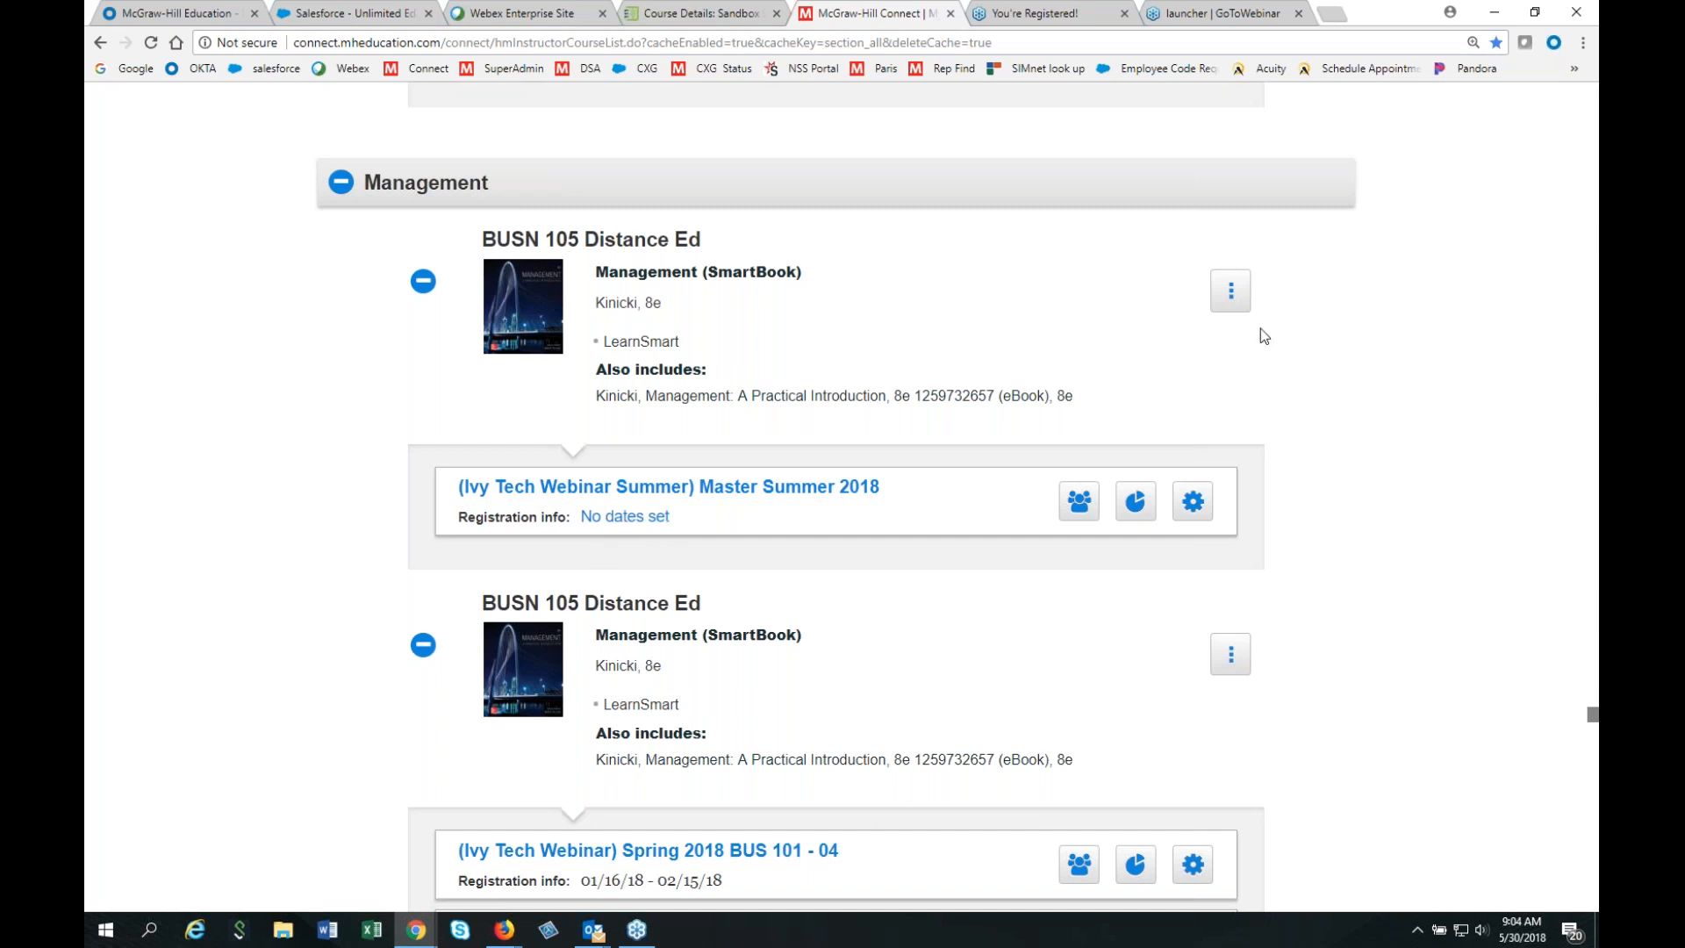
Set the registration start date of the BUSN 105 Distance Ed Master Summer 2018 section to 06/11/2018, using section-specific dates.
{"action": "left_click", "coordinate": [1231, 294]}
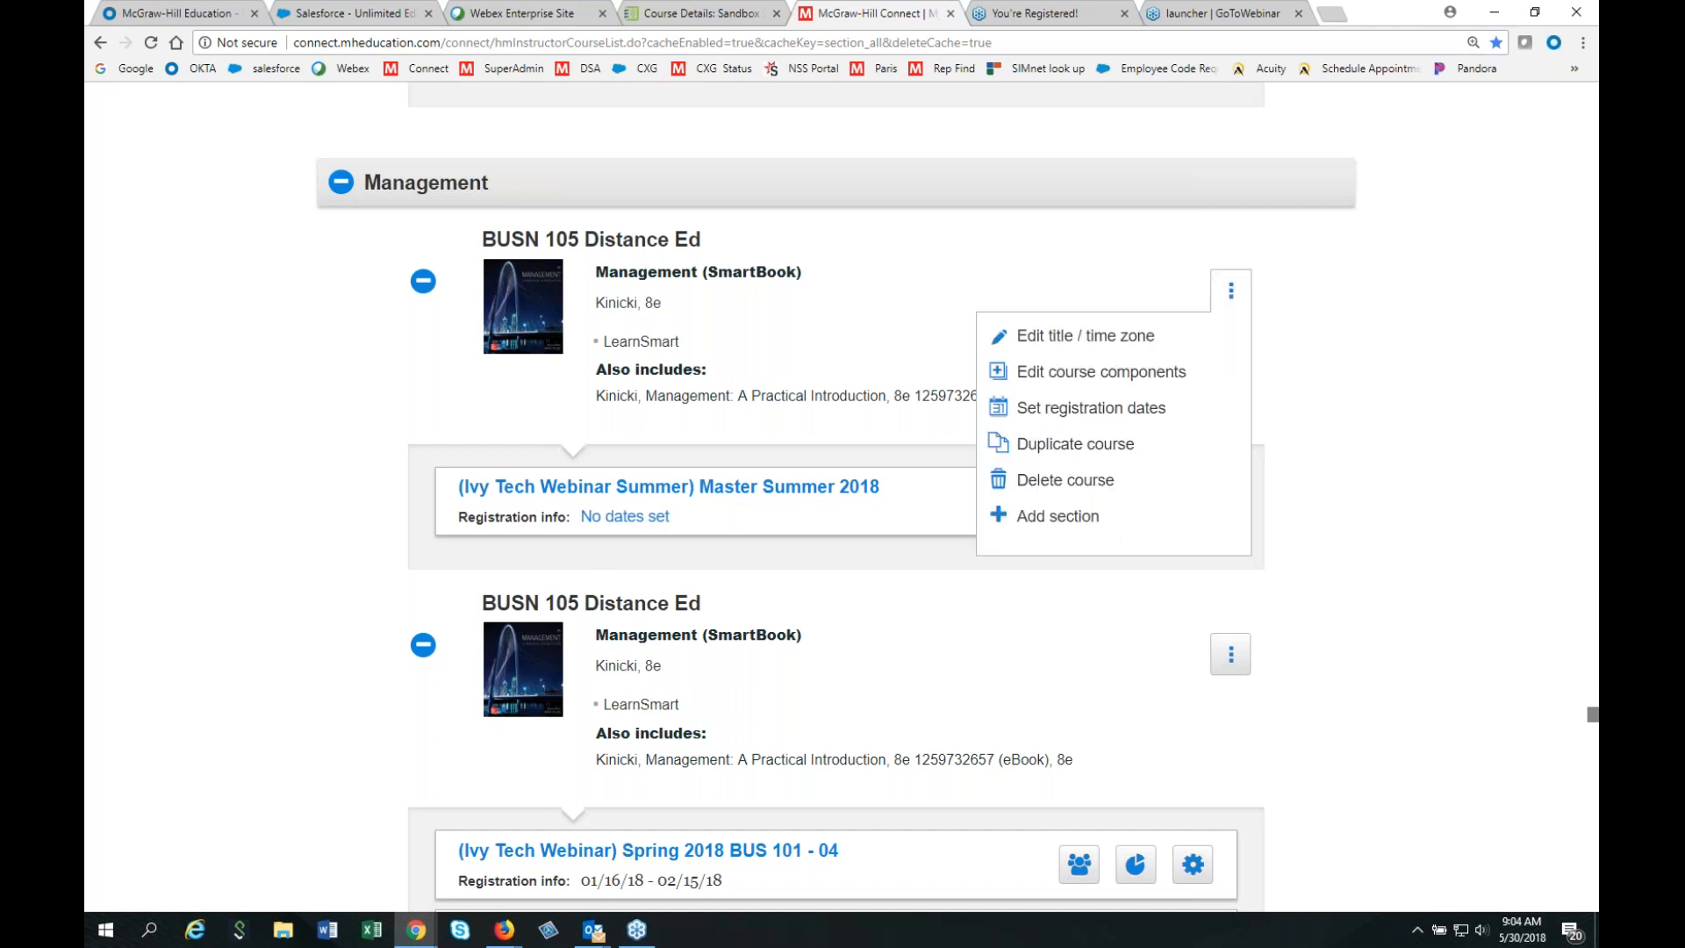
{"action": "left_click", "coordinate": [1080, 415]}
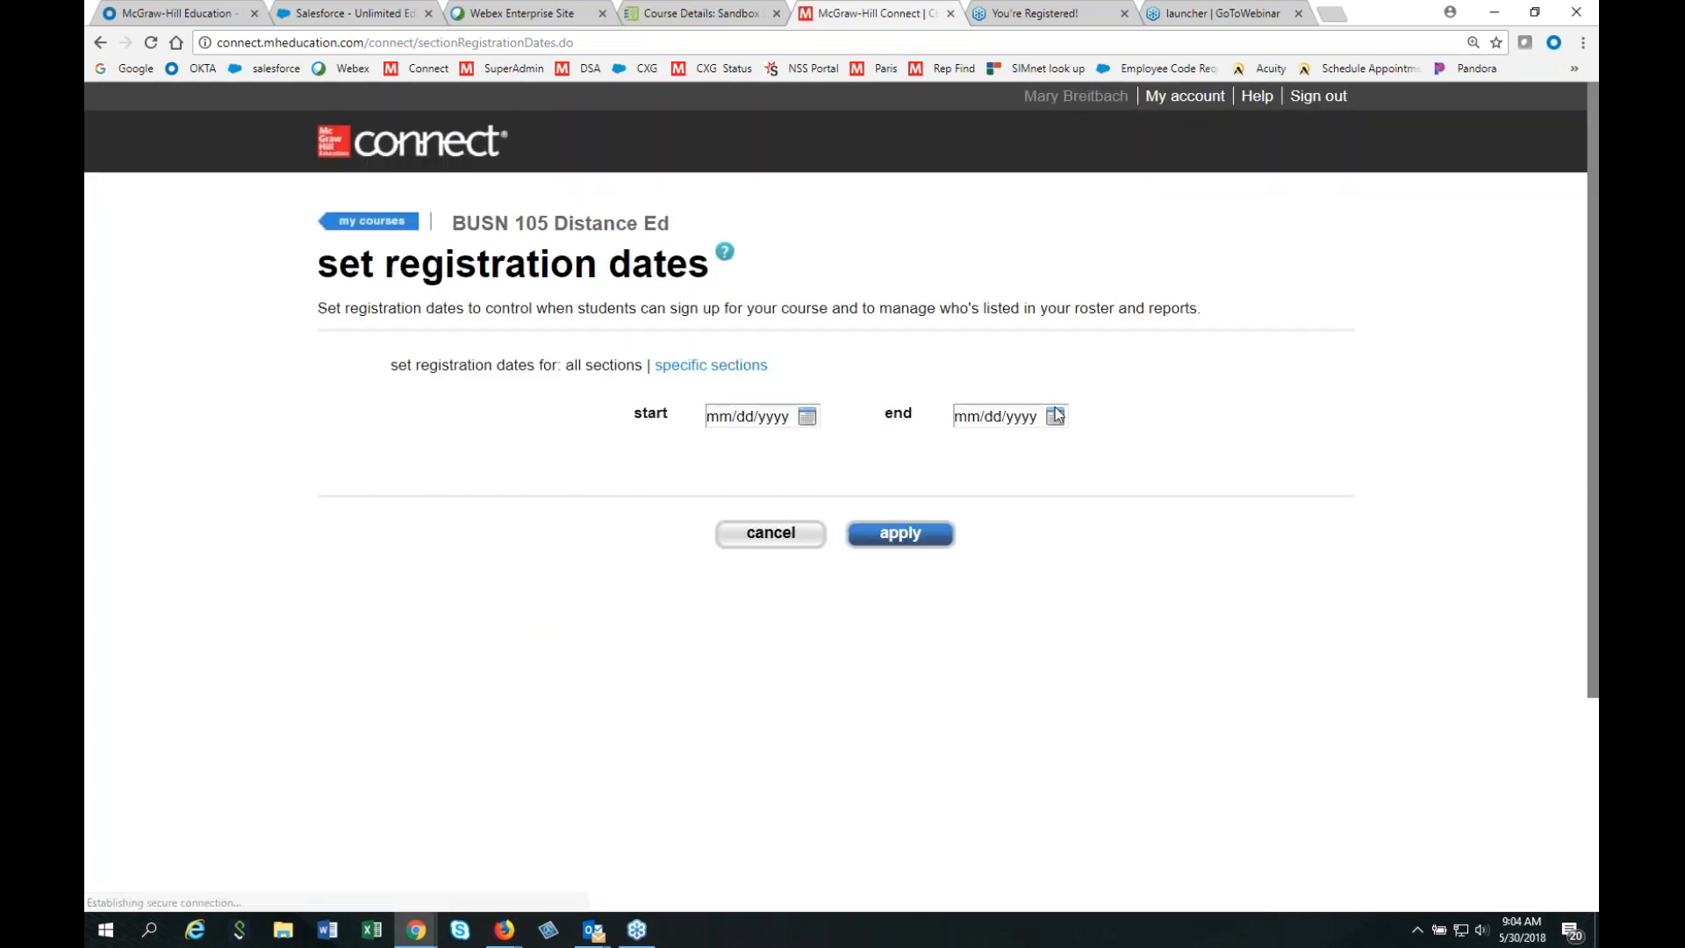
{"action": "left_click", "coordinate": [711, 365]}
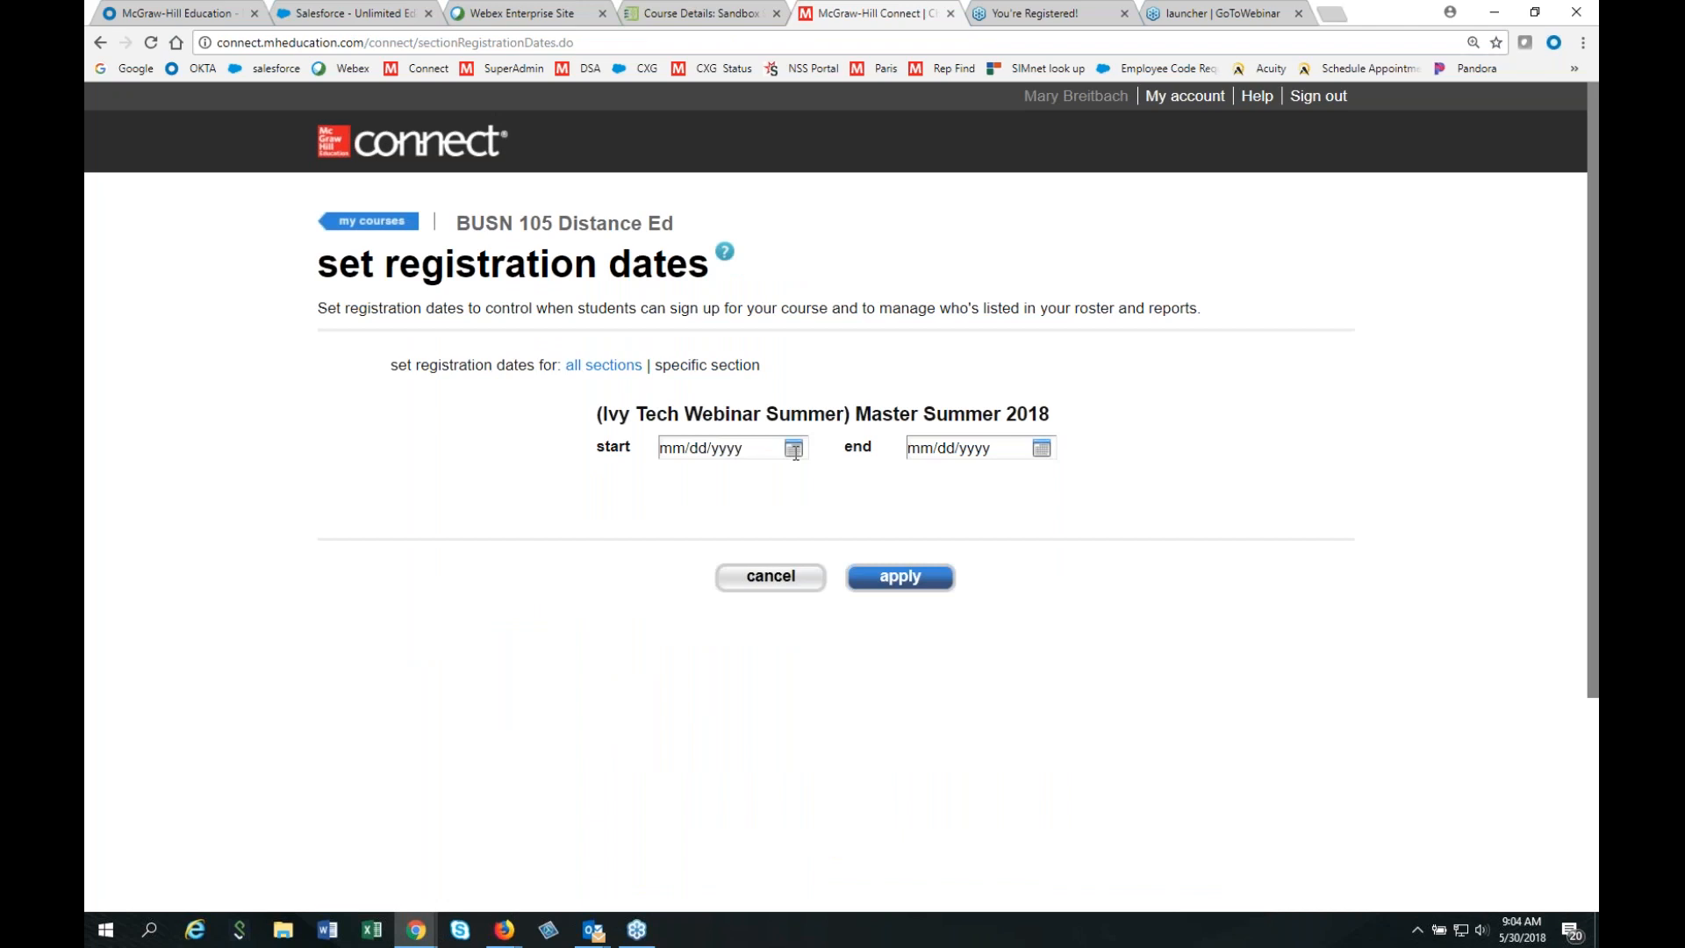
{"action": "left_click", "coordinate": [795, 450]}
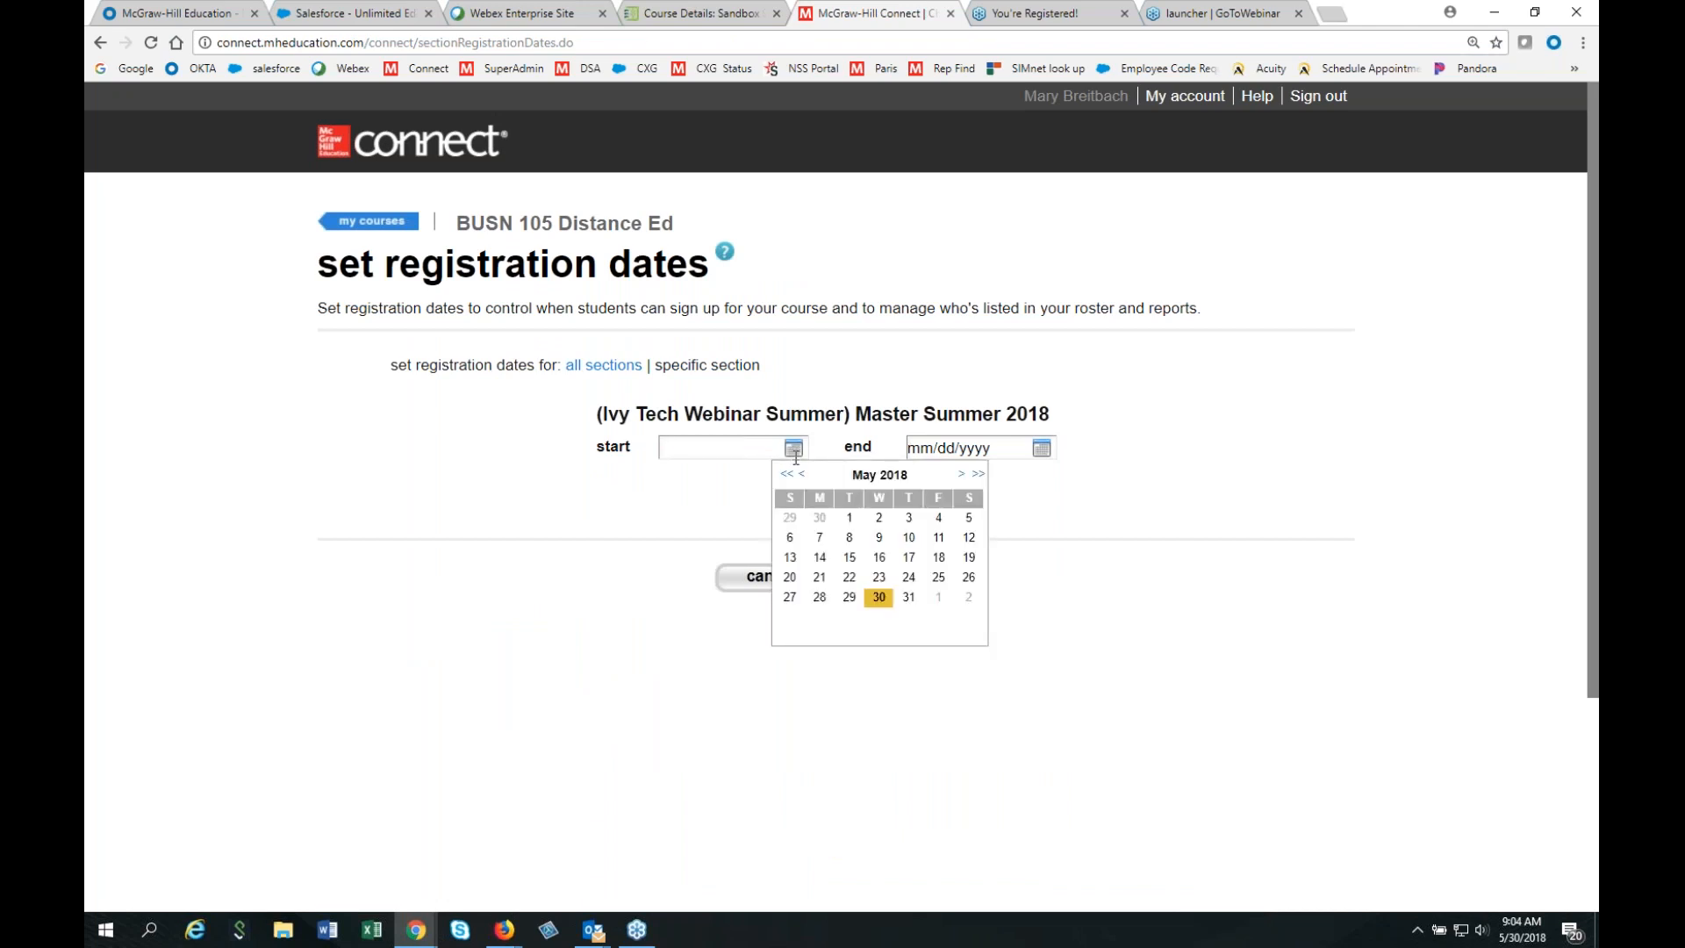
{"action": "left_click", "coordinate": [961, 476]}
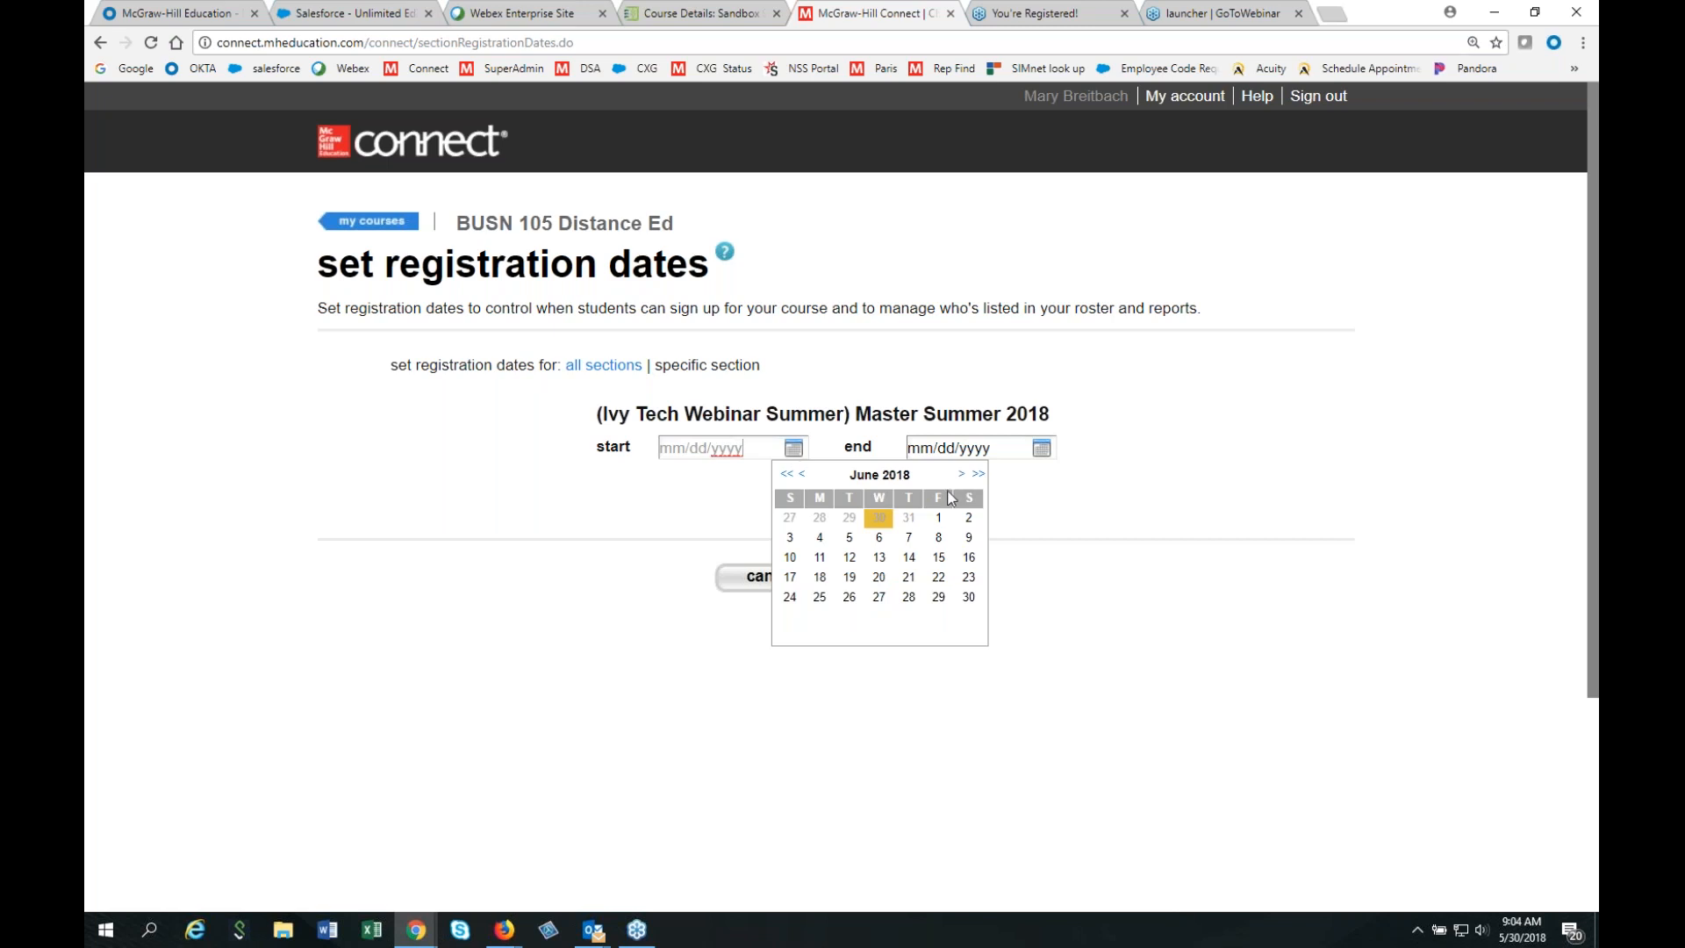
{"action": "left_click", "coordinate": [819, 558]}
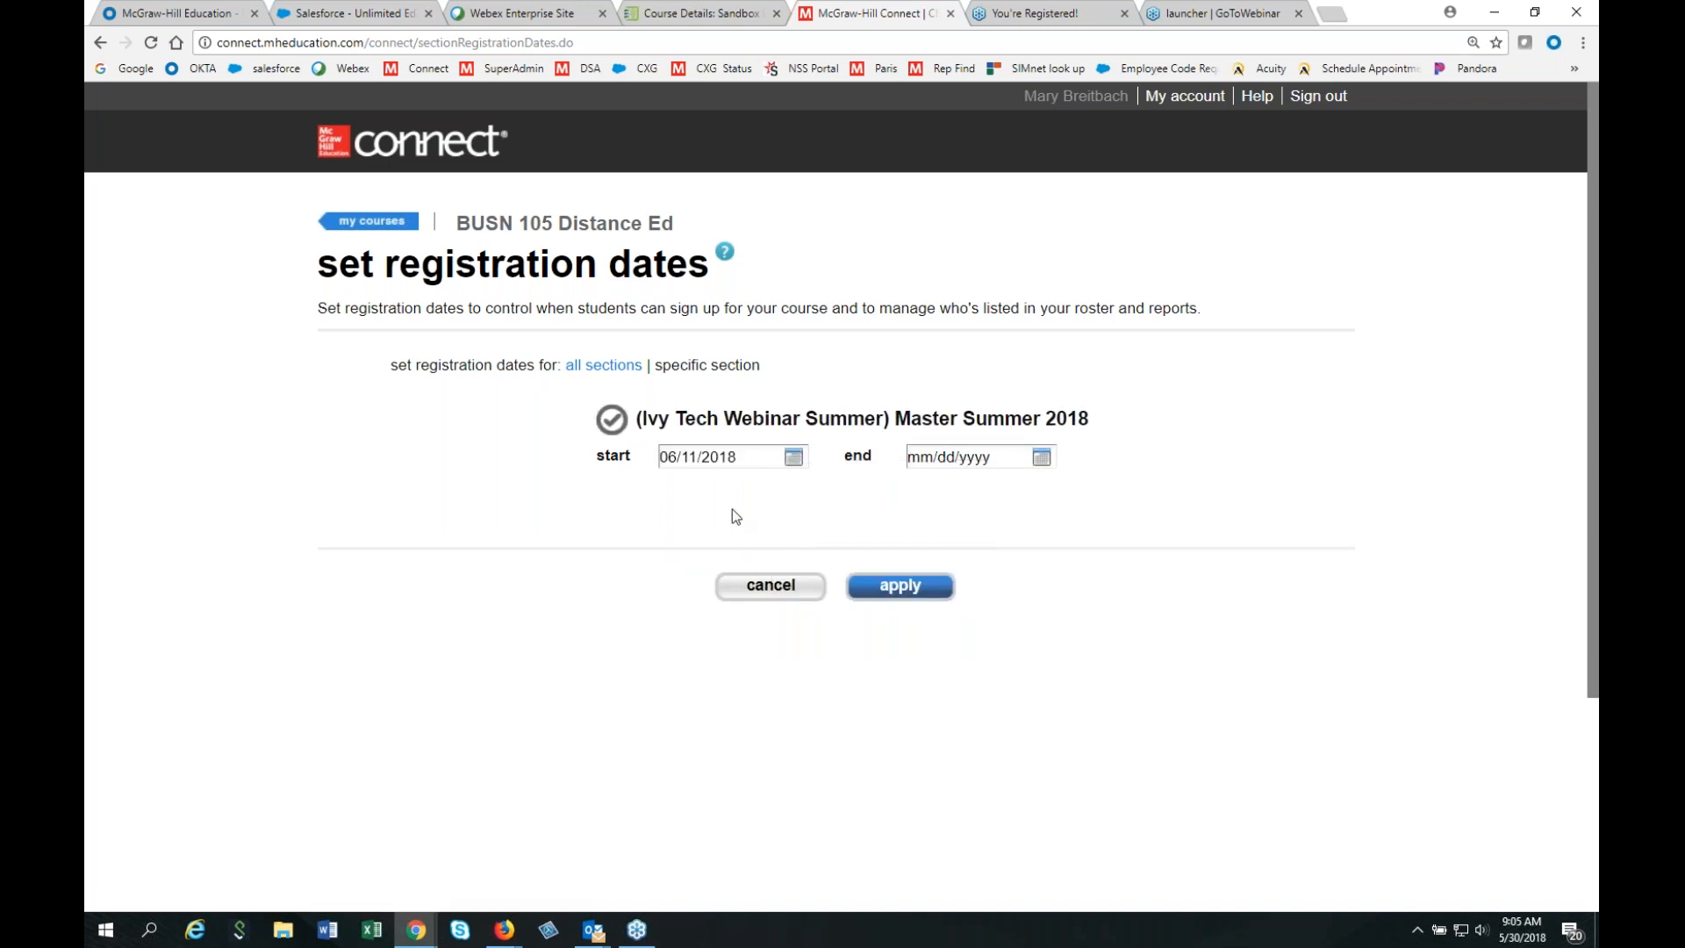
Set the section's registration end date to 06/27/2018 and apply the registration dates.
{"action": "left_click", "coordinate": [1042, 458]}
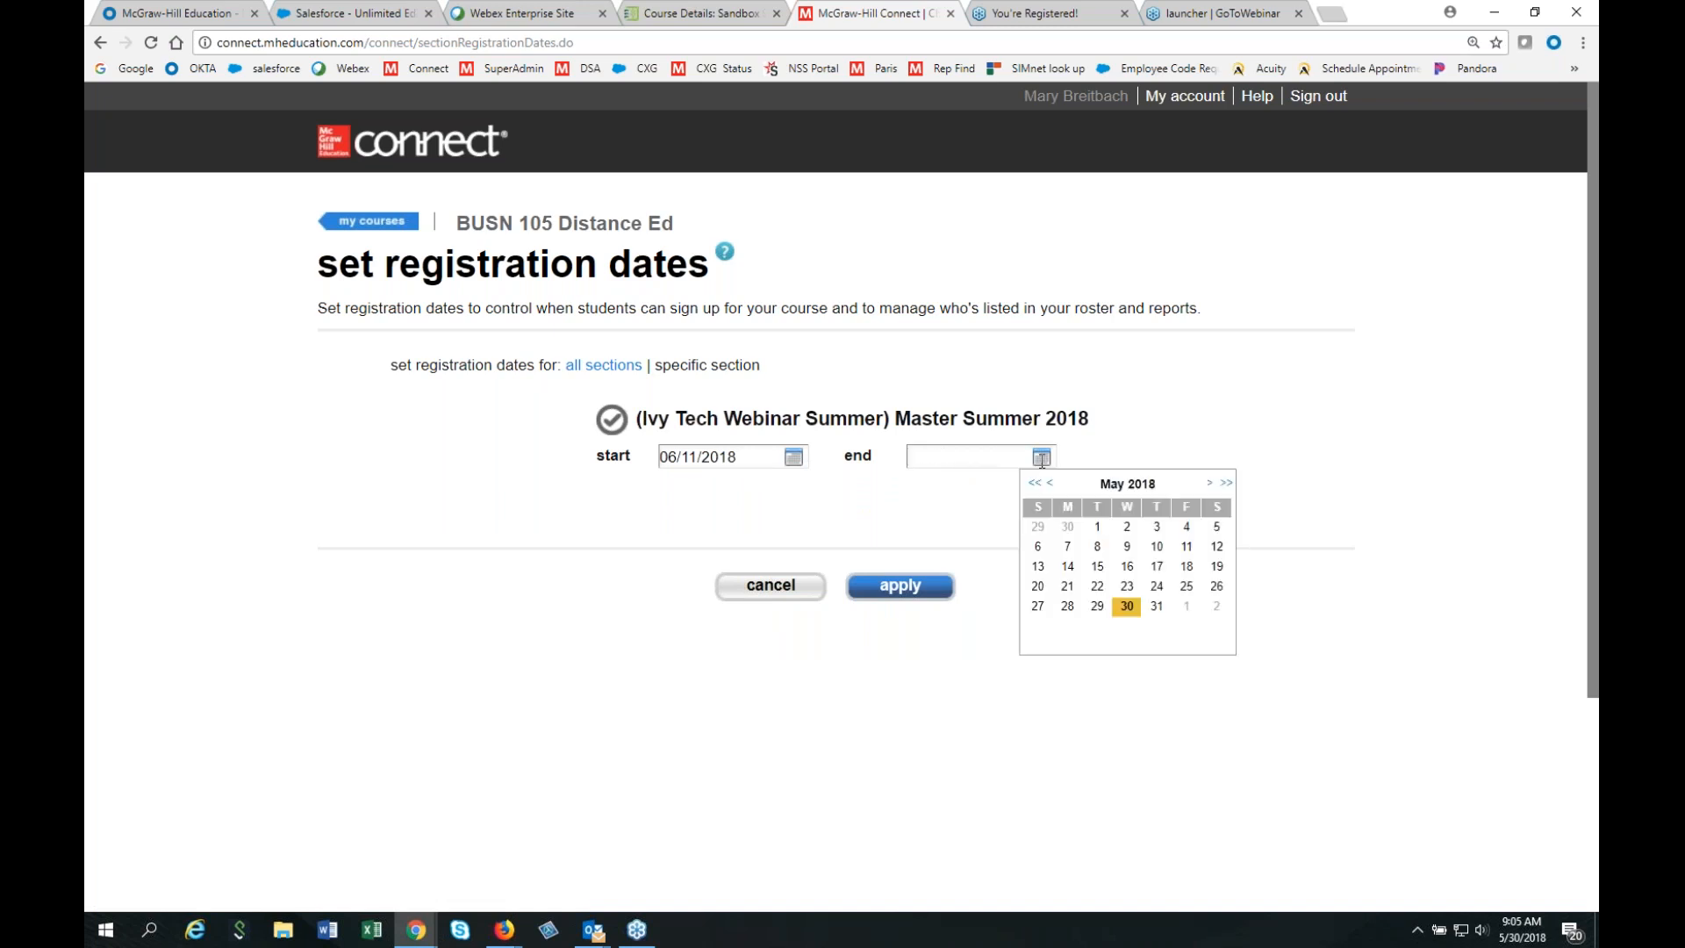
{"action": "left_click", "coordinate": [1208, 483]}
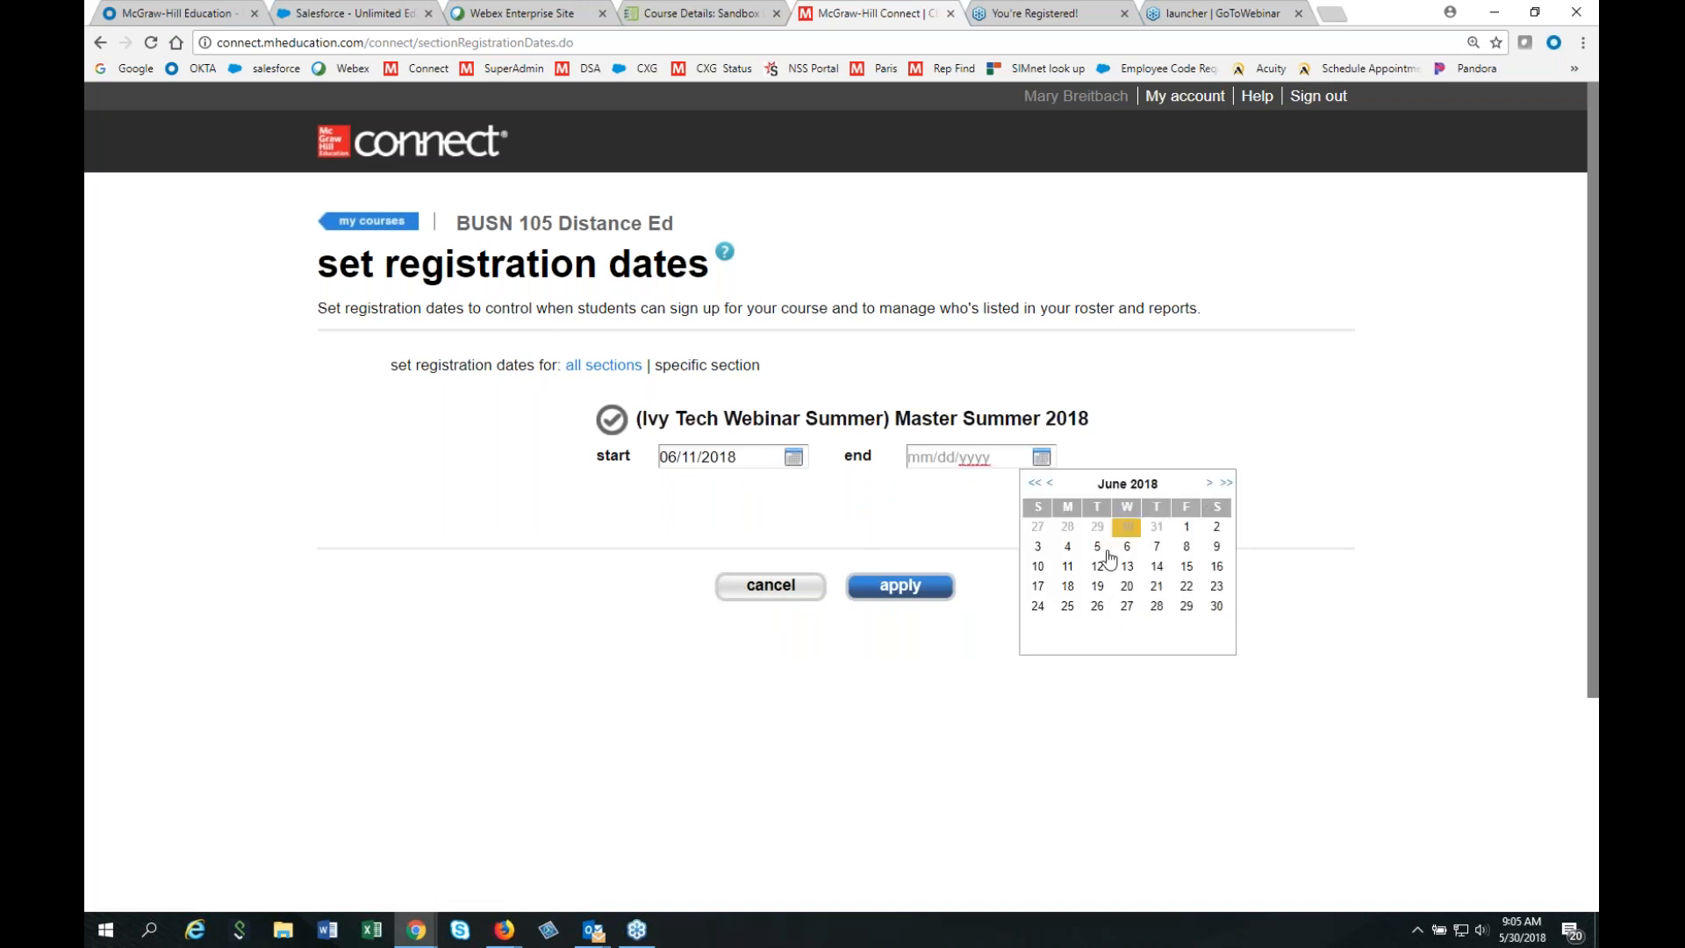
{"action": "left_click", "coordinate": [1128, 607]}
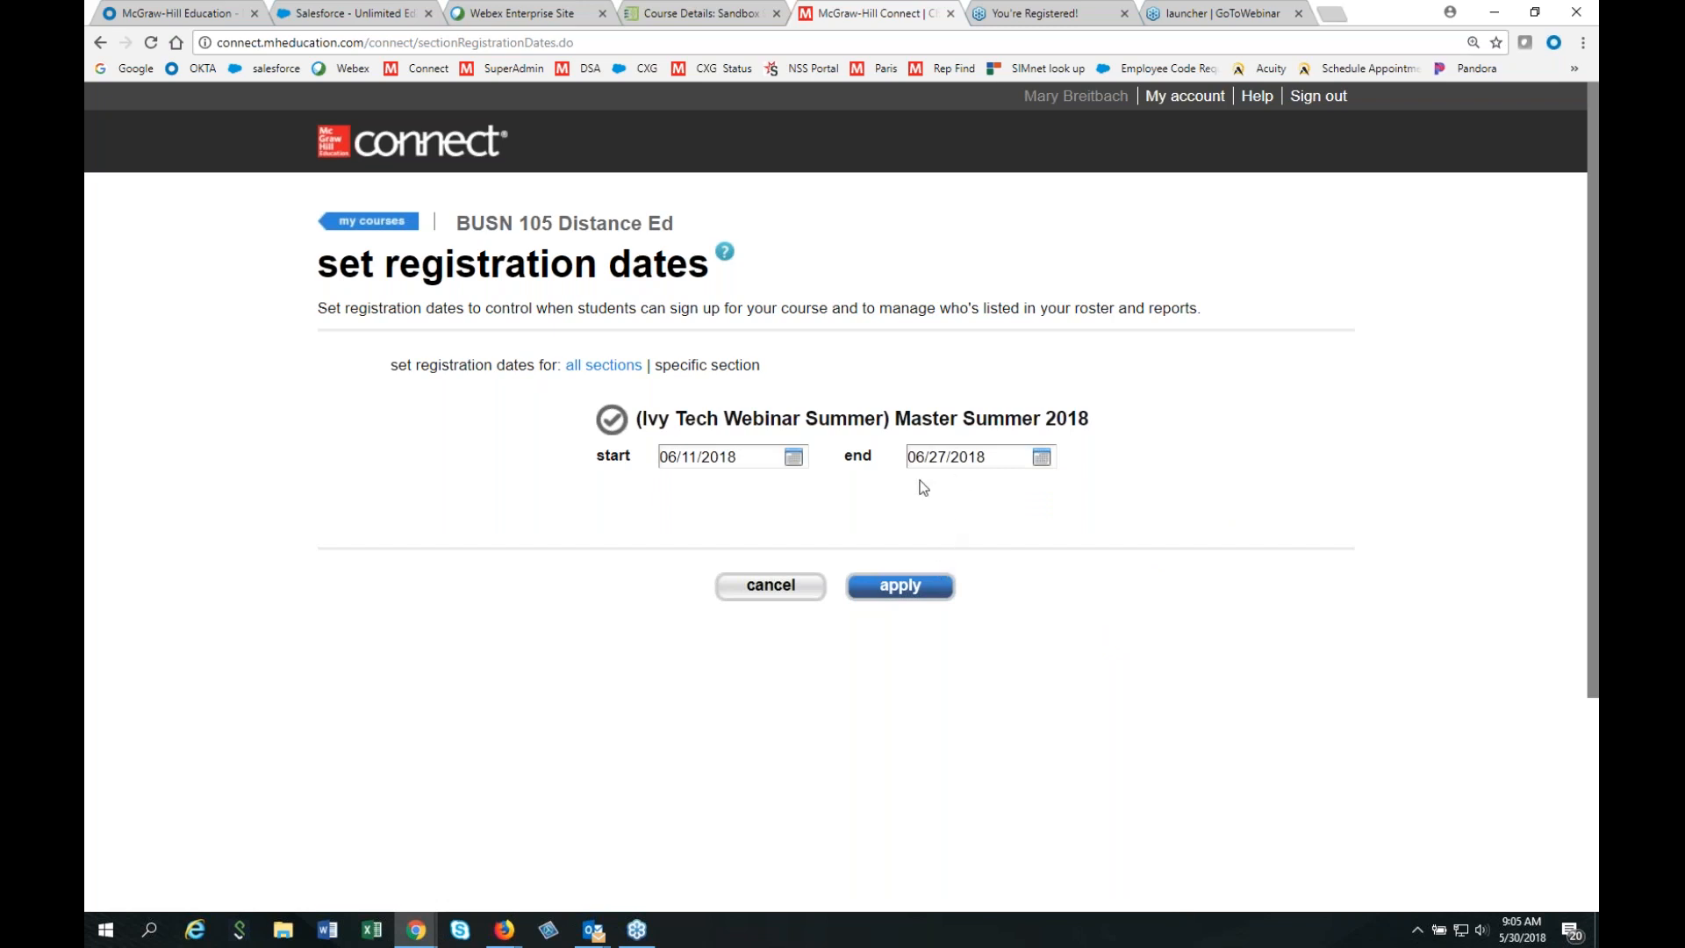
{"action": "left_click", "coordinate": [916, 592]}
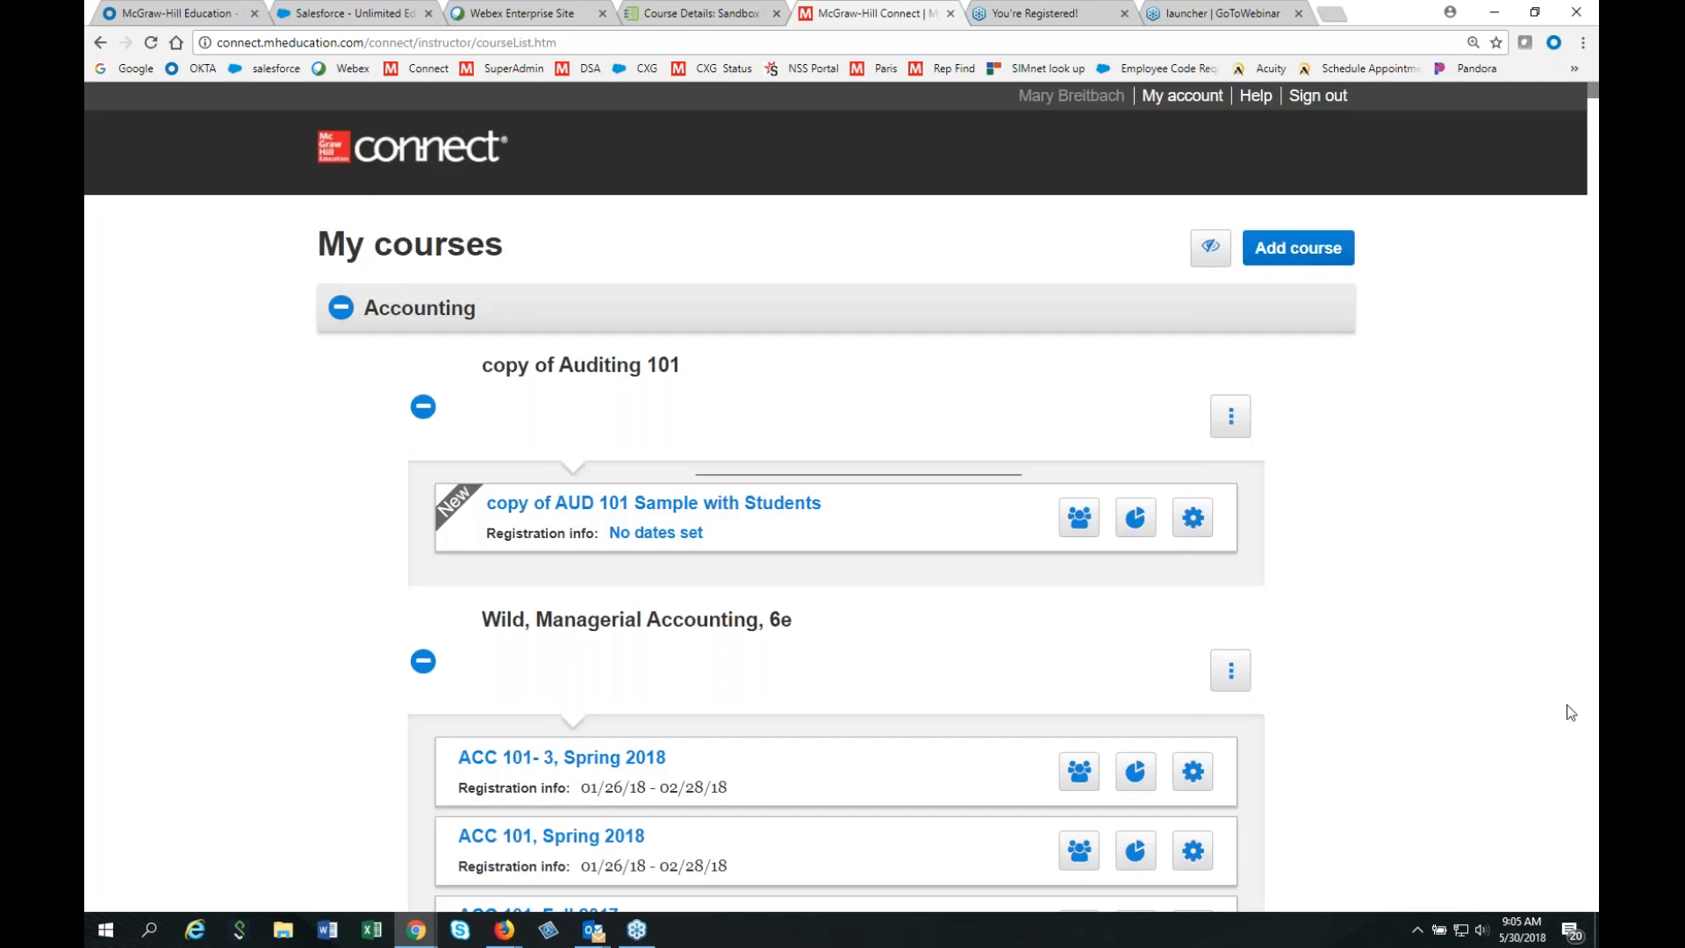
Rename the Master Summer 2018 section under Management to "(Ivy Tech Webinar Summer) BUSN 105- 002 Summer 2018" and save it.
{"action": "scroll", "coordinate": [1568, 708], "scroll_direction": "down", "scroll_amount": 20}
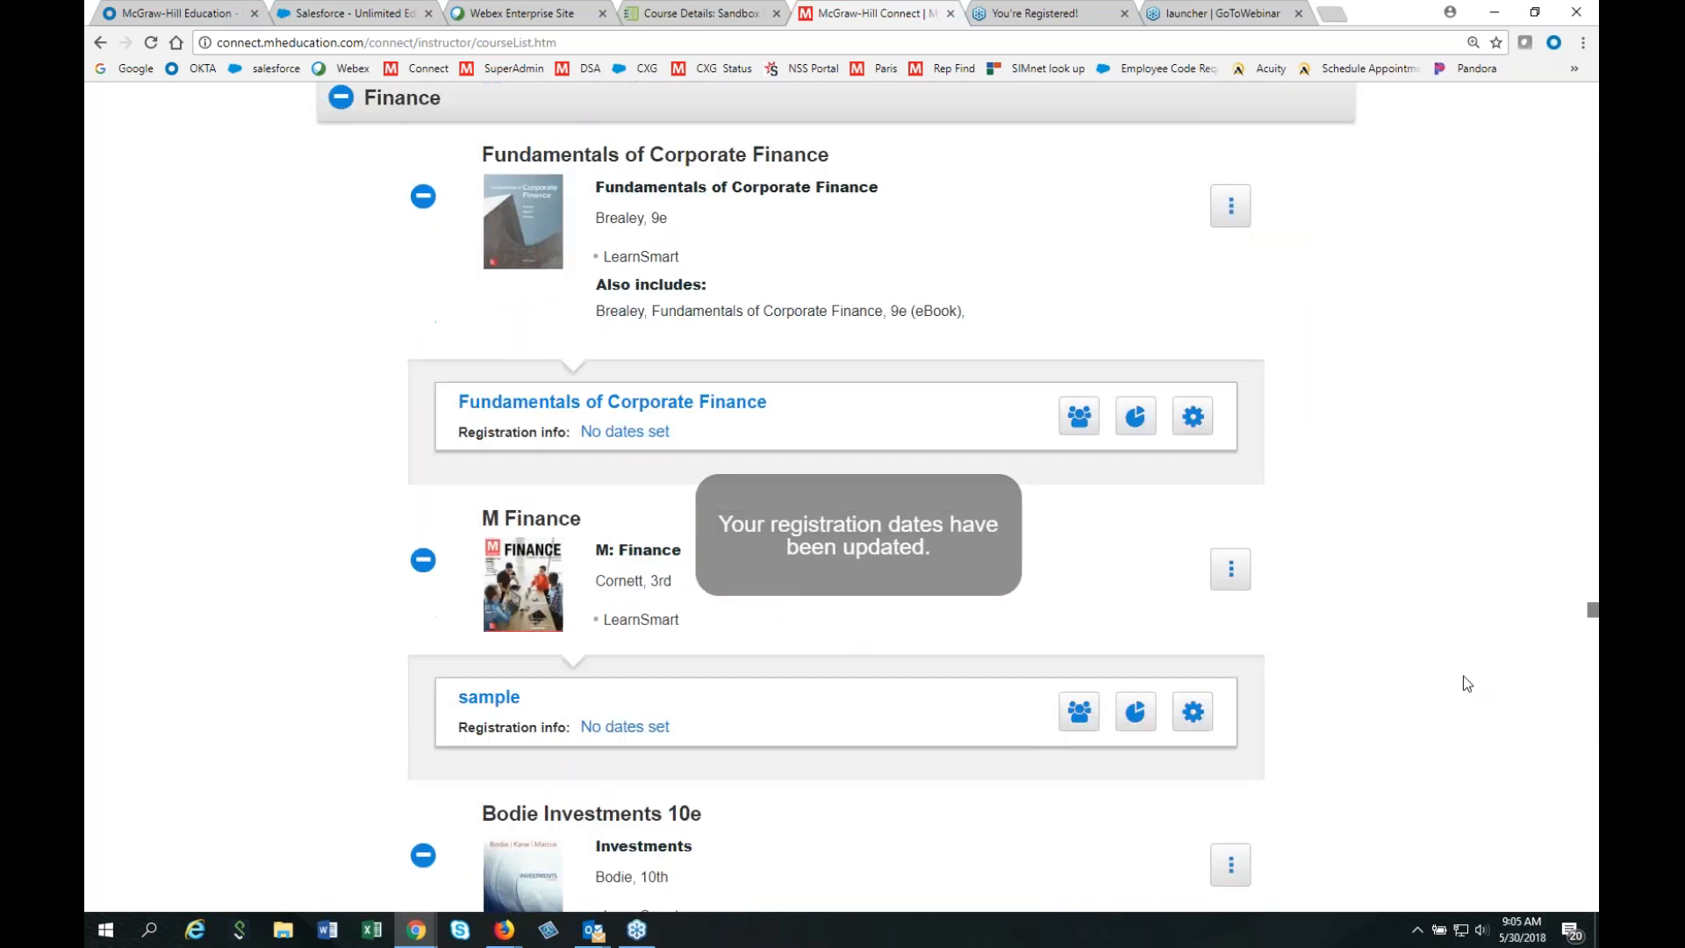
{"action": "scroll", "coordinate": [1463, 676], "scroll_direction": "up", "scroll_amount": 5}
{"action": "left_click_drag", "start_coordinate": [1593, 605], "coordinate": [1593, 678]}
{"action": "scroll", "coordinate": [843, 491], "scroll_direction": "down", "scroll_amount": 7}
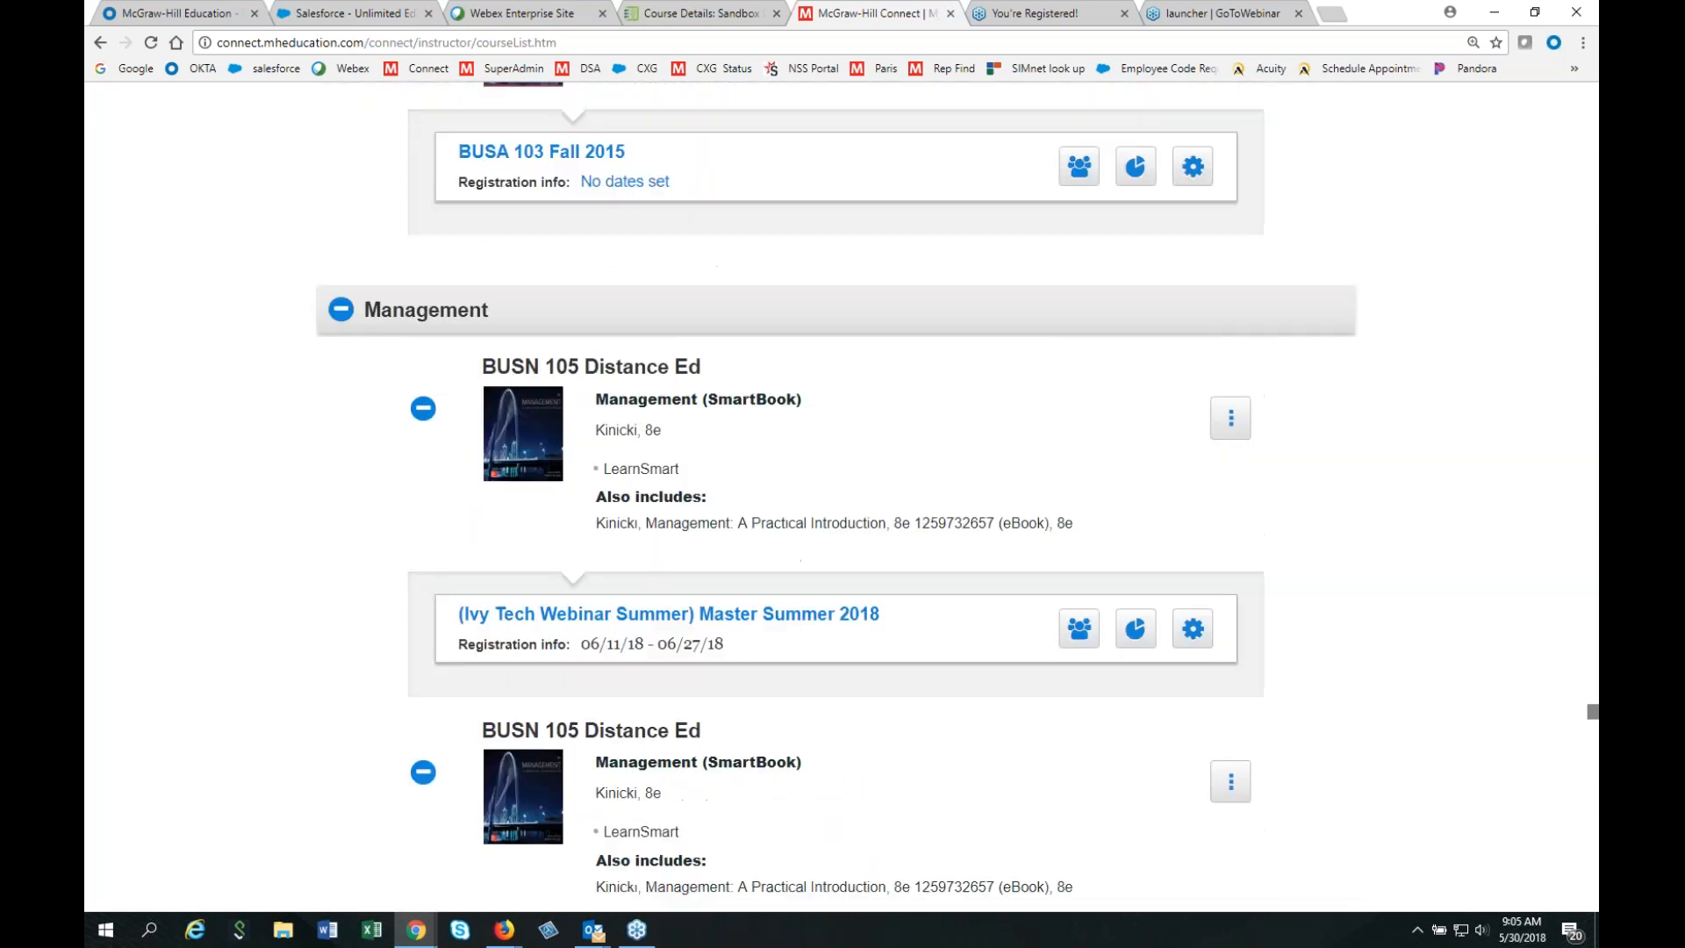
{"action": "scroll", "coordinate": [880, 688], "scroll_direction": "down", "scroll_amount": 1}
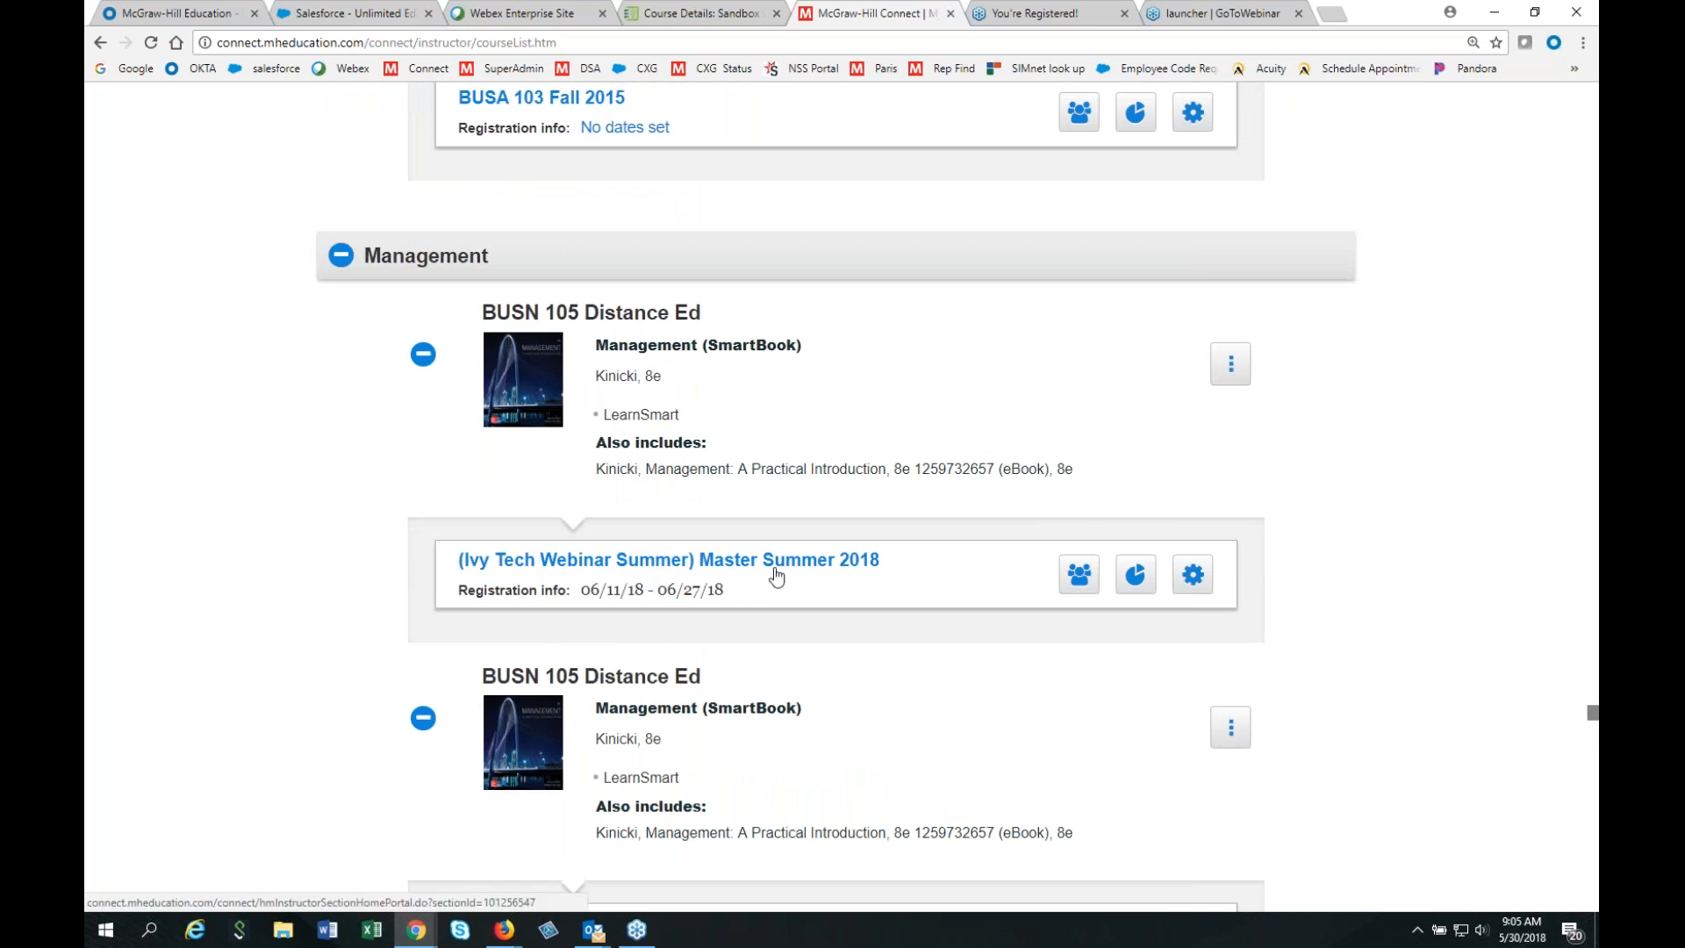
{"action": "left_click", "coordinate": [1195, 581]}
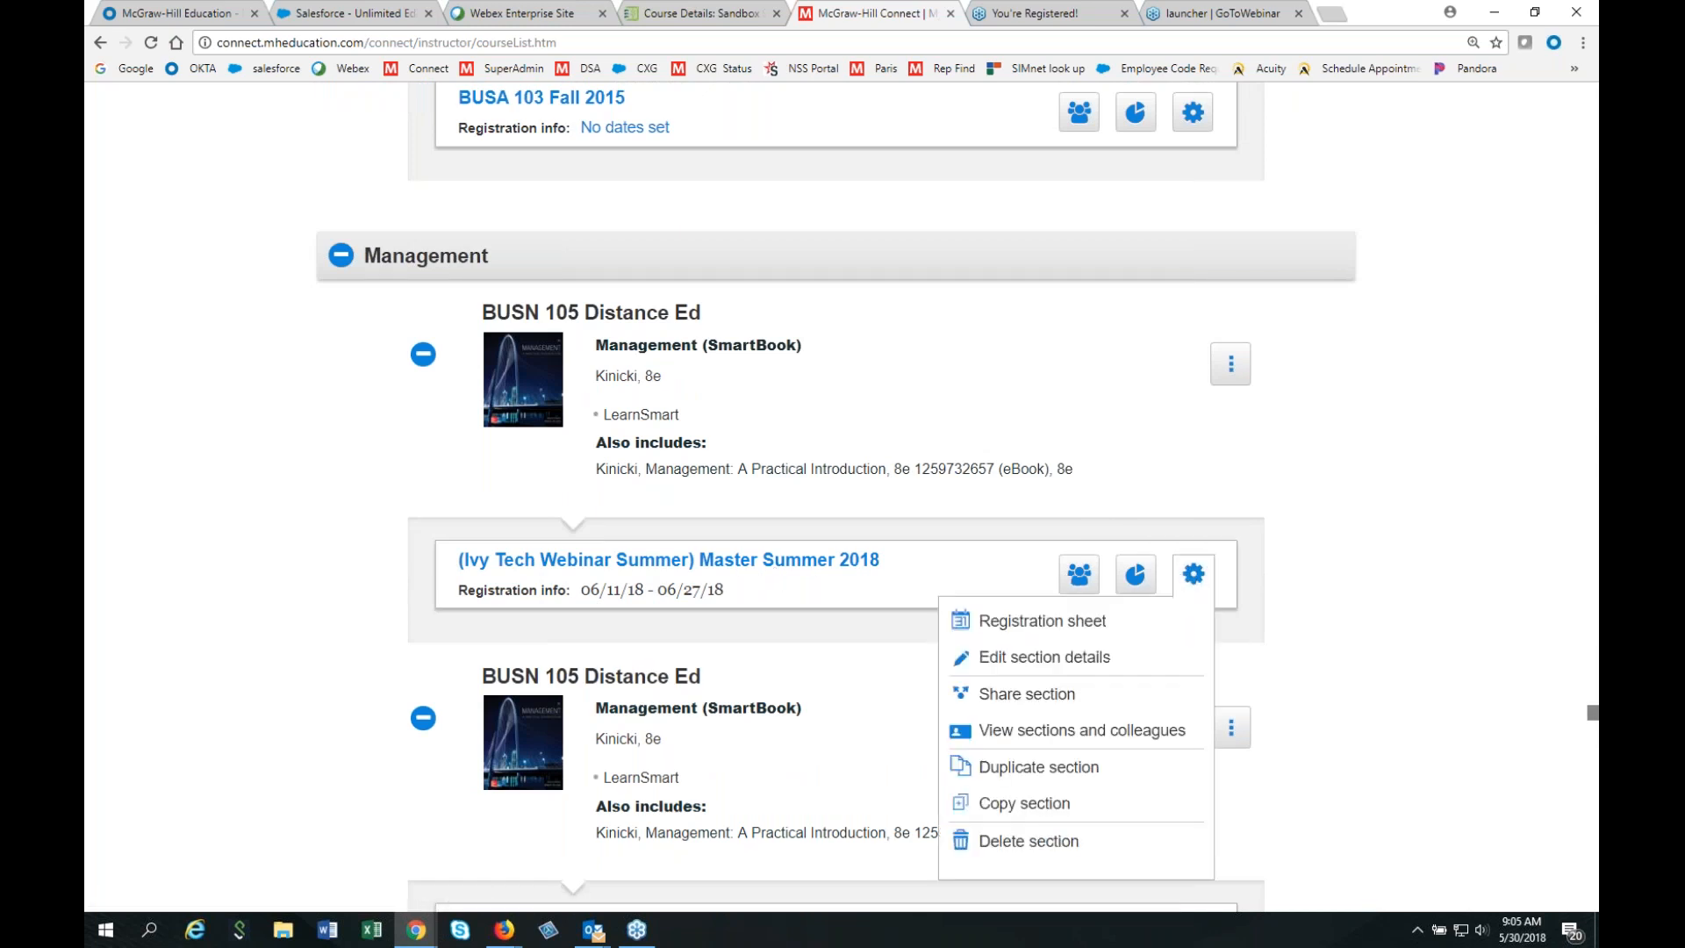
{"action": "left_click", "coordinate": [1003, 664]}
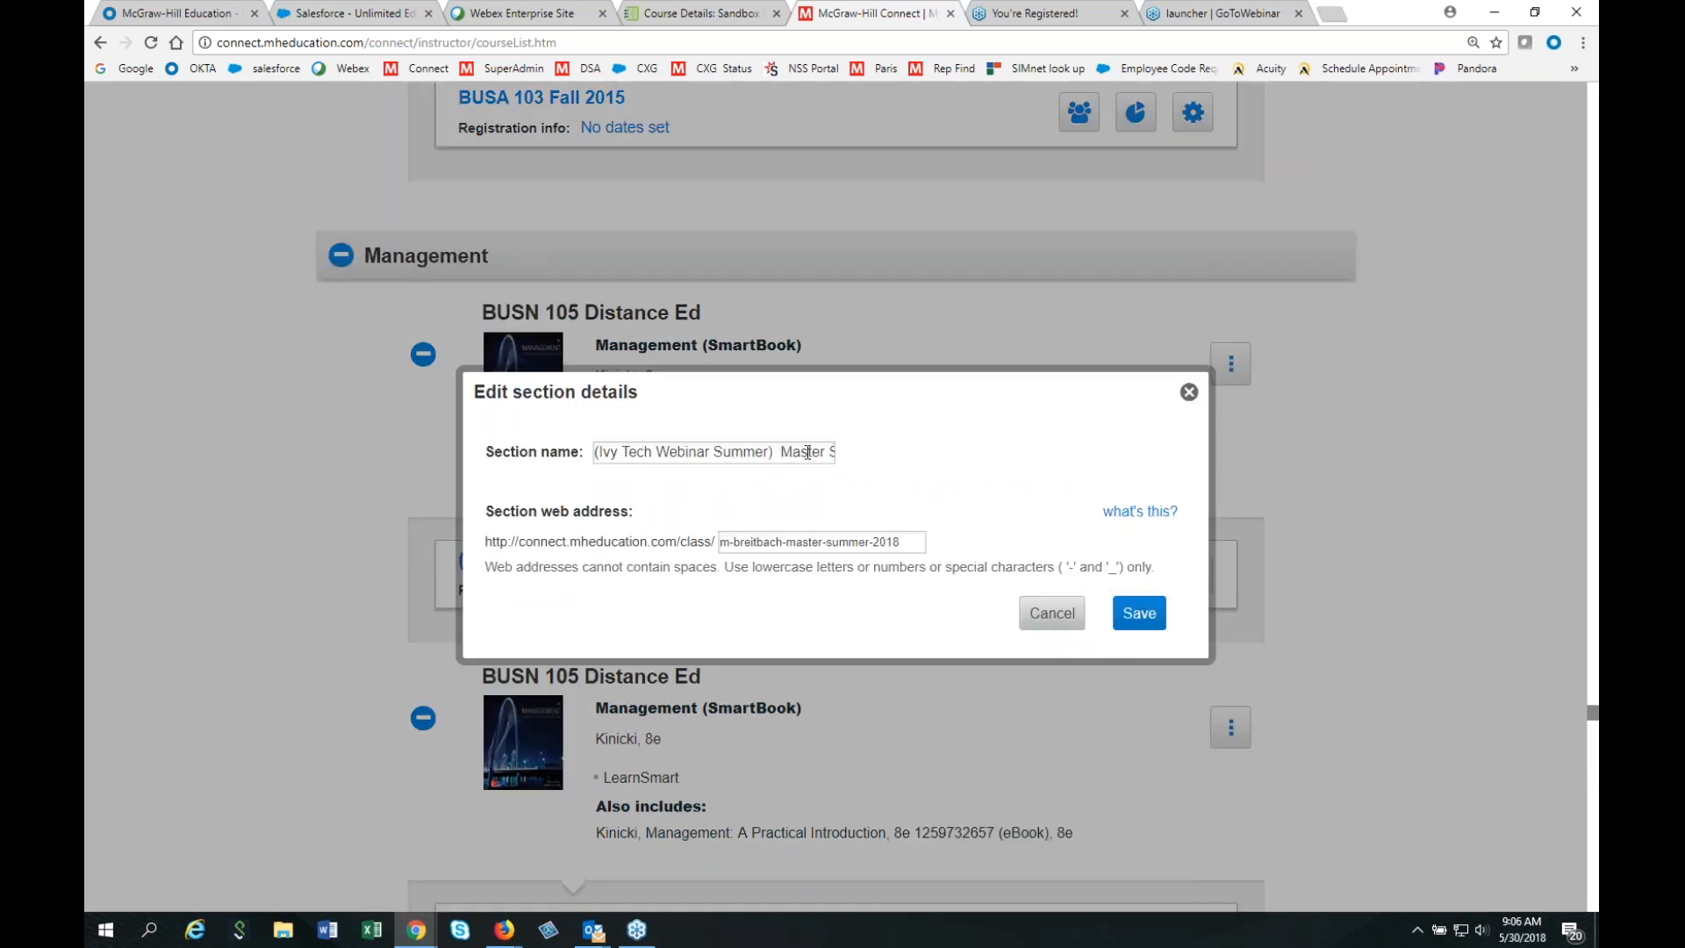
{"action": "left_click_drag", "start_coordinate": [826, 452], "coordinate": [773, 453]}
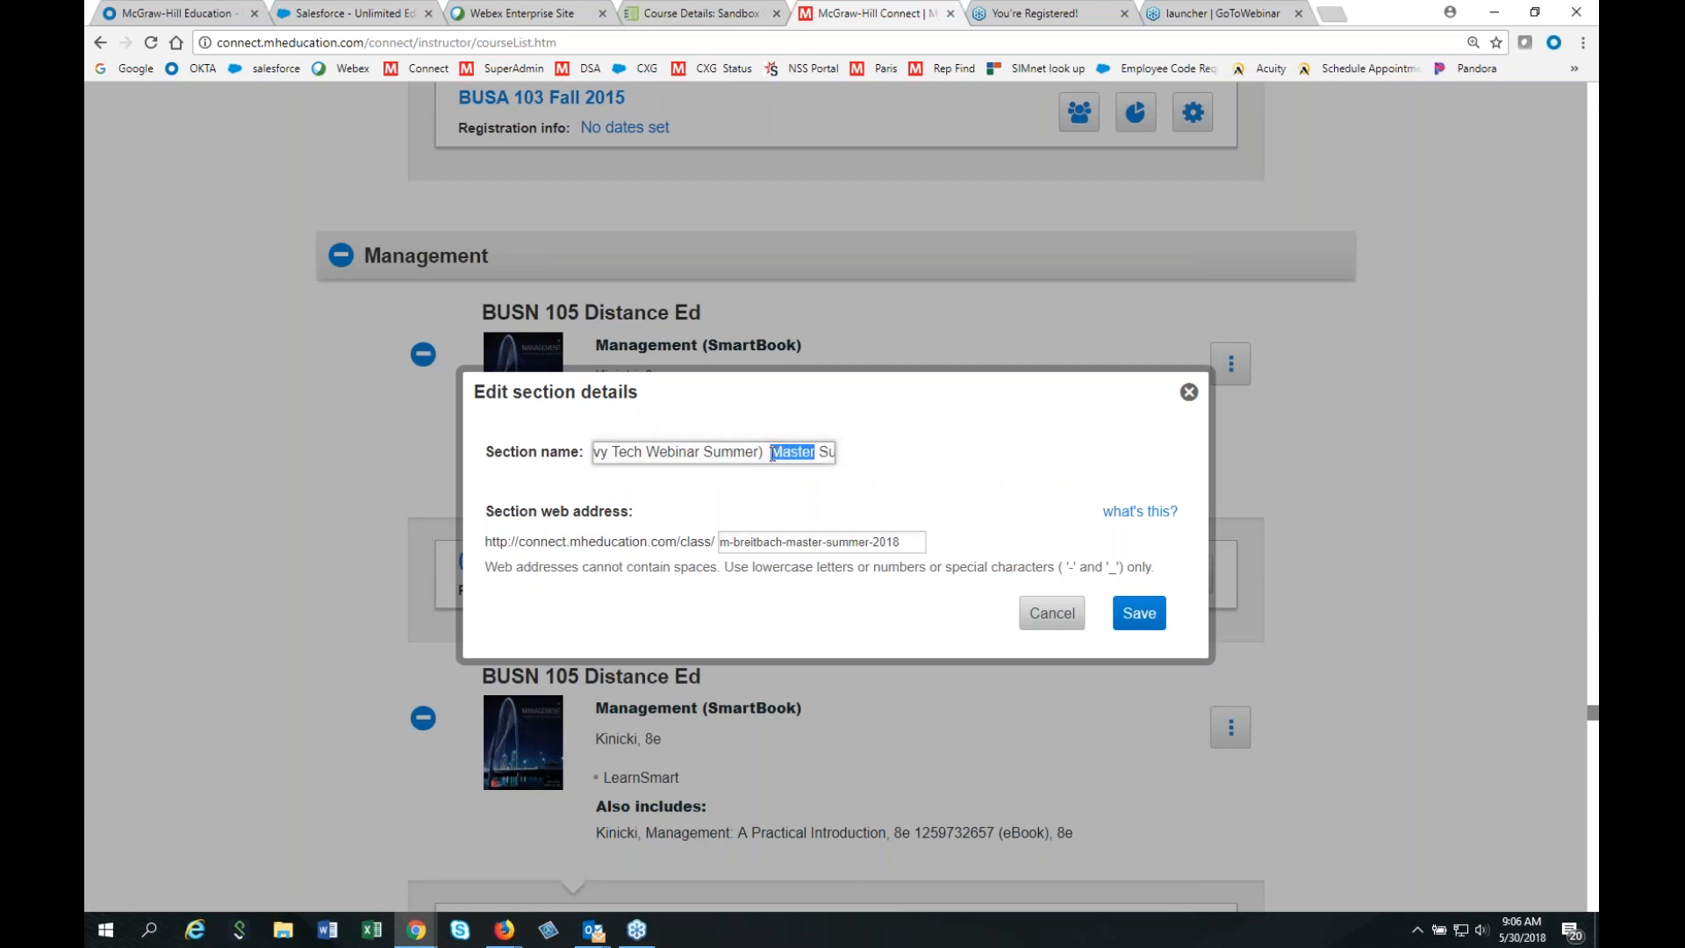
{"action": "type", "text": "BUSN 1"}
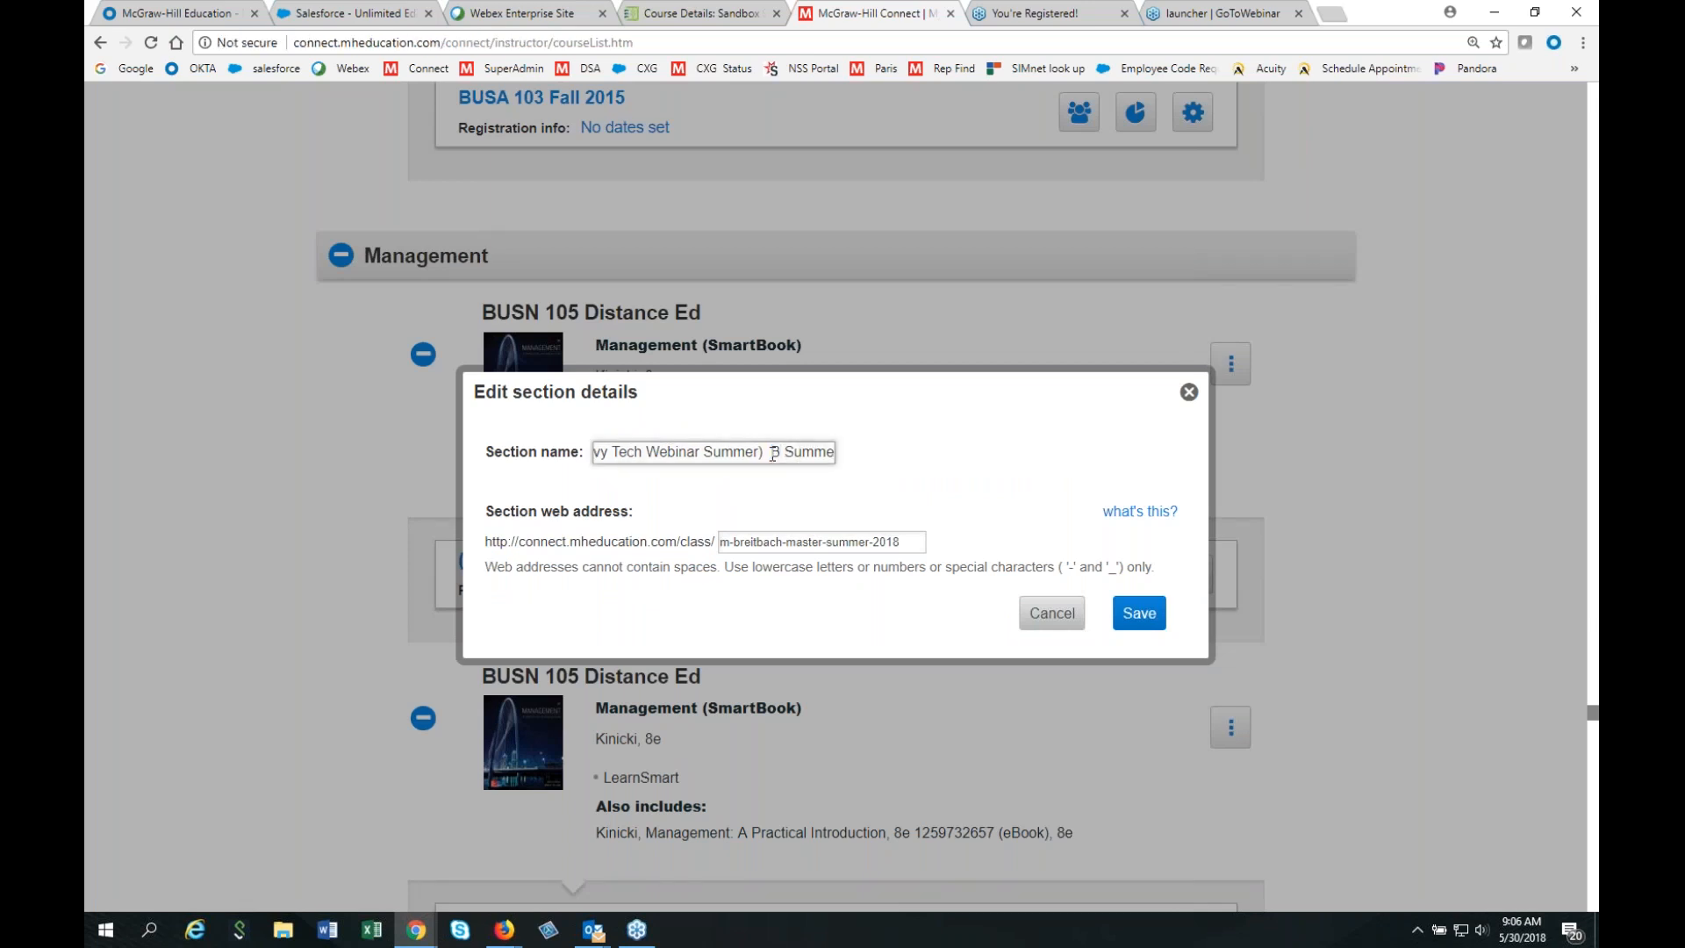
{"action": "type", "text": "05-"}
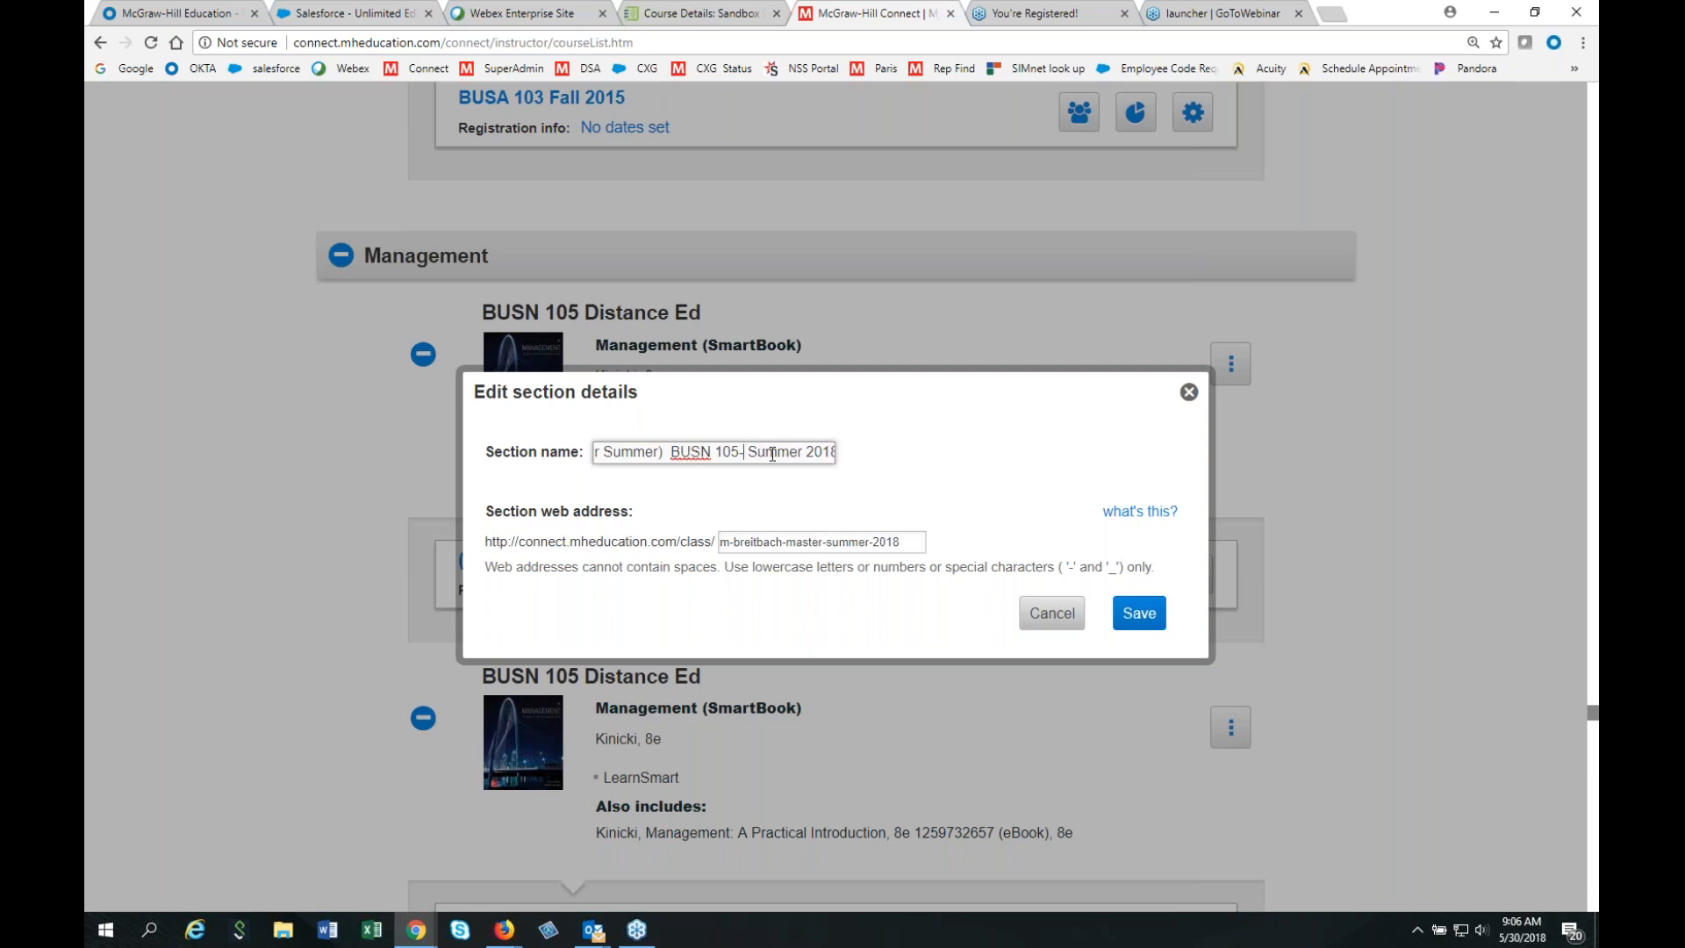
{"action": "type", "text": " 002"}
{"action": "left_click", "coordinate": [1139, 613]}
{"action": "left_click", "coordinate": [830, 514]}
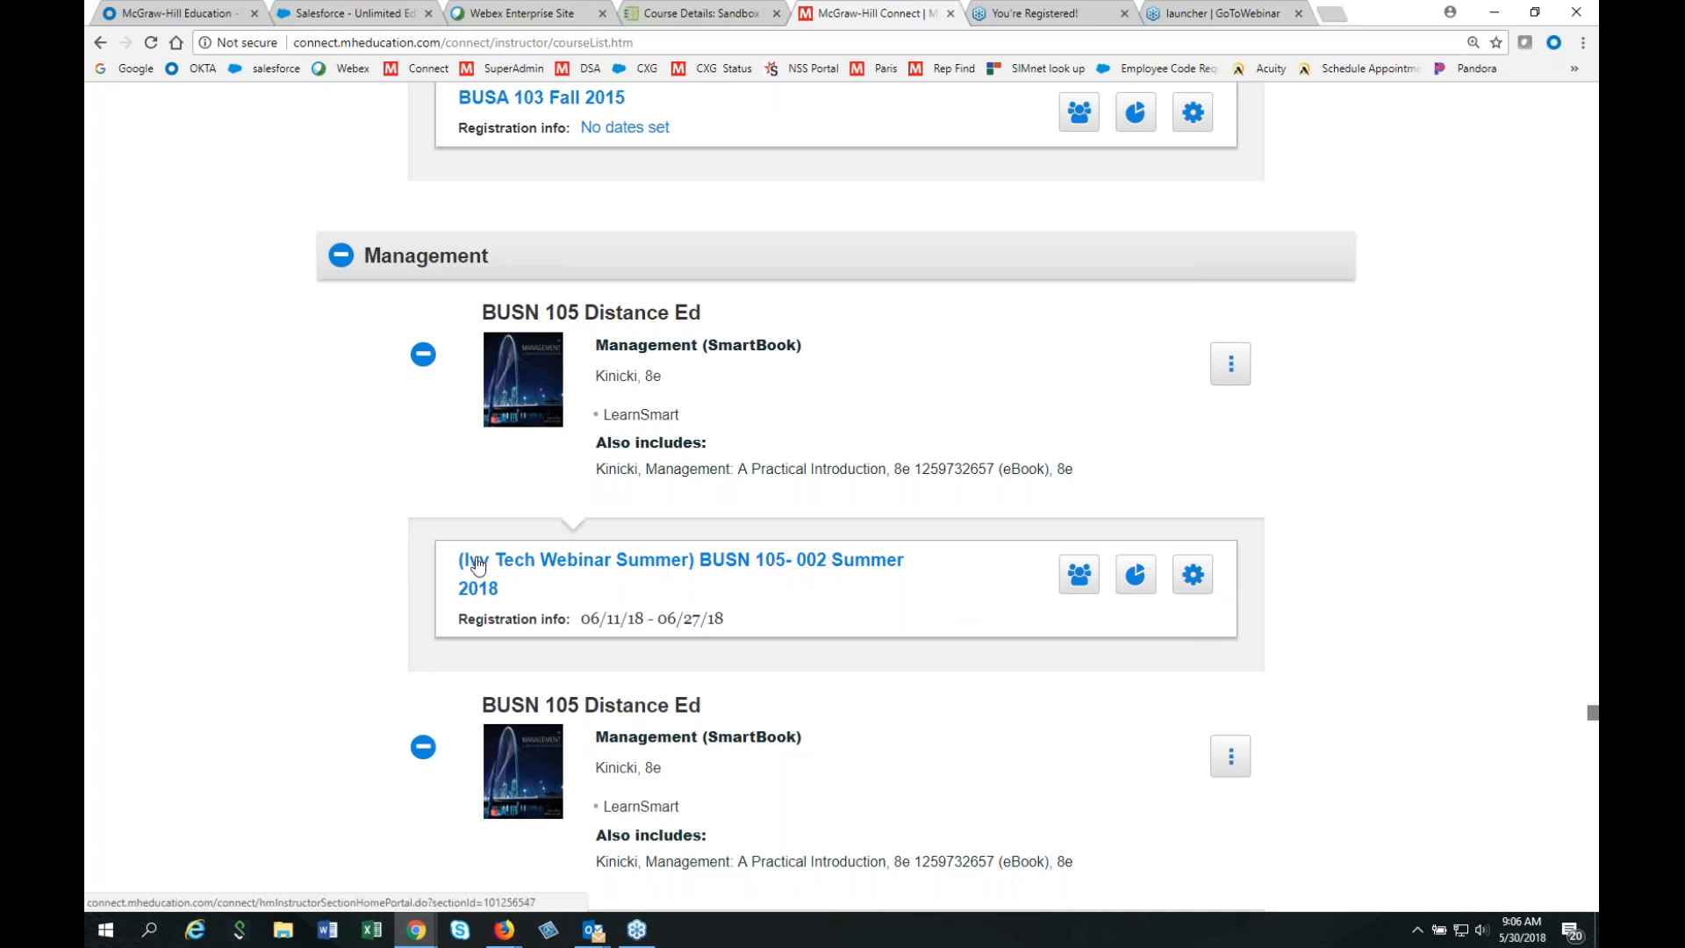
Open the BUSN 105- 002 Summer 2018 section's home page and look over its assignment modules.
{"action": "left_click", "coordinate": [746, 568]}
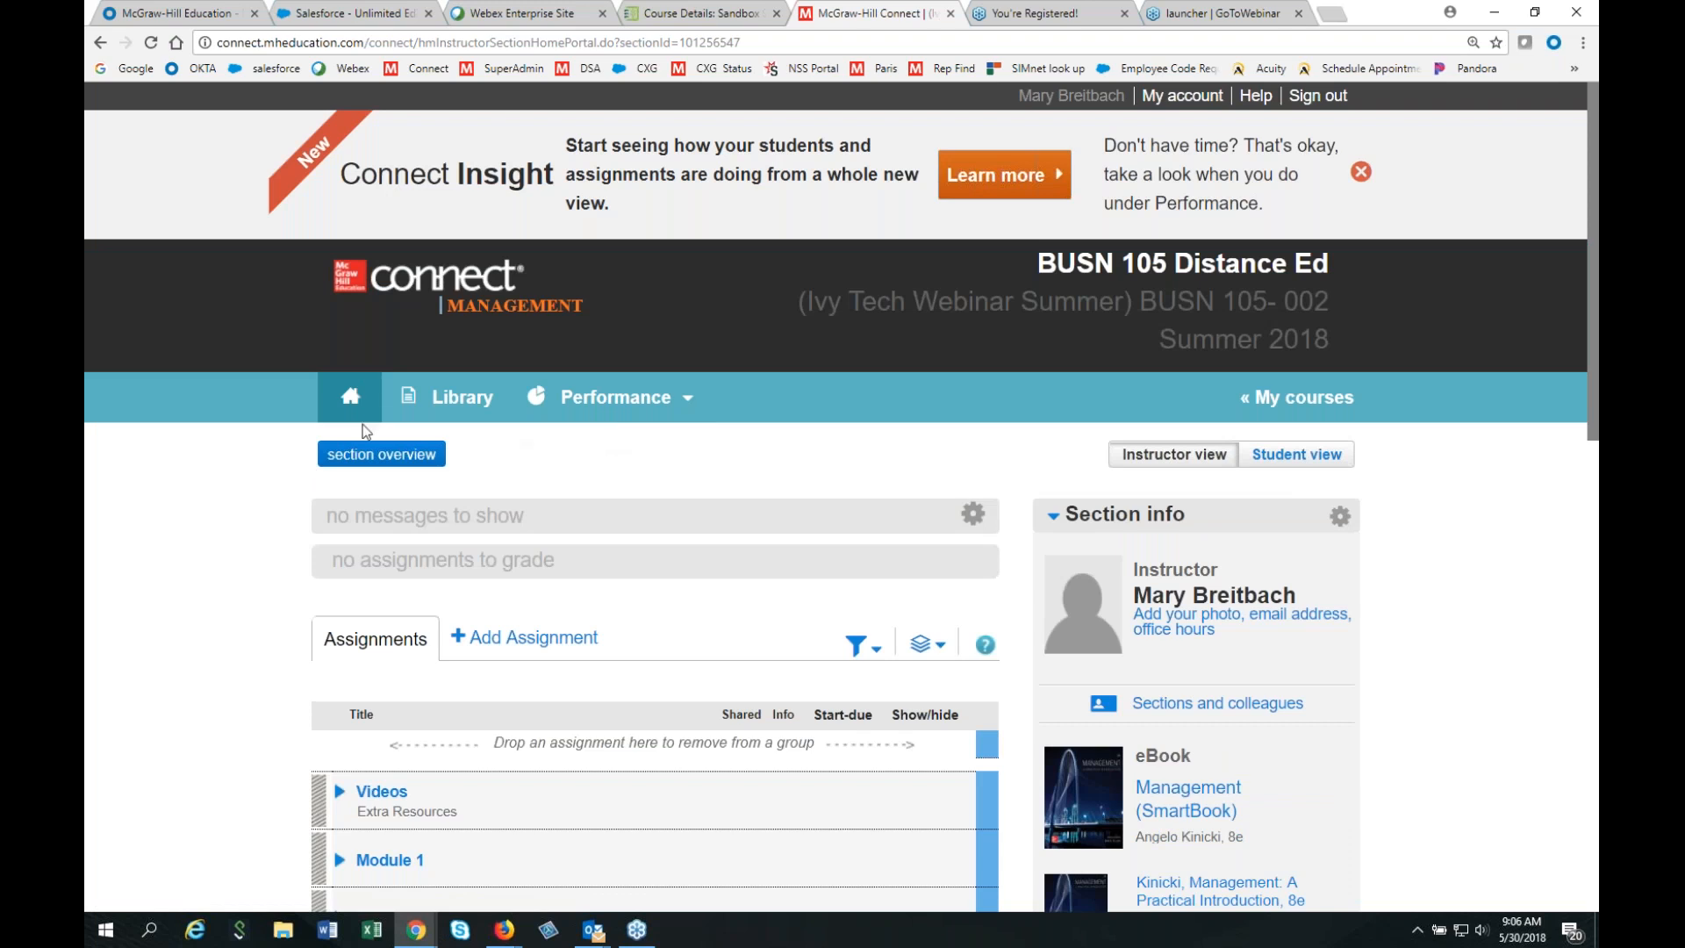
{"action": "scroll", "coordinate": [539, 672], "scroll_direction": "down", "scroll_amount": 4}
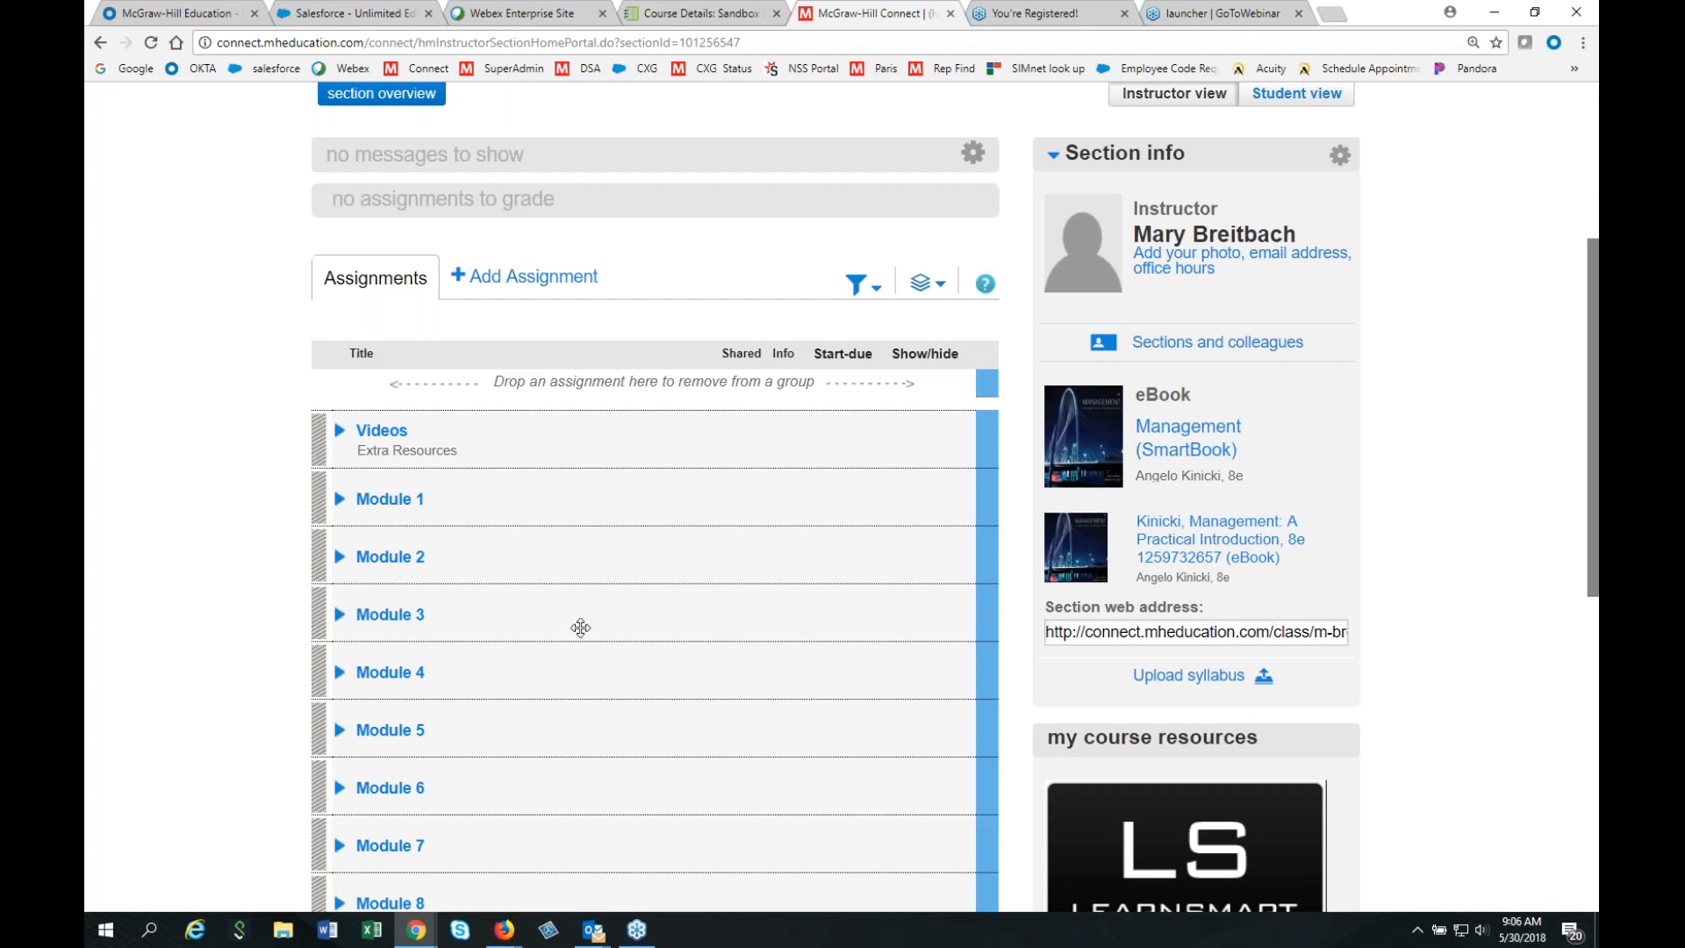
{"action": "scroll", "coordinate": [590, 631], "scroll_direction": "up", "scroll_amount": 4}
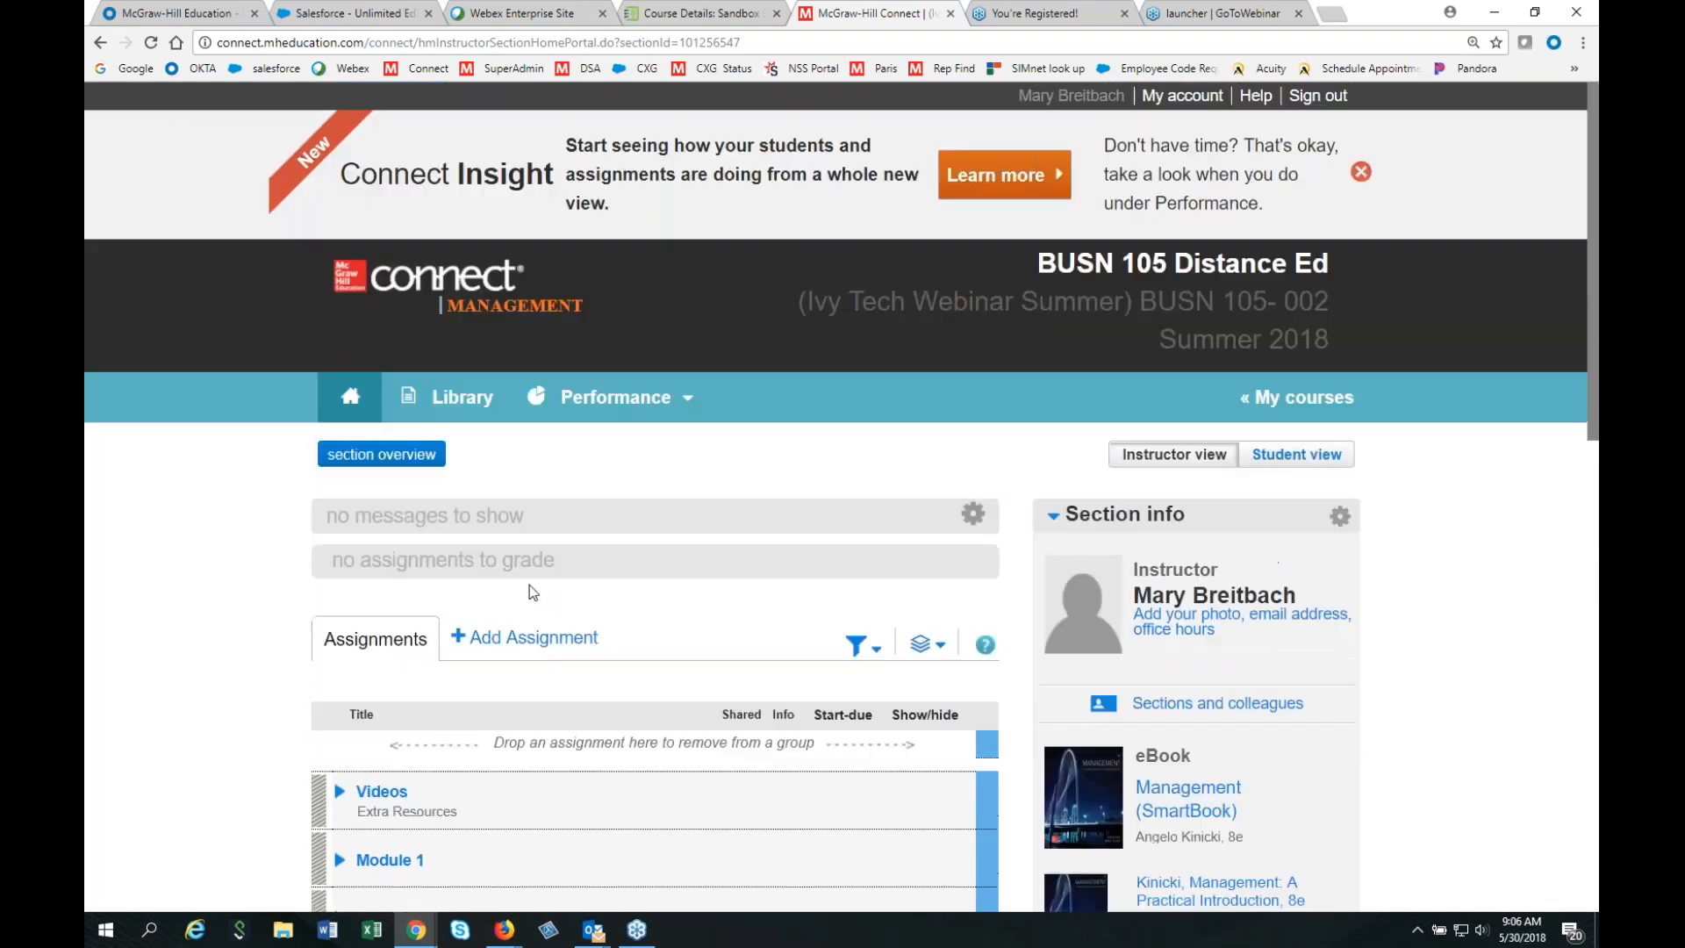
View the instructor resources from the section's library, dismissing the login notice window.
{"action": "left_click", "coordinate": [478, 402]}
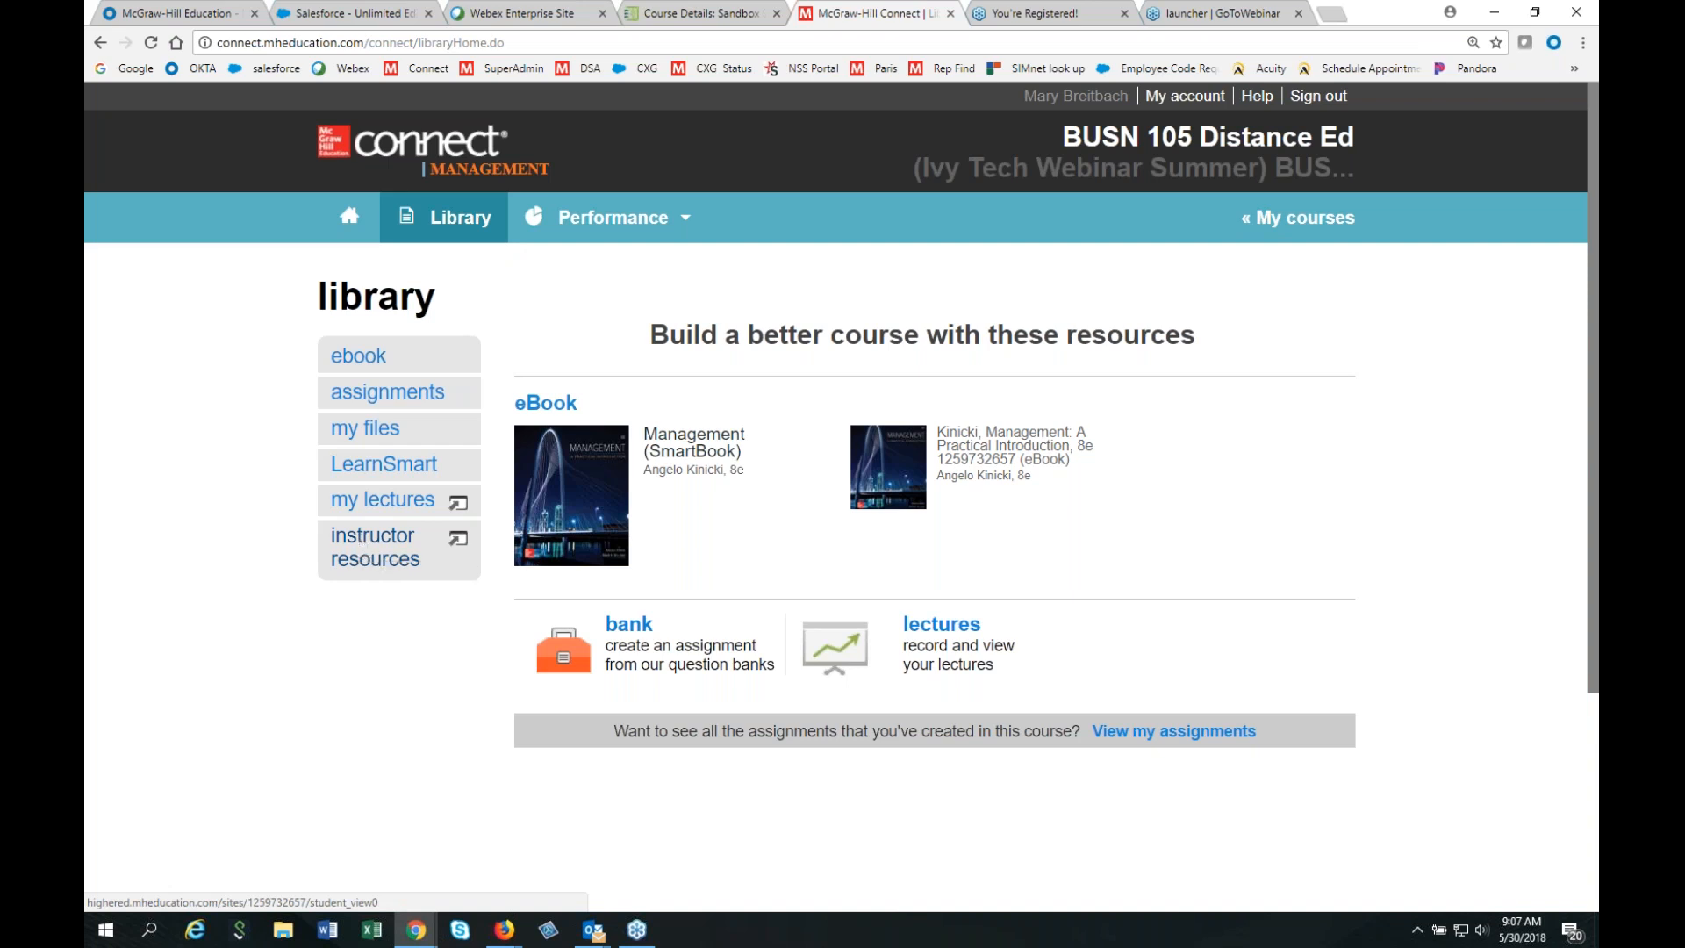
{"action": "left_click", "coordinate": [361, 558]}
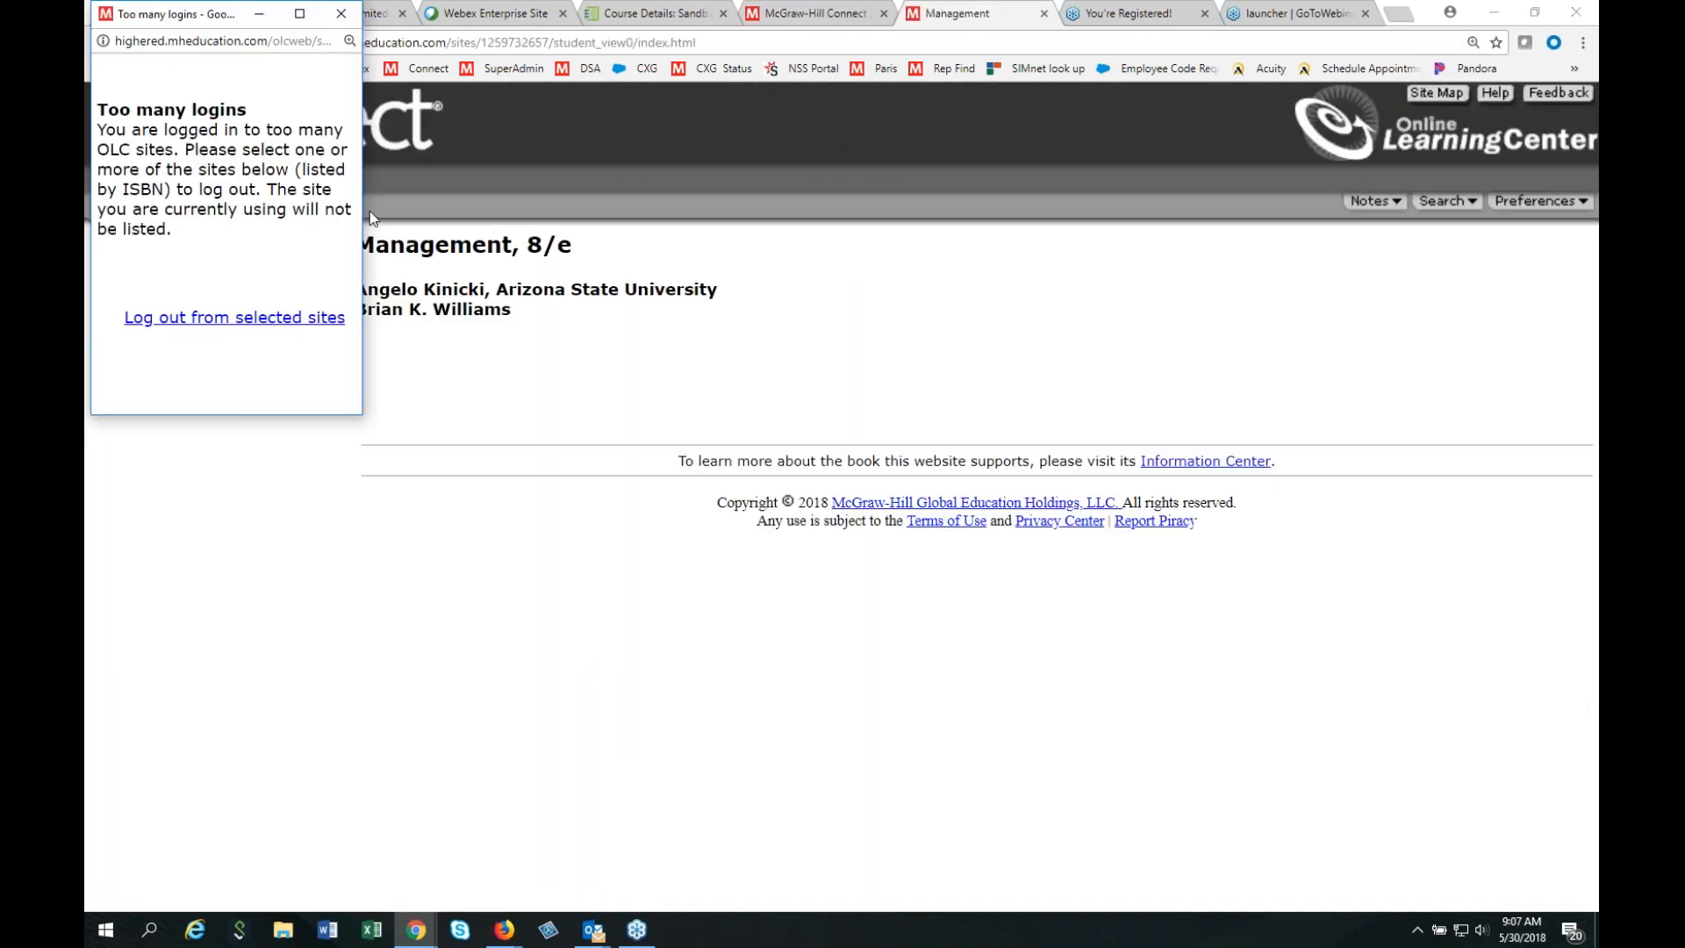
{"action": "left_click", "coordinate": [343, 13]}
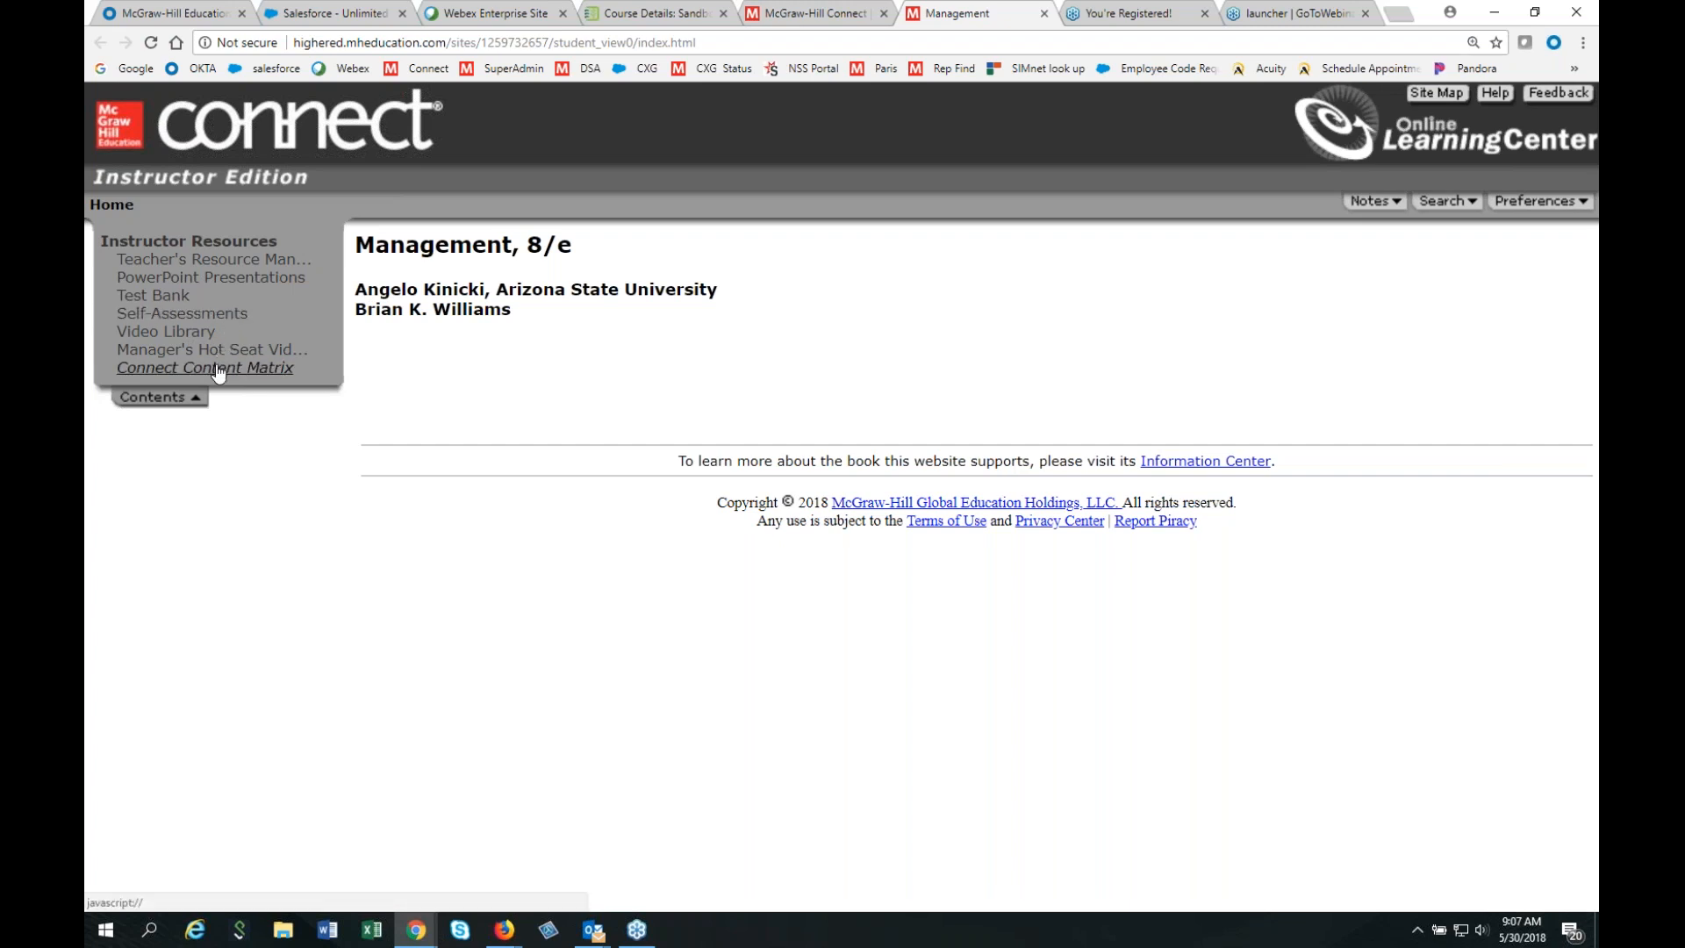
Return to the section's library page in Connect and view all performance reports.
{"action": "left_click", "coordinate": [812, 13]}
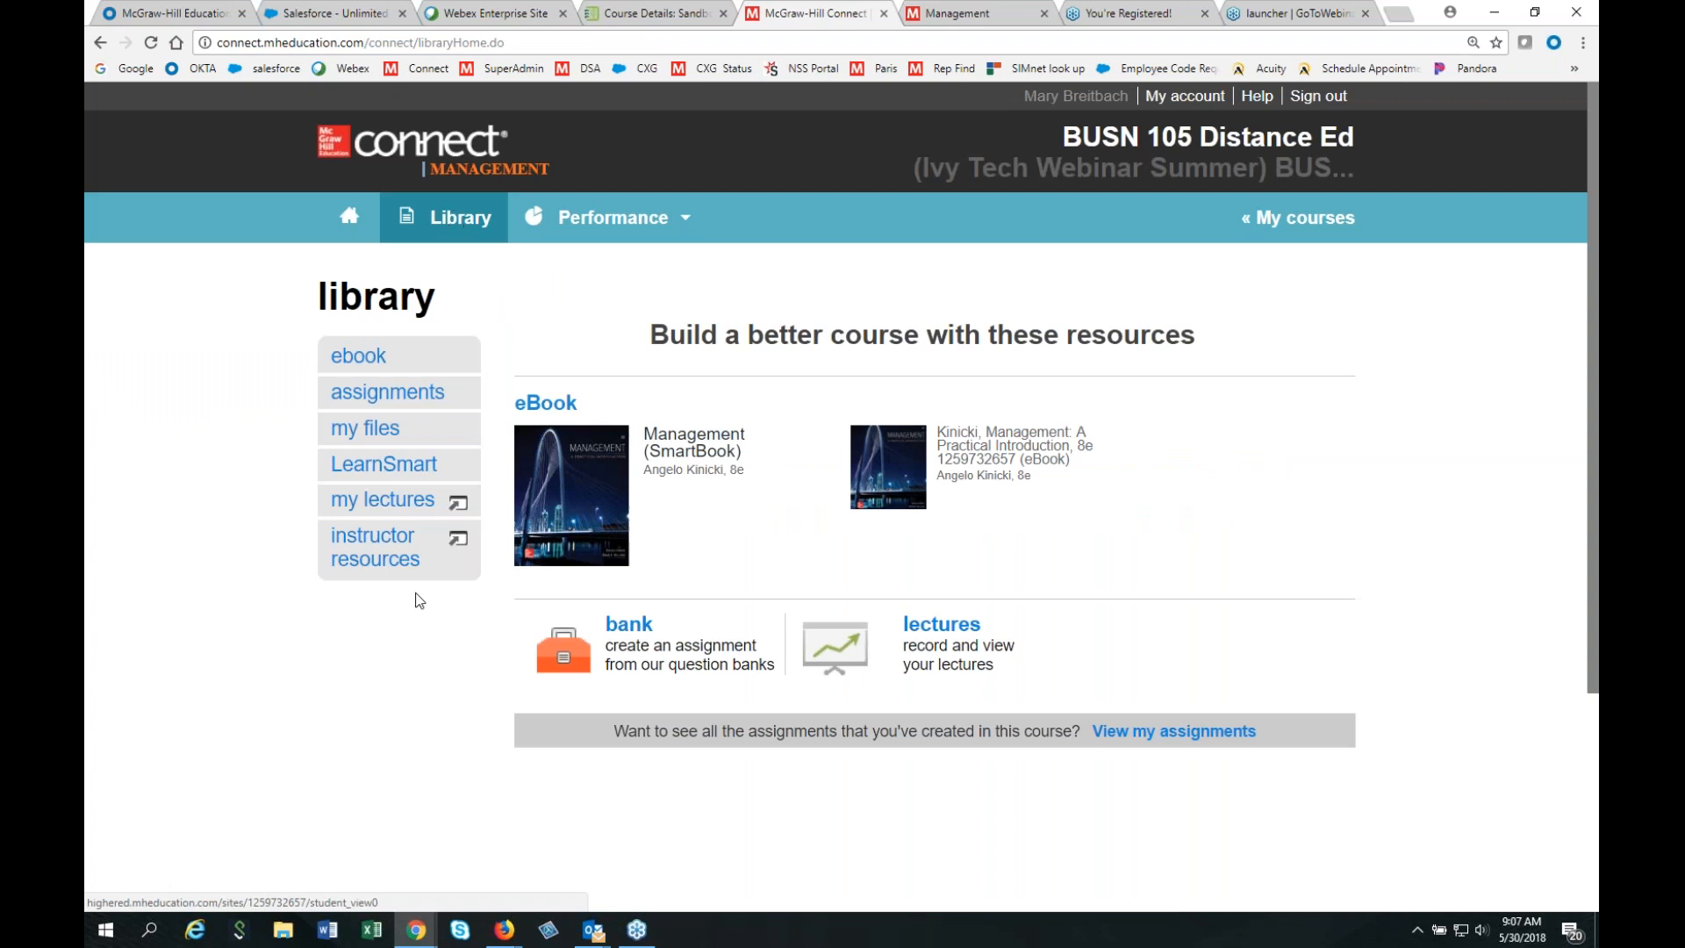
{"action": "left_click", "coordinate": [614, 222]}
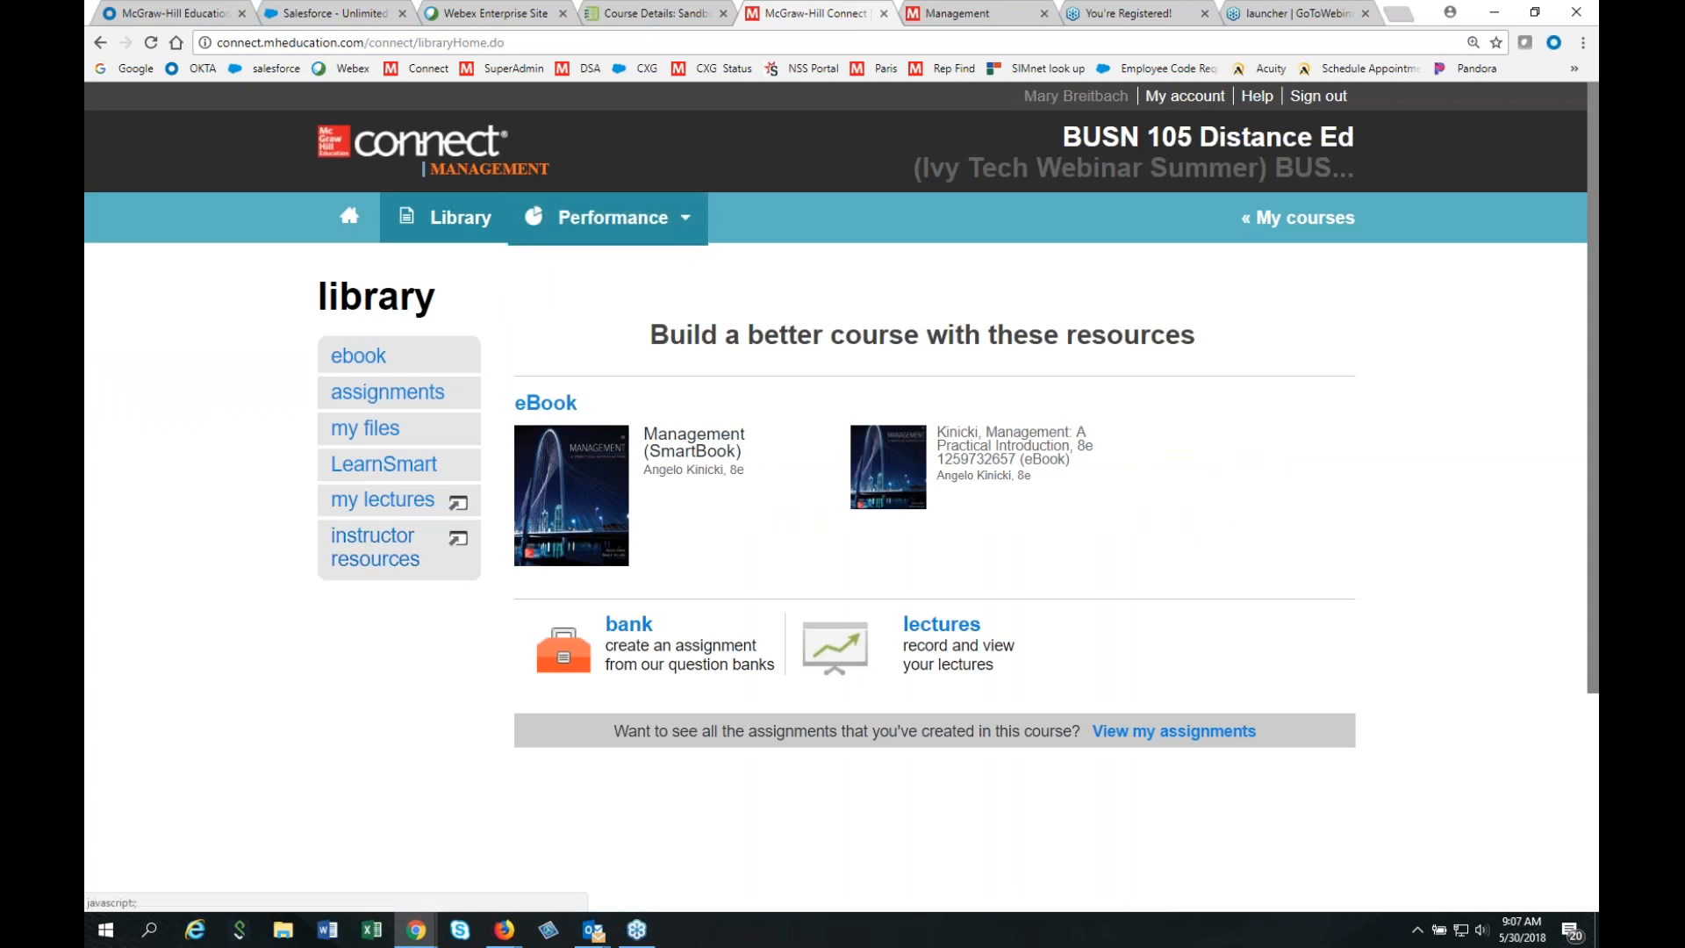
{"action": "mouse_move", "coordinate": [603, 261]}
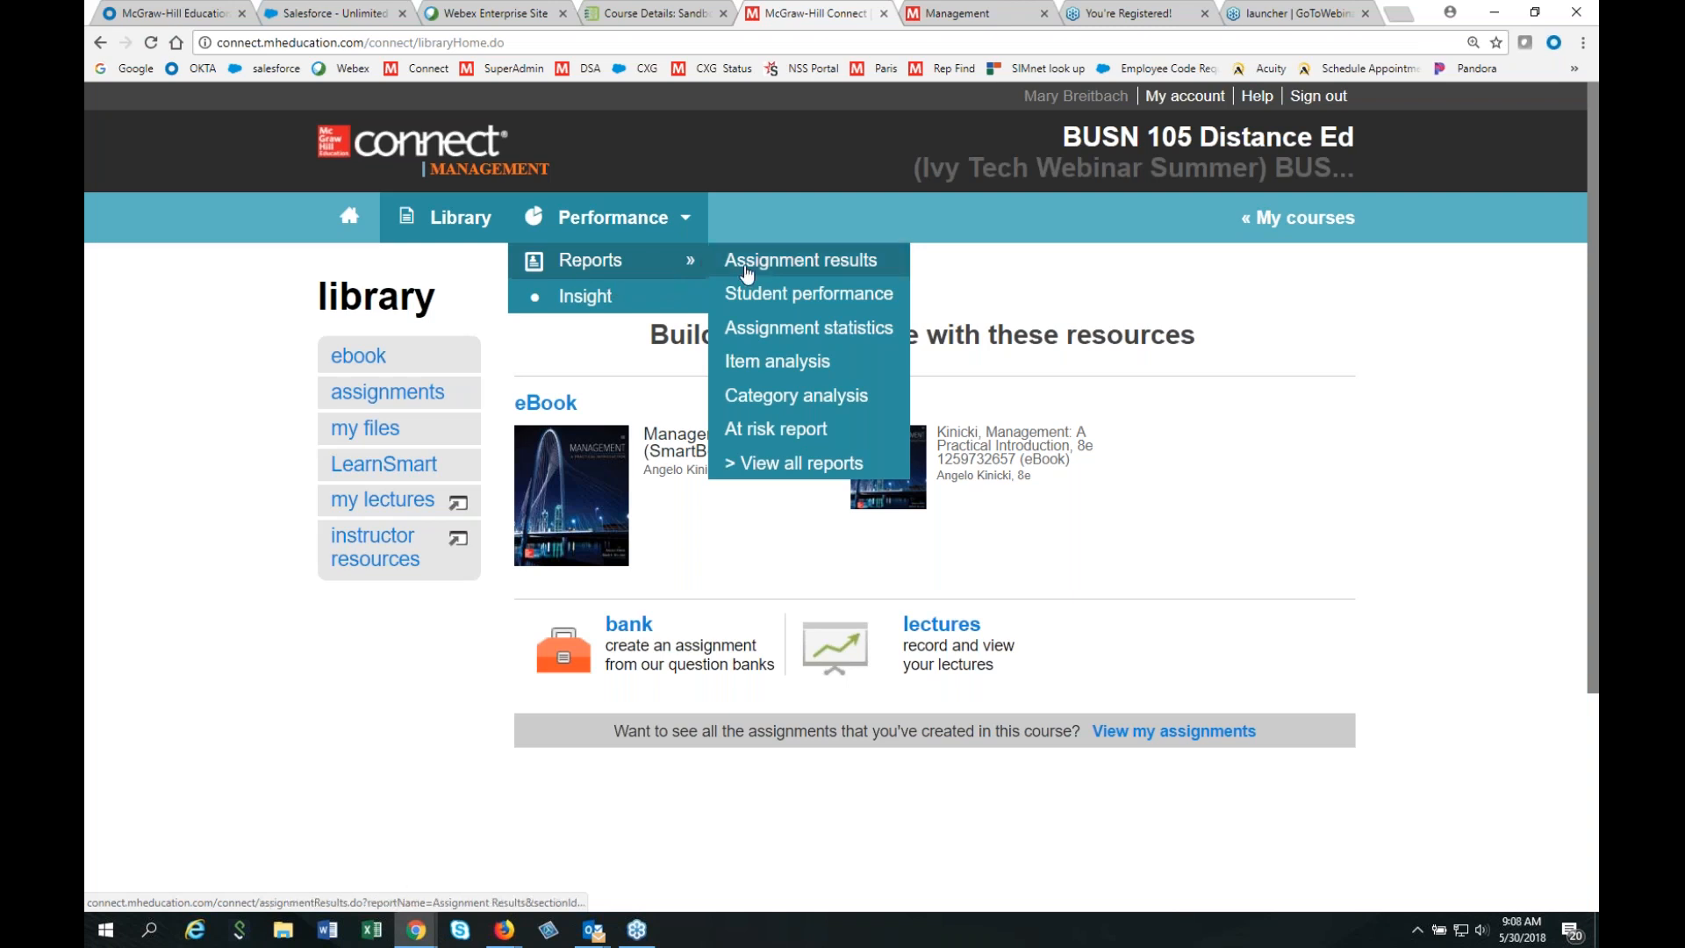
{"action": "left_click", "coordinate": [752, 464]}
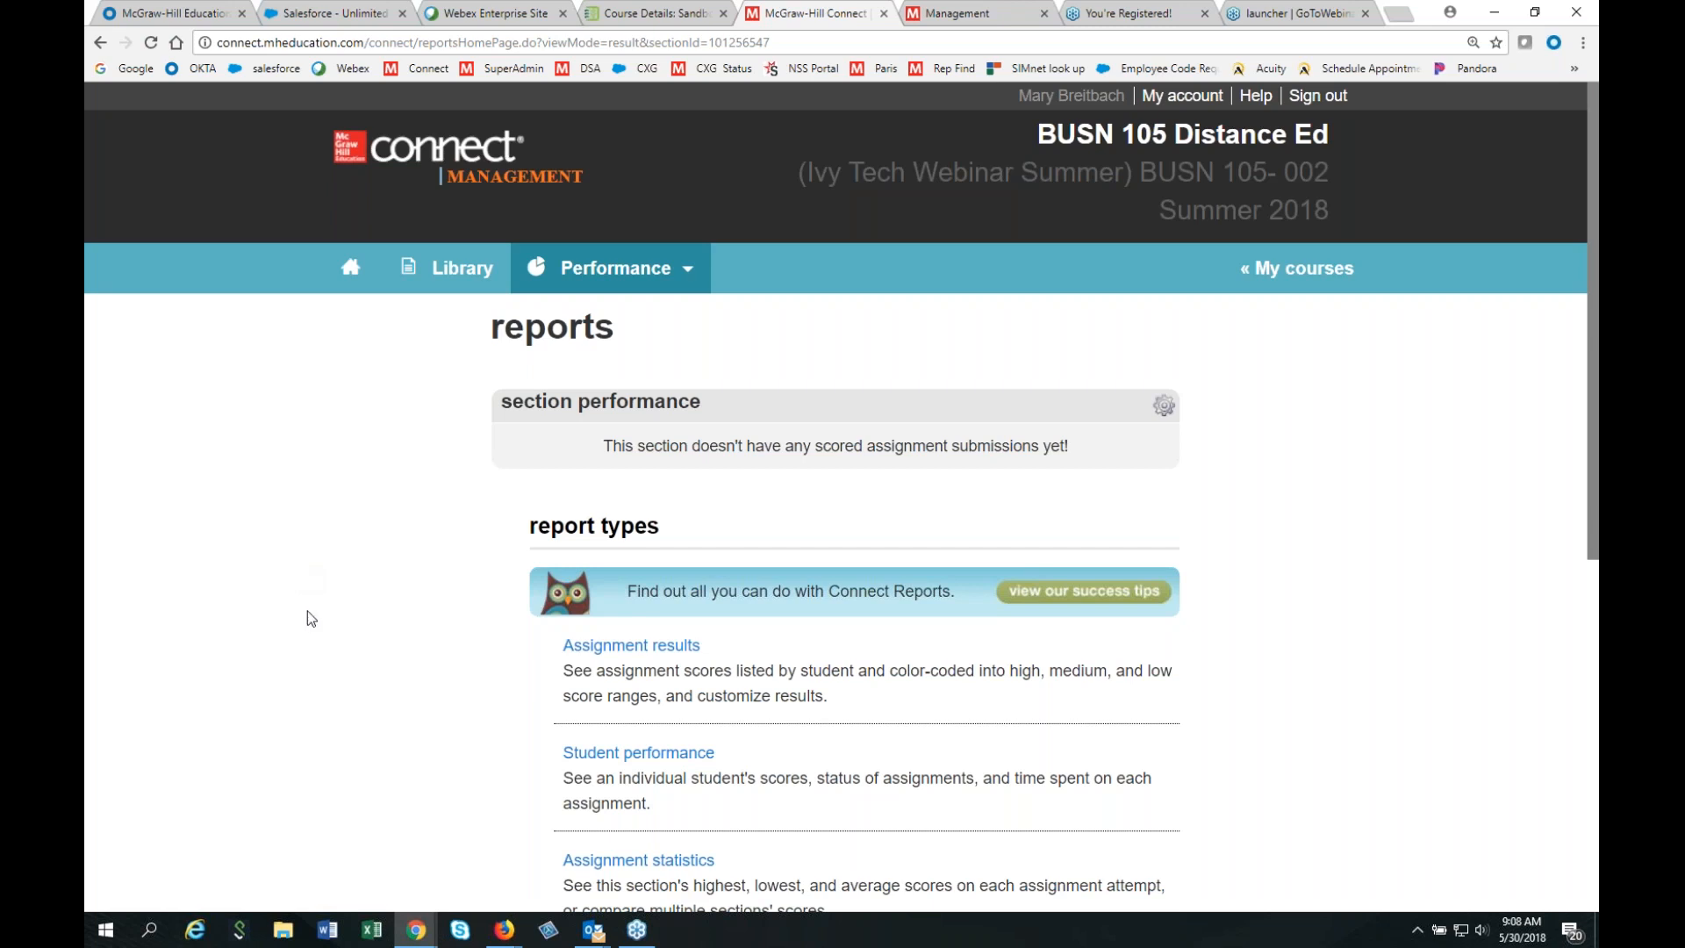
Review the available report types down to the adaptive reports and open the LearnSmart reports overview.
{"action": "scroll", "coordinate": [307, 619], "scroll_direction": "down", "scroll_amount": 3}
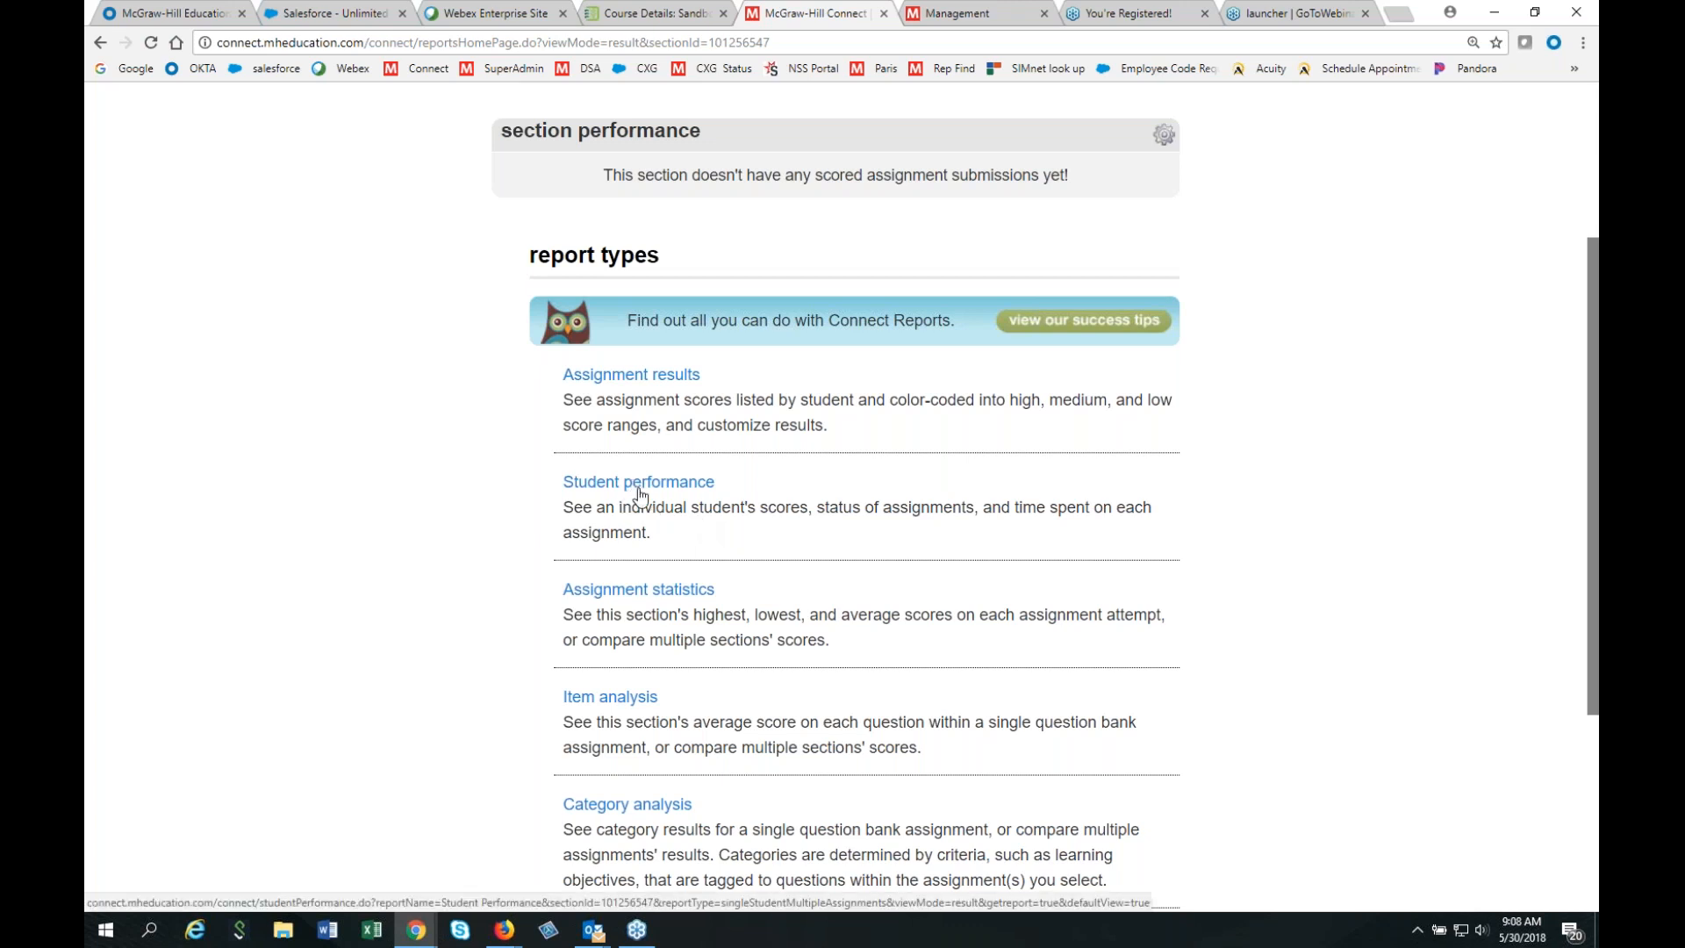
{"action": "scroll", "coordinate": [813, 557], "scroll_direction": "down", "scroll_amount": 1}
{"action": "scroll", "coordinate": [814, 557], "scroll_direction": "down", "scroll_amount": 2}
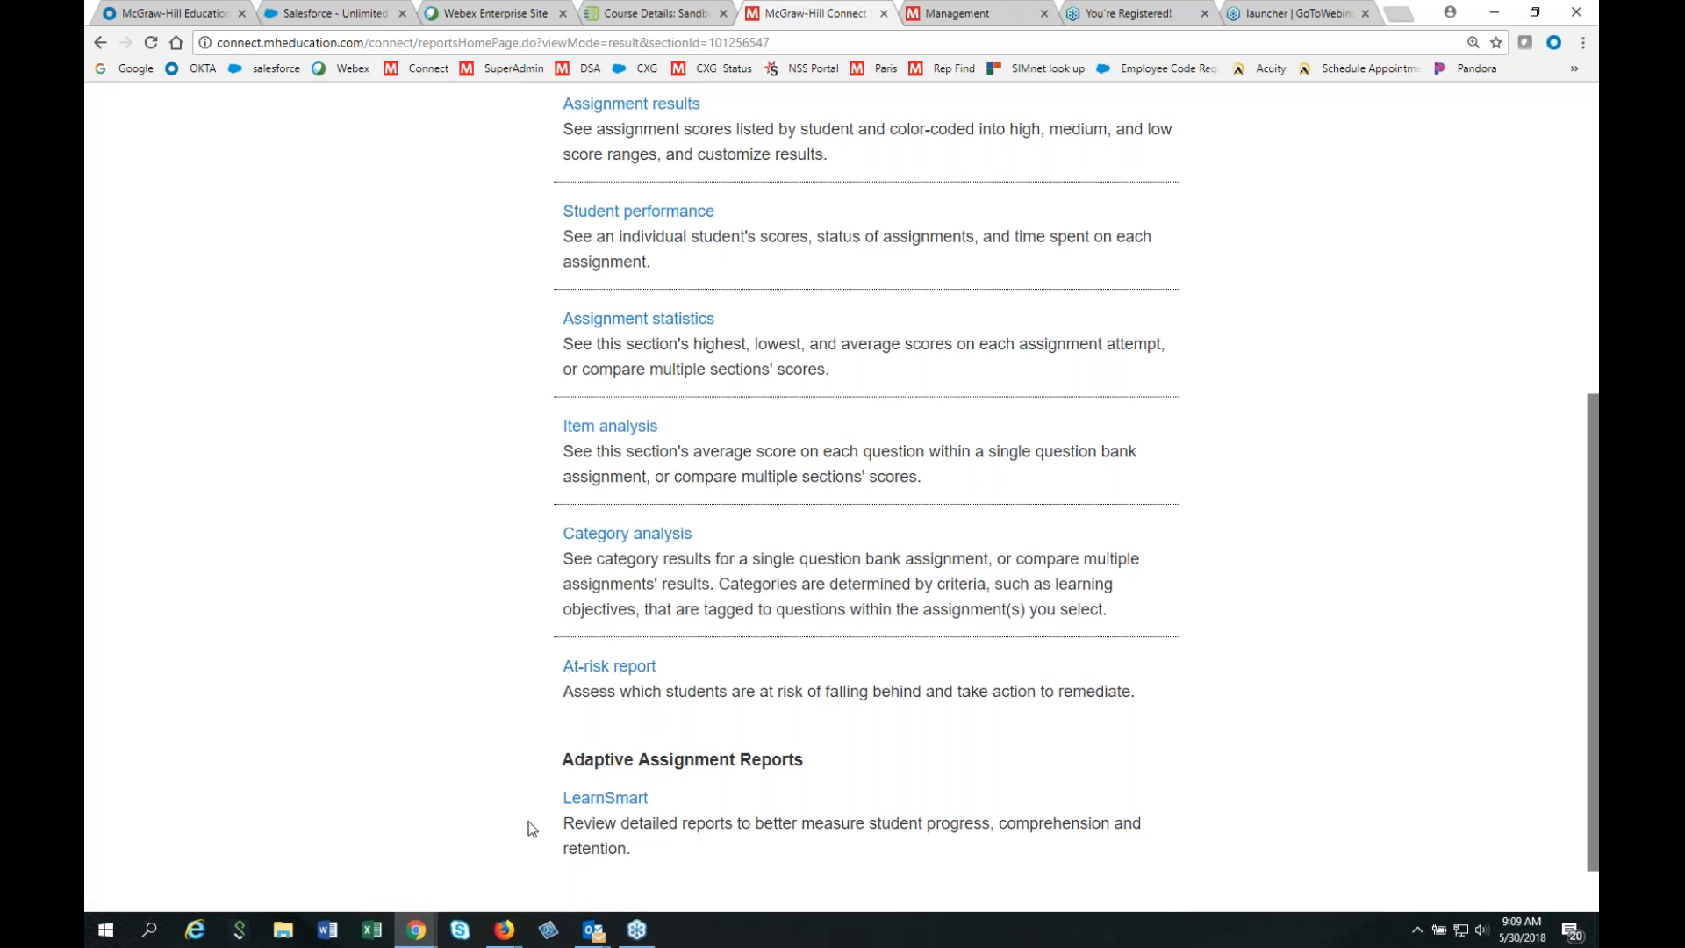
{"action": "left_click", "coordinate": [619, 800]}
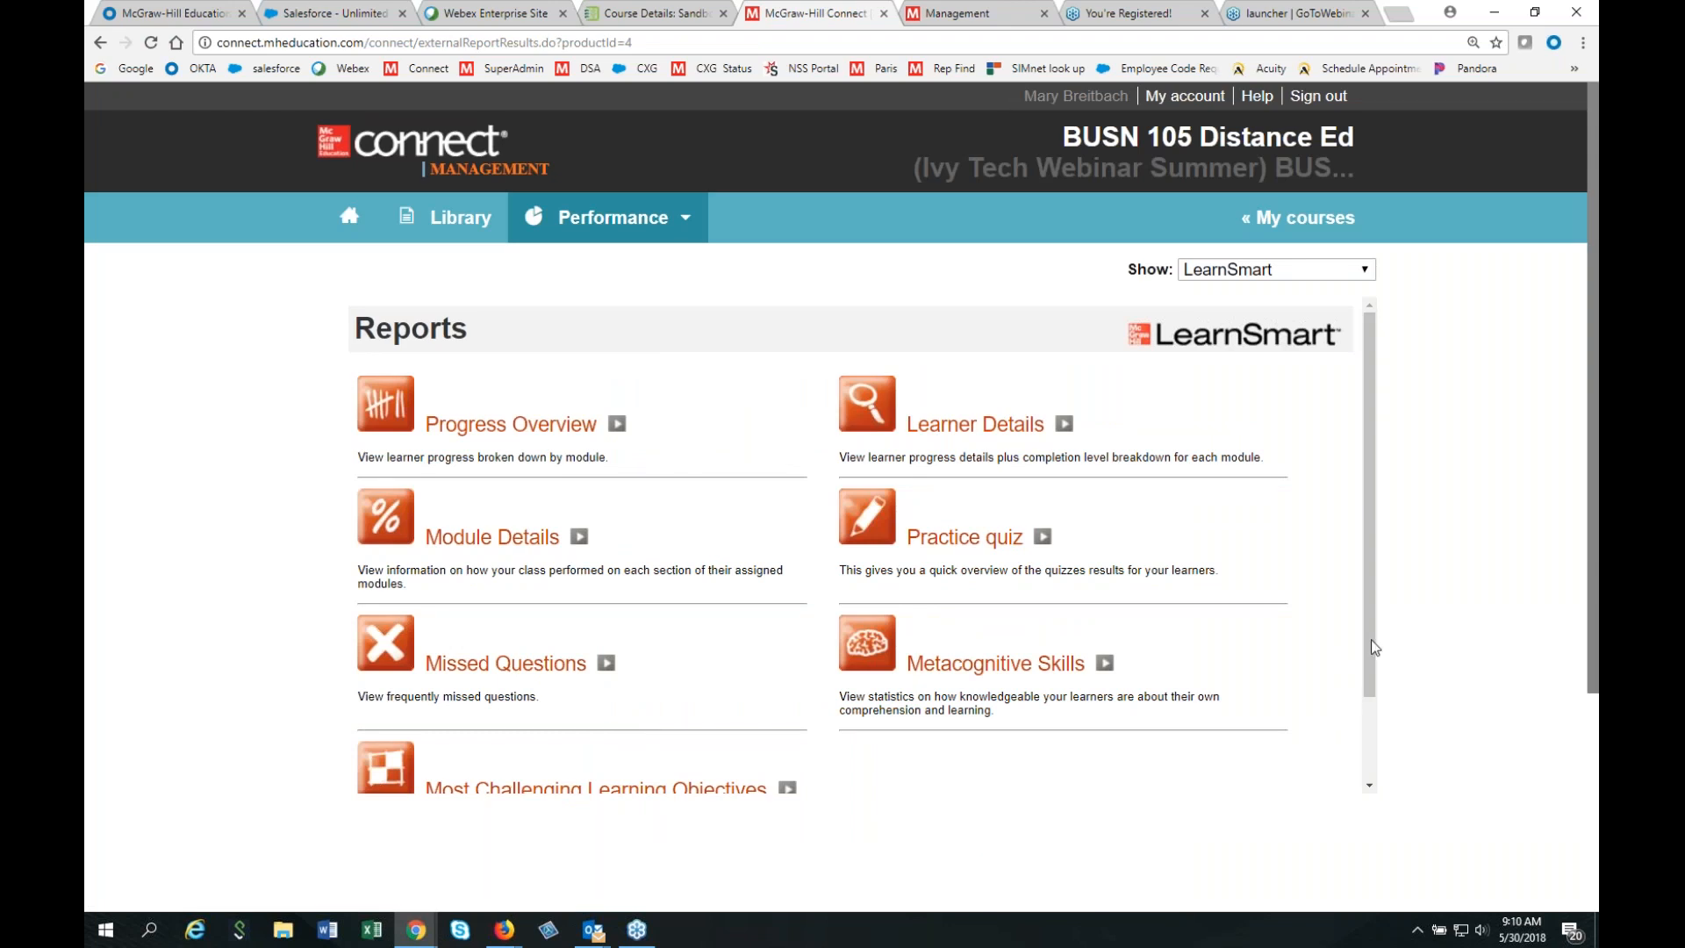
{"action": "mouse_move", "coordinate": [1371, 640]}
{"action": "left_mouse_down"}
{"action": "mouse_move", "coordinate": [1368, 686]}
{"action": "mouse_move", "coordinate": [1369, 641]}
{"action": "left_mouse_up"}
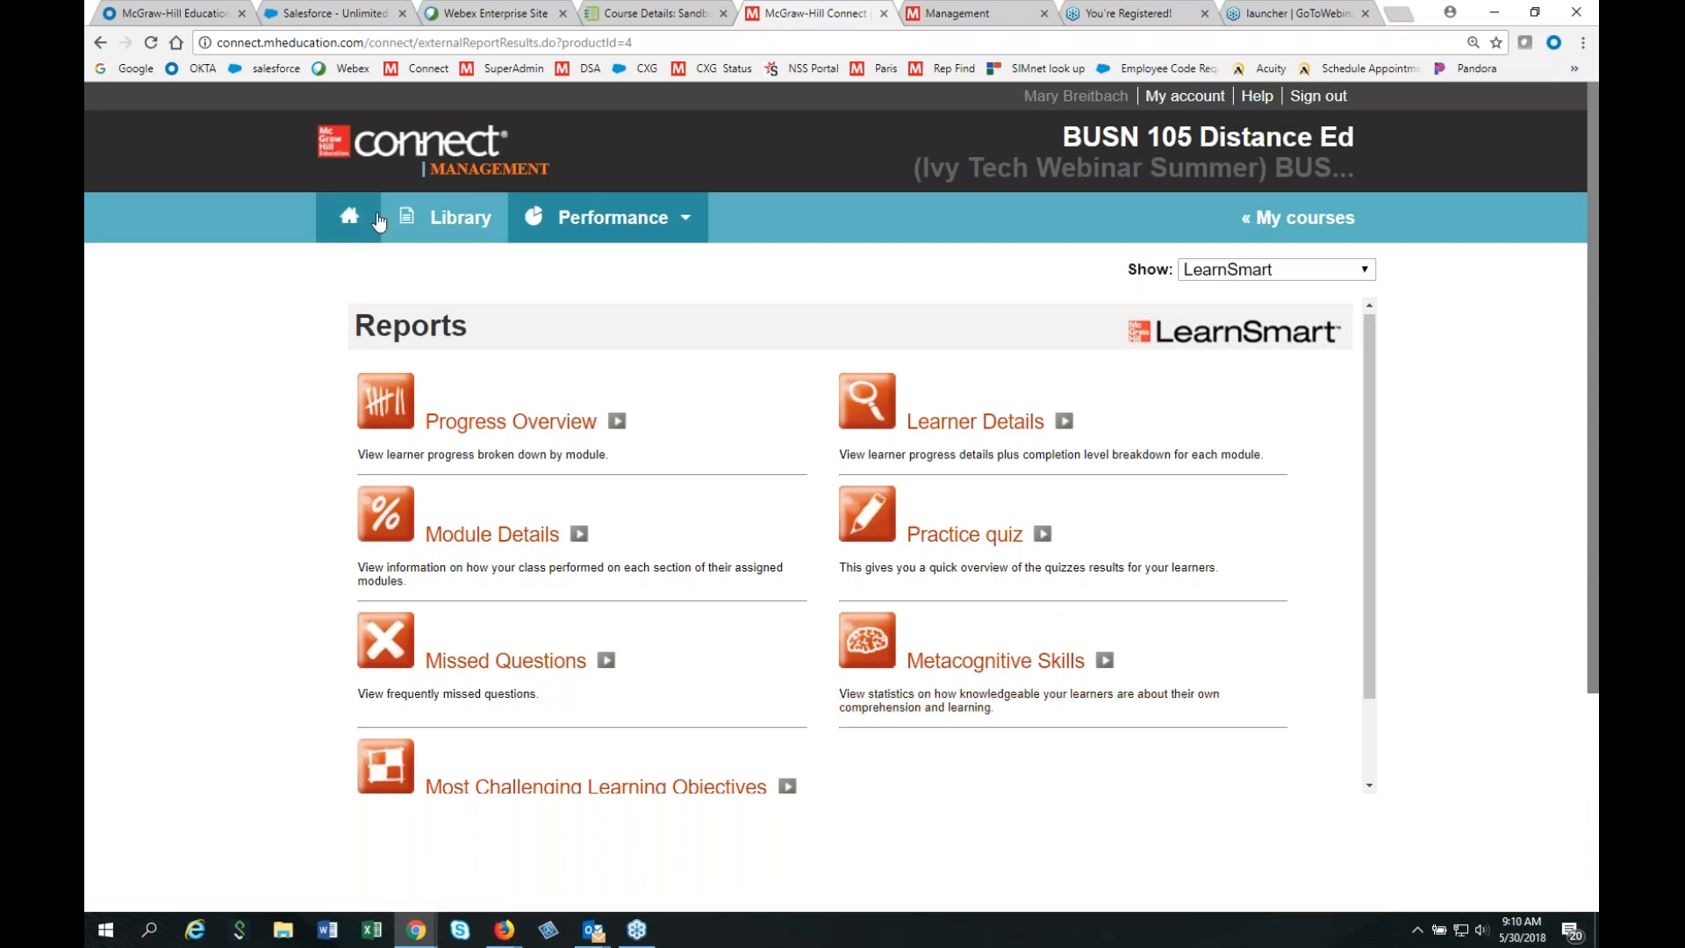
Return to the section's home page and look over its view options, section info and assignments.
{"action": "left_click", "coordinate": [347, 216]}
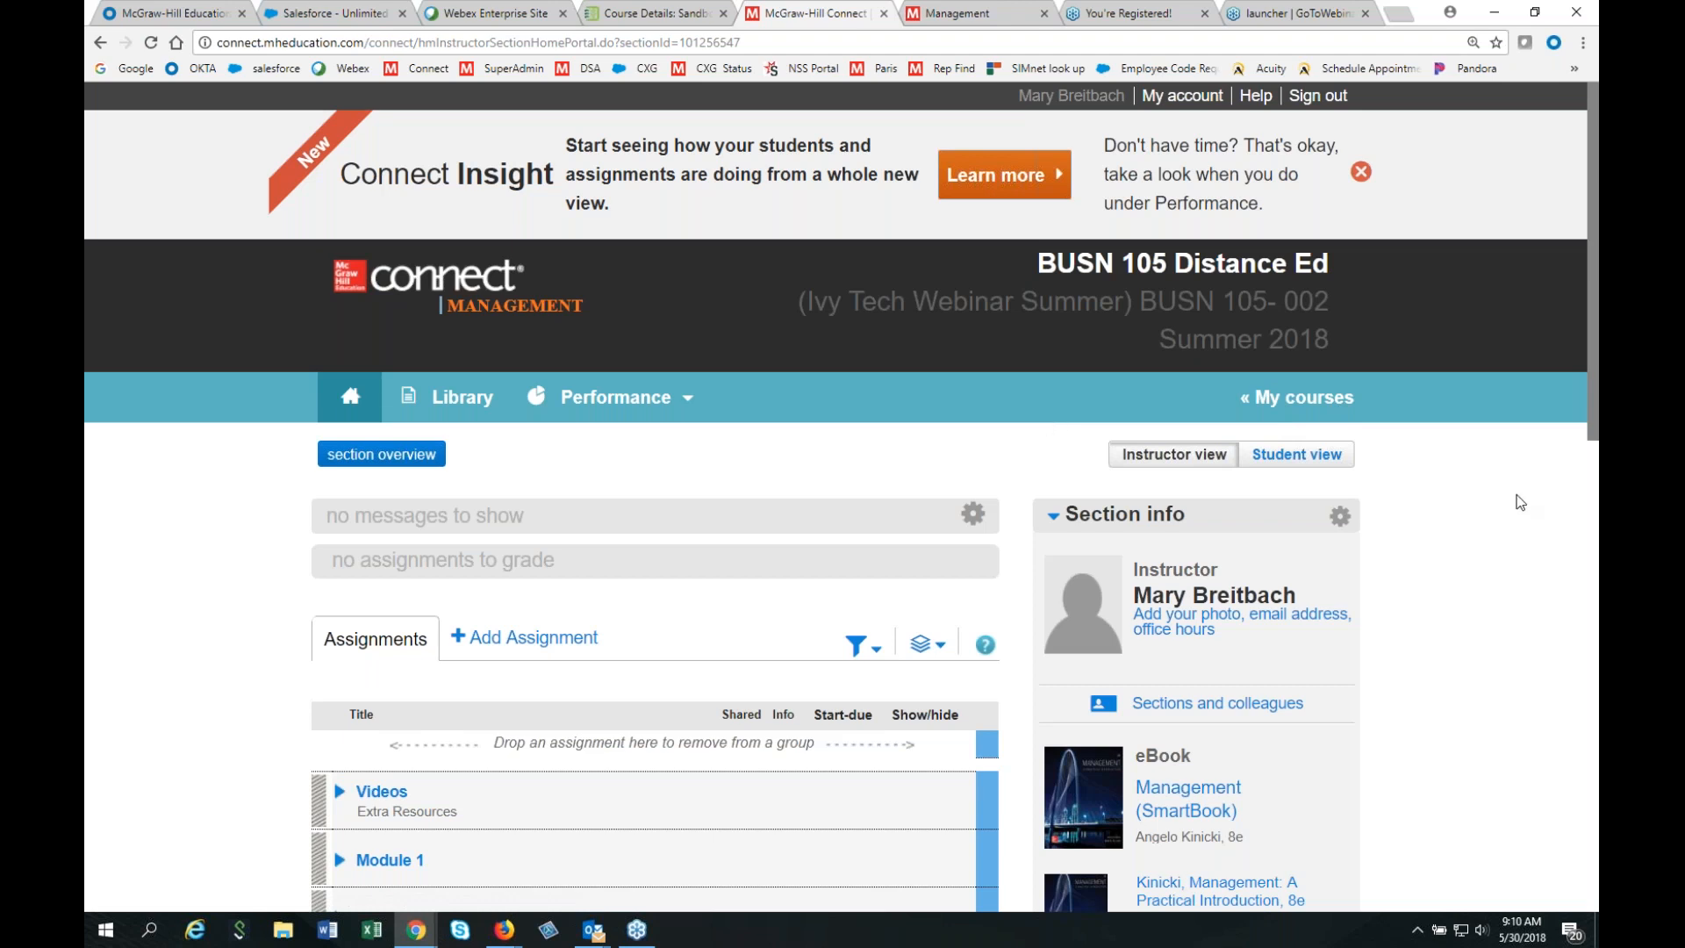
{"action": "scroll", "coordinate": [1520, 501], "scroll_direction": "down", "scroll_amount": 2}
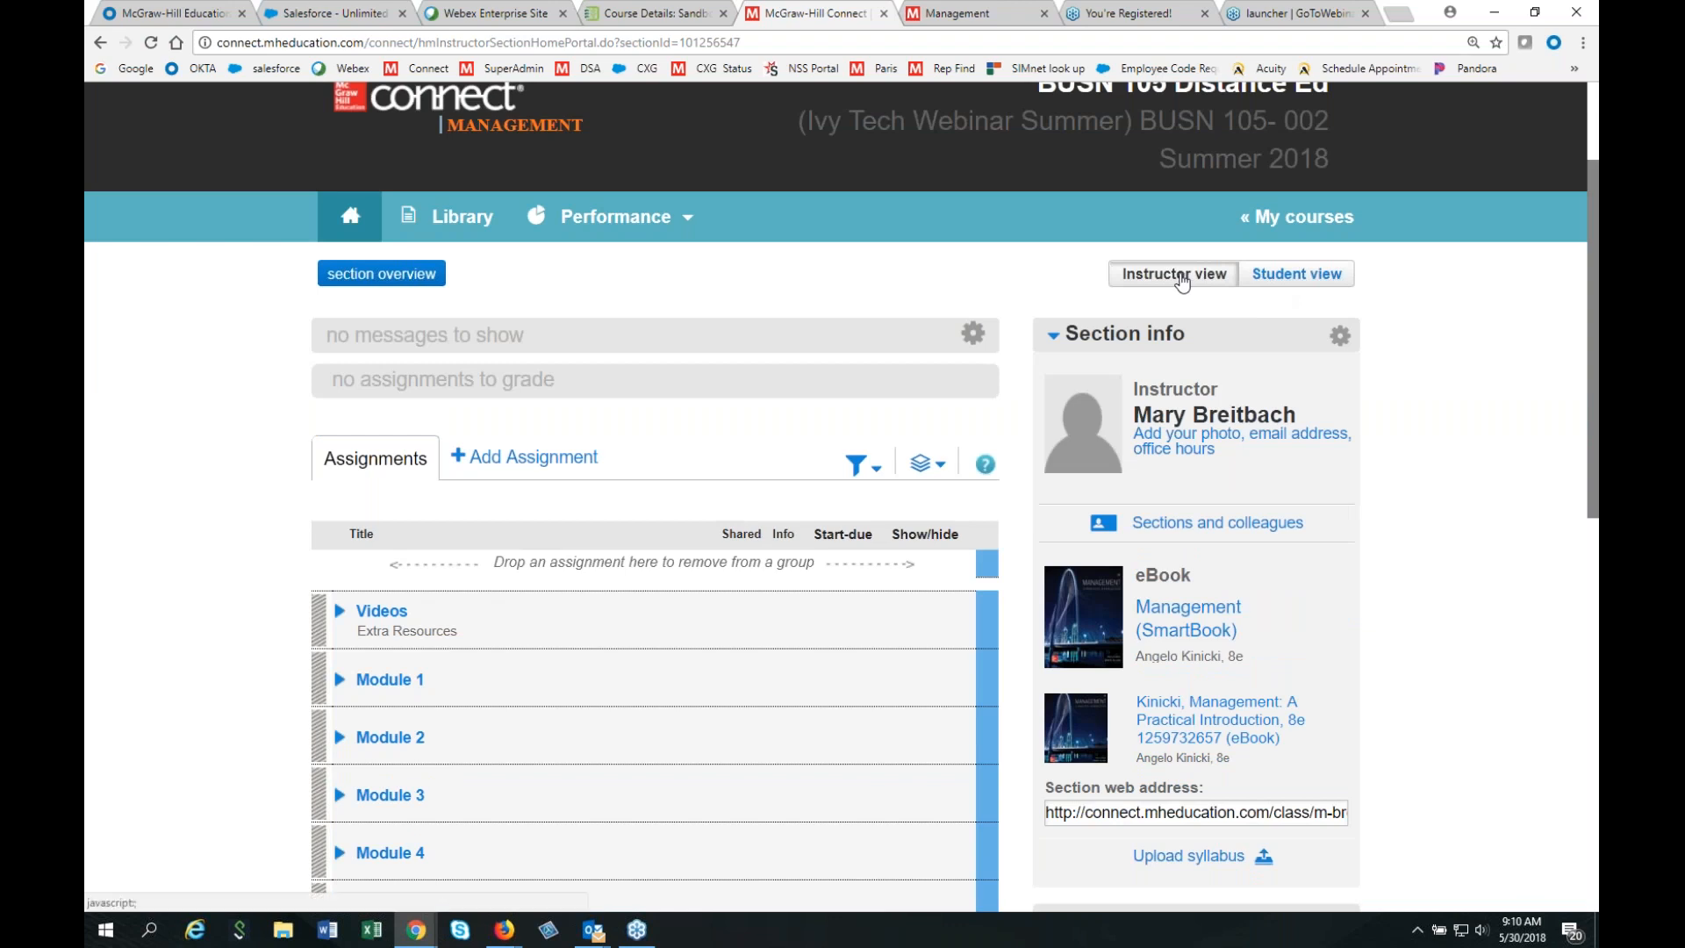
Preview the section as a student, look through the Module 1 and Module 2 assignments, and return to the instructor view.
{"action": "left_click", "coordinate": [1297, 275]}
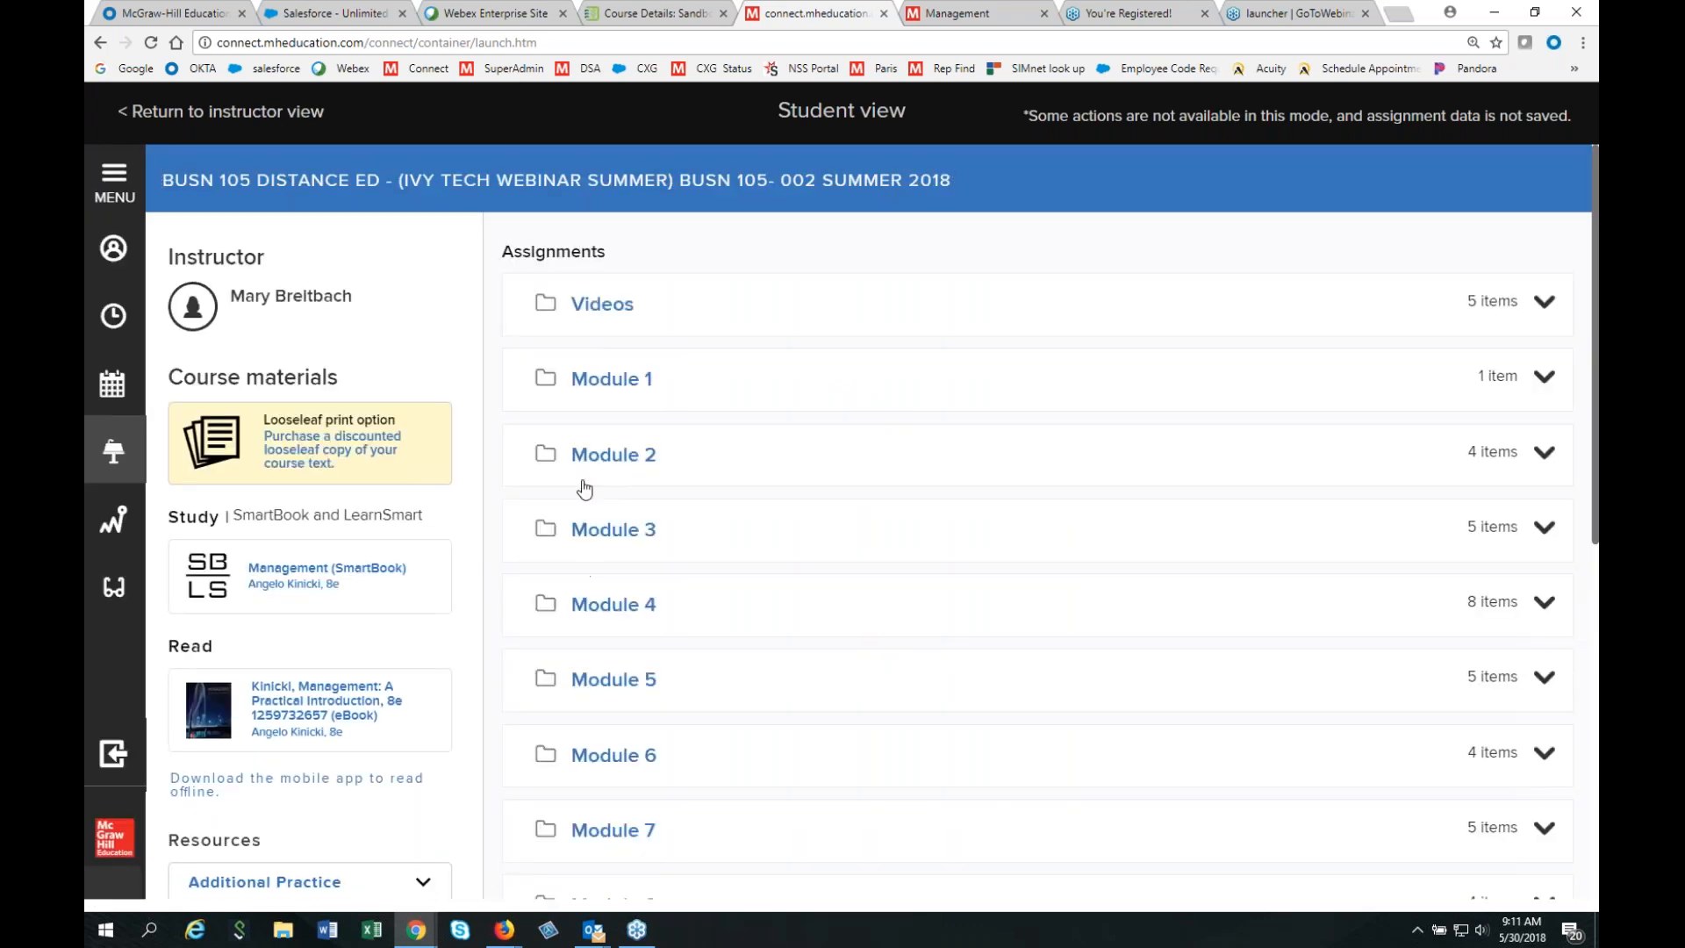
{"action": "left_click", "coordinate": [591, 380]}
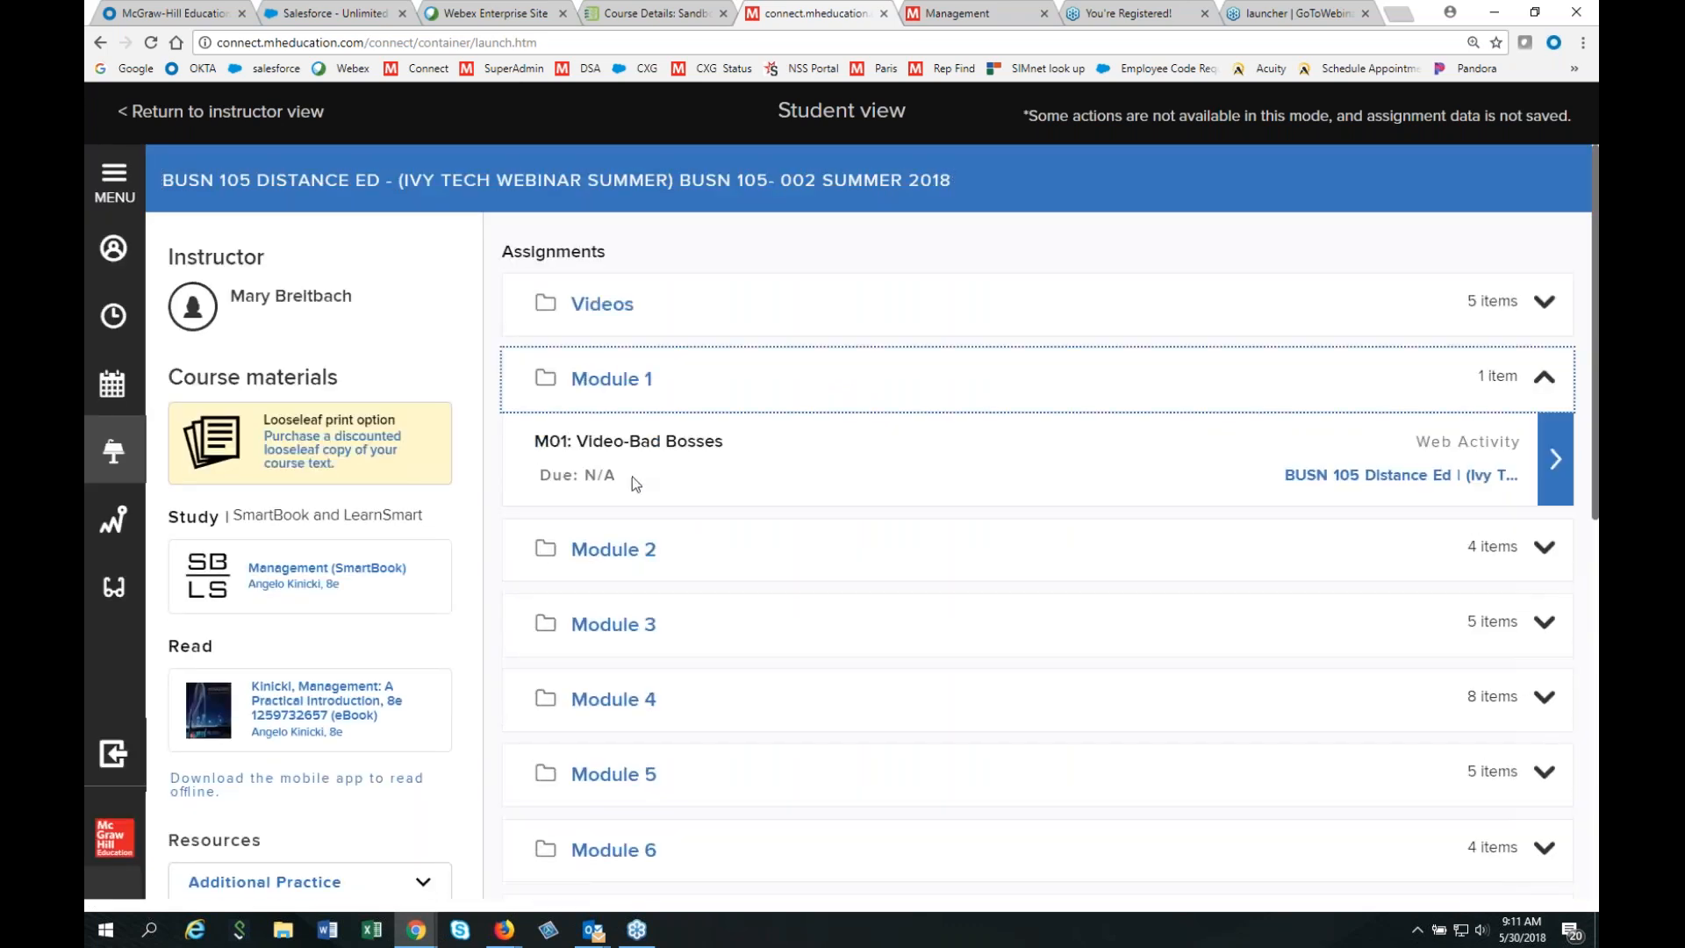
{"action": "left_click", "coordinate": [590, 551]}
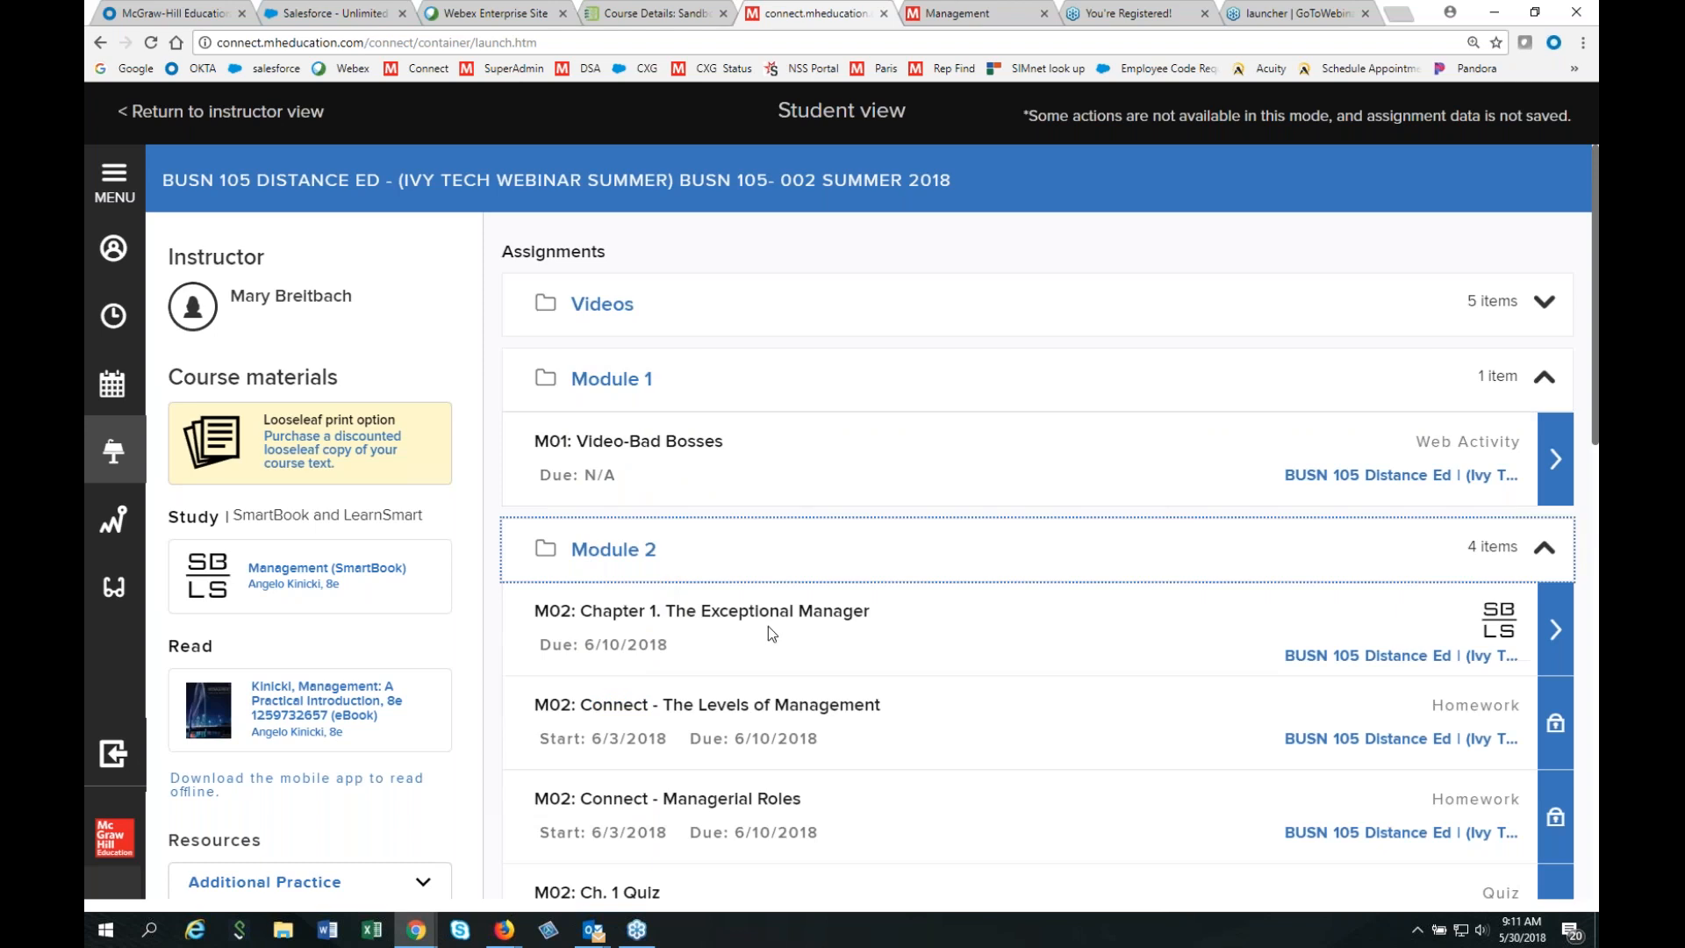
{"action": "scroll", "coordinate": [767, 625], "scroll_direction": "down", "scroll_amount": 2}
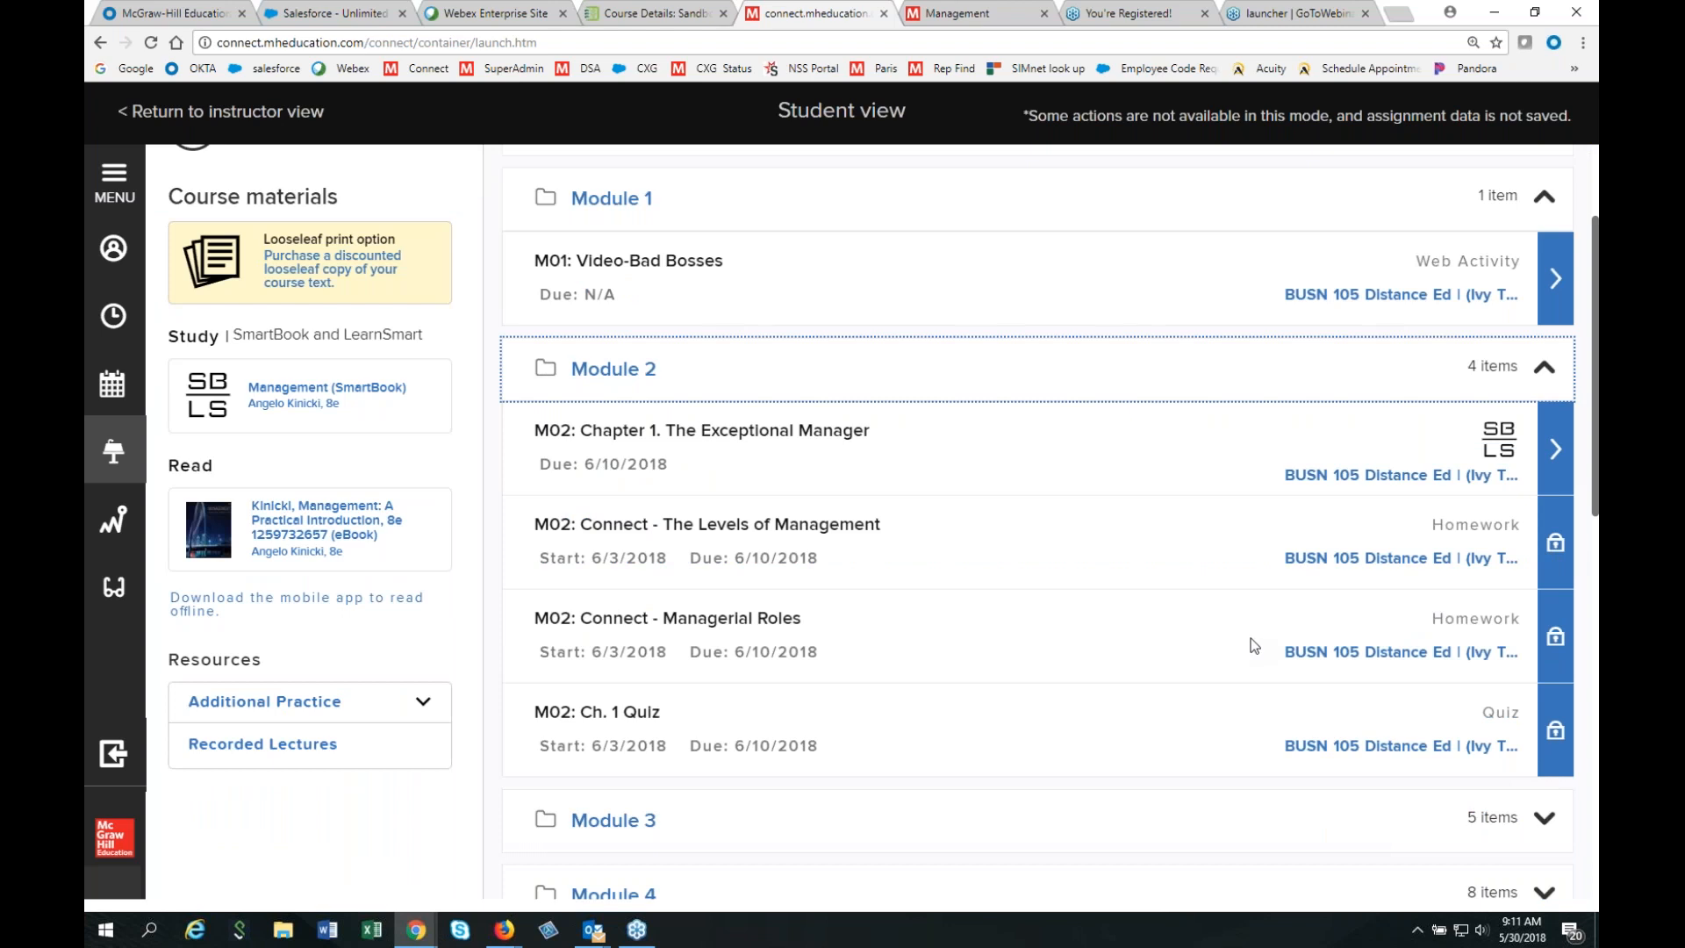
{"action": "scroll", "coordinate": [1251, 639], "scroll_direction": "up", "scroll_amount": 3}
{"action": "left_click", "coordinate": [215, 112]}
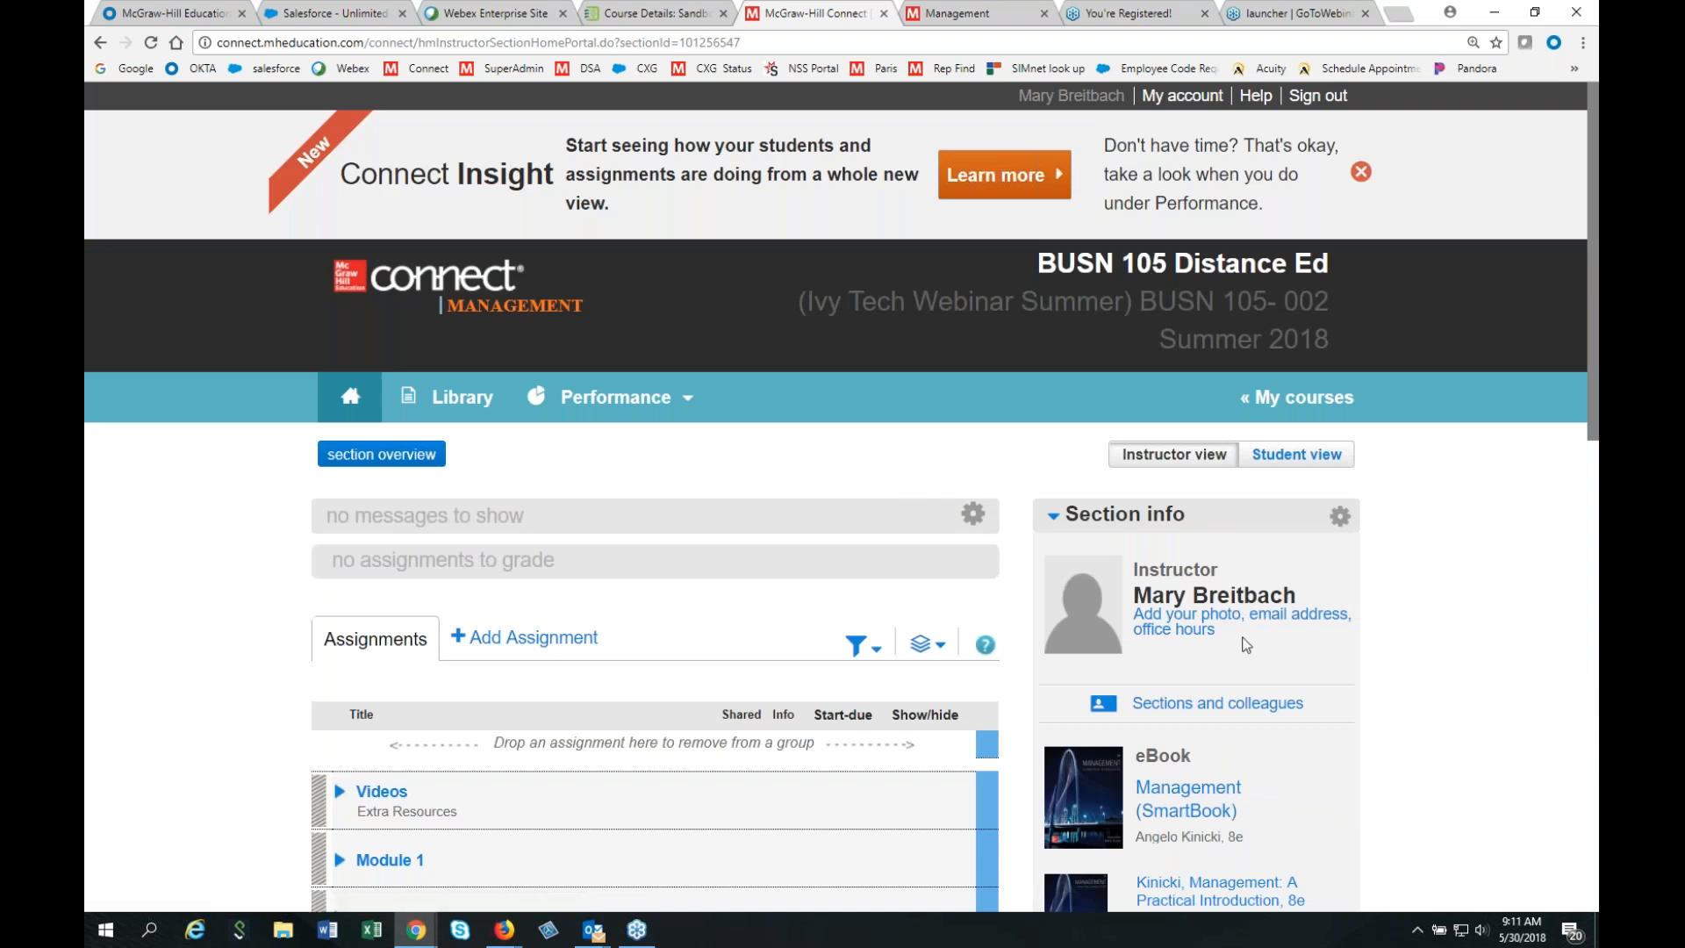
View the form for editing the section's instructor info and close it without changes.
{"action": "left_click", "coordinate": [1338, 519]}
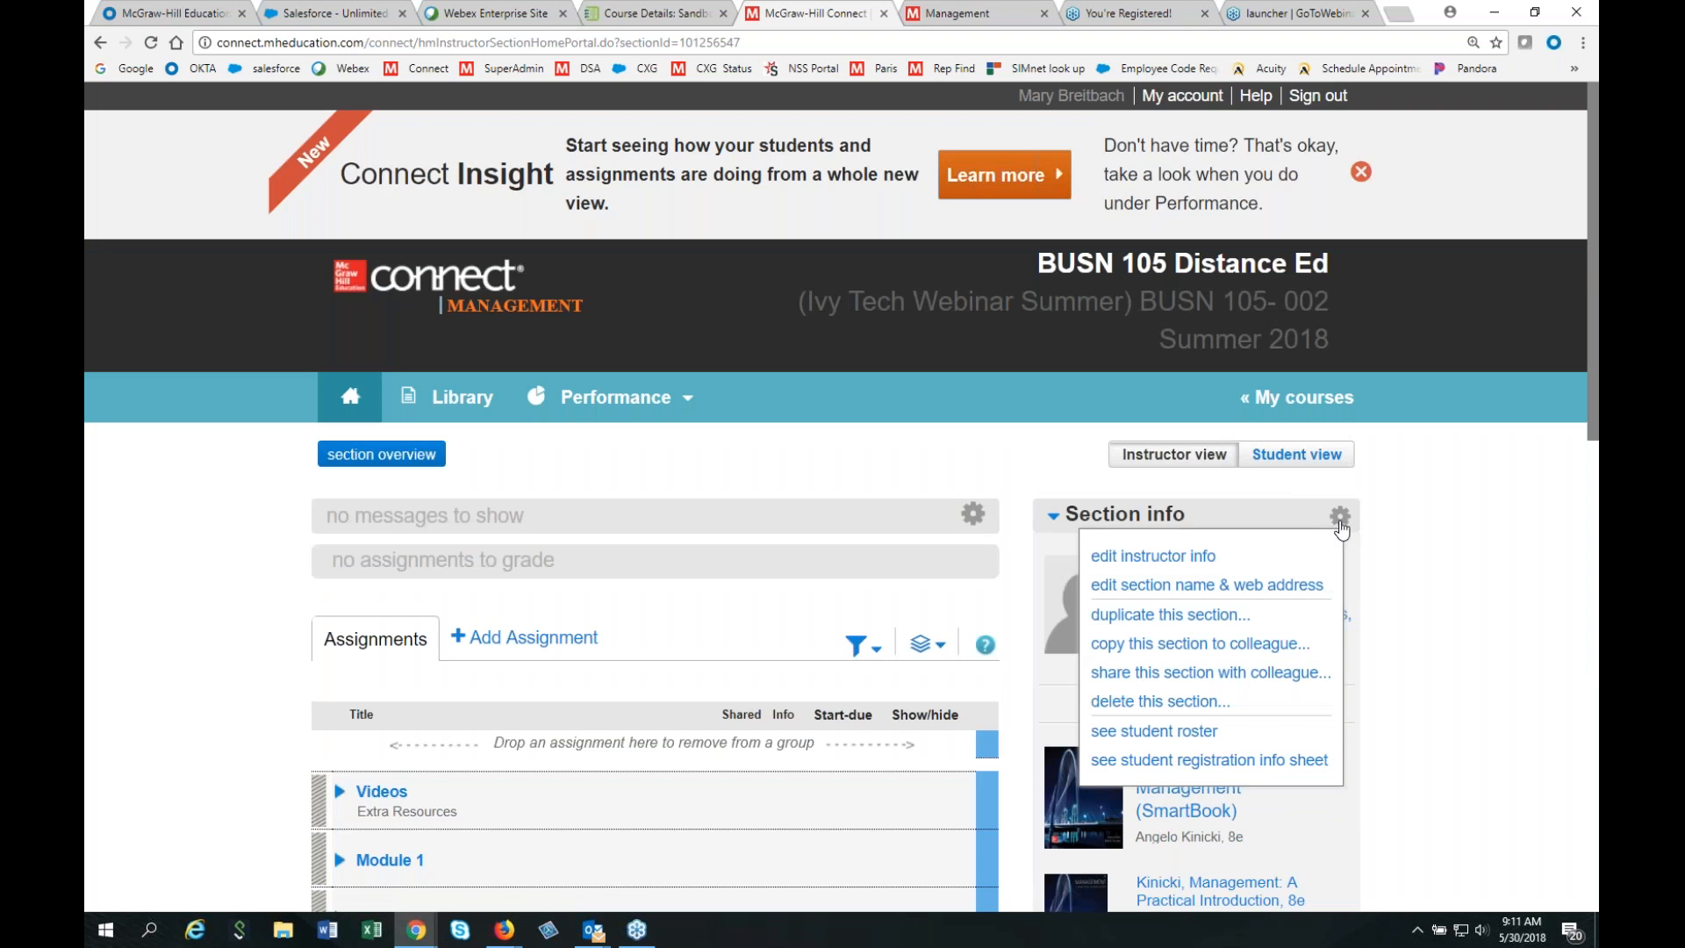
{"action": "left_click", "coordinate": [1168, 559]}
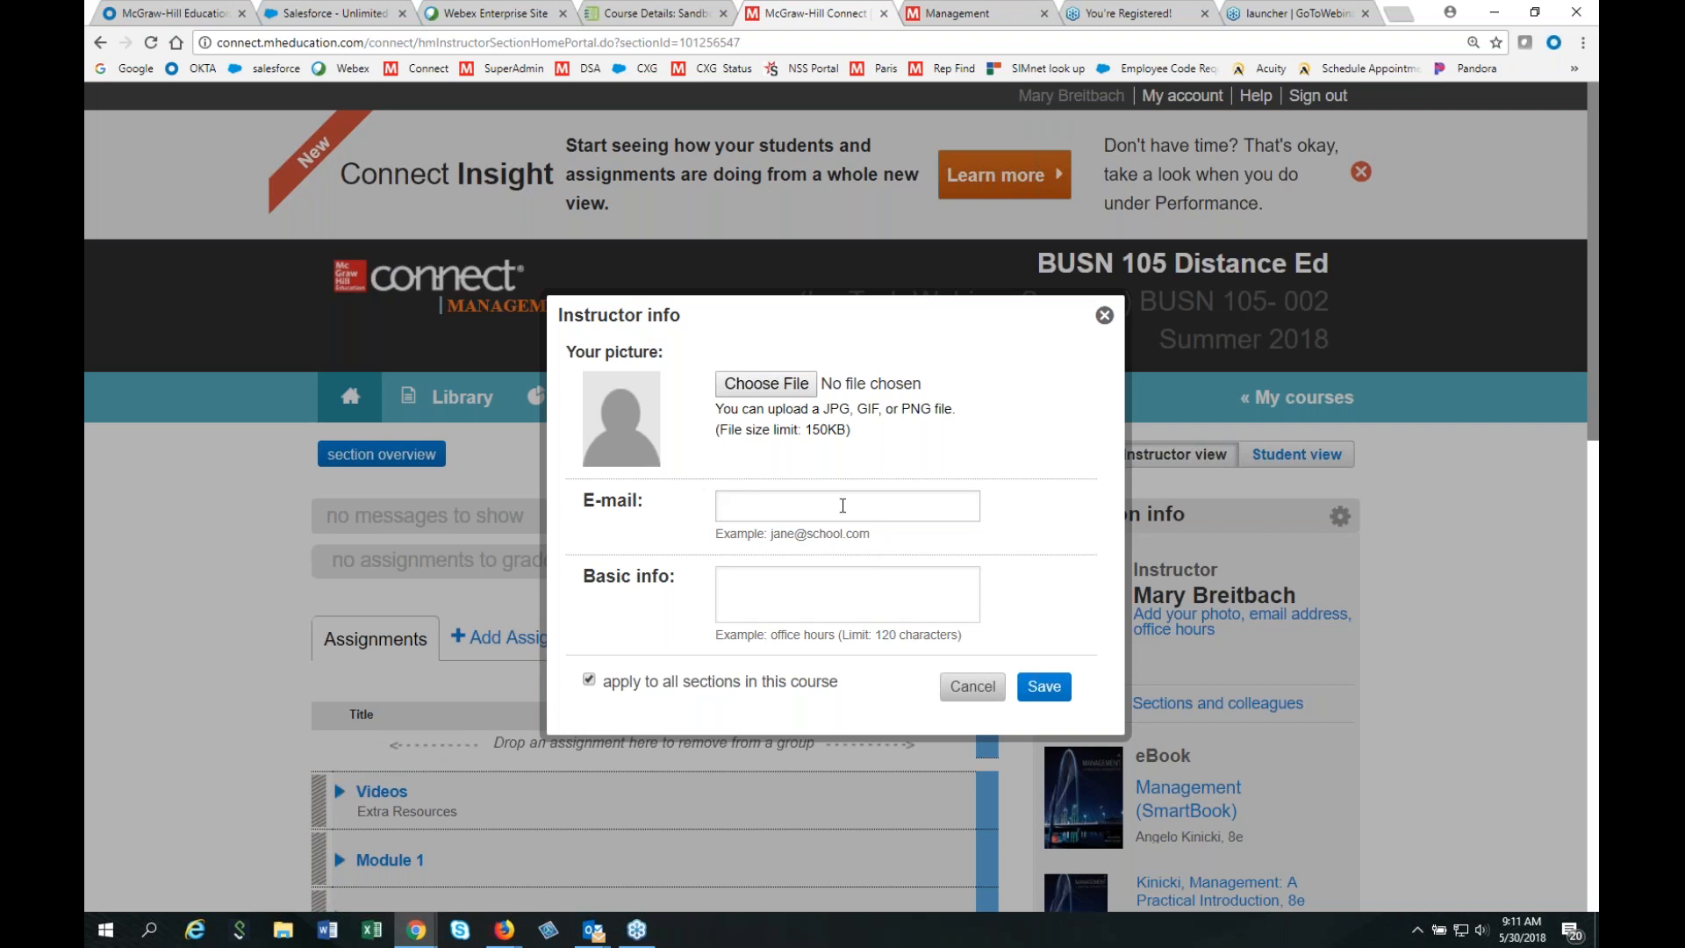
{"action": "left_click", "coordinate": [1104, 315]}
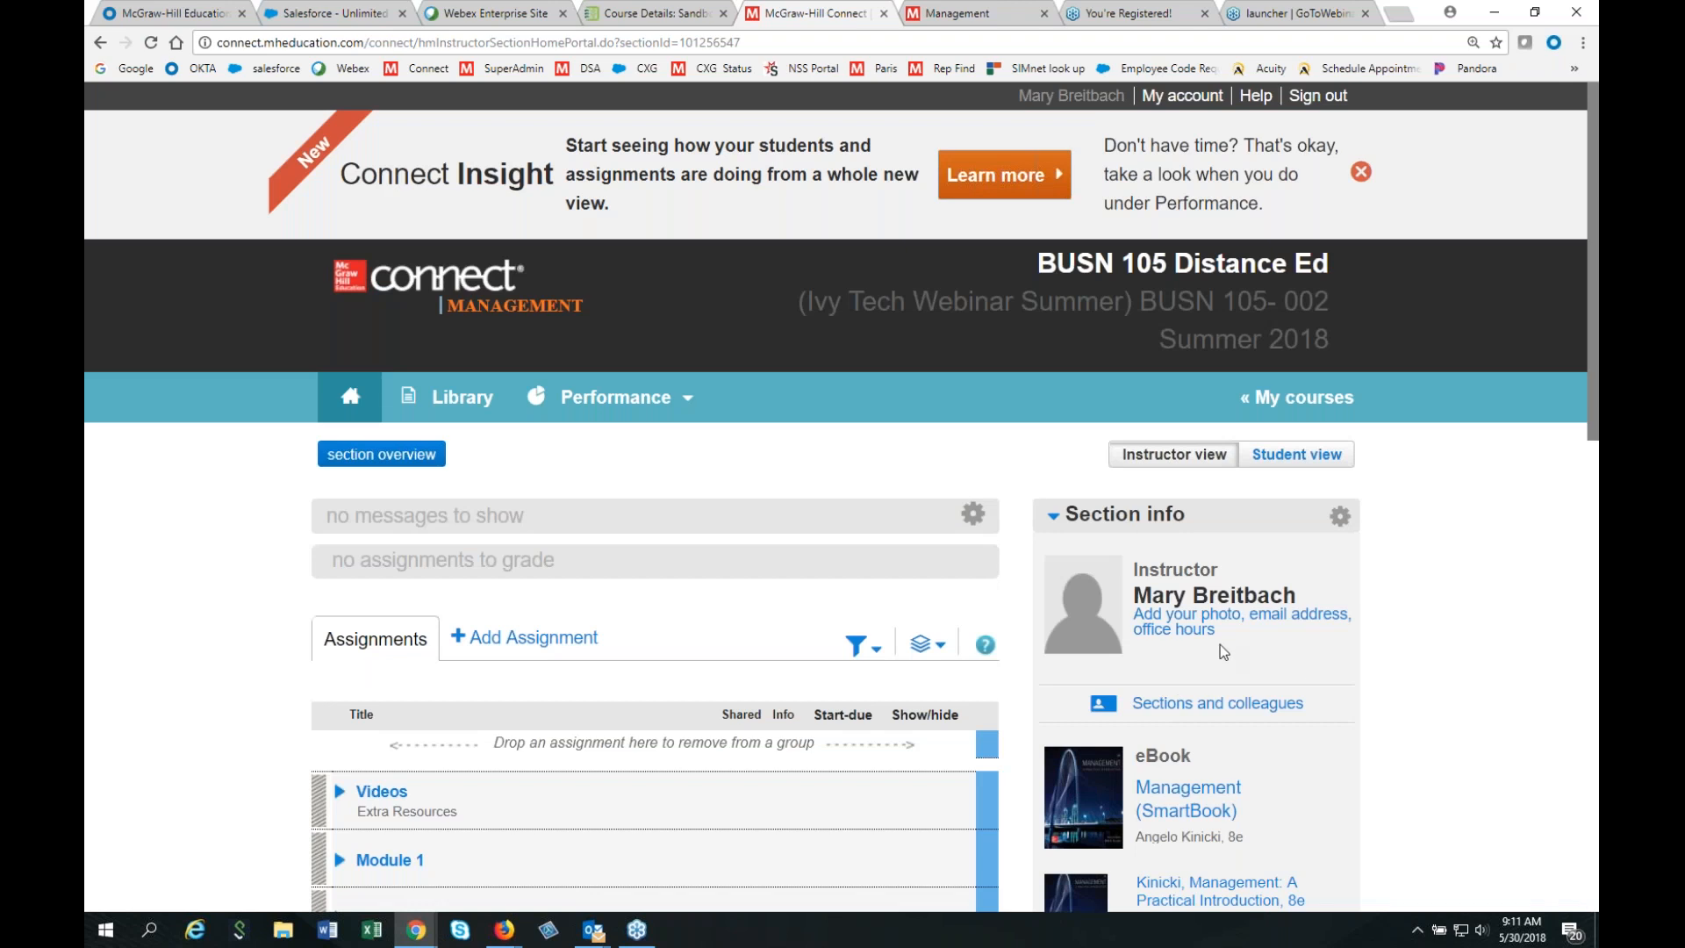
Open the Management SmartBook from the section info and compare its assigned chapters with the self-study chapters.
{"action": "scroll", "coordinate": [1220, 644], "scroll_direction": "down", "scroll_amount": 1}
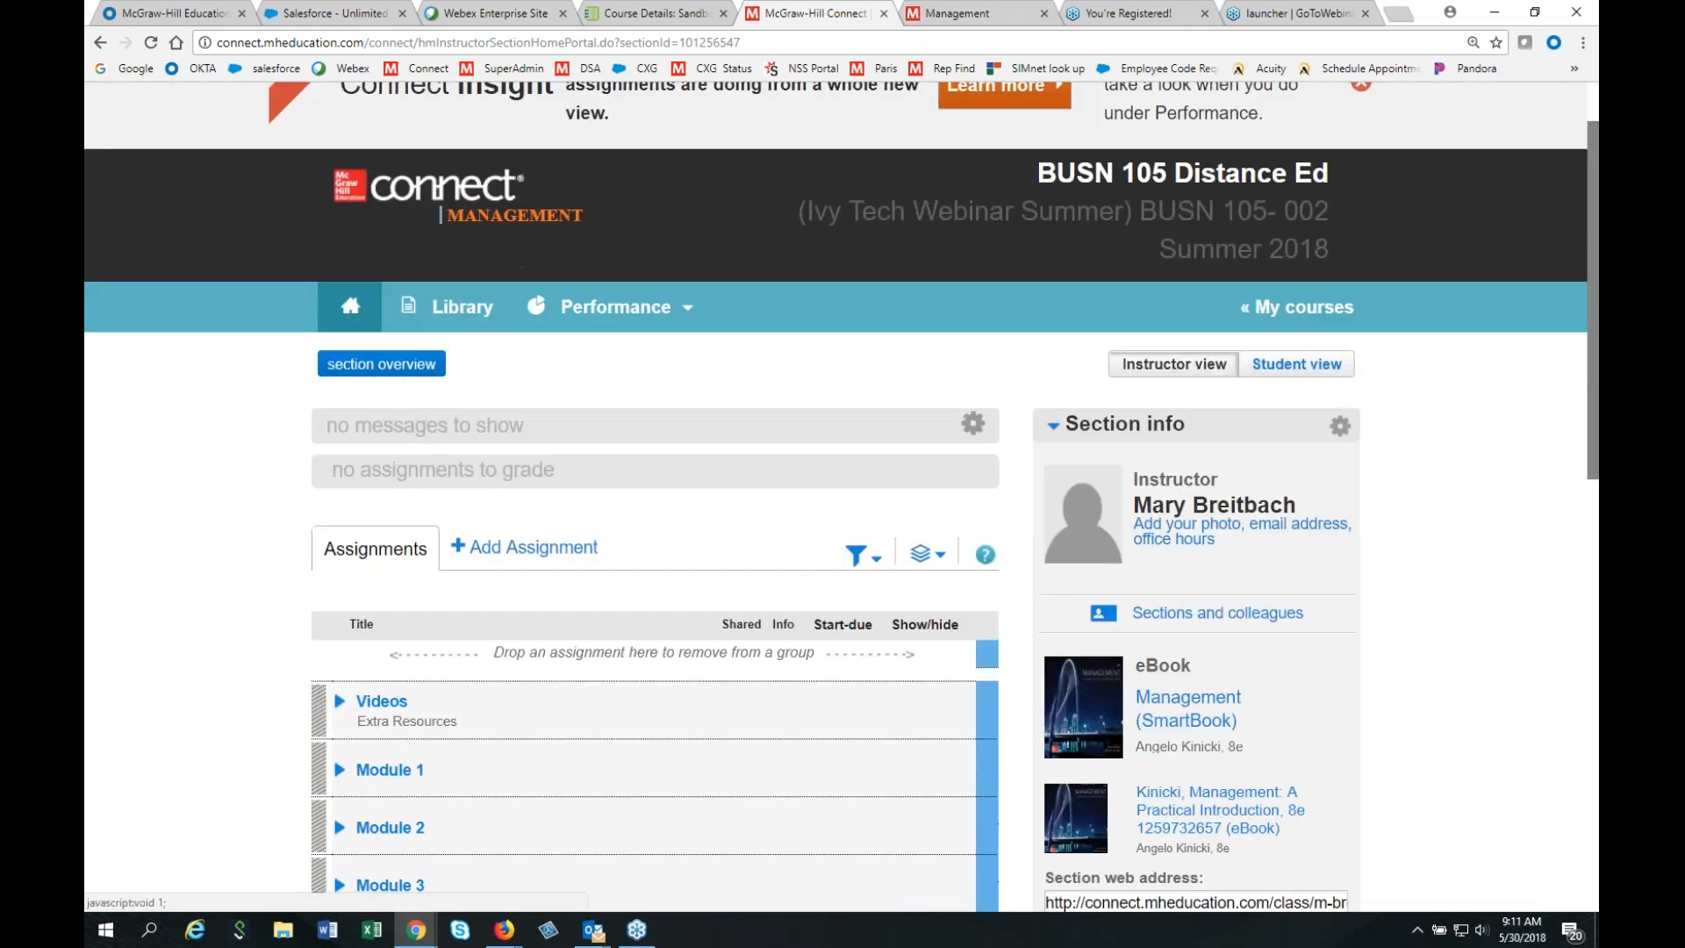
{"action": "scroll", "coordinate": [1185, 537], "scroll_direction": "down", "scroll_amount": 2}
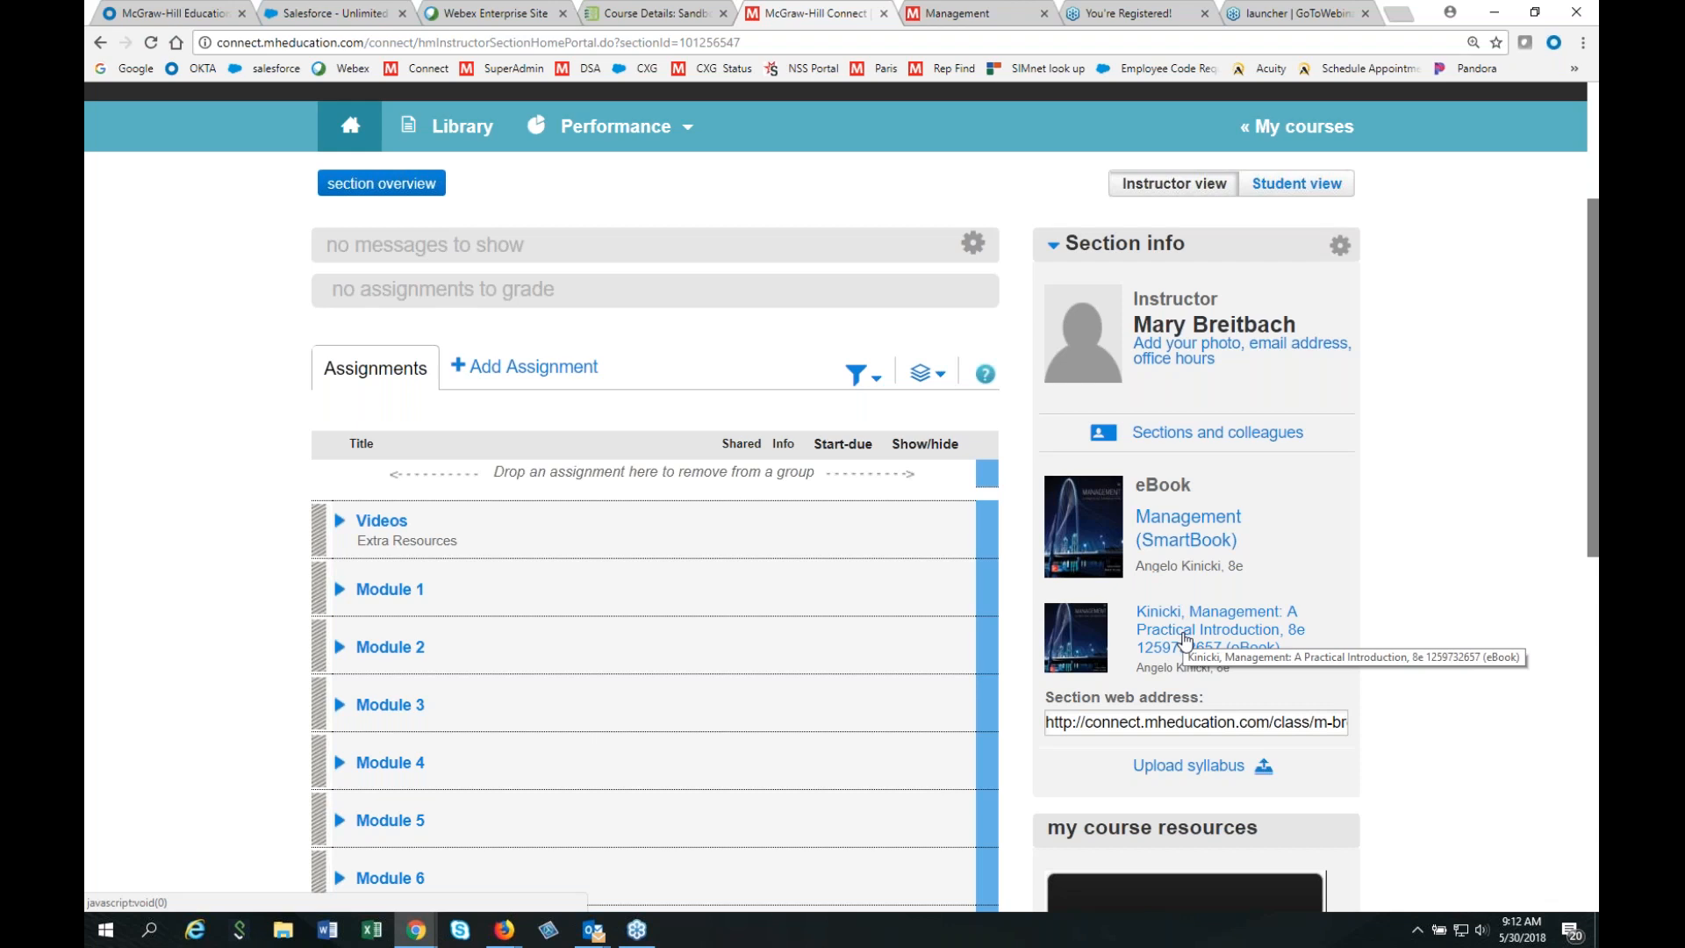
{"action": "left_click", "coordinate": [1174, 544]}
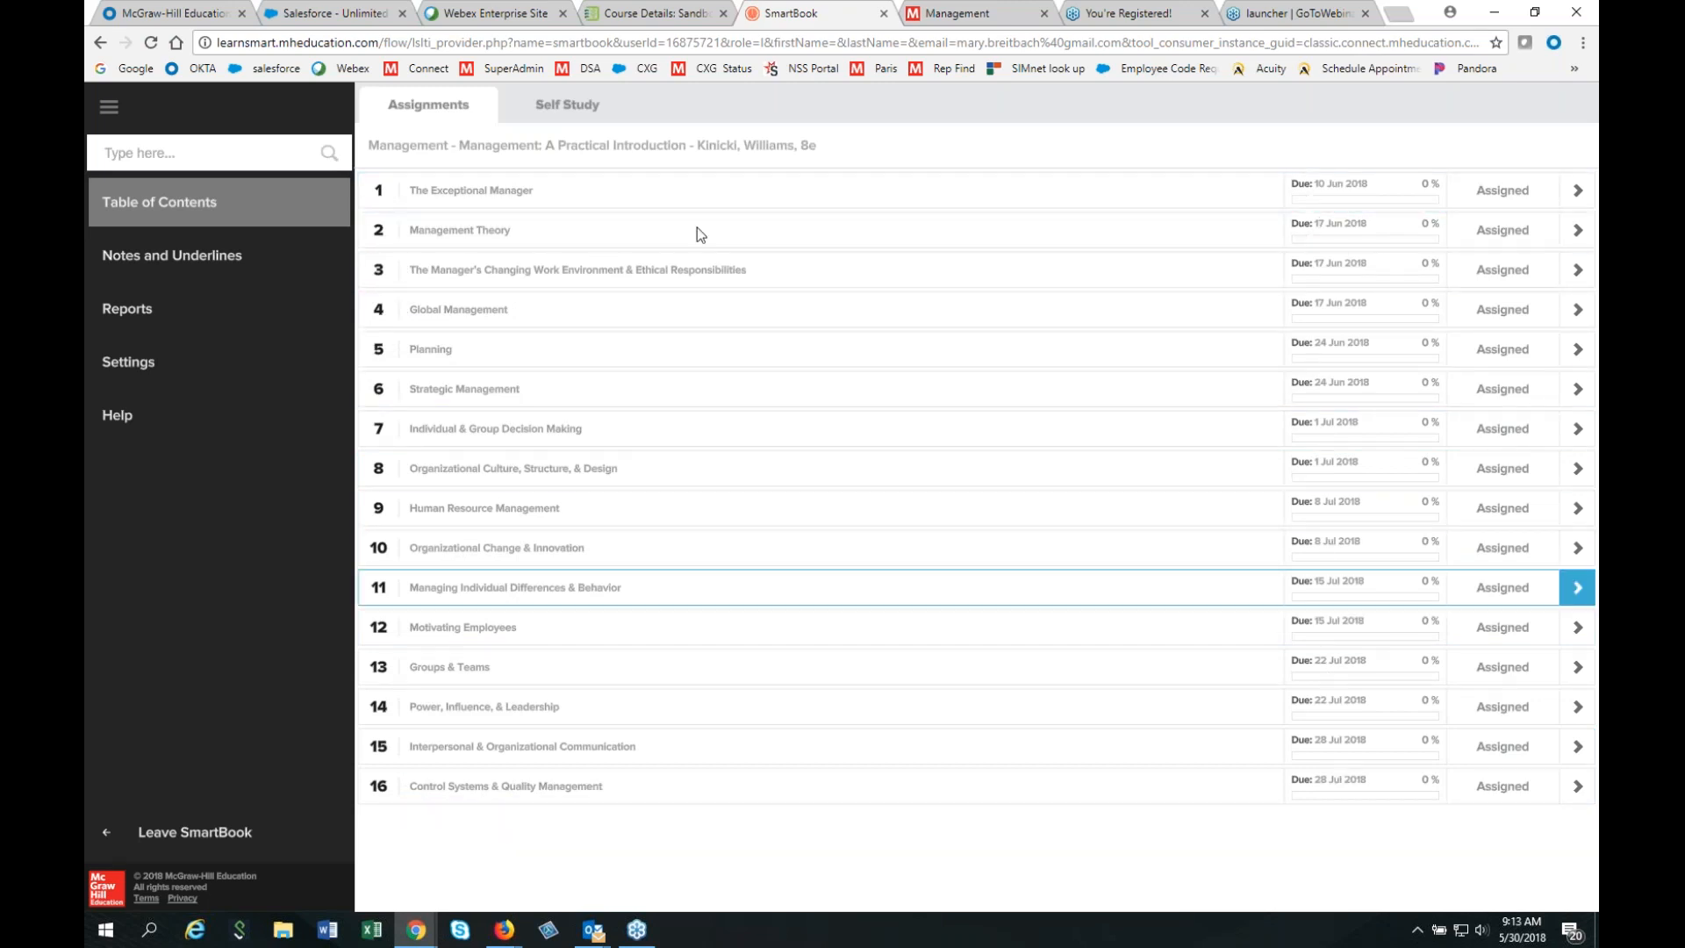
{"action": "left_click", "coordinate": [564, 109]}
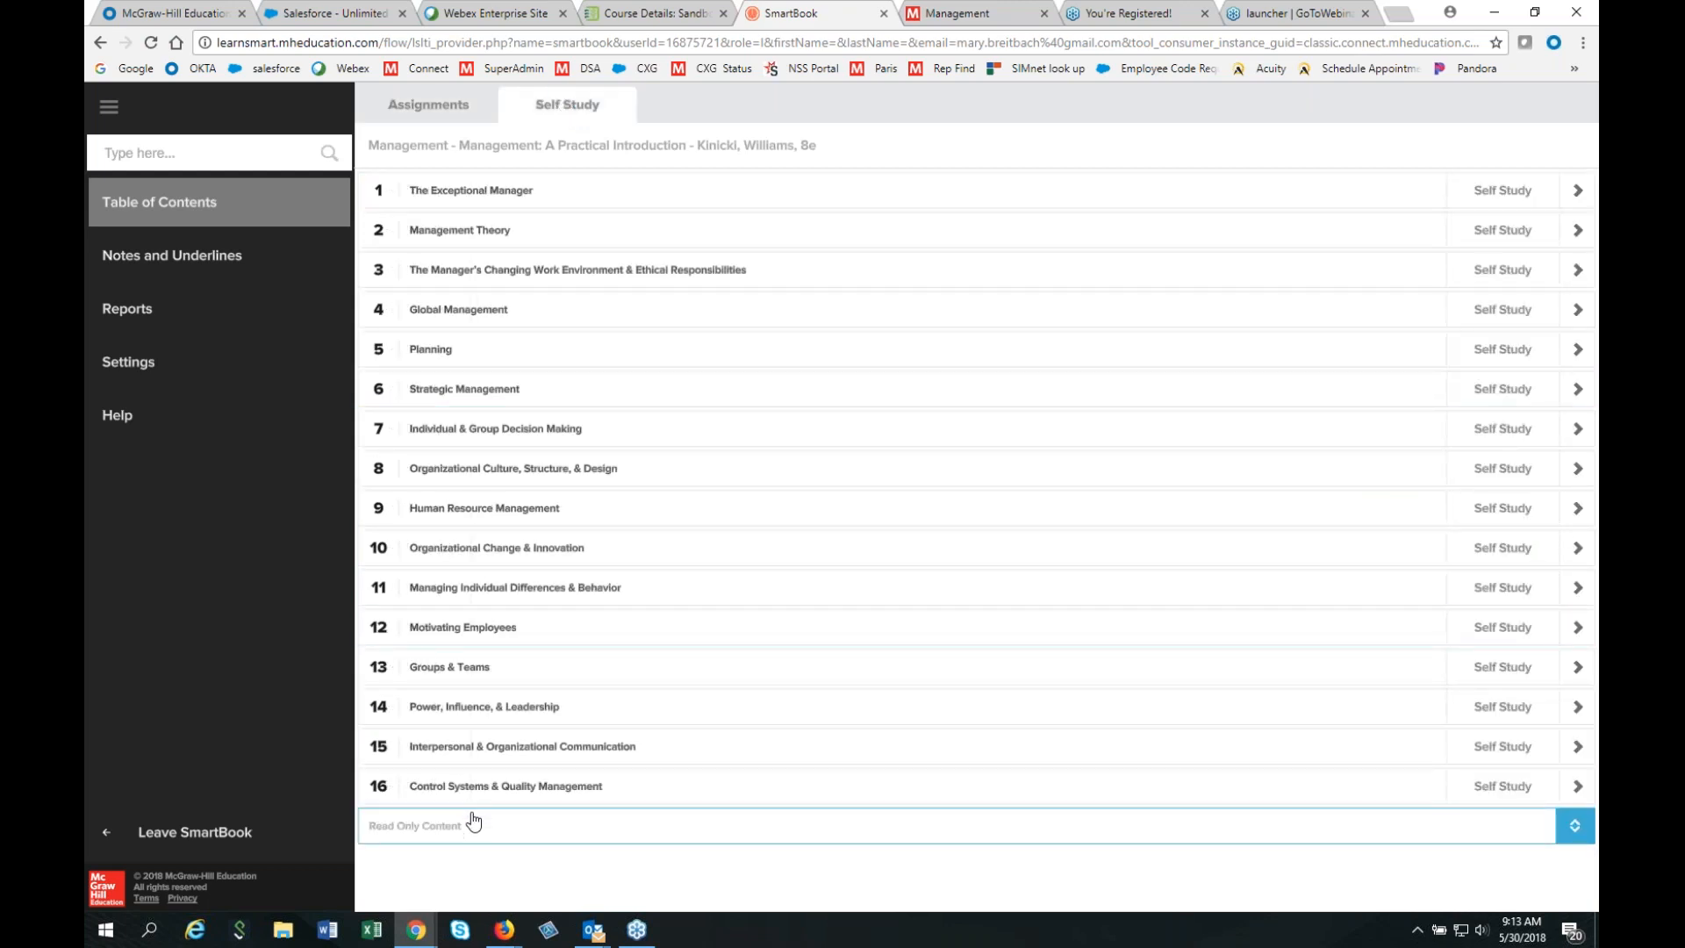
{"action": "left_click", "coordinate": [428, 104]}
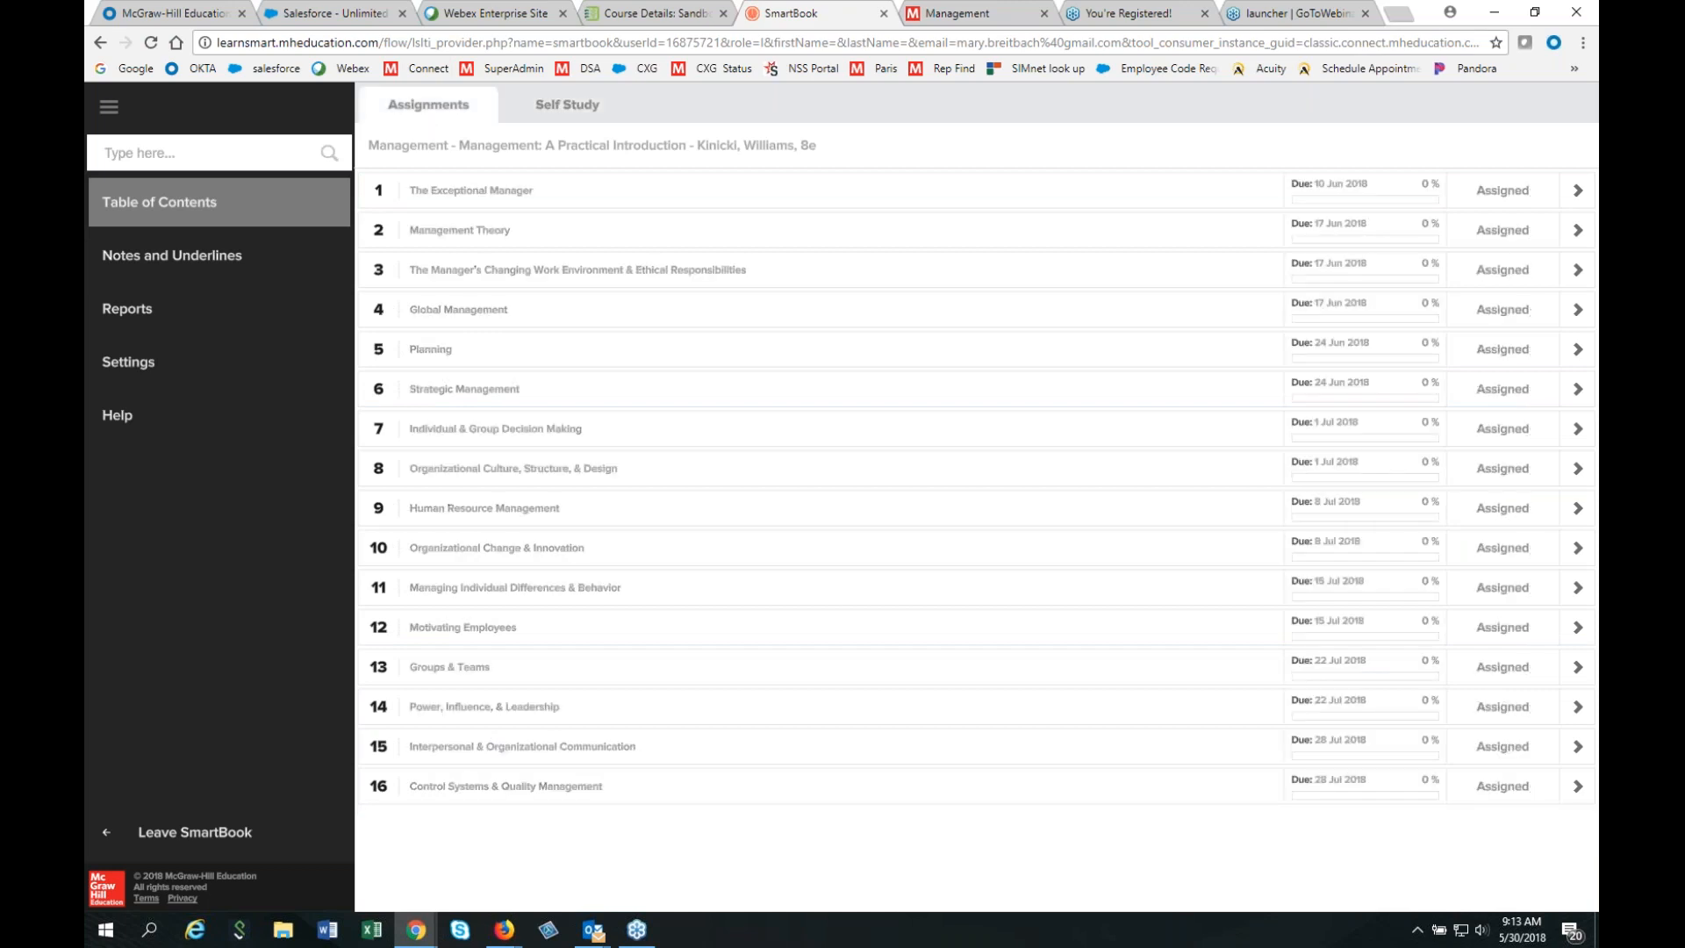
Open the Management Theory chapter and read through its introduction and the first two highlighted passages.
{"action": "left_click", "coordinate": [480, 241]}
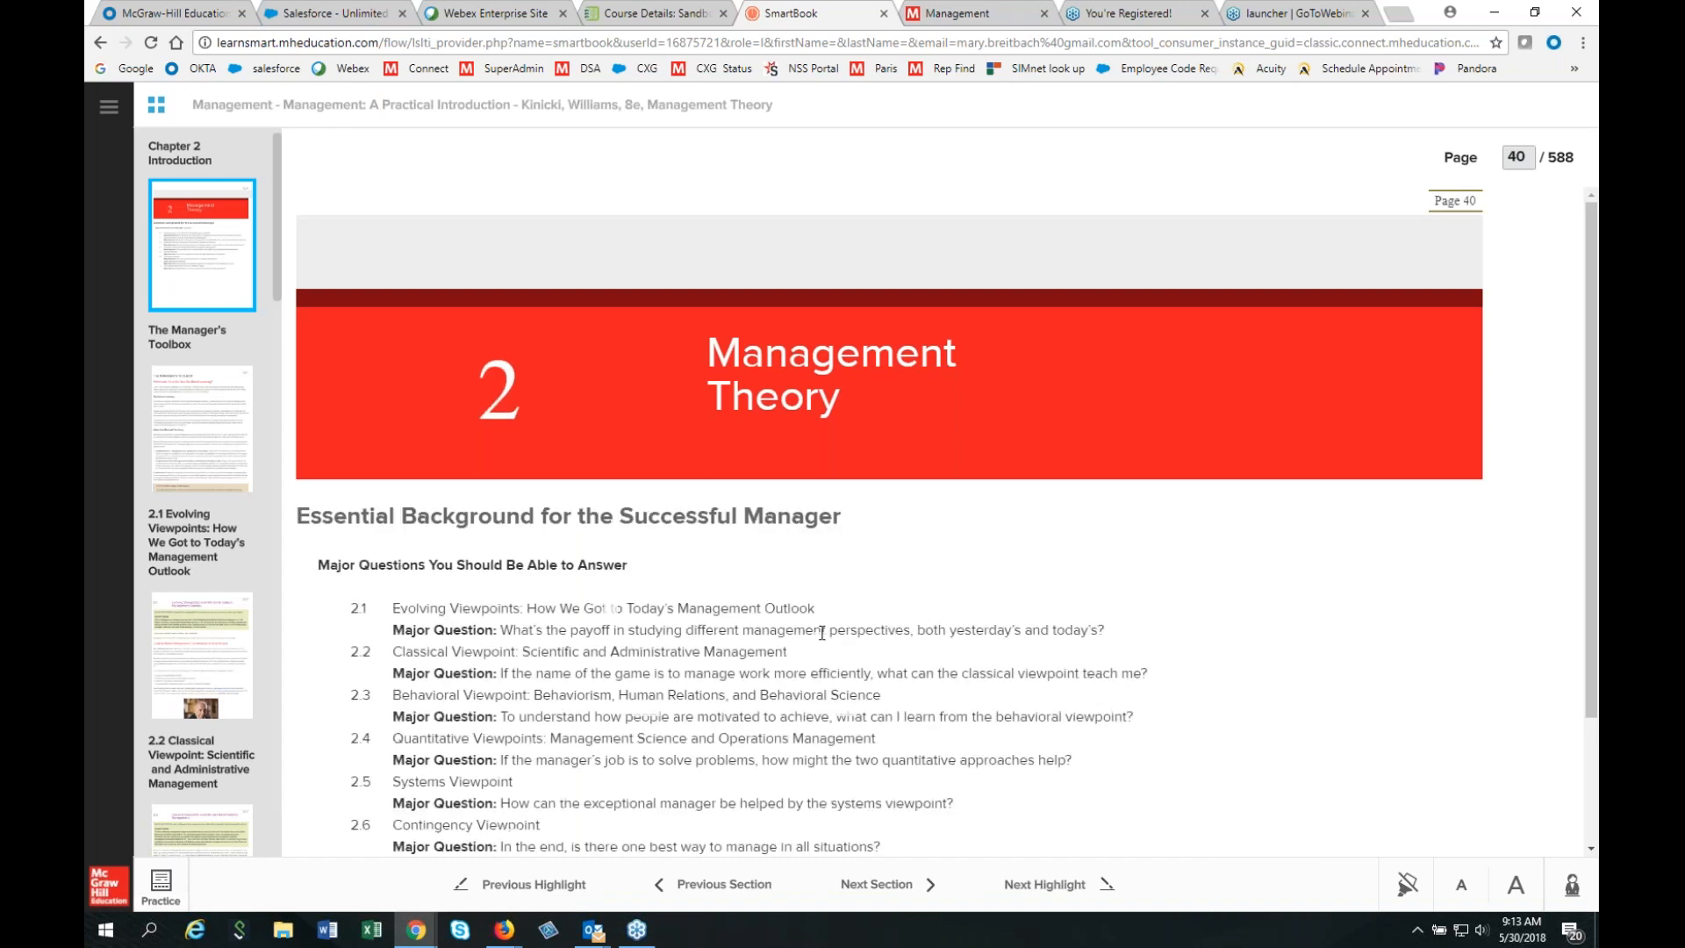
{"action": "scroll", "coordinate": [888, 633], "scroll_direction": "down", "scroll_amount": 2}
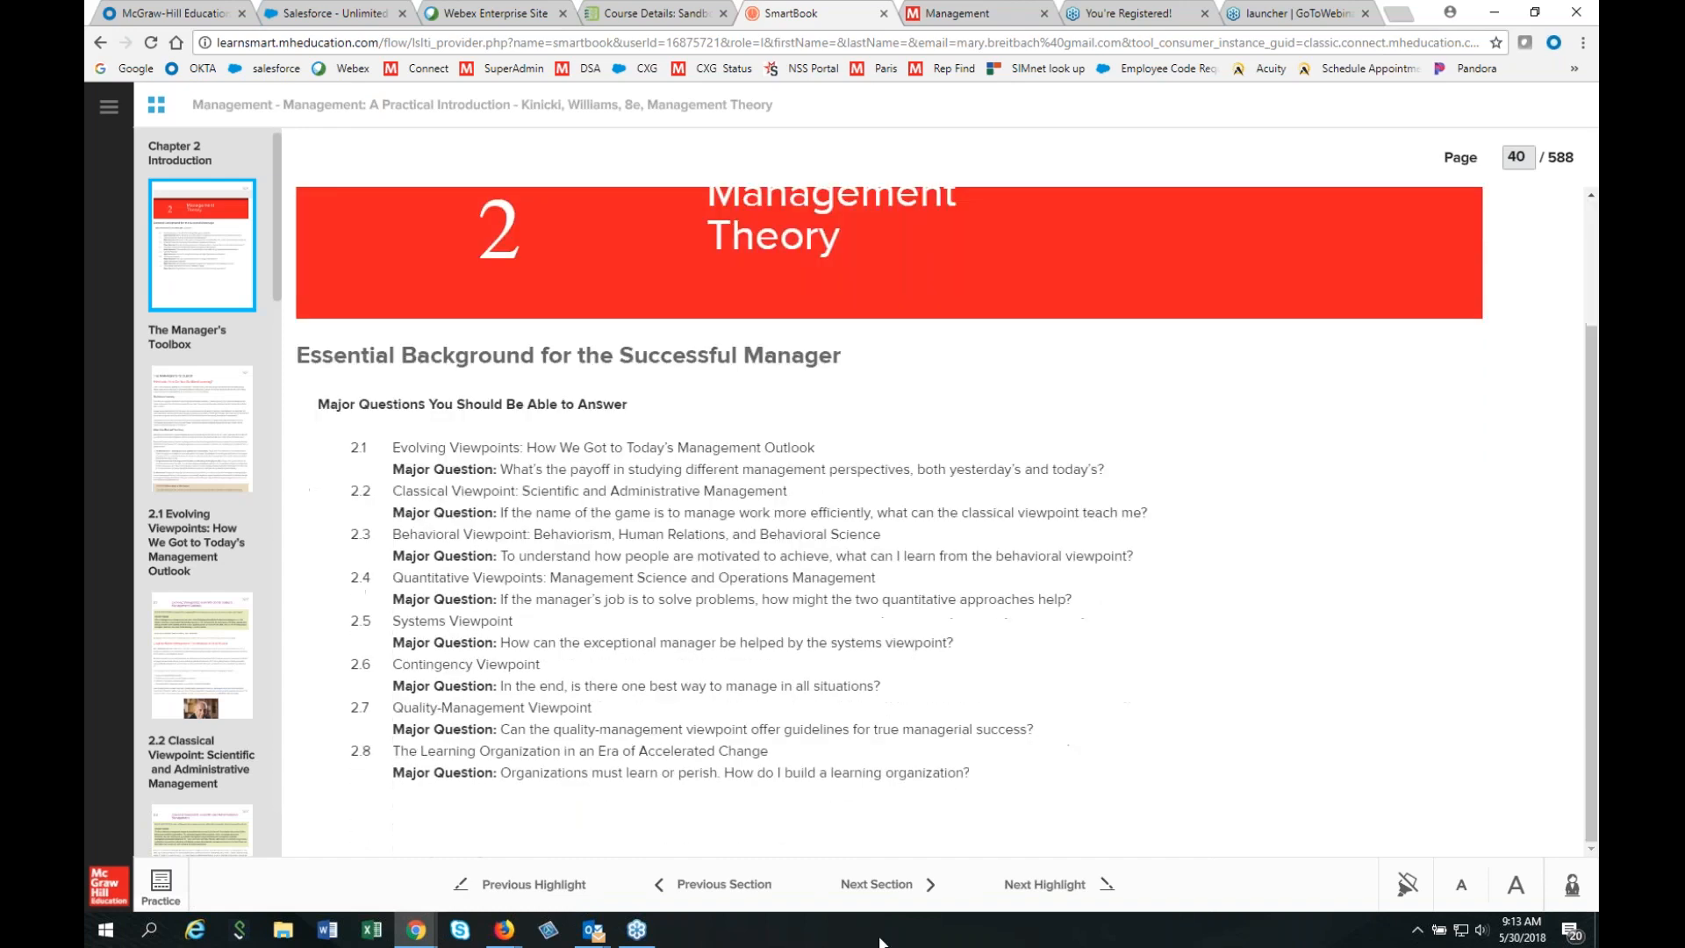
{"action": "left_click", "coordinate": [1045, 887]}
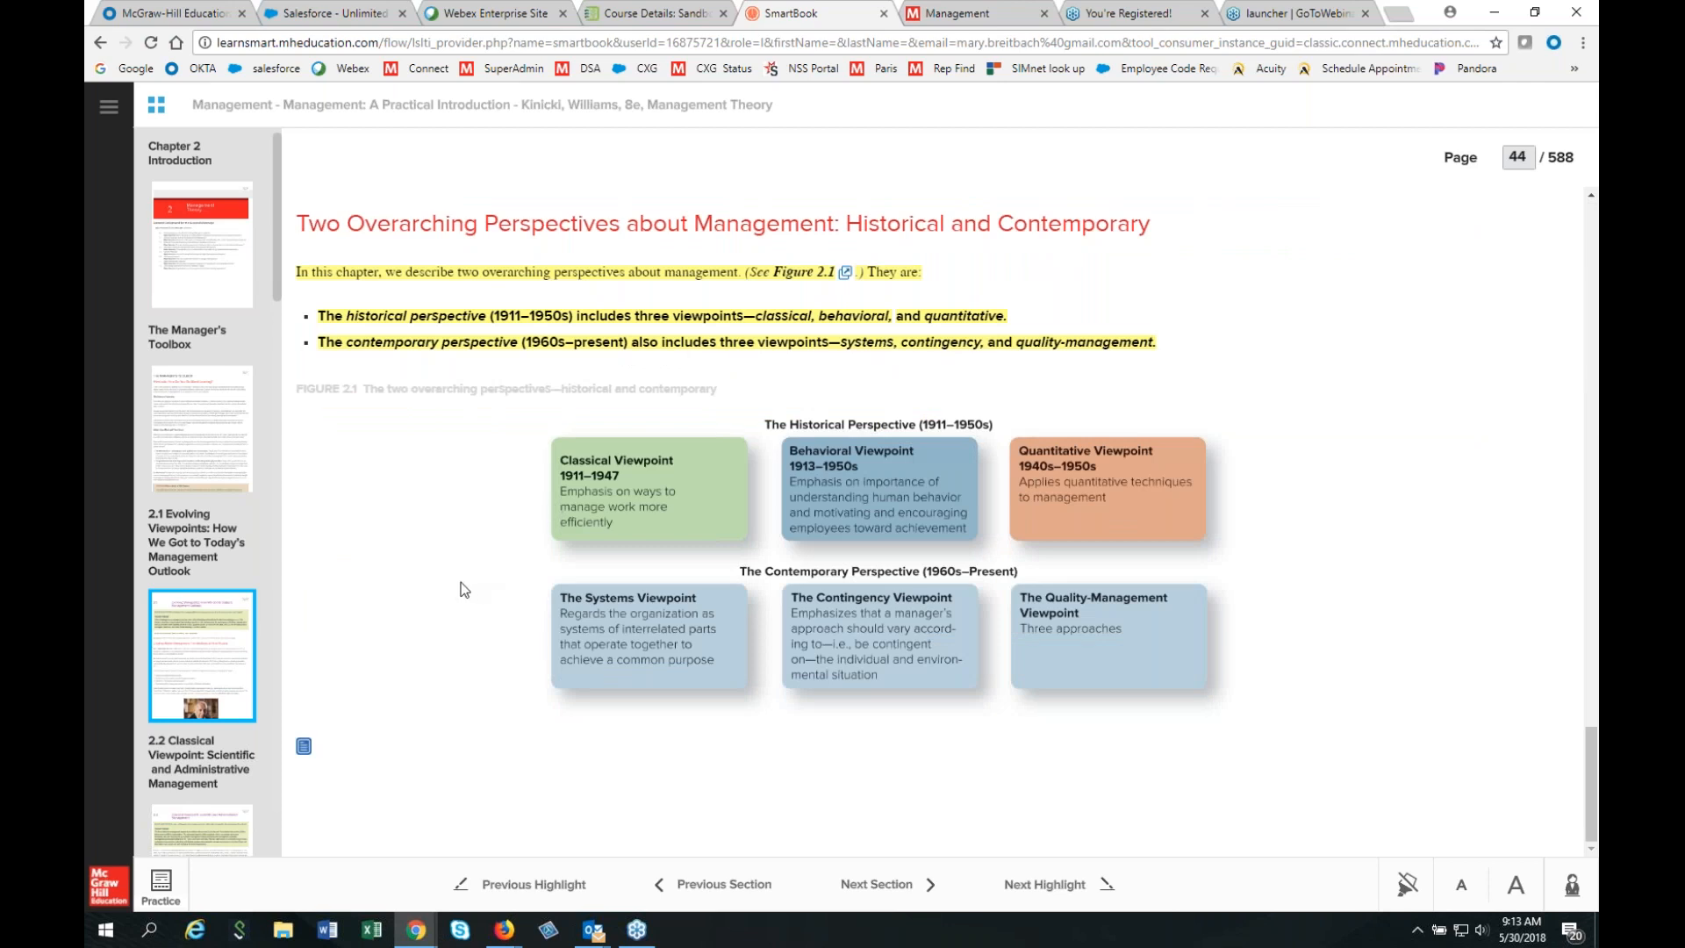
{"action": "scroll", "coordinate": [464, 589], "scroll_direction": "up", "scroll_amount": 6}
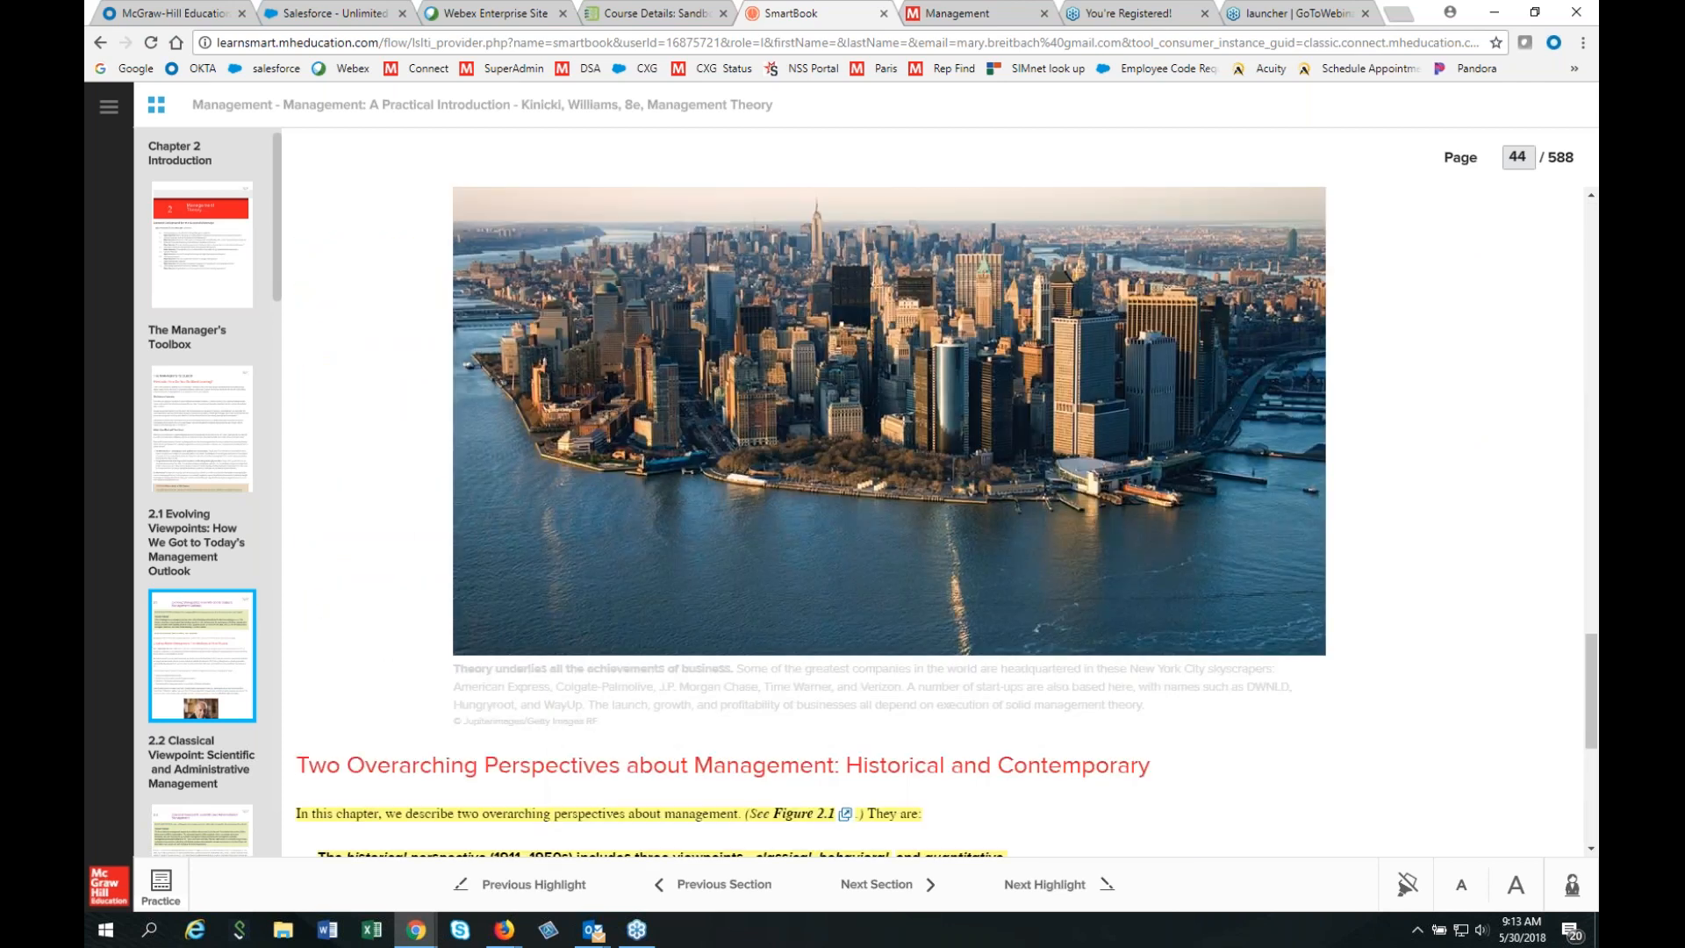
{"action": "scroll", "coordinate": [811, 491], "scroll_direction": "down", "scroll_amount": 5}
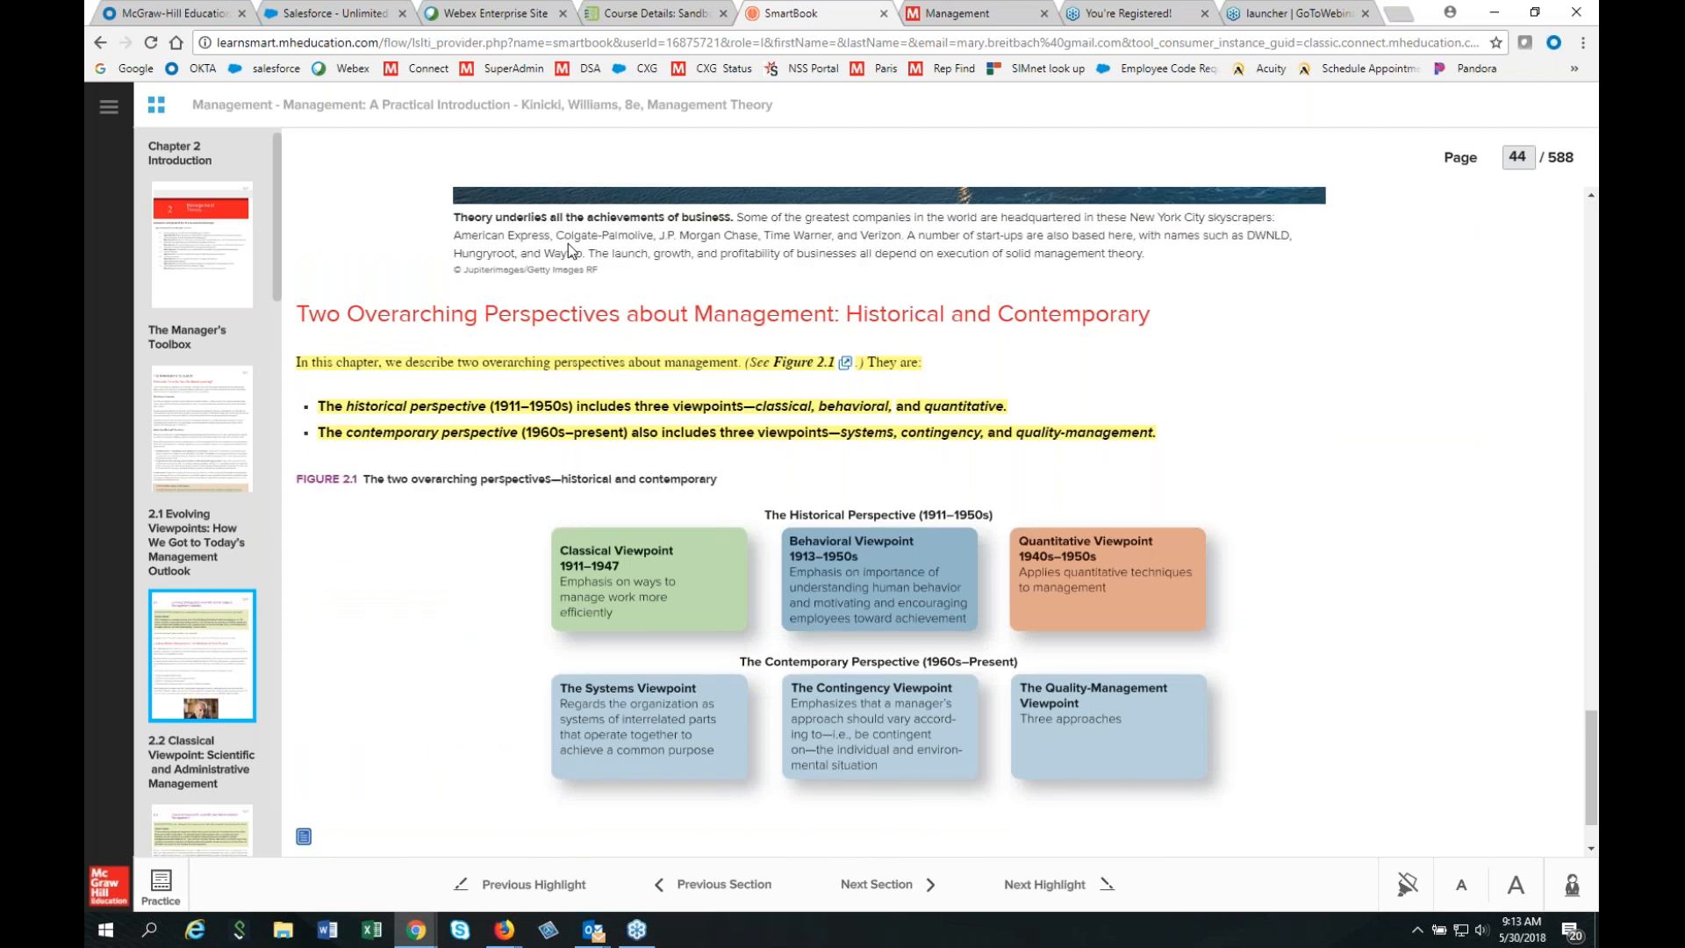
{"action": "left_click", "coordinate": [1018, 883]}
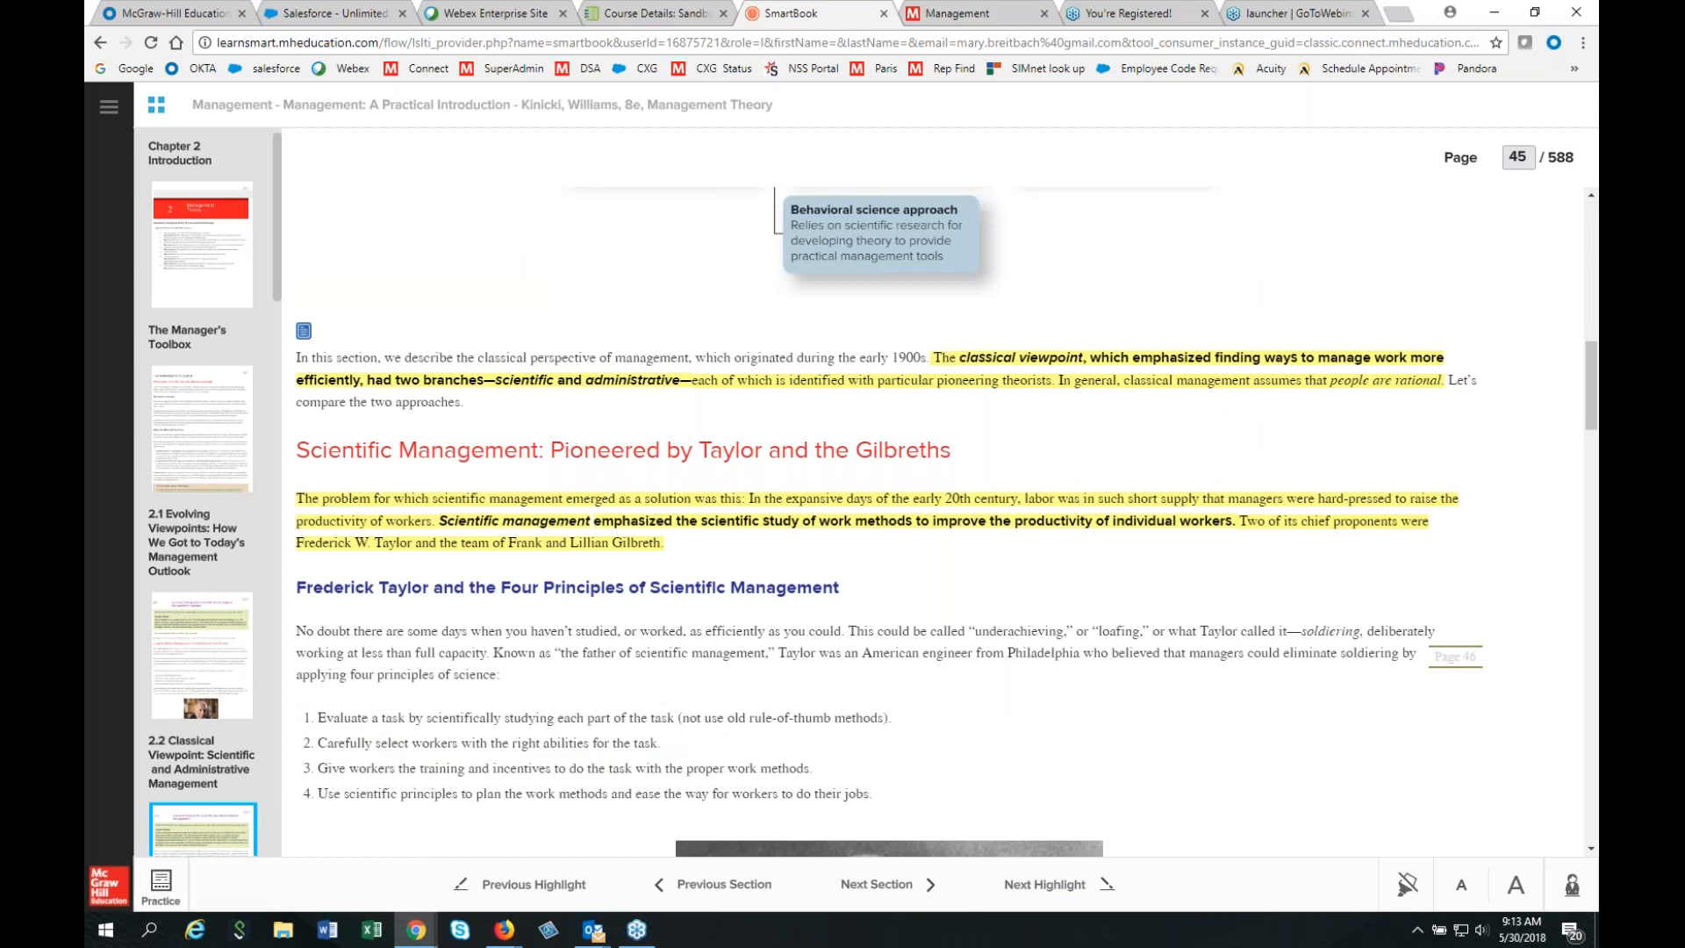
Start the chapter's practice and answer the contemporary-perspective question with contingency, behavioral and quantitative at "I know it" confidence, then continue.
{"action": "left_click", "coordinate": [158, 877]}
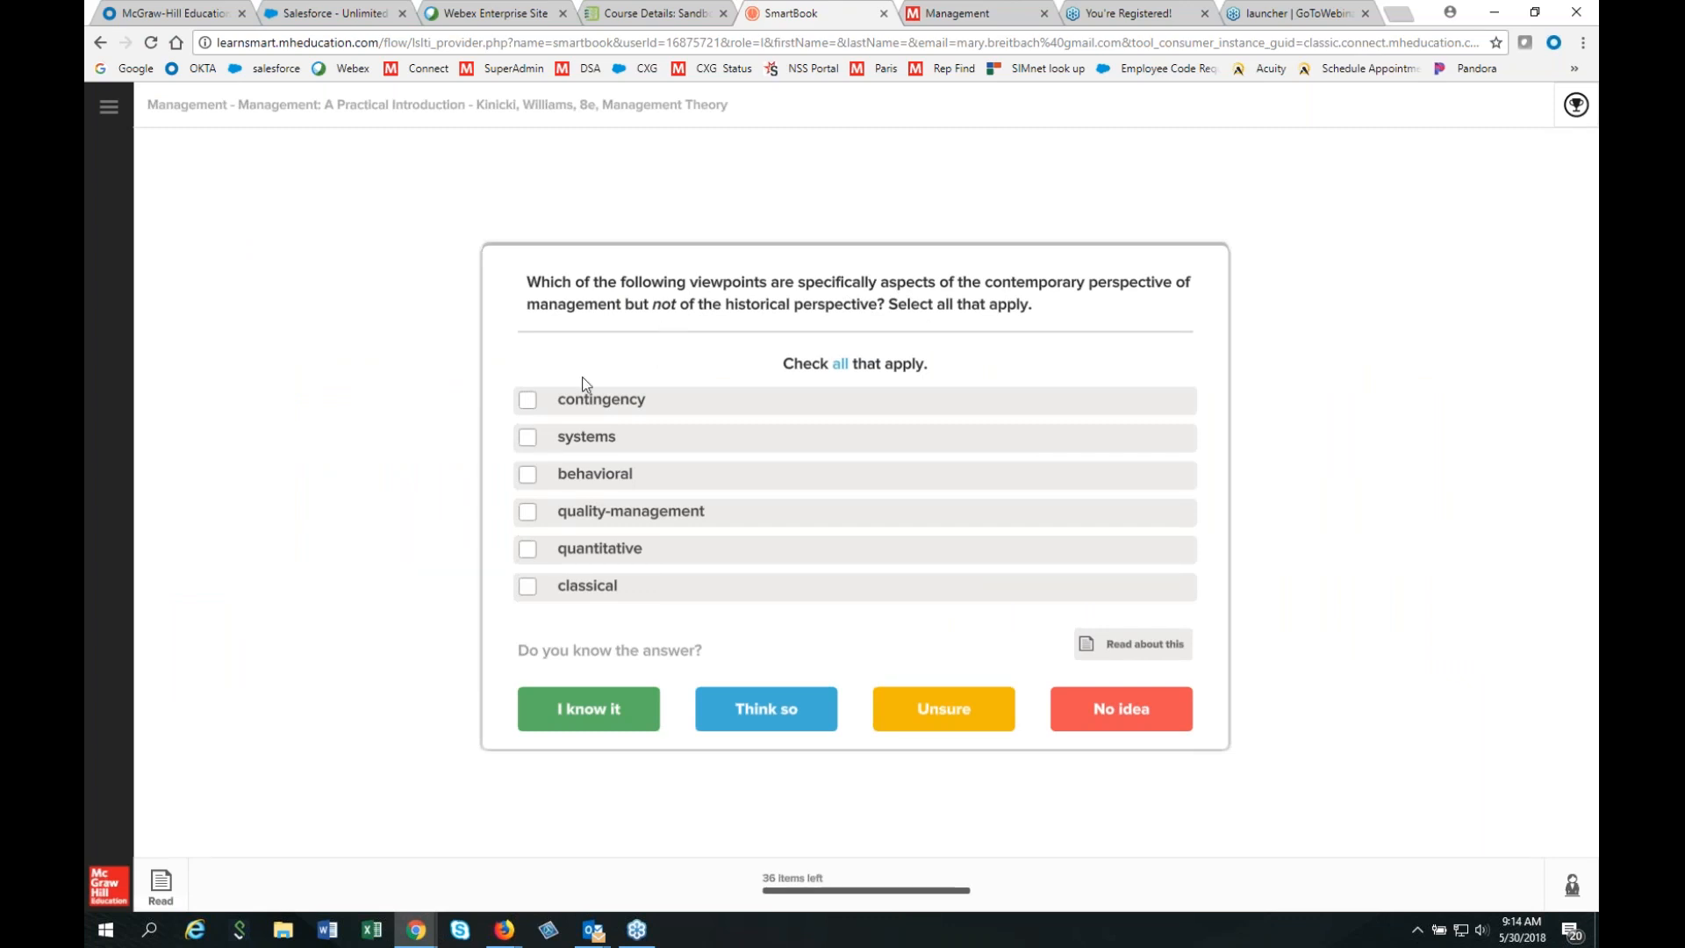
{"action": "left_click", "coordinate": [527, 400]}
{"action": "left_click", "coordinate": [526, 475]}
{"action": "left_click", "coordinate": [527, 550]}
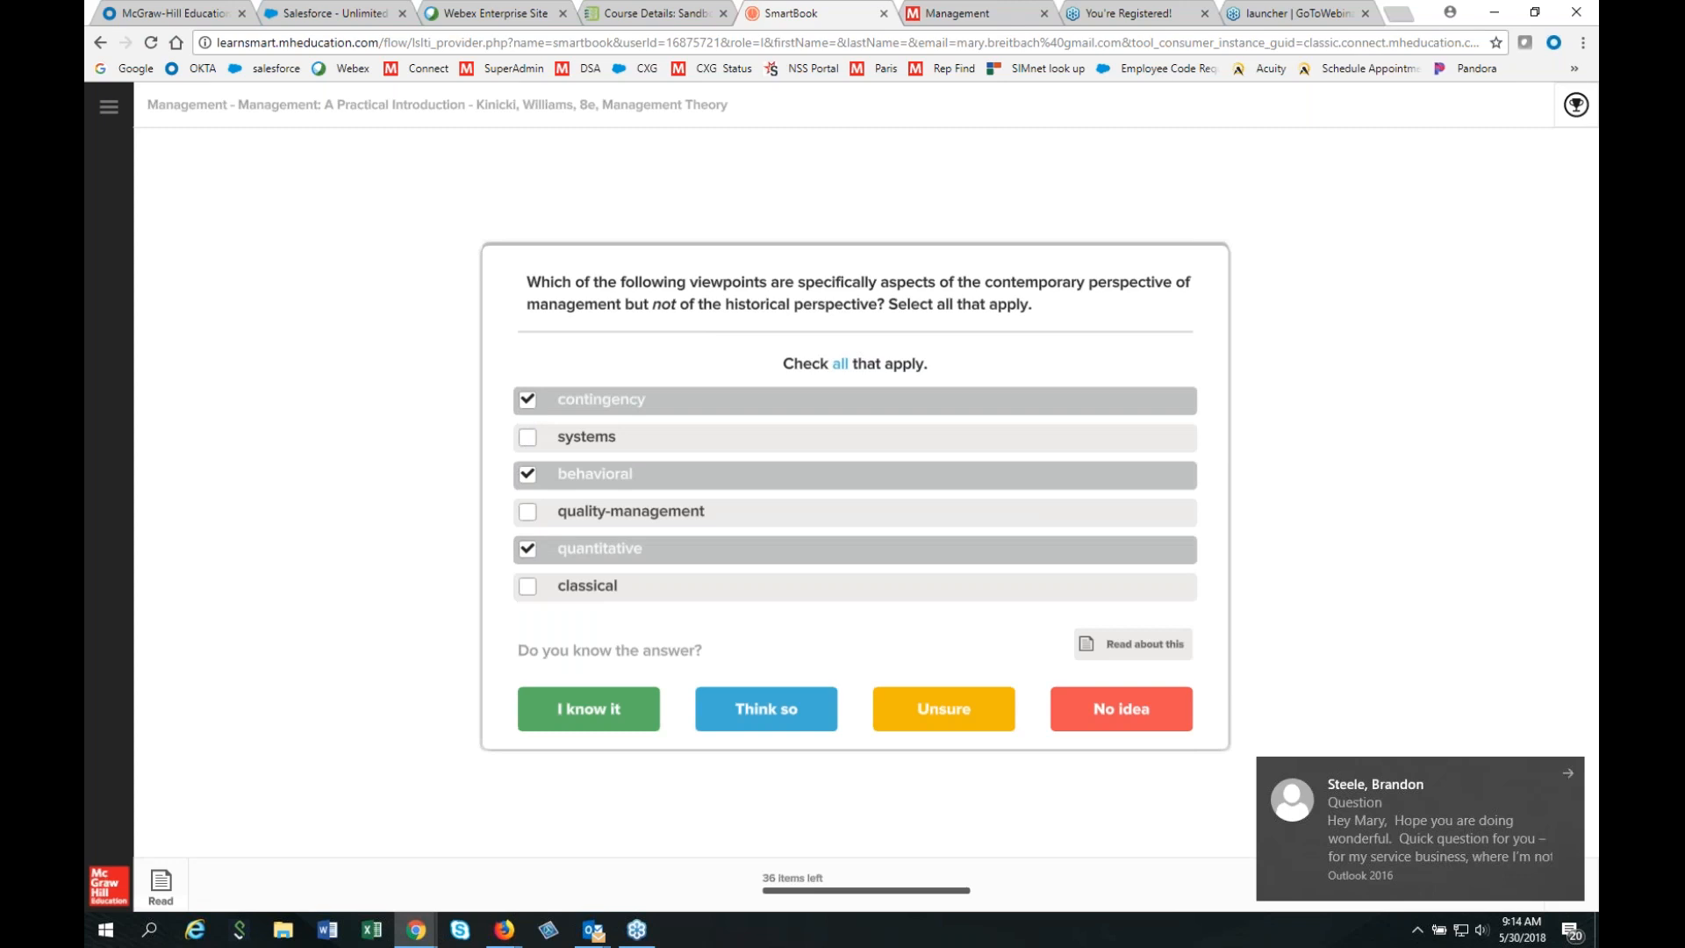
{"action": "mouse_move", "coordinate": [595, 937]}
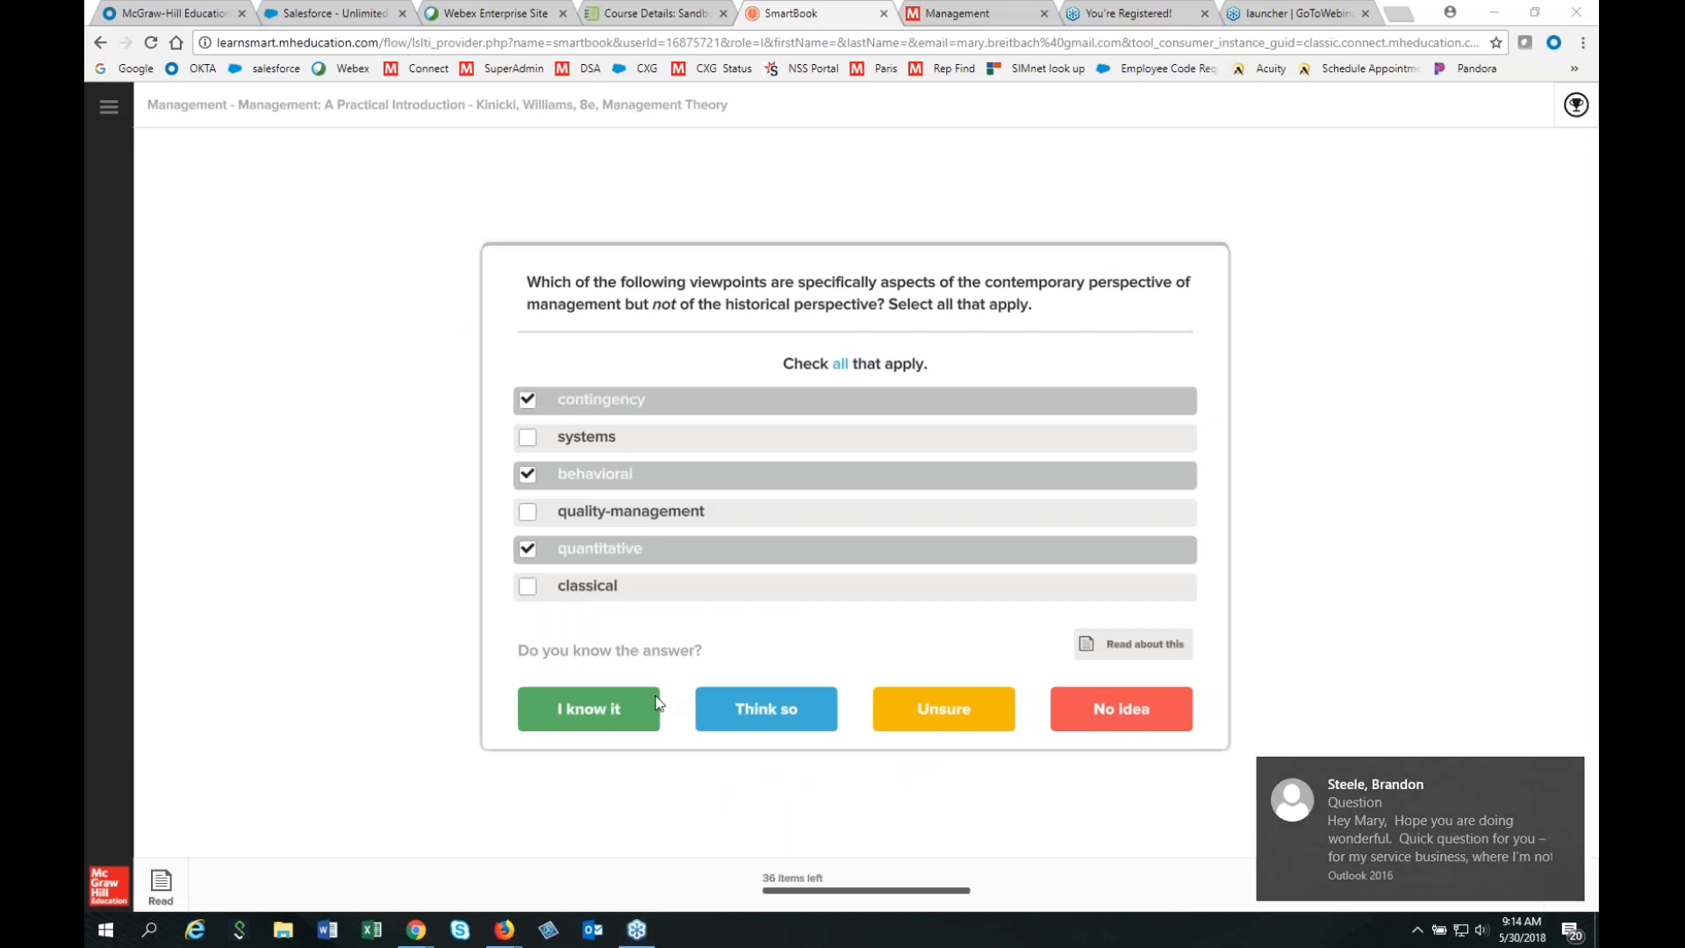
{"action": "left_click", "coordinate": [566, 717]}
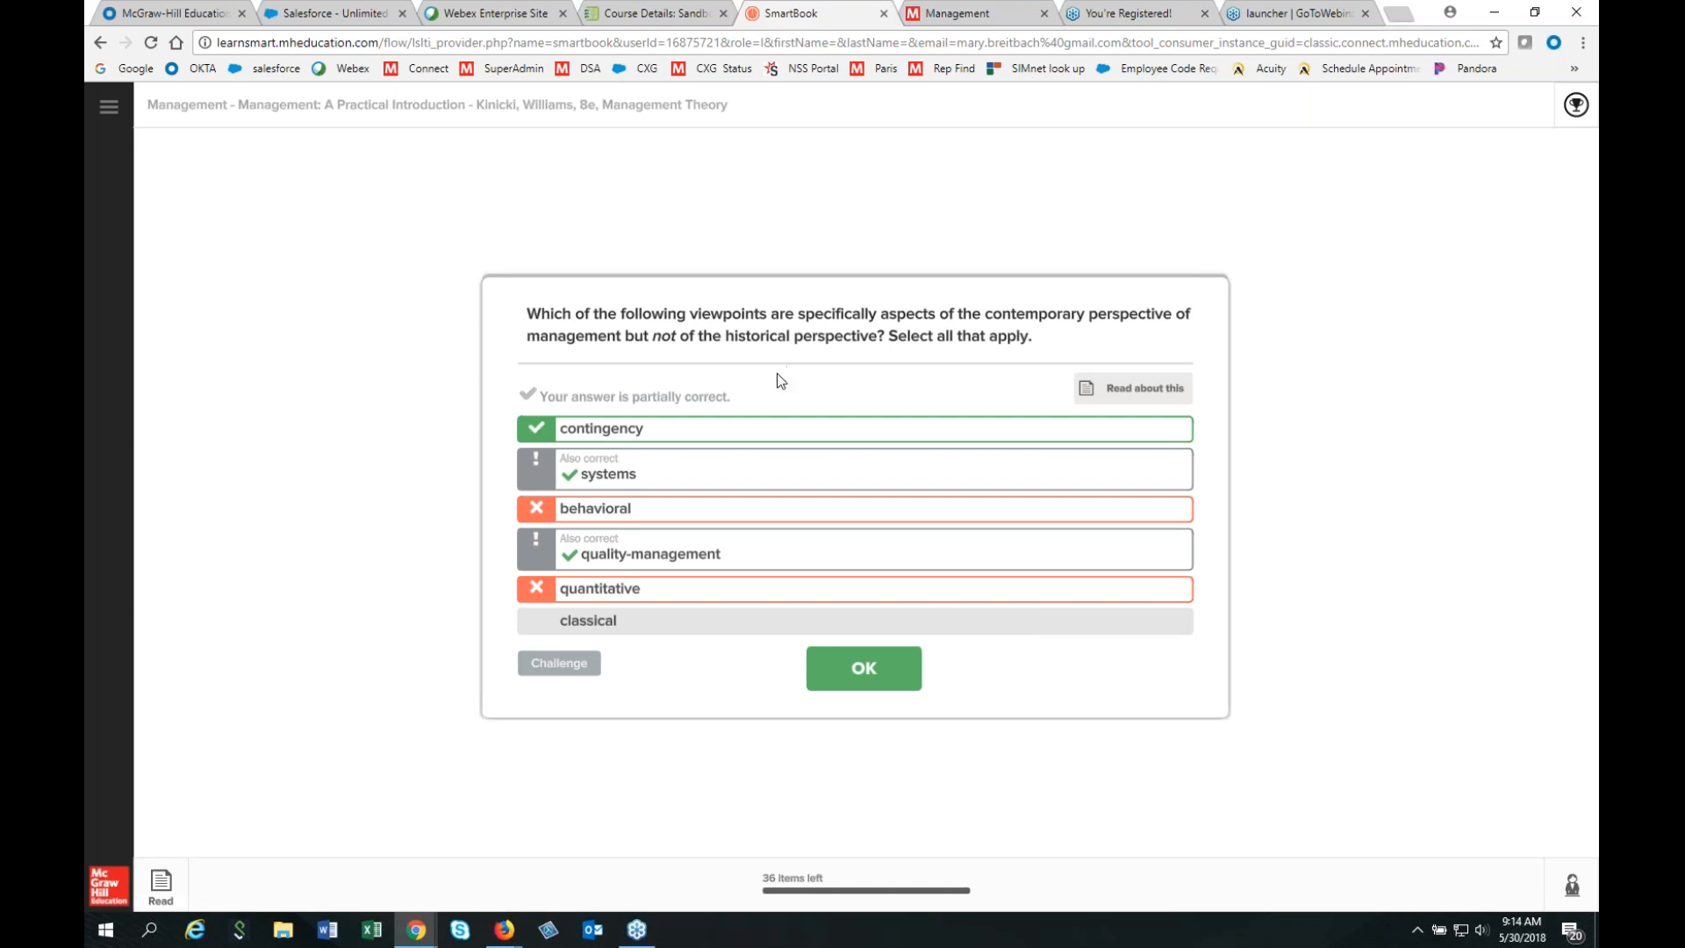
{"action": "left_click", "coordinate": [871, 683]}
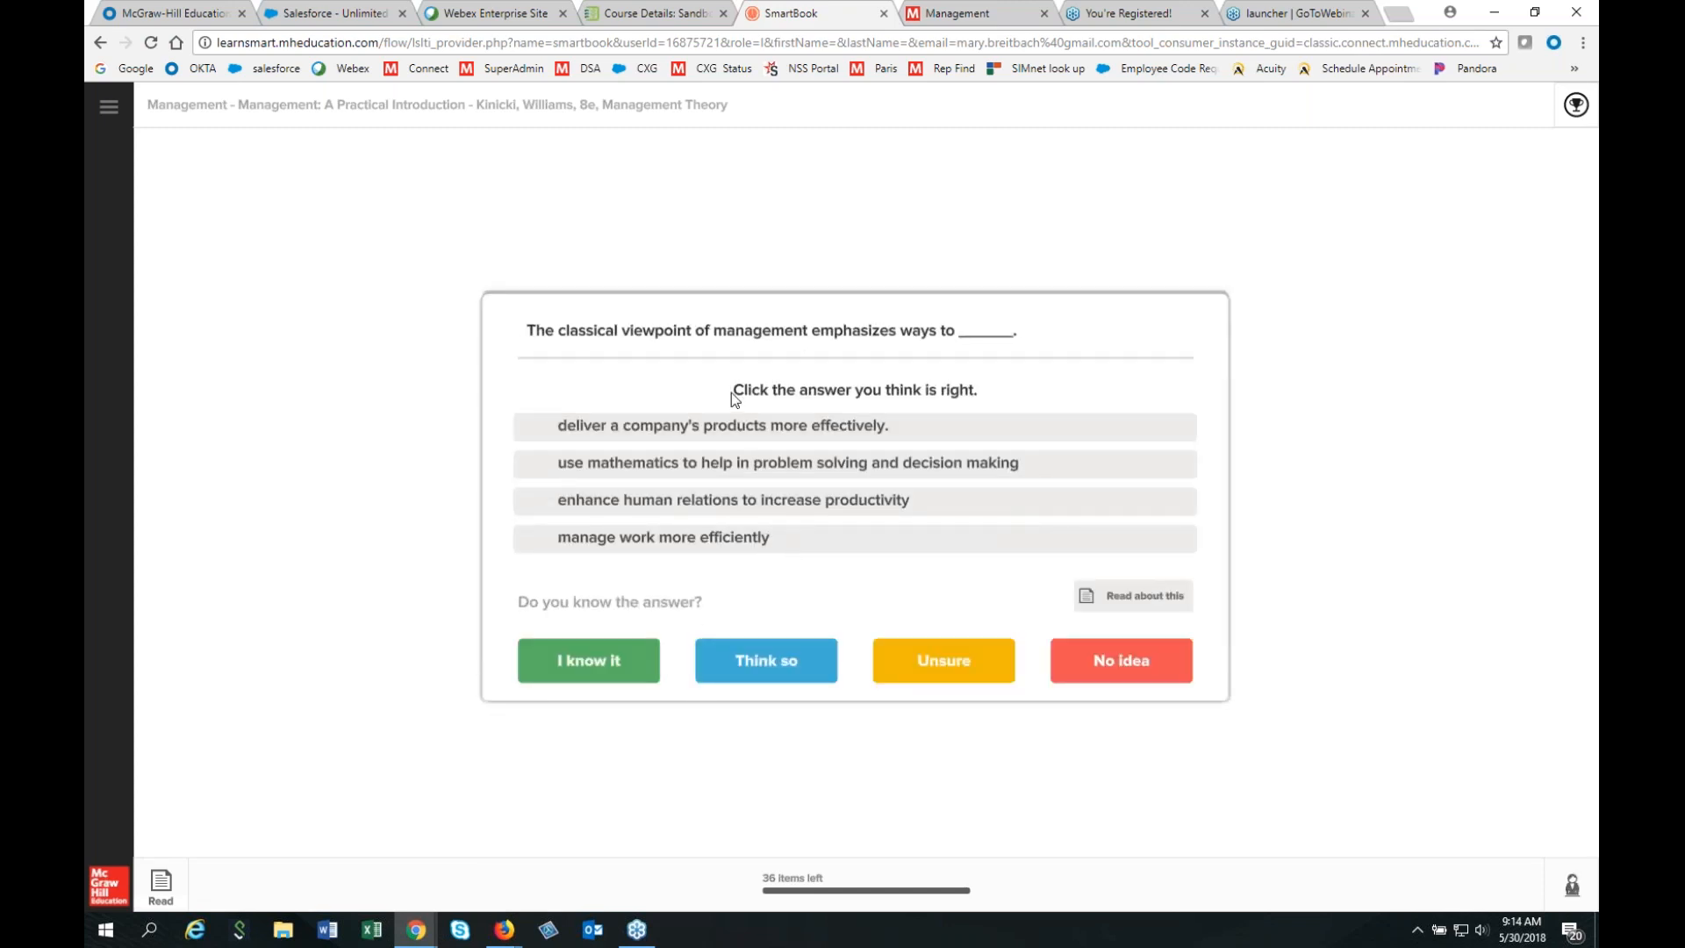
Answer the classical viewpoint question with "deliver a company's products more effectively" at "Think so" confidence and continue to the following question.
{"action": "left_click", "coordinate": [632, 434]}
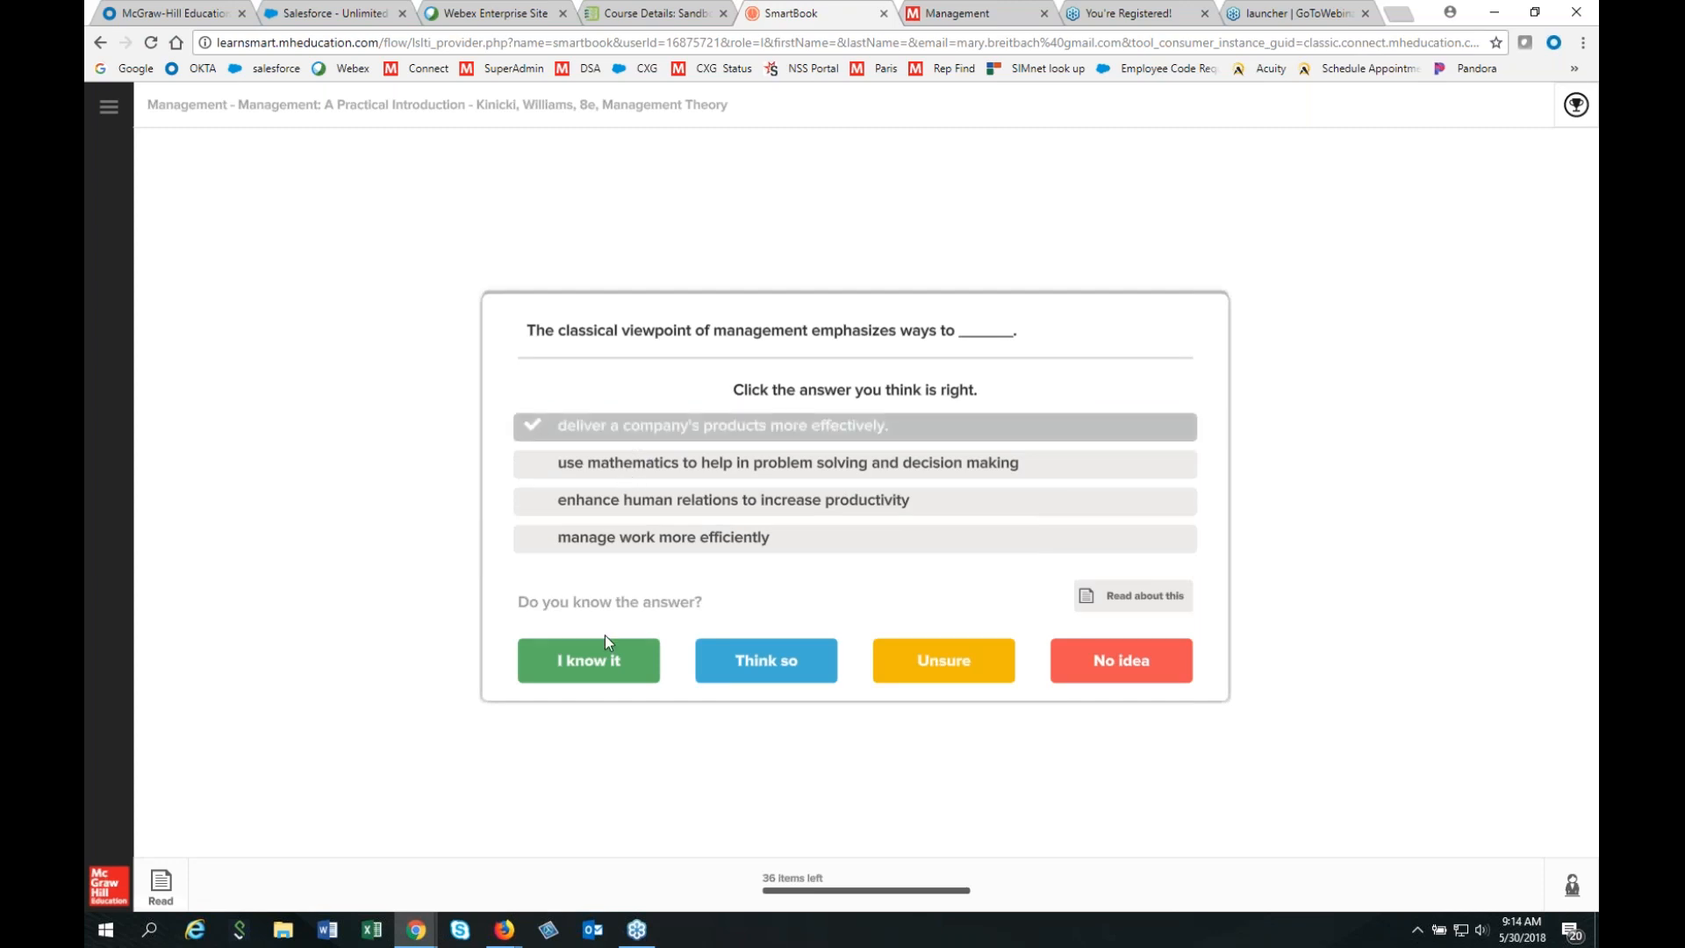
{"action": "left_click", "coordinate": [781, 668]}
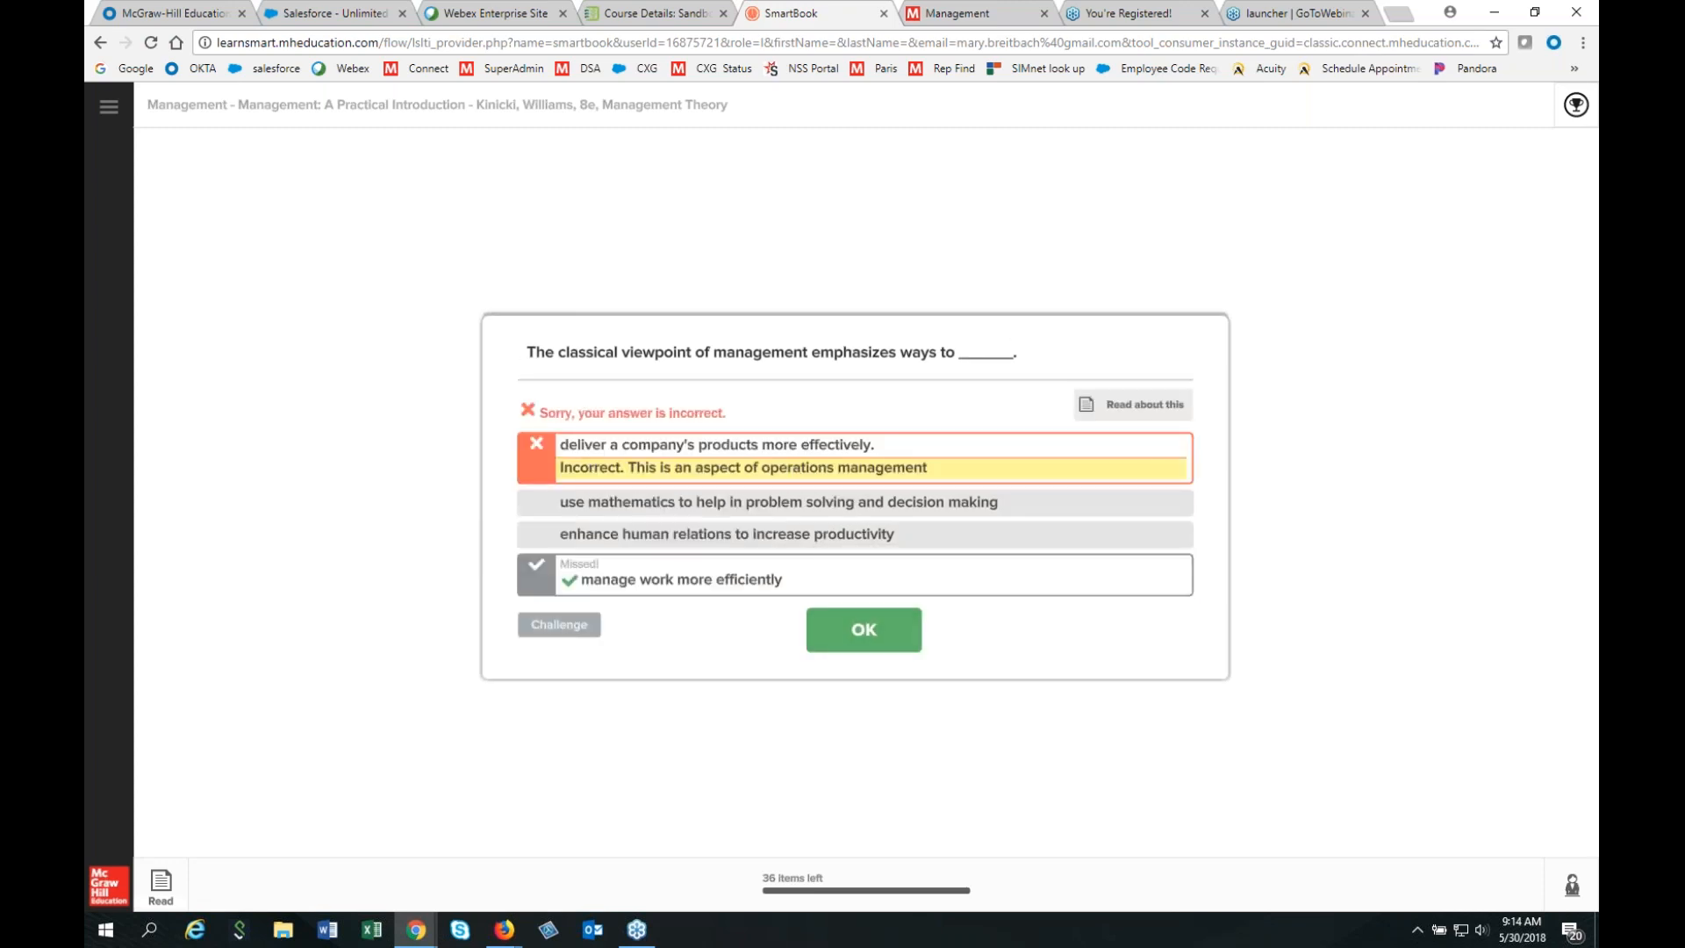
{"action": "left_click", "coordinate": [864, 629]}
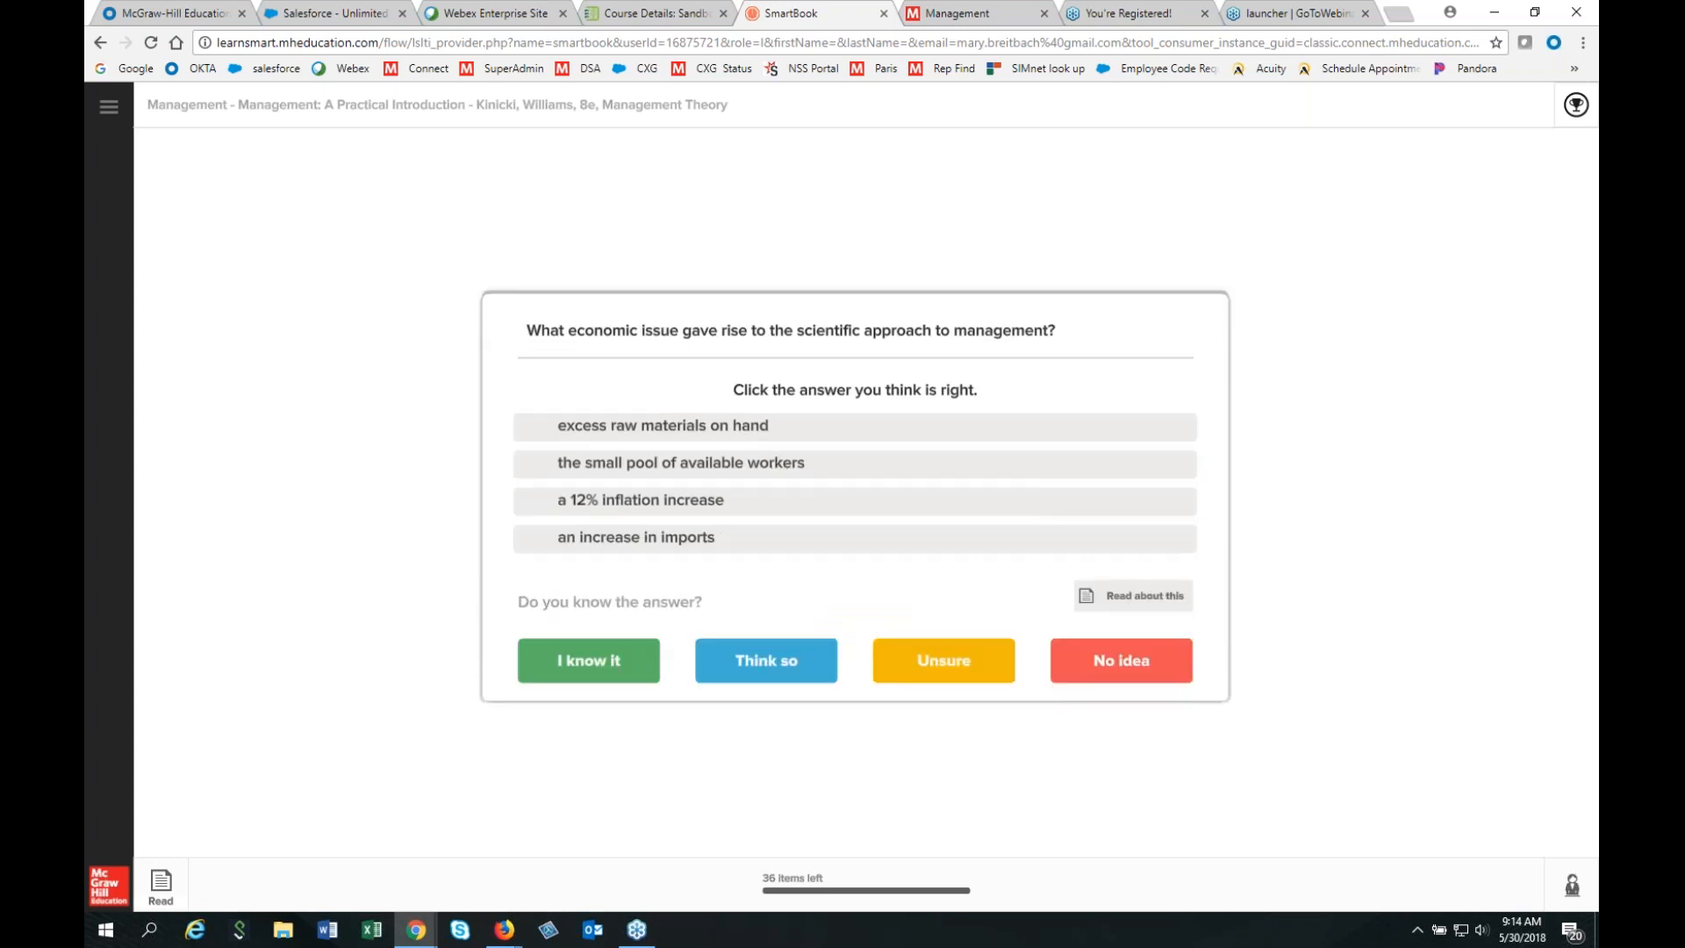
Read the textbook passage linked to the question about the scientific approach's economic cause, and return to the practice question.
{"action": "left_click", "coordinate": [1134, 596]}
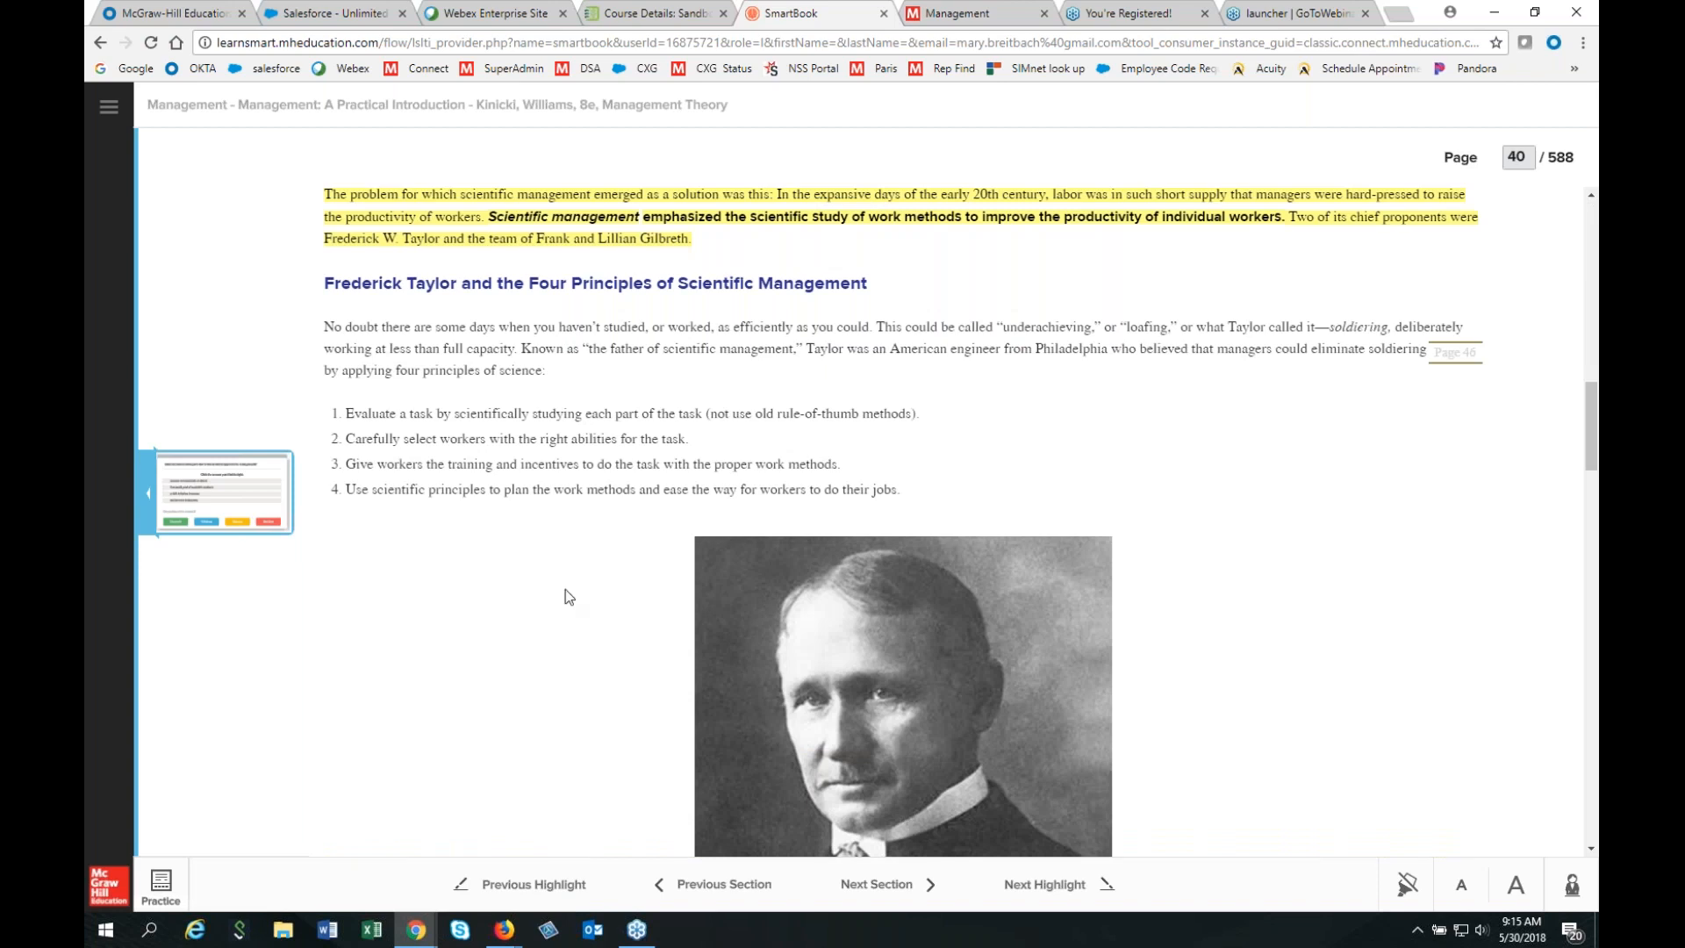
{"action": "scroll", "coordinate": [565, 589], "scroll_direction": "up", "scroll_amount": 3}
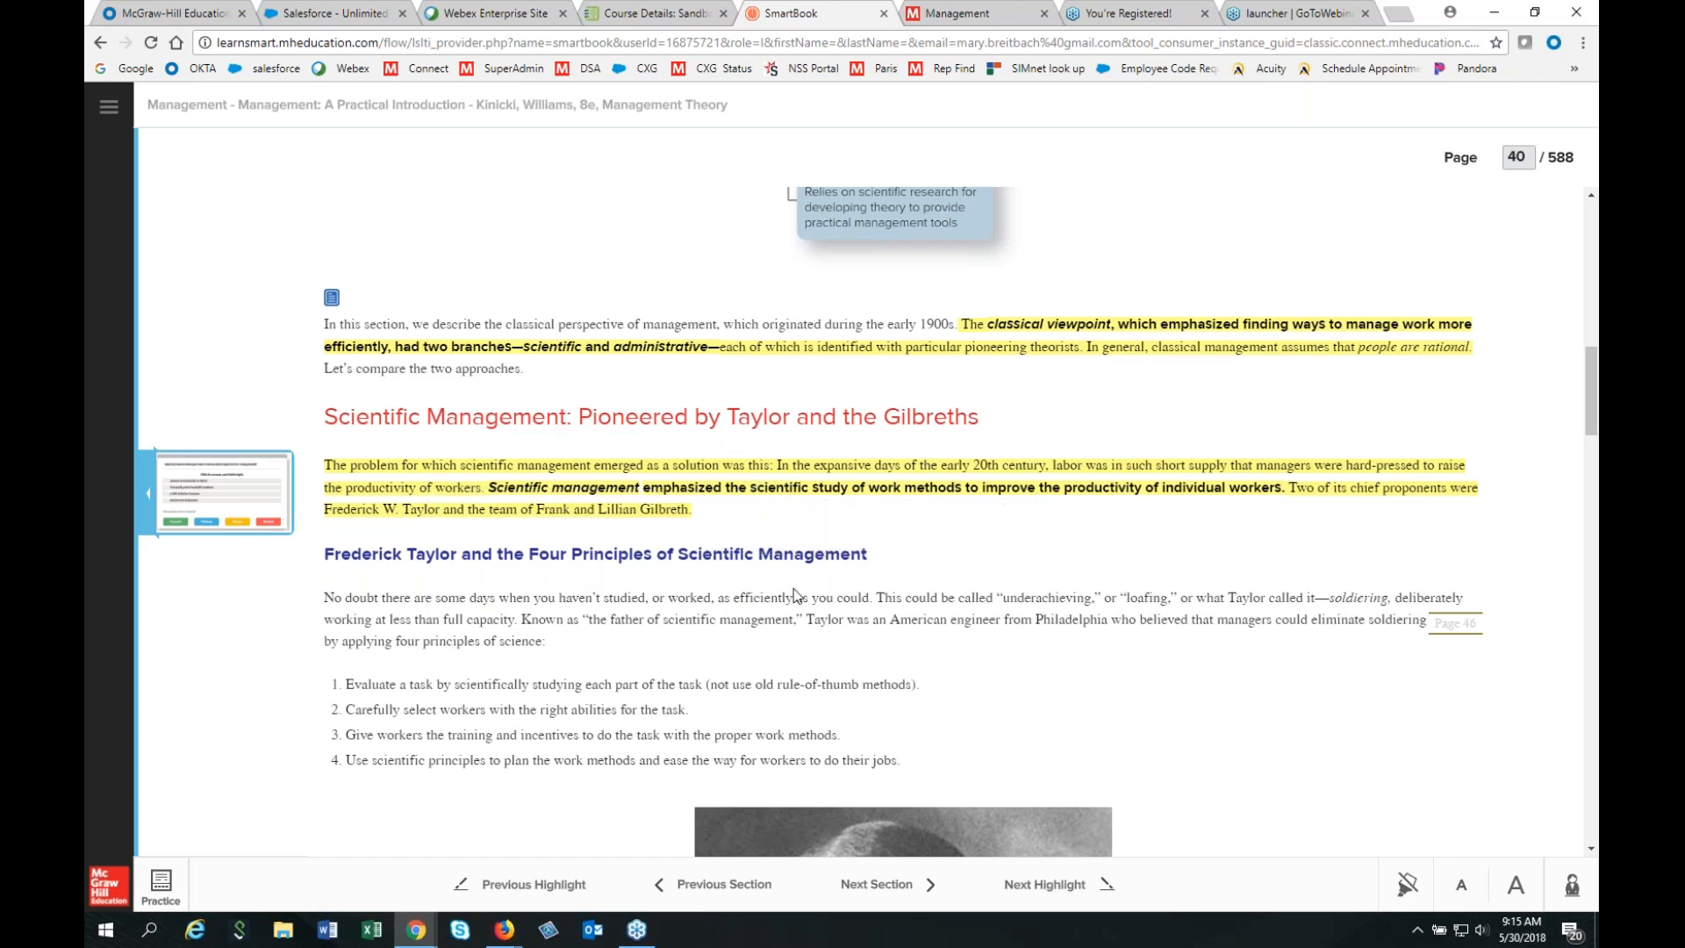
{"action": "scroll", "coordinate": [795, 595], "scroll_direction": "down", "scroll_amount": 10}
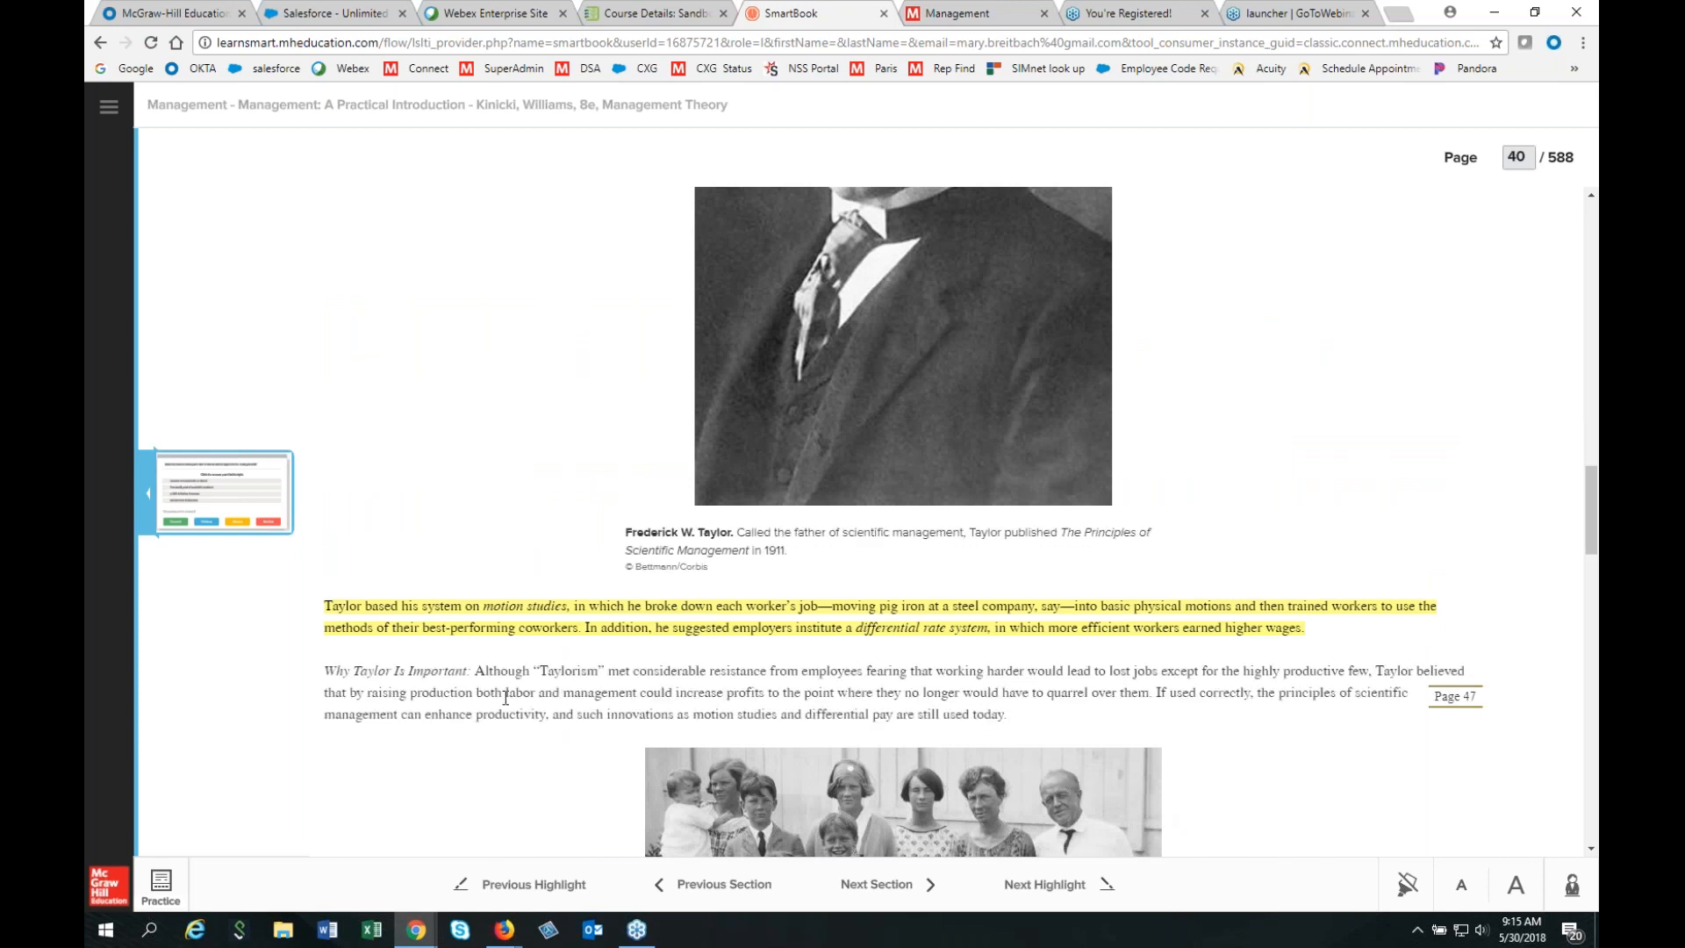
{"action": "left_click", "coordinate": [165, 882]}
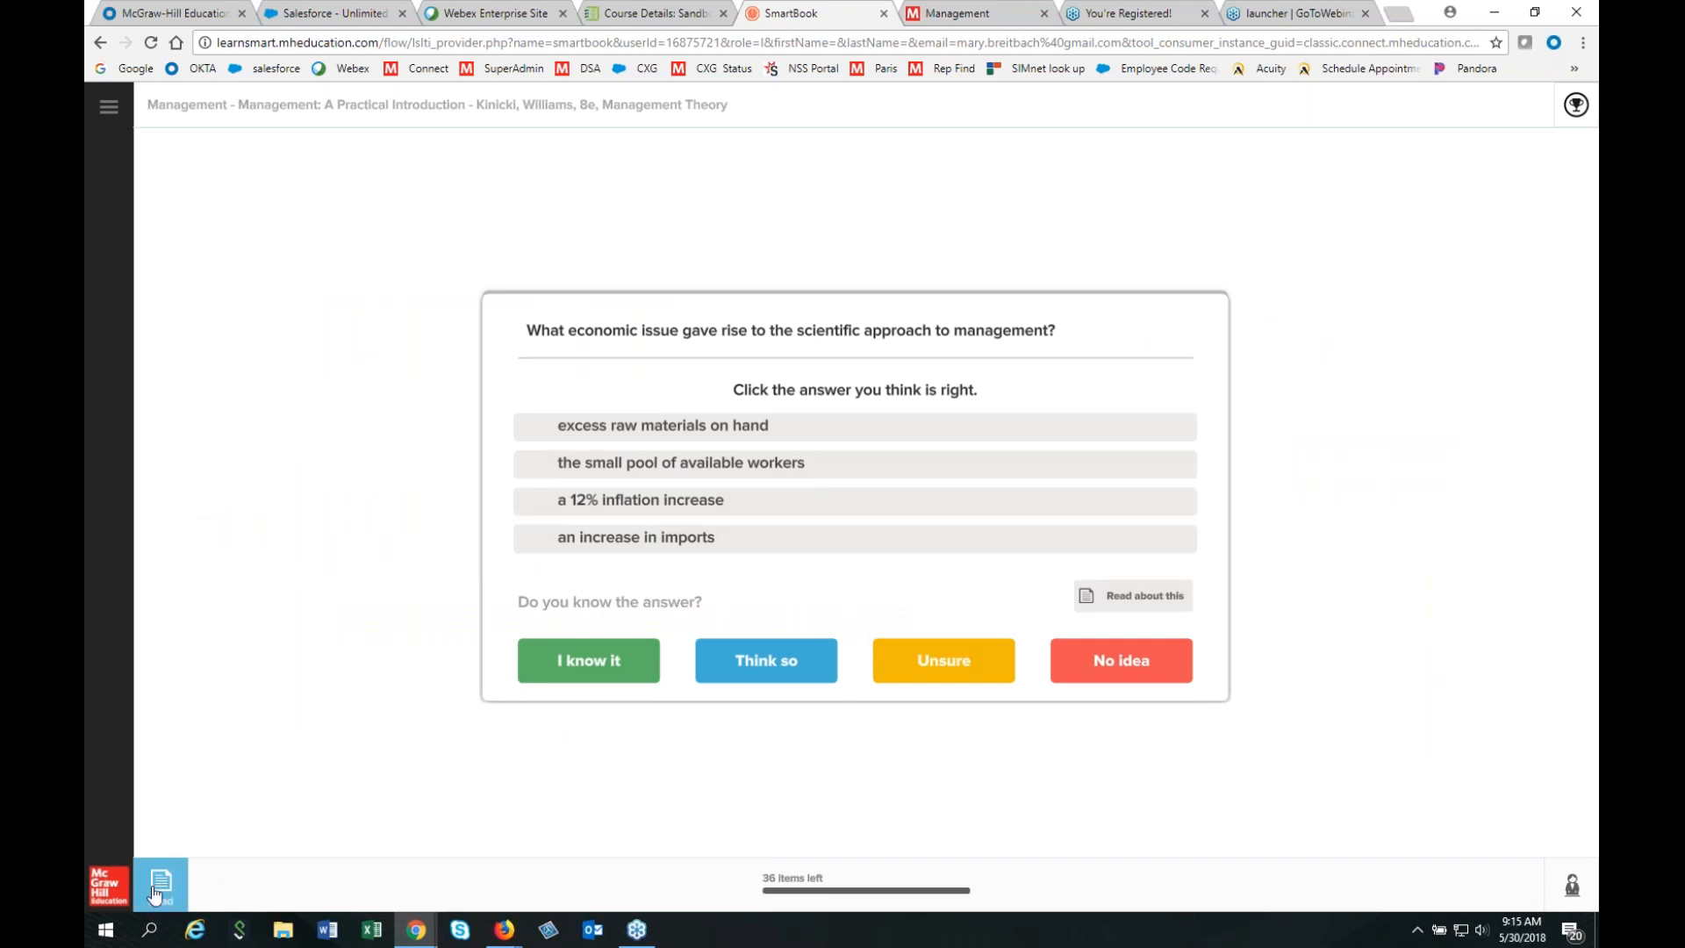
Leave the SmartBook and return to the assignments list on the section's home page.
{"action": "left_click", "coordinate": [111, 108]}
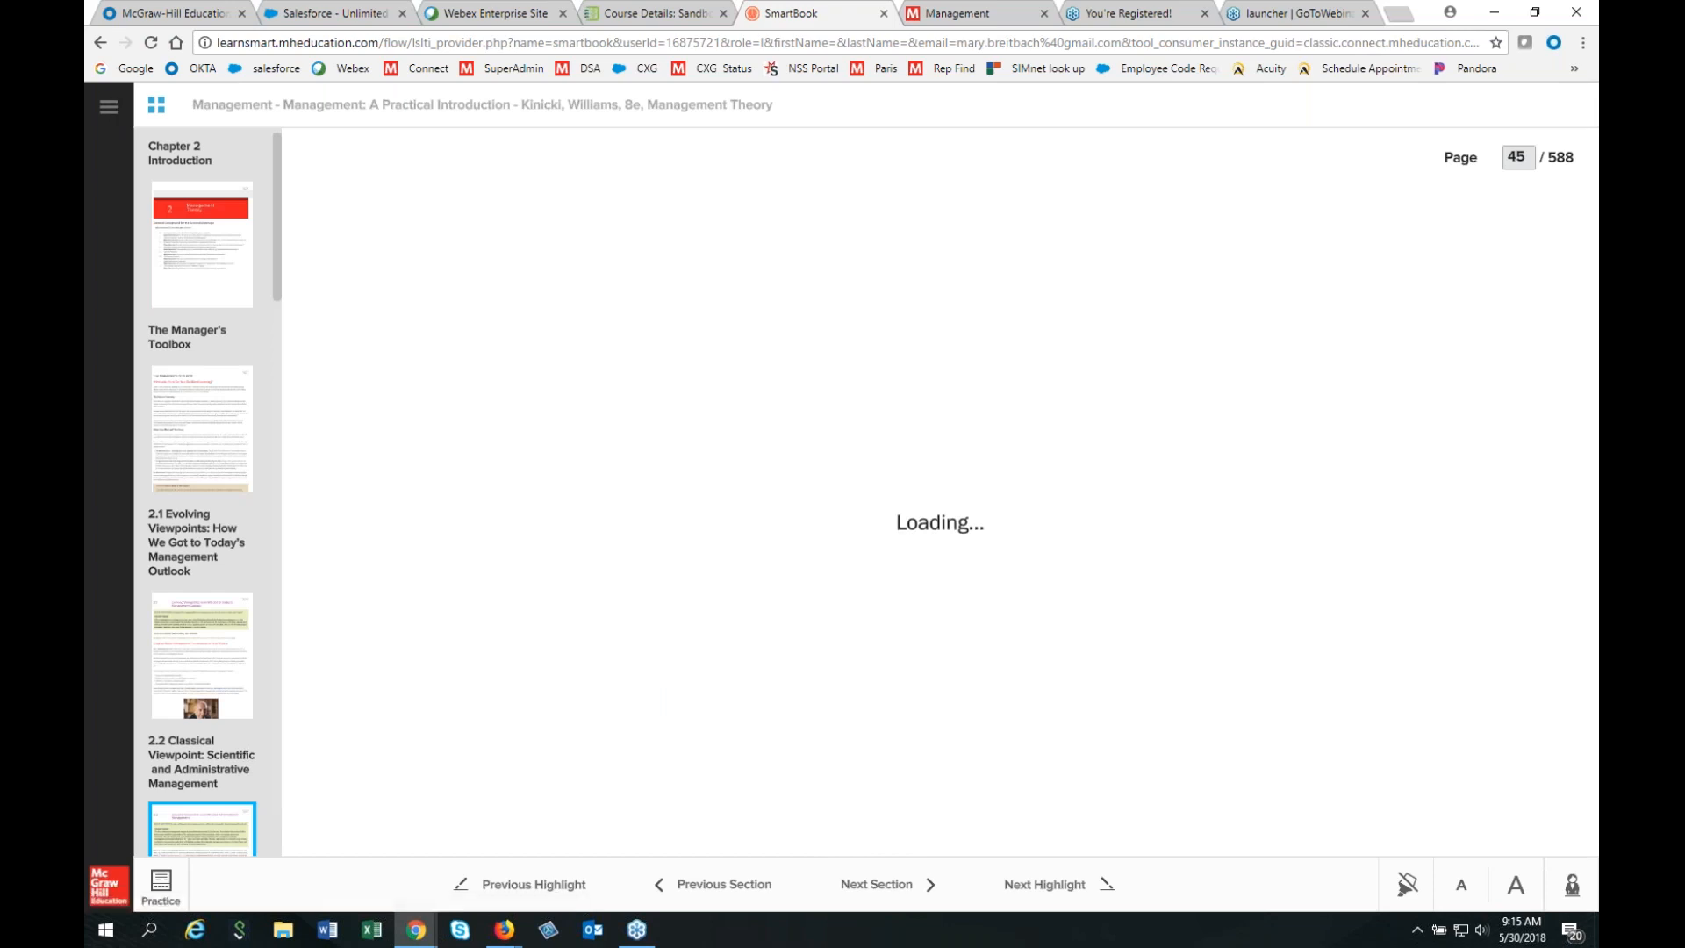
{"action": "left_click", "coordinate": [109, 107]}
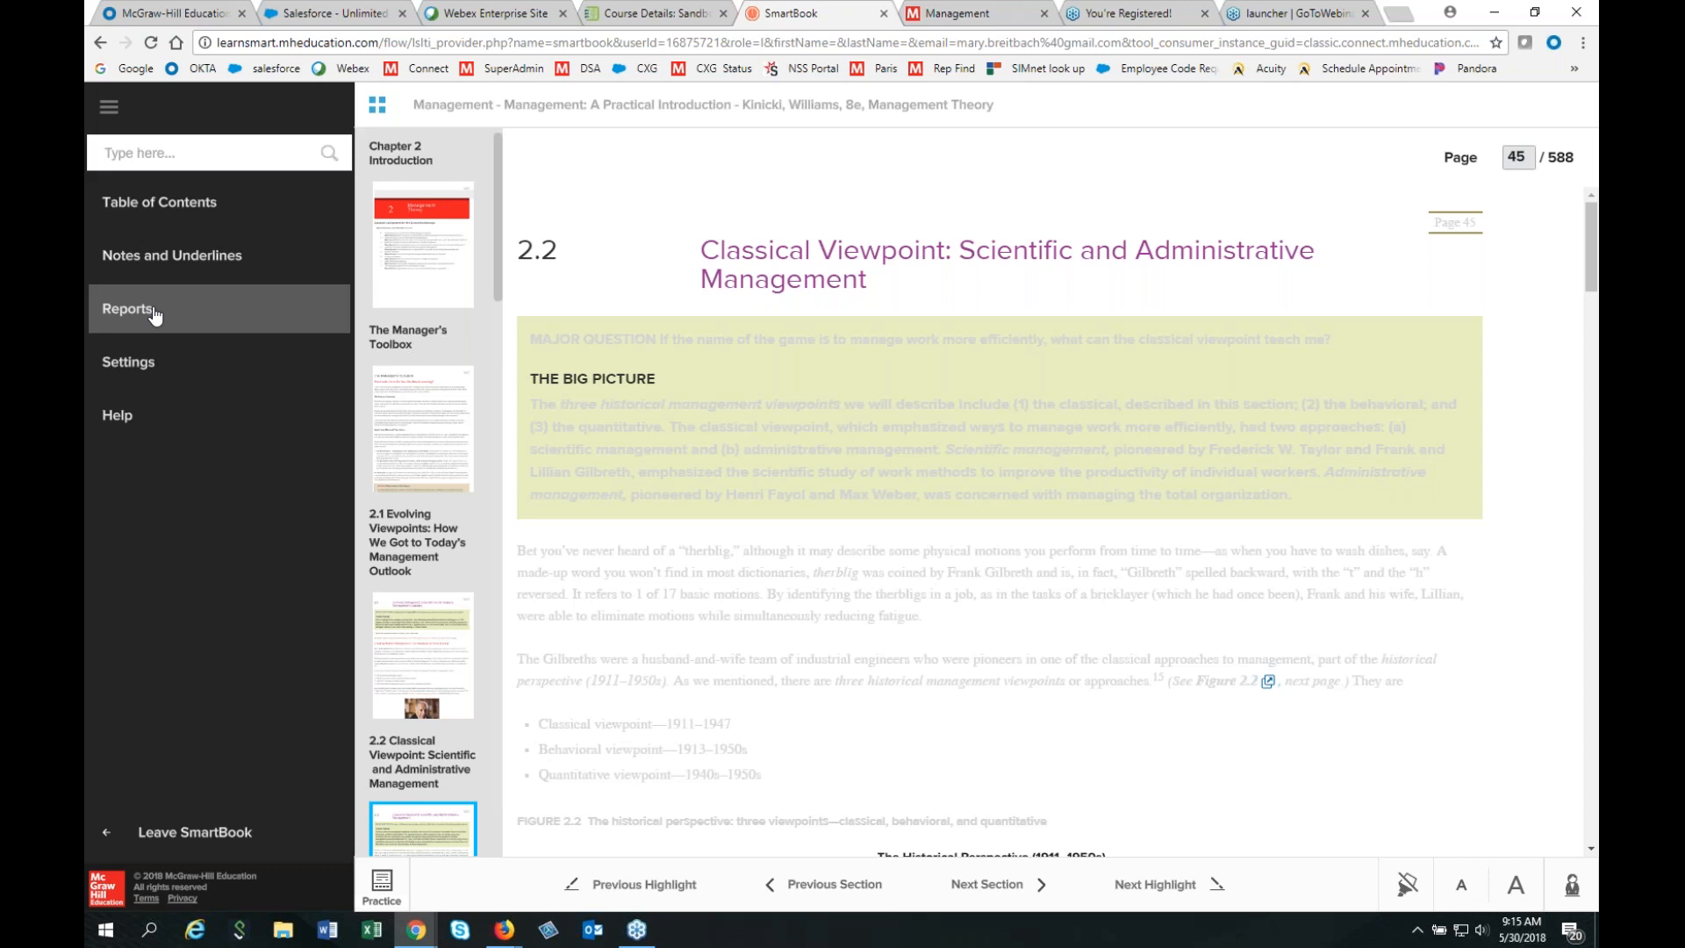
{"action": "left_click", "coordinate": [159, 841]}
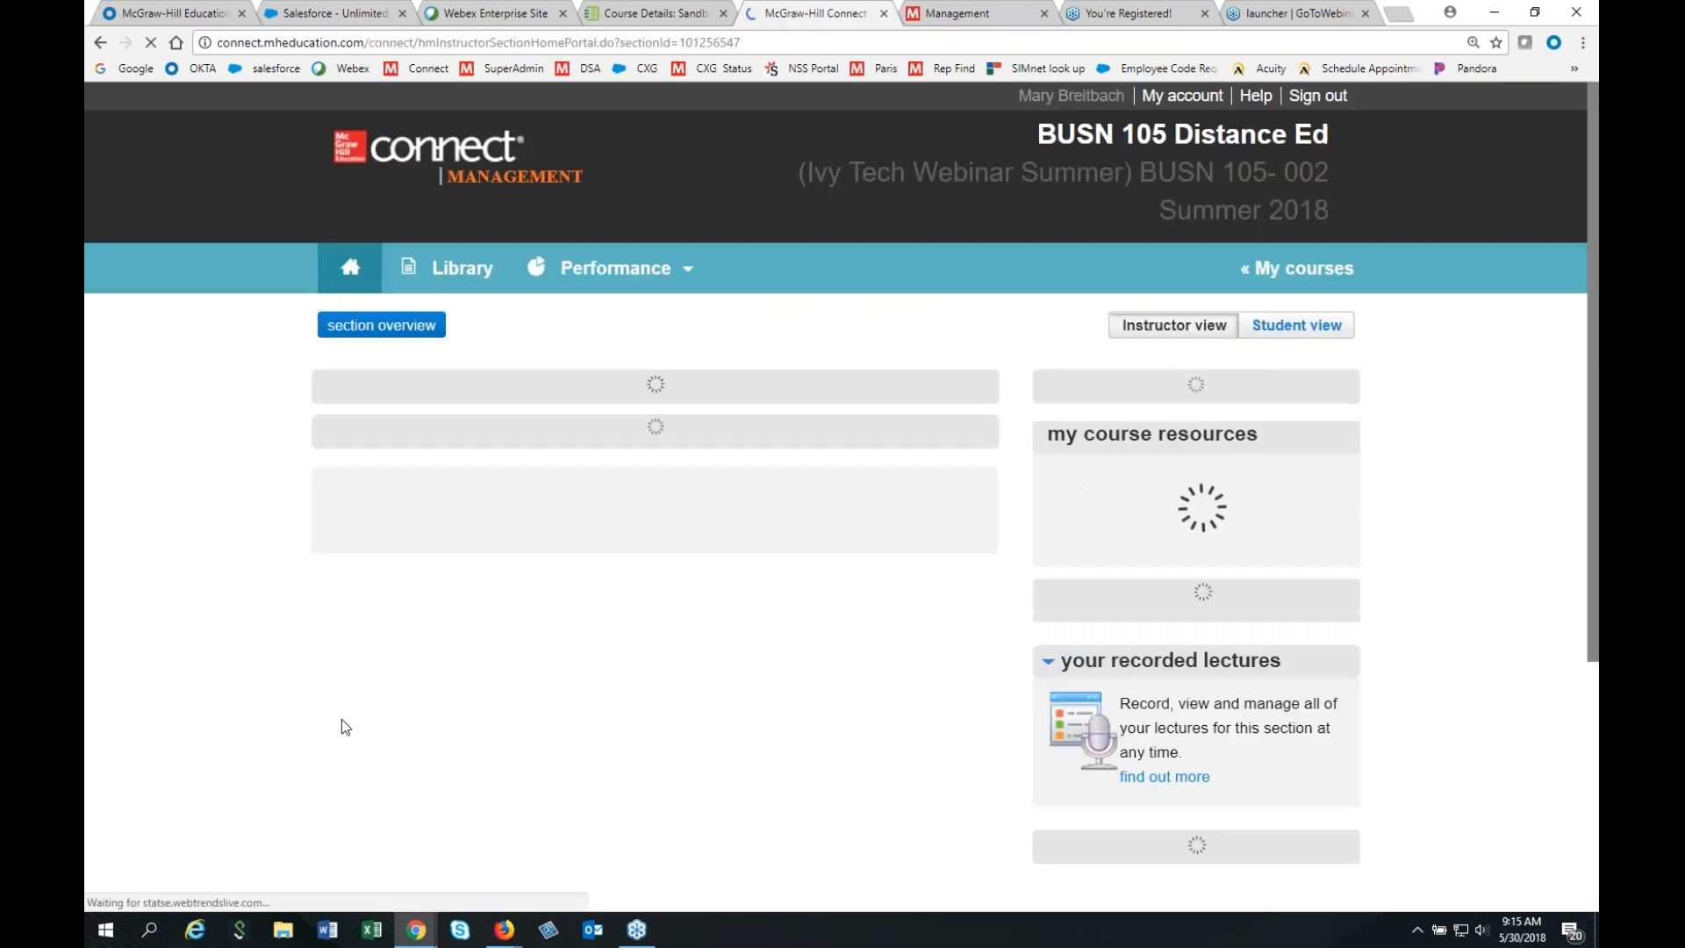
{"action": "scroll", "coordinate": [1001, 698], "scroll_direction": "down", "scroll_amount": 4}
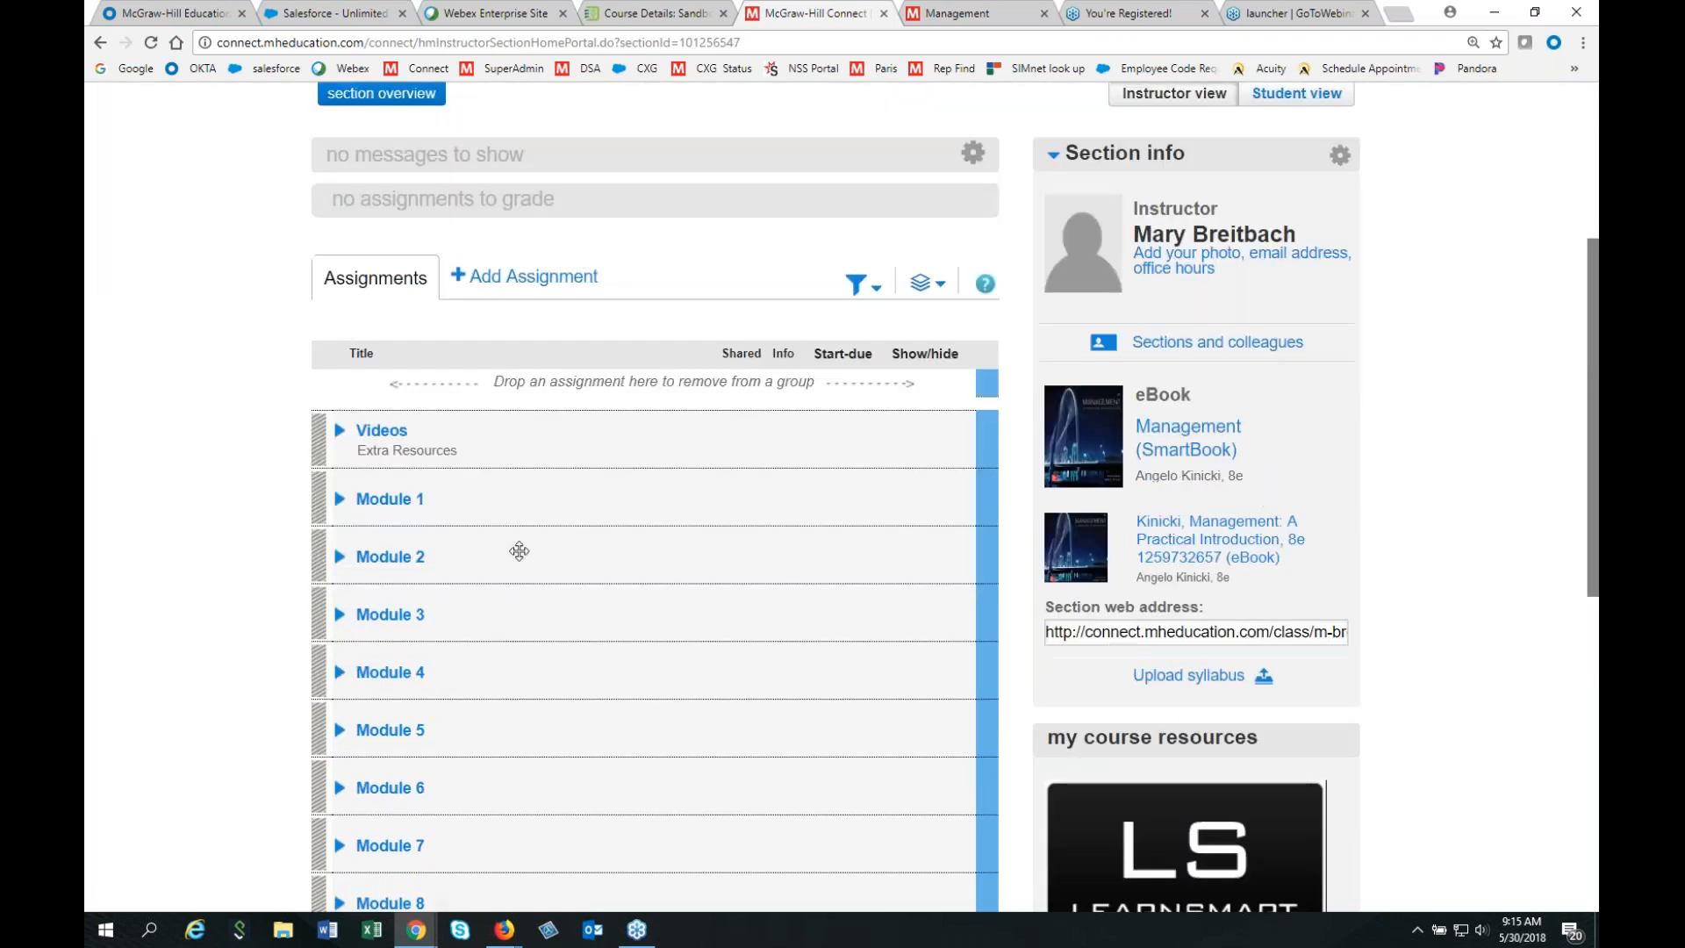
Expand Module 1, Module 2 and Module 3 in the assignments list to view the assignments they contain.
{"action": "scroll", "coordinate": [690, 499], "scroll_direction": "up", "scroll_amount": 2}
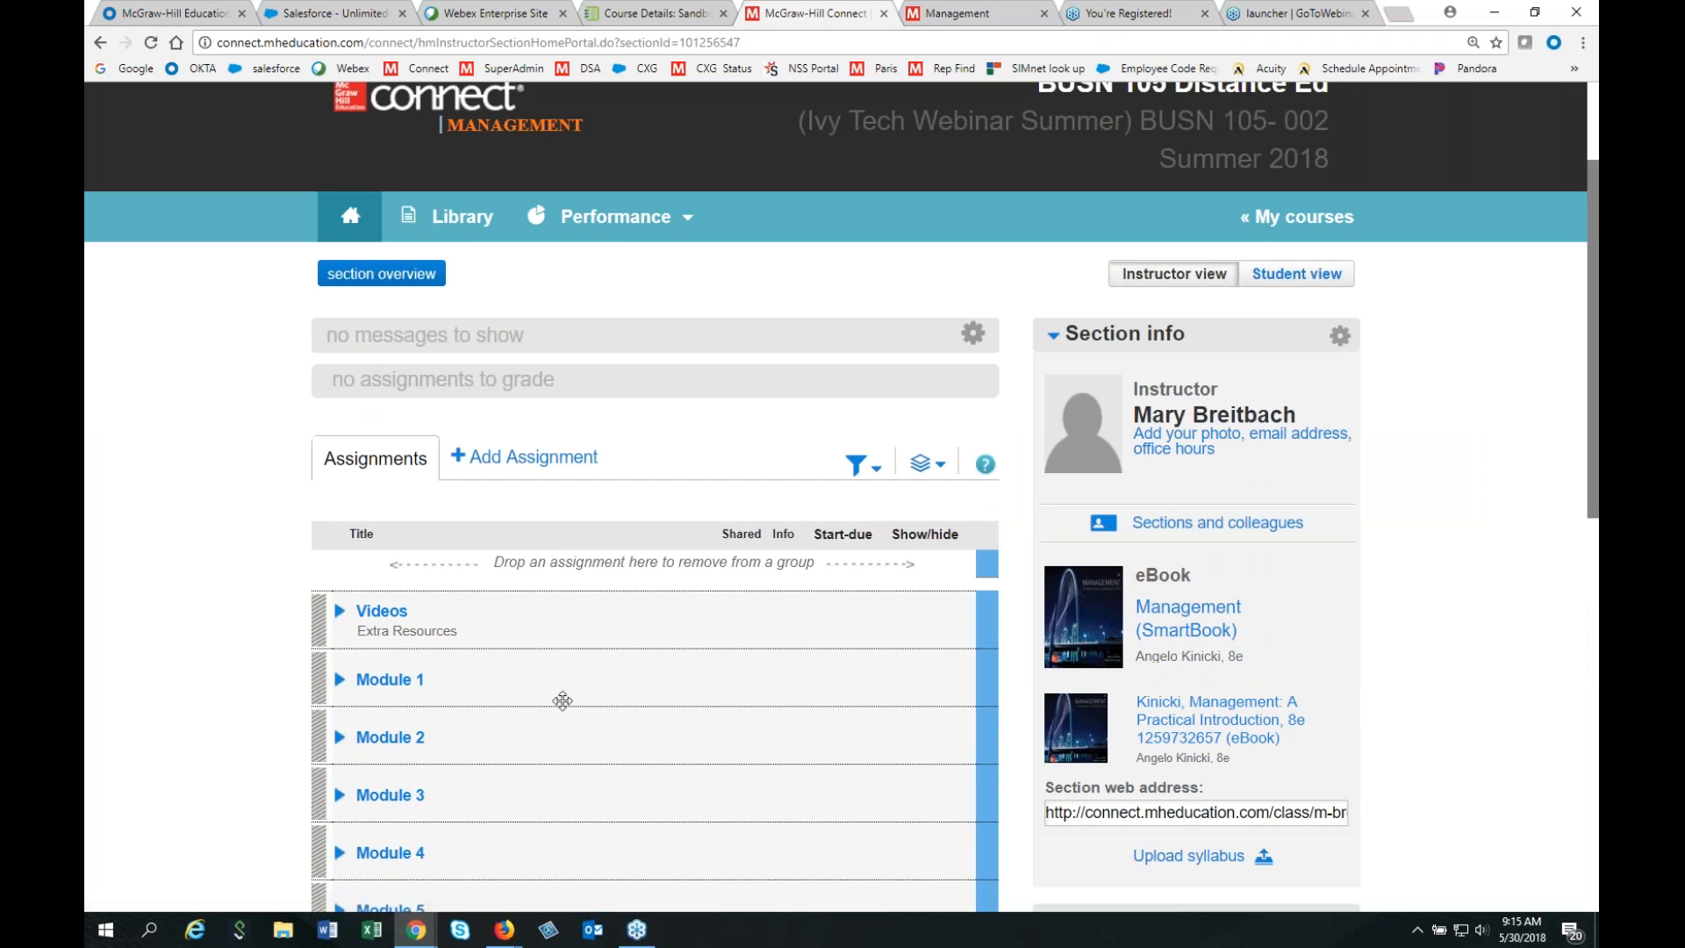
{"action": "scroll", "coordinate": [579, 682], "scroll_direction": "down", "scroll_amount": 2}
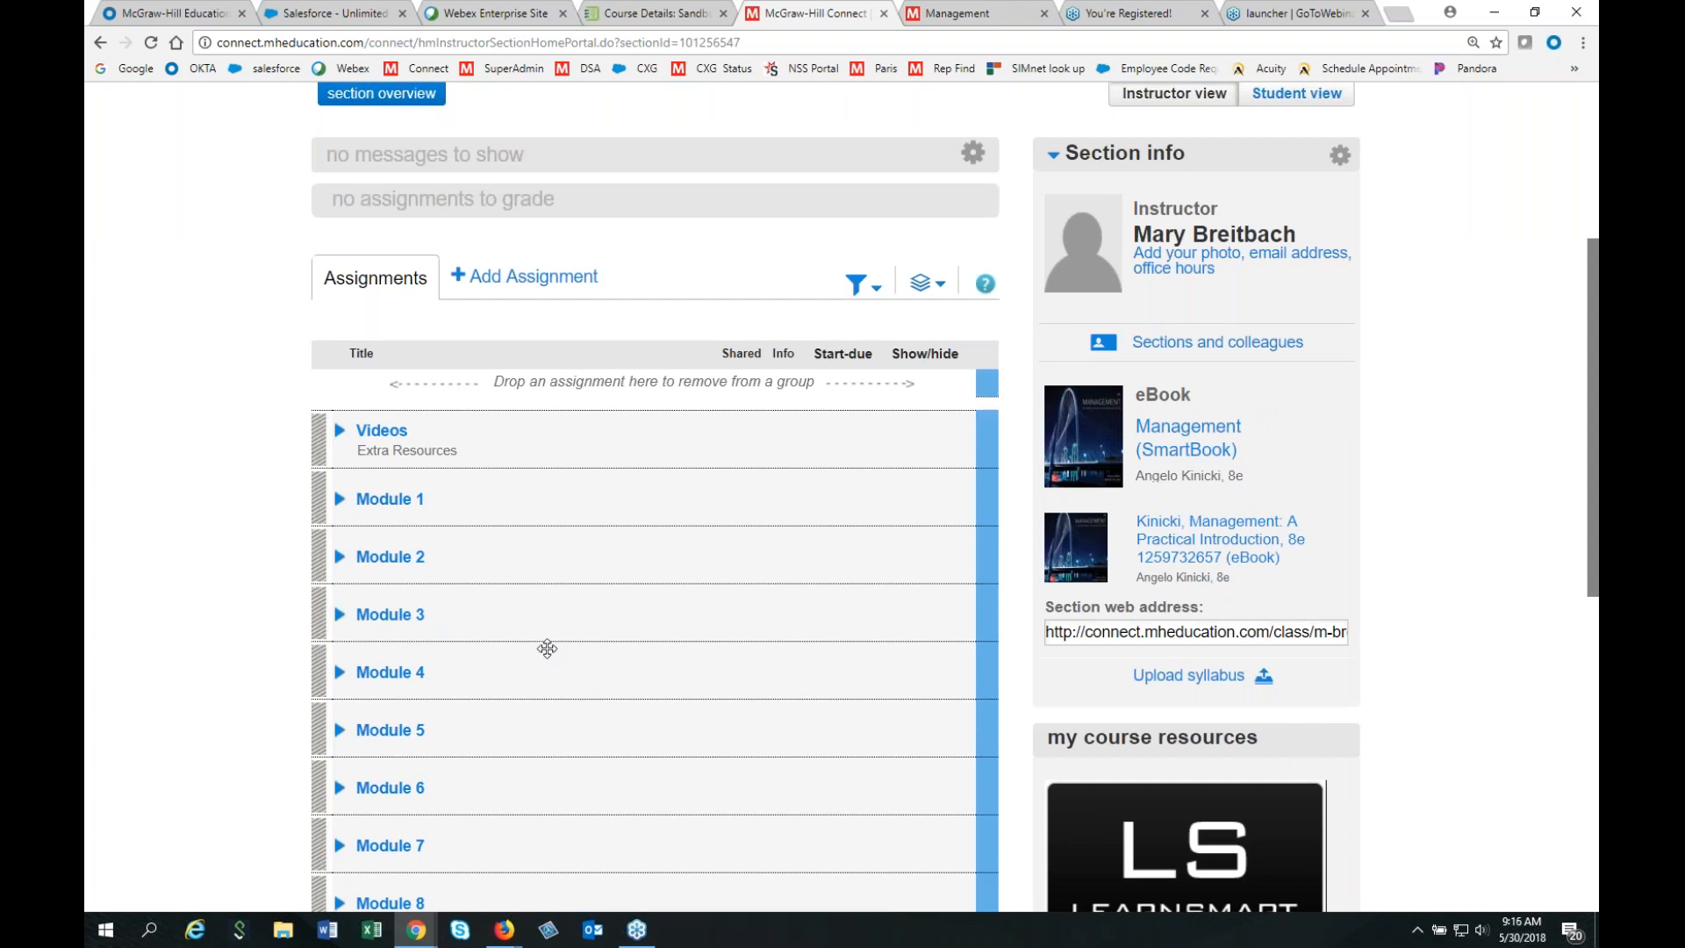
{"action": "scroll", "coordinate": [547, 647], "scroll_direction": "up", "scroll_amount": 4}
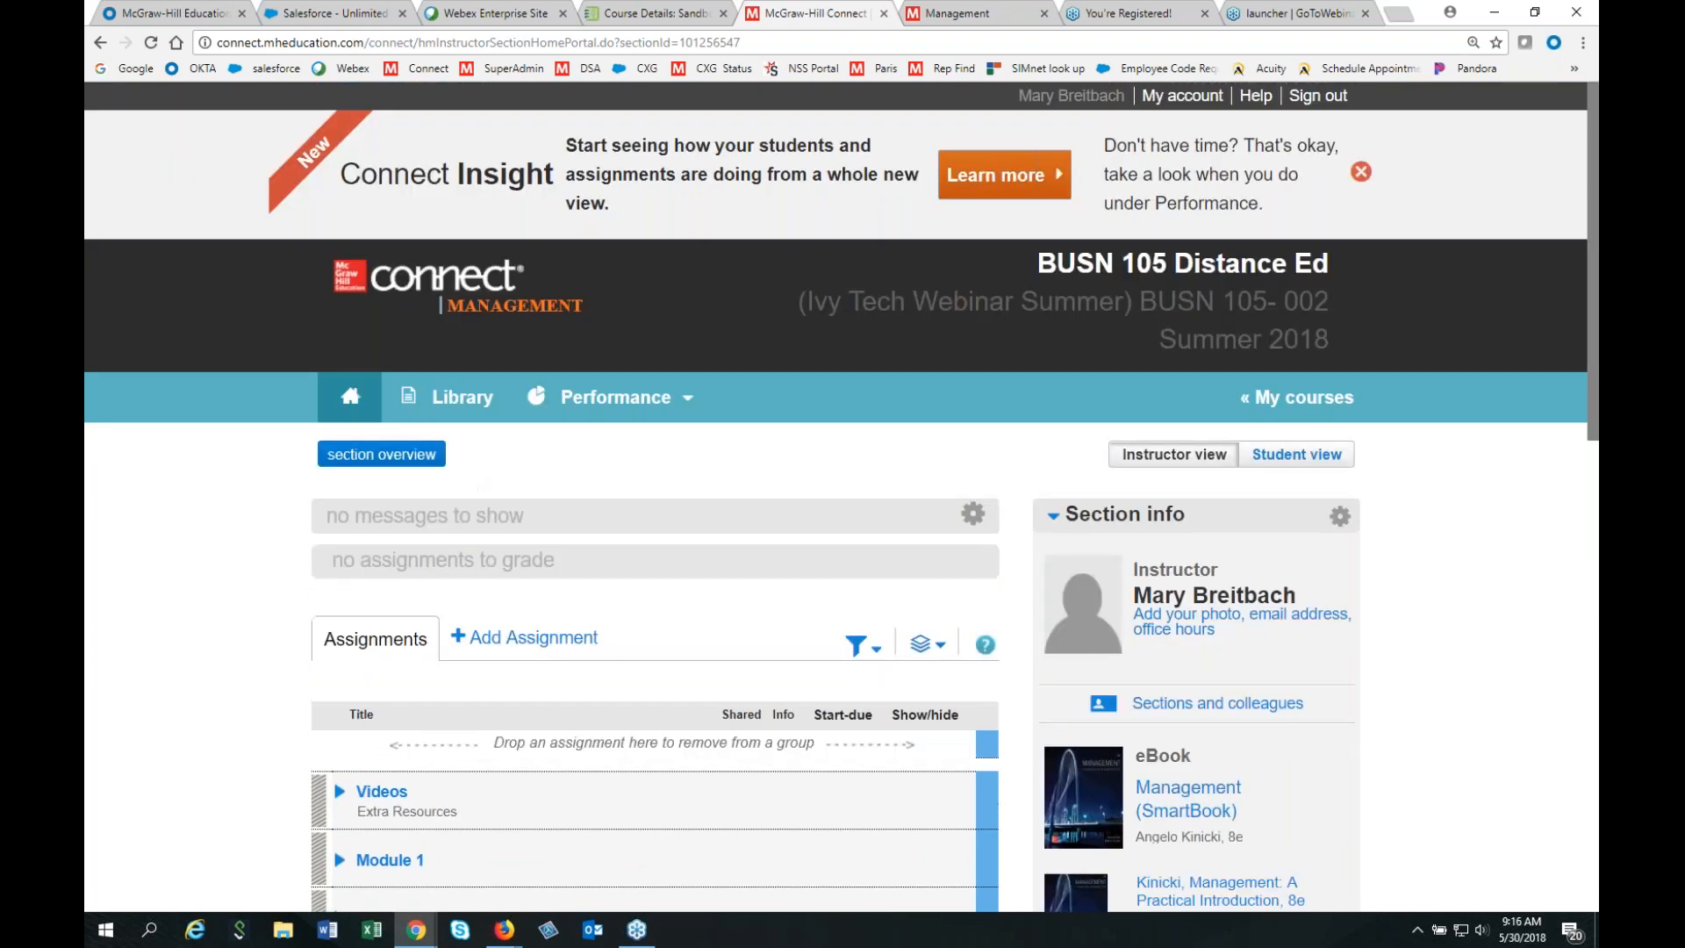
{"action": "scroll", "coordinate": [340, 322], "scroll_direction": "down", "scroll_amount": 6}
{"action": "left_click", "coordinate": [341, 319]}
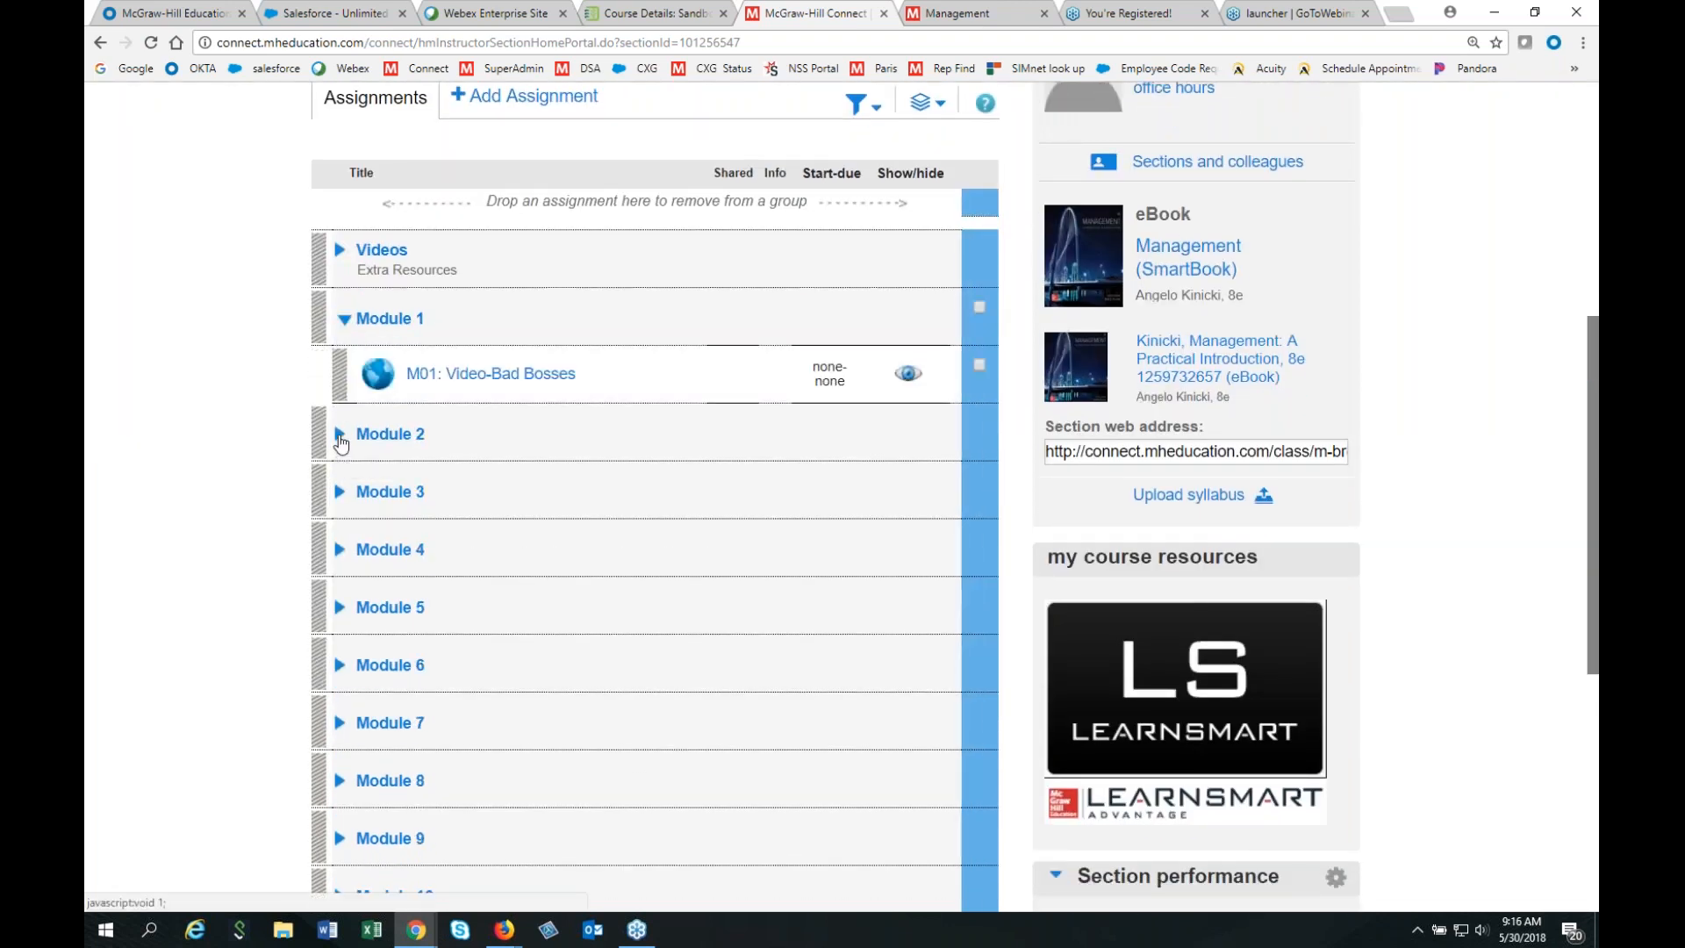
{"action": "left_click", "coordinate": [340, 437]}
{"action": "scroll", "coordinate": [284, 620], "scroll_direction": "down", "scroll_amount": 1}
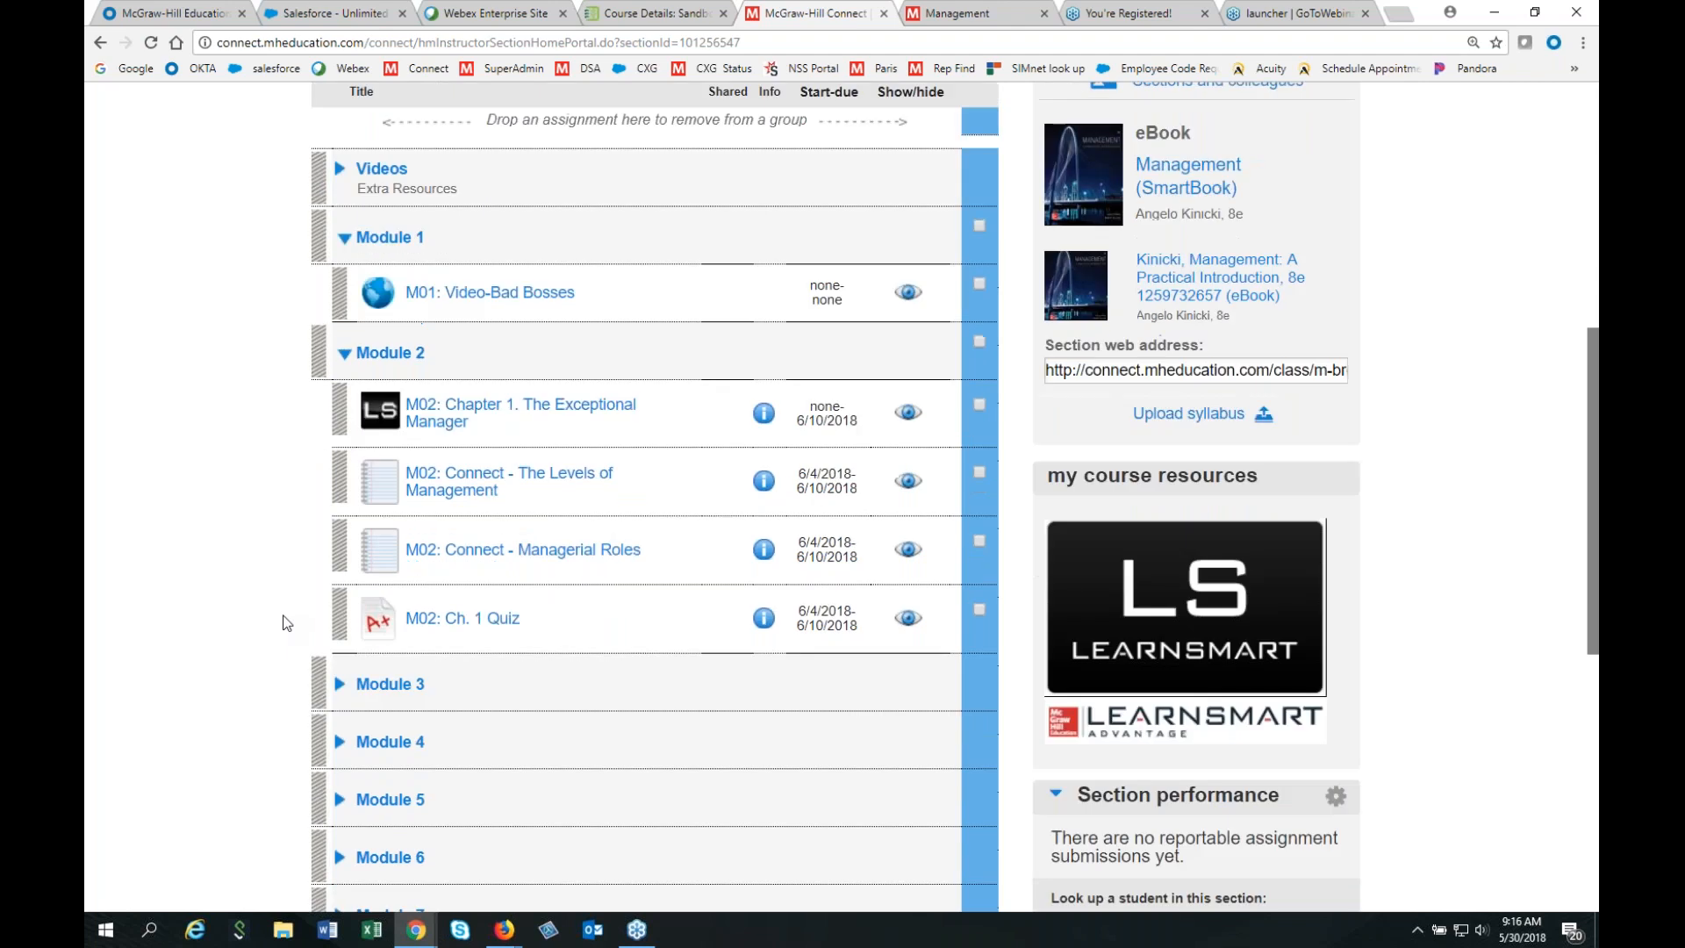
{"action": "scroll", "coordinate": [316, 606], "scroll_direction": "down", "scroll_amount": 1}
{"action": "left_click", "coordinate": [341, 585]}
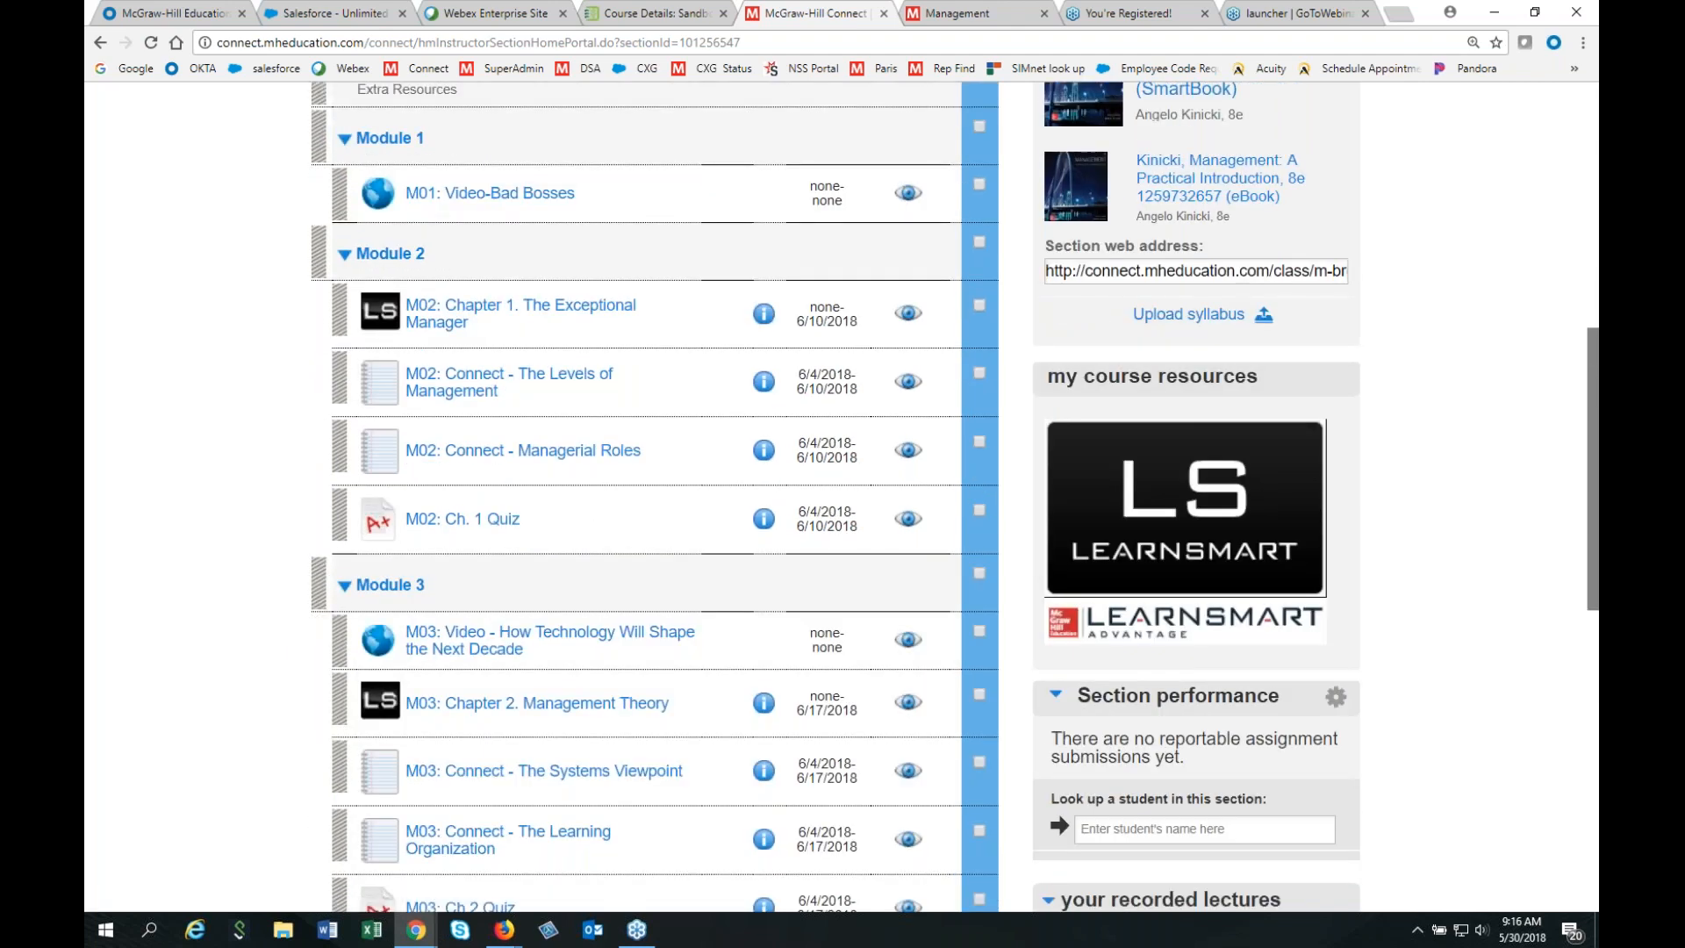
Look over the expanded modules' assignments, and open the question preview of "M03: Connect - The Systems Viewpoint".
{"action": "scroll", "coordinate": [654, 498], "scroll_direction": "down", "scroll_amount": 3}
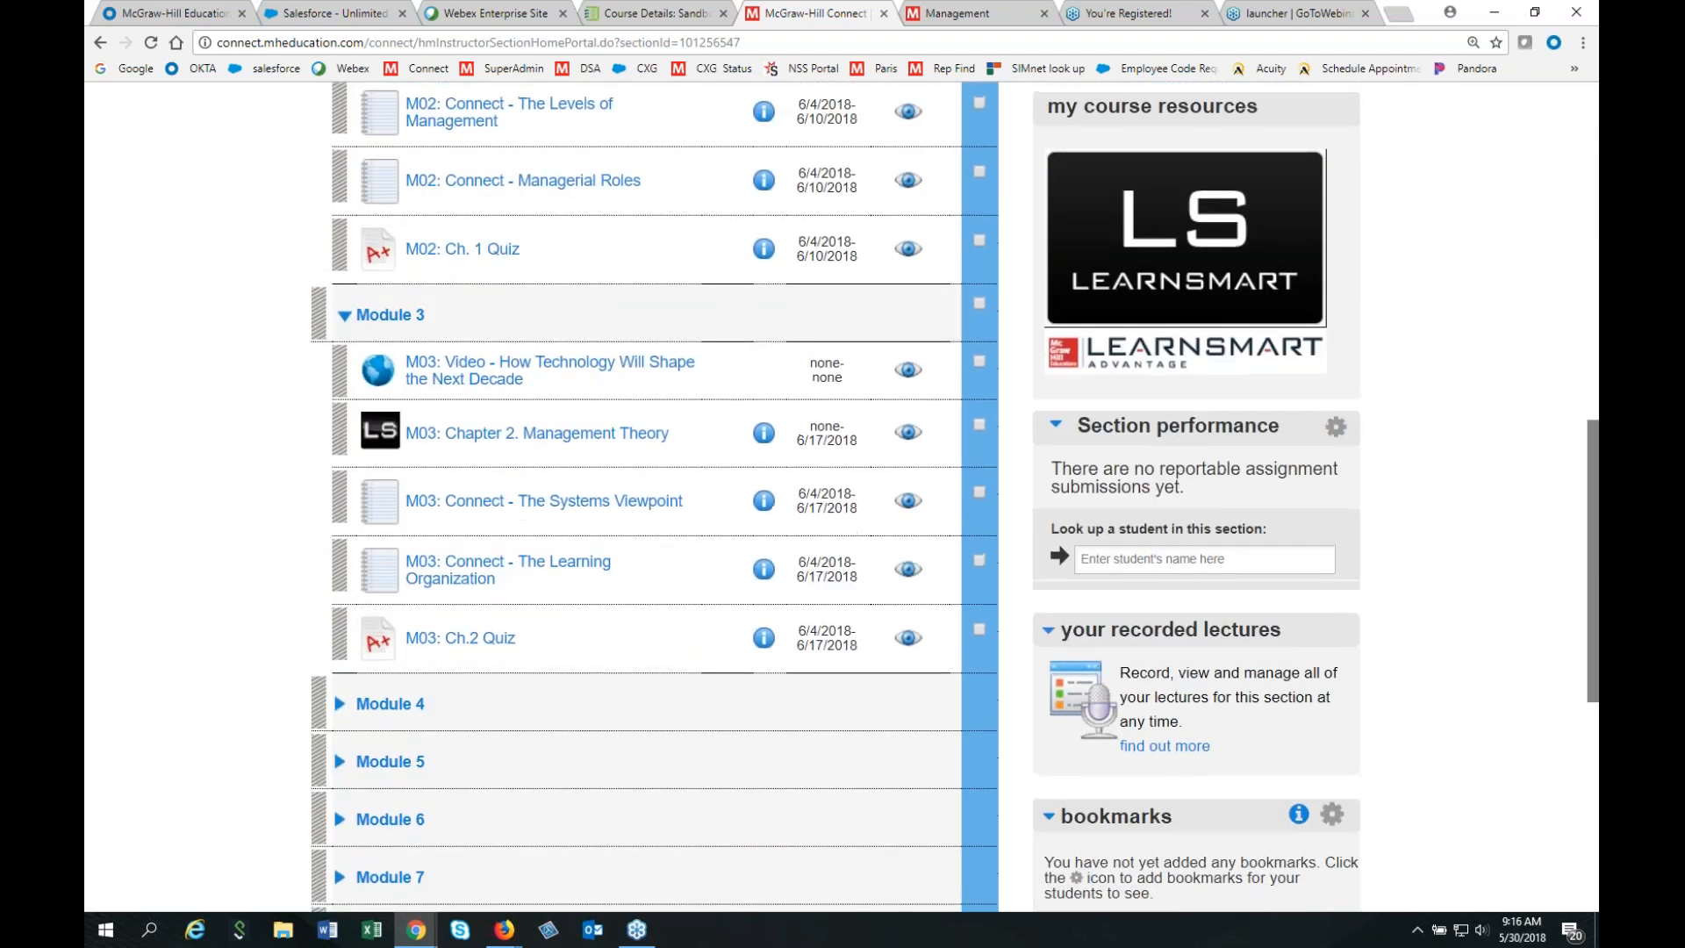
{"action": "scroll", "coordinate": [403, 606], "scroll_direction": "up", "scroll_amount": 5}
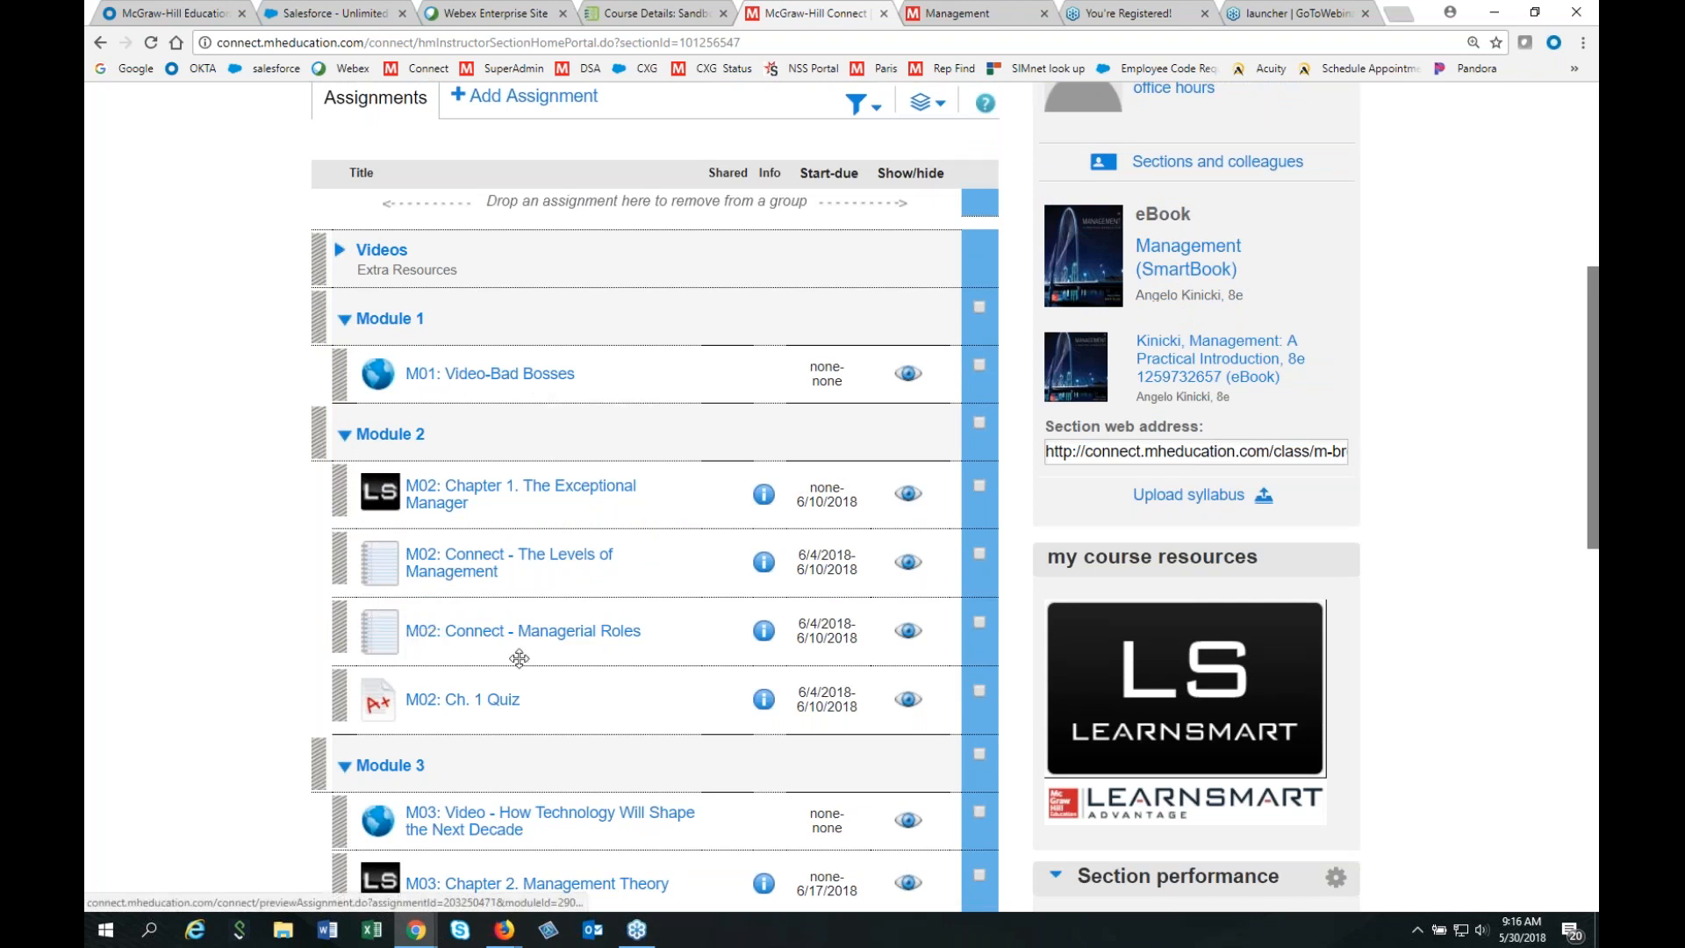
{"action": "scroll", "coordinate": [520, 658], "scroll_direction": "down", "scroll_amount": 3}
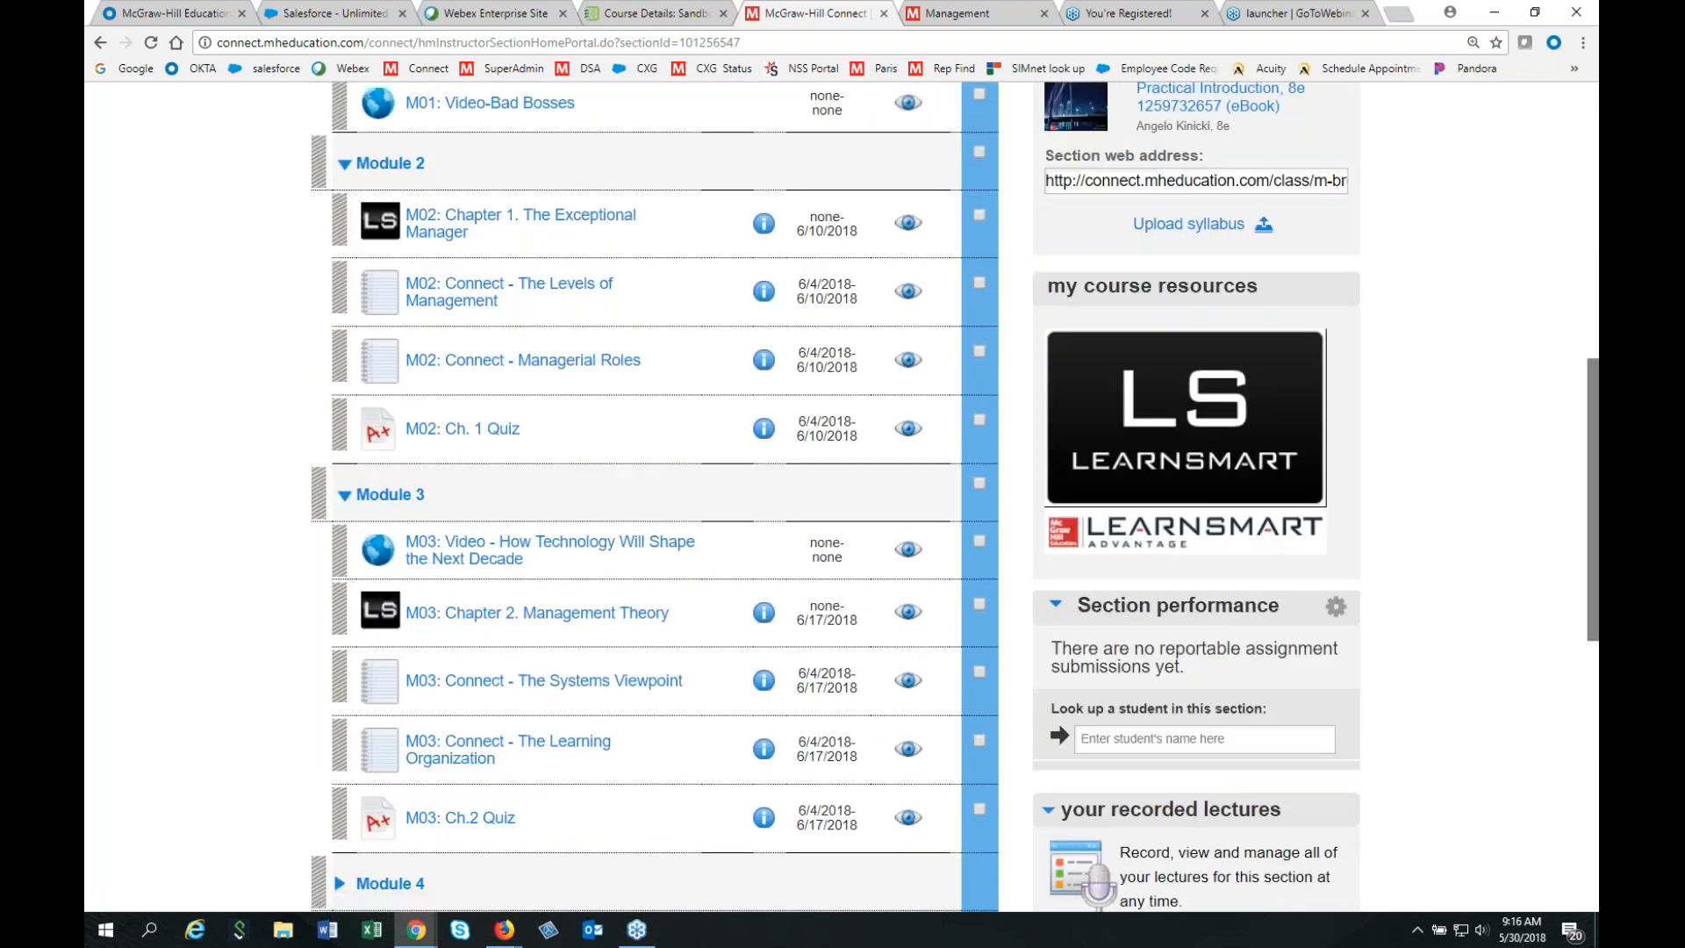
{"action": "scroll", "coordinate": [461, 748], "scroll_direction": "down", "scroll_amount": 1}
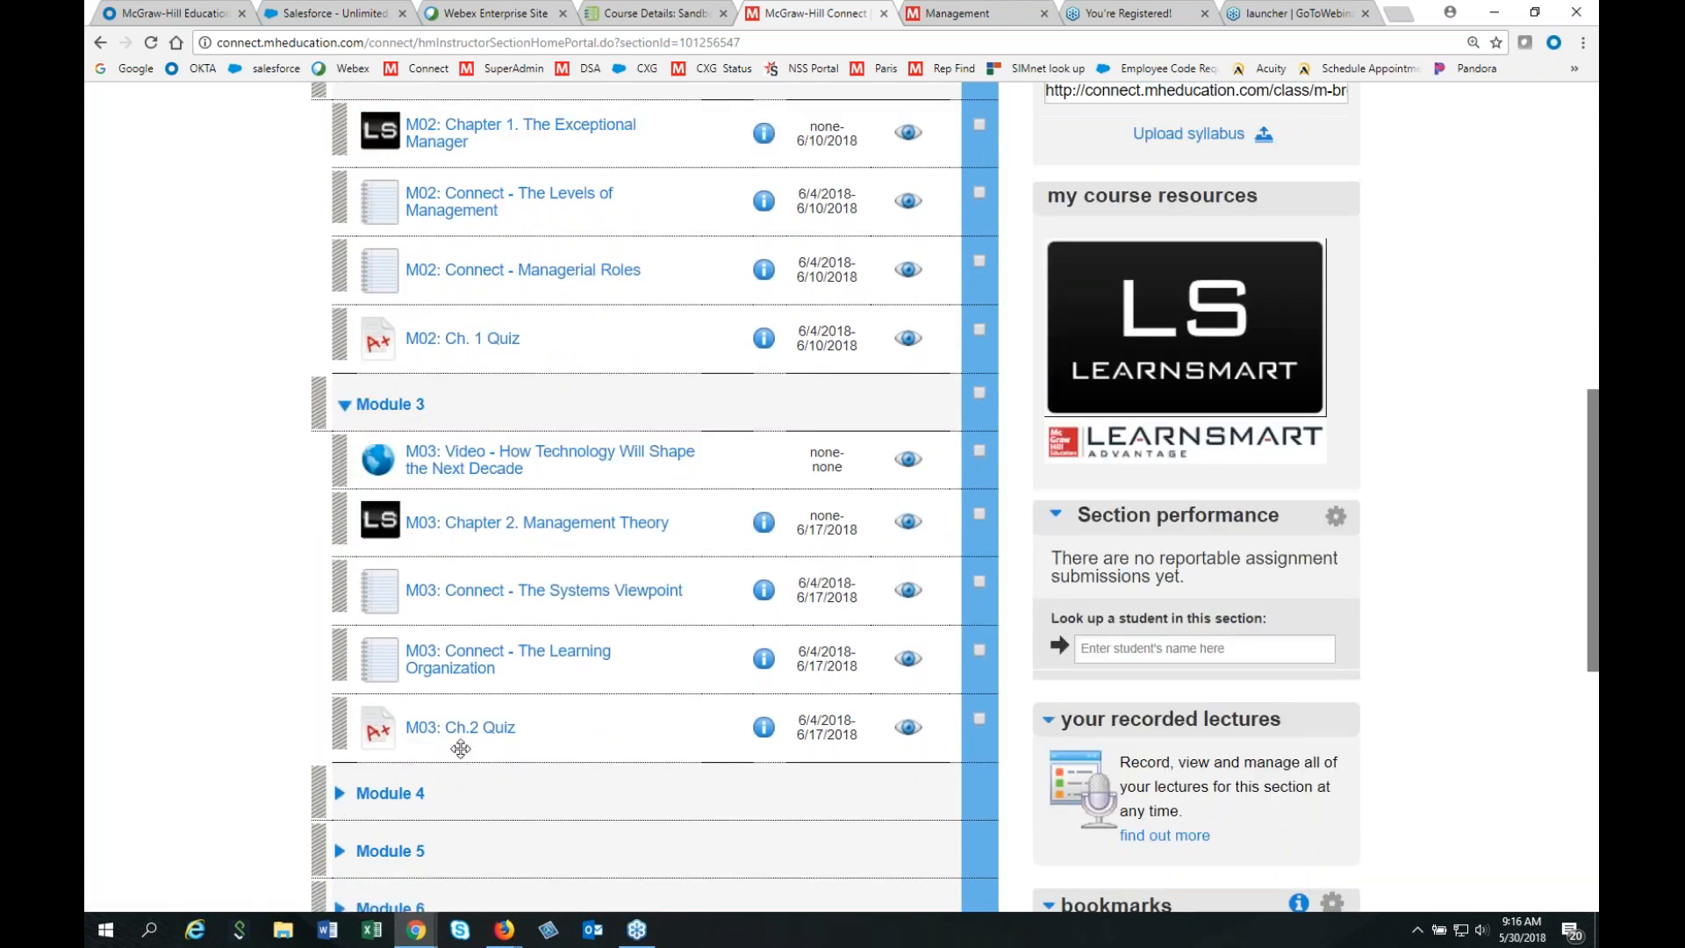
{"action": "left_click", "coordinate": [467, 598]}
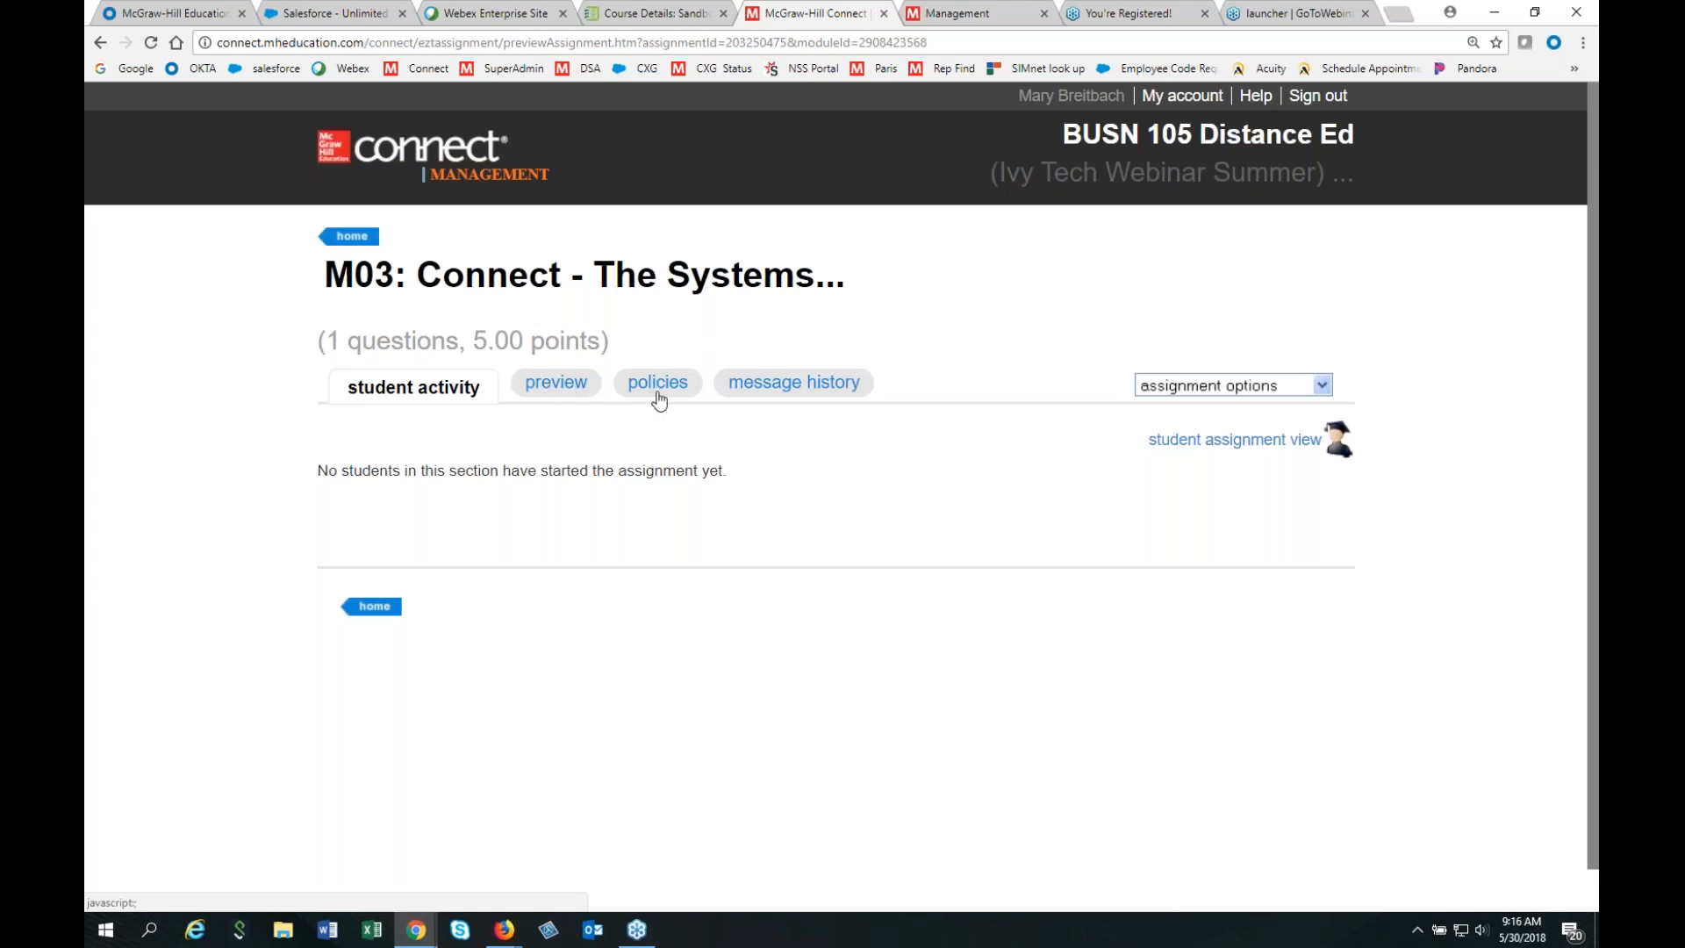
{"action": "left_click", "coordinate": [555, 393]}
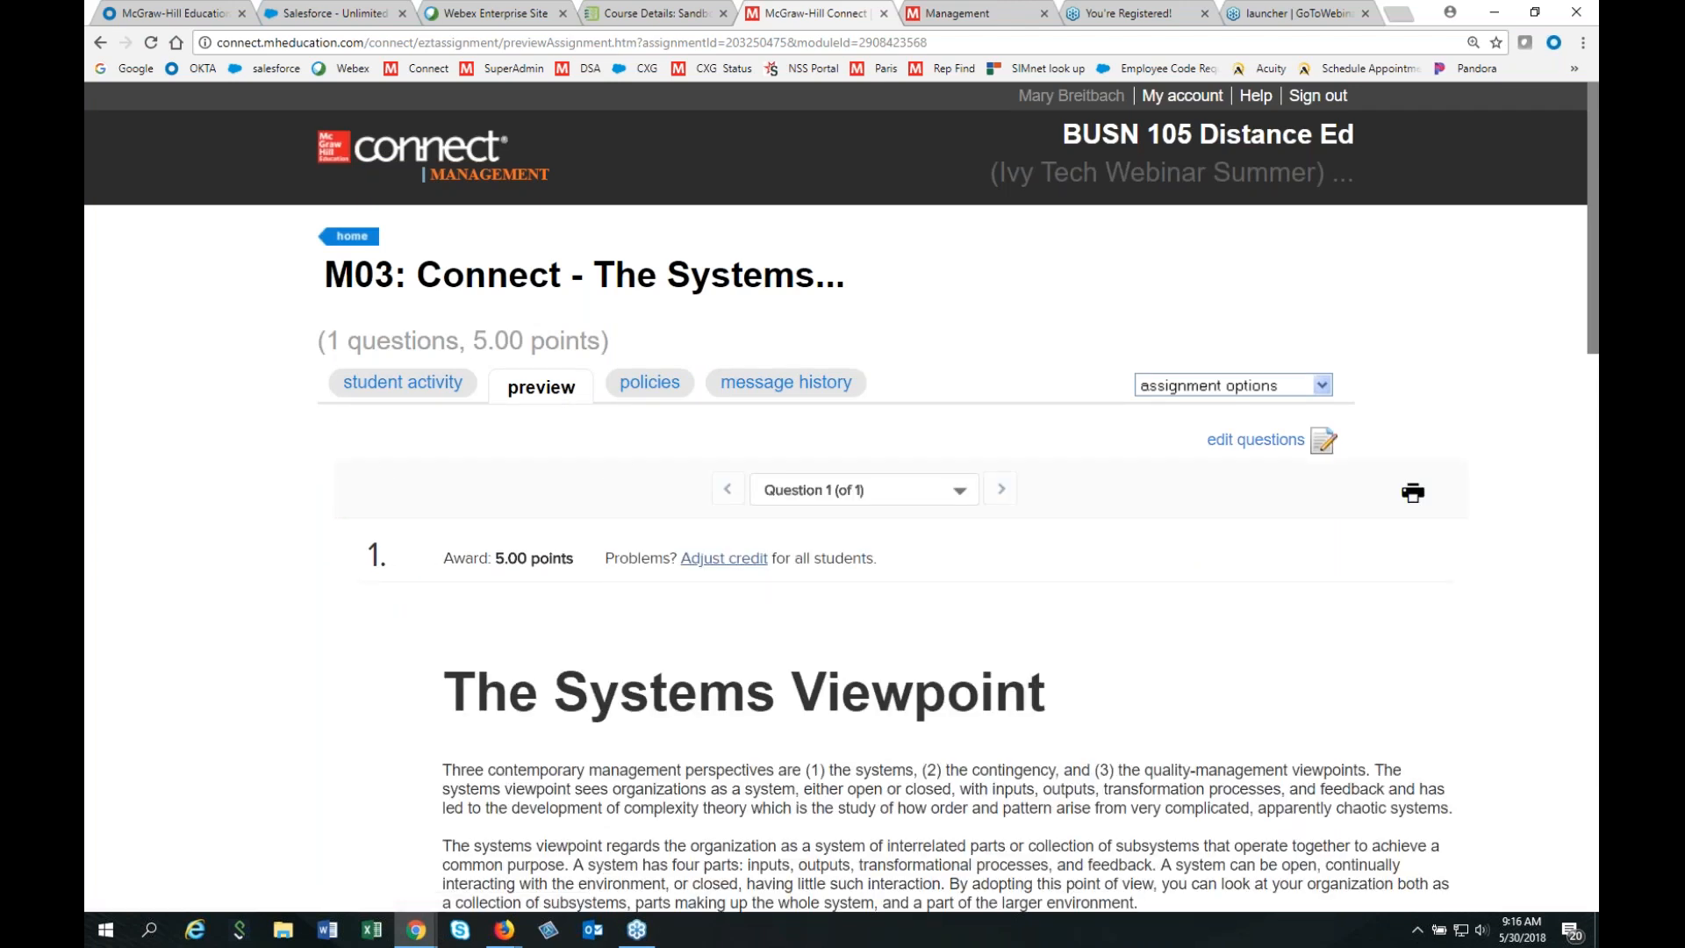
Examine the Systems Viewpoint question in the preview, from its case text to the answer items sorted under the category columns.
{"action": "scroll", "coordinate": [843, 498], "scroll_direction": "down", "scroll_amount": 1}
{"action": "scroll", "coordinate": [843, 498], "scroll_direction": "down", "scroll_amount": 4}
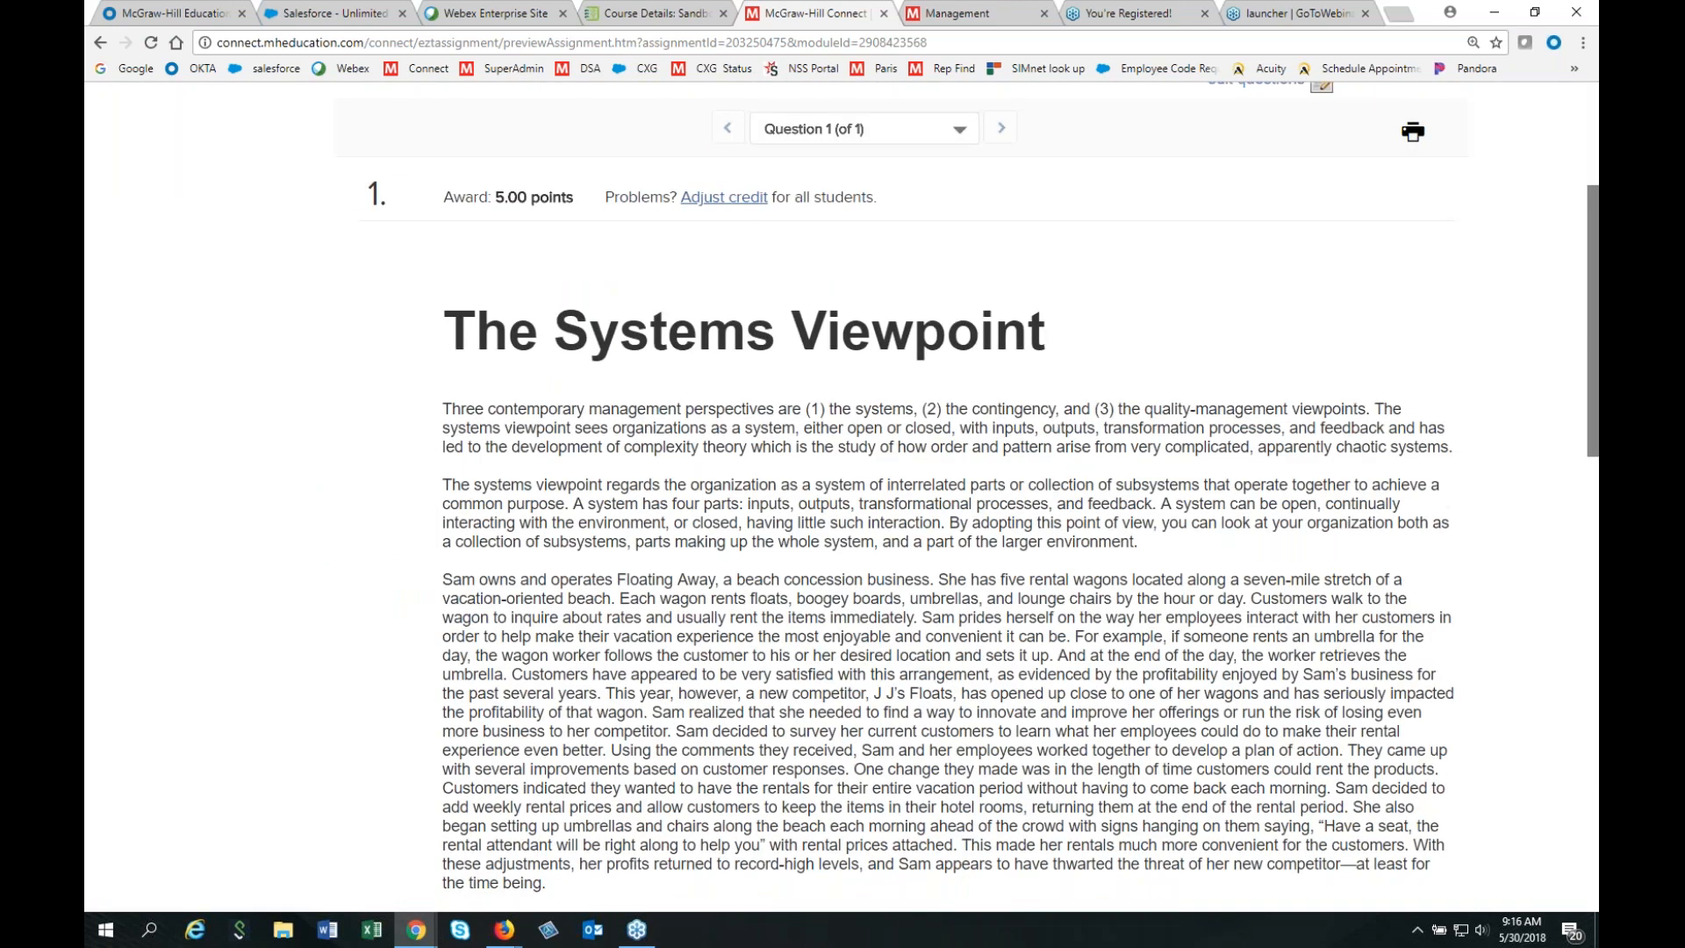
{"action": "scroll", "coordinate": [843, 498], "scroll_direction": "down", "scroll_amount": 2}
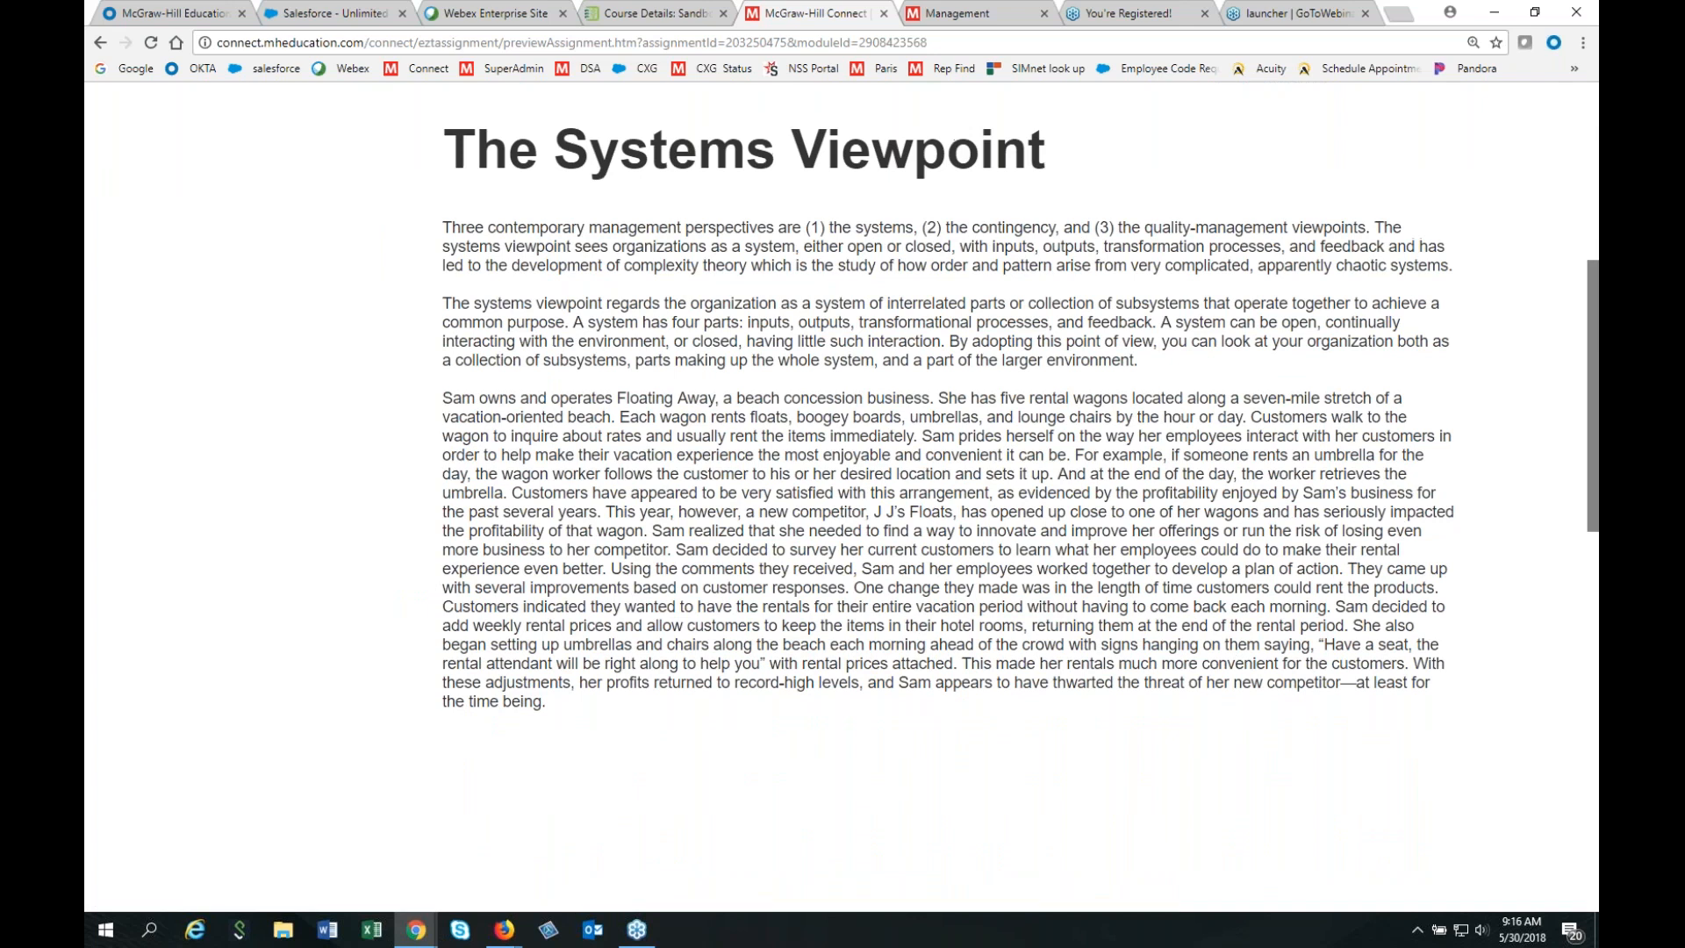
{"action": "scroll", "coordinate": [843, 498], "scroll_direction": "down", "scroll_amount": 5}
{"action": "scroll", "coordinate": [842, 498], "scroll_direction": "up", "scroll_amount": 1}
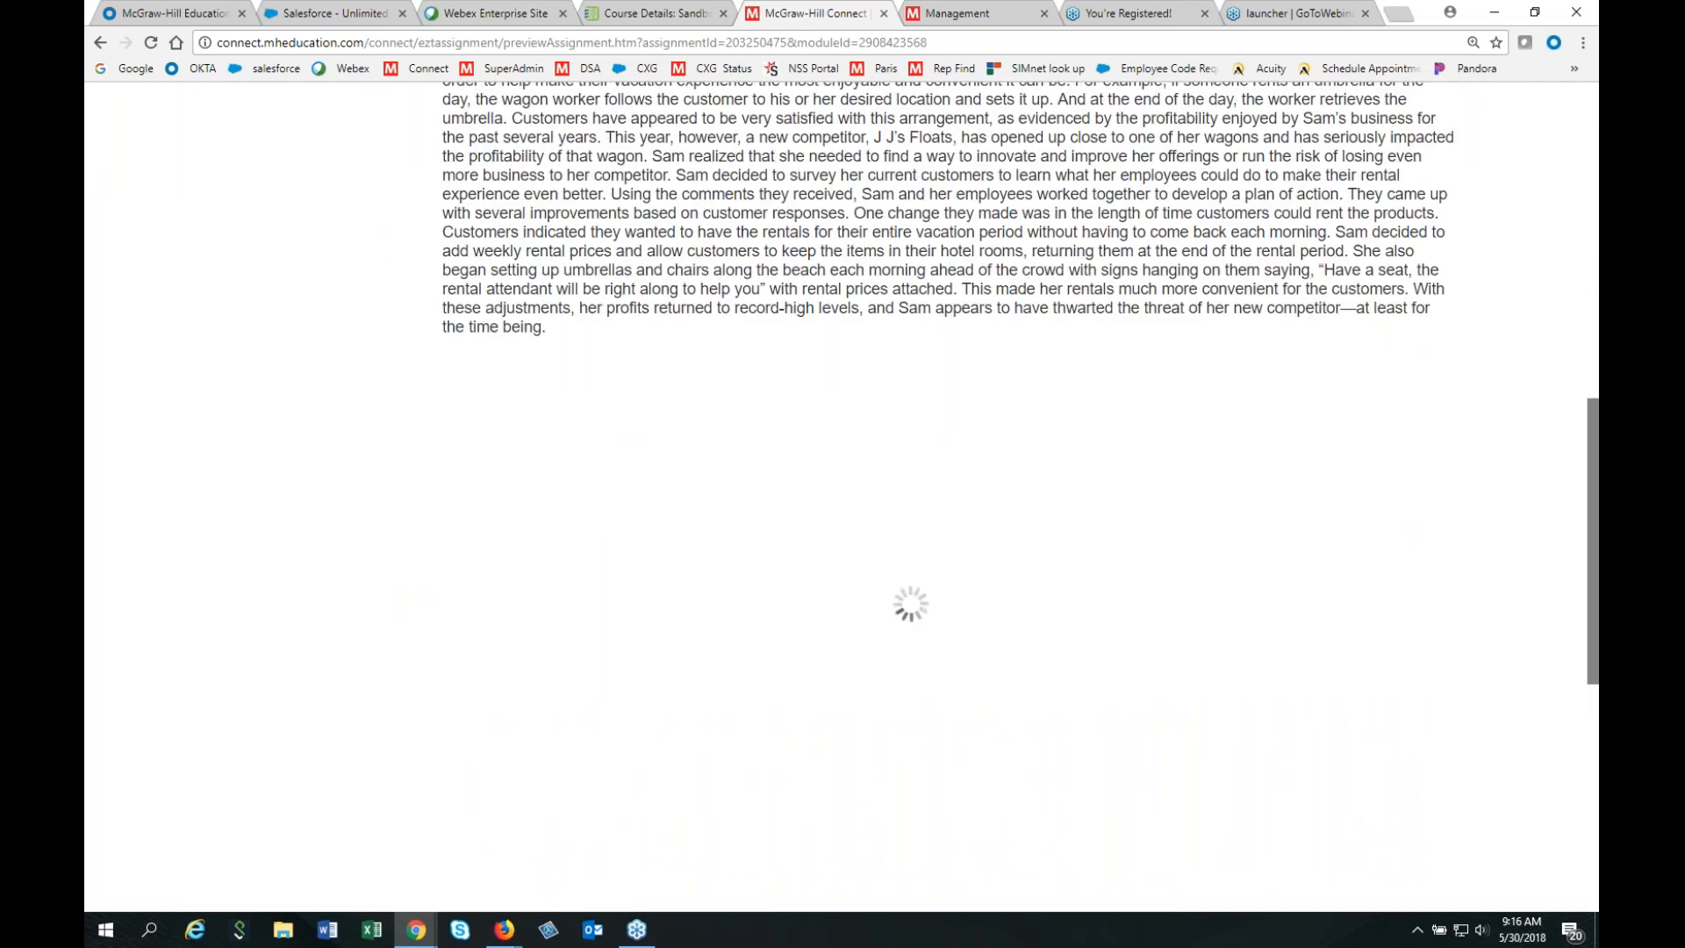
{"action": "scroll", "coordinate": [842, 497], "scroll_direction": "up", "scroll_amount": 3}
{"action": "scroll", "coordinate": [843, 498], "scroll_direction": "up", "scroll_amount": 4}
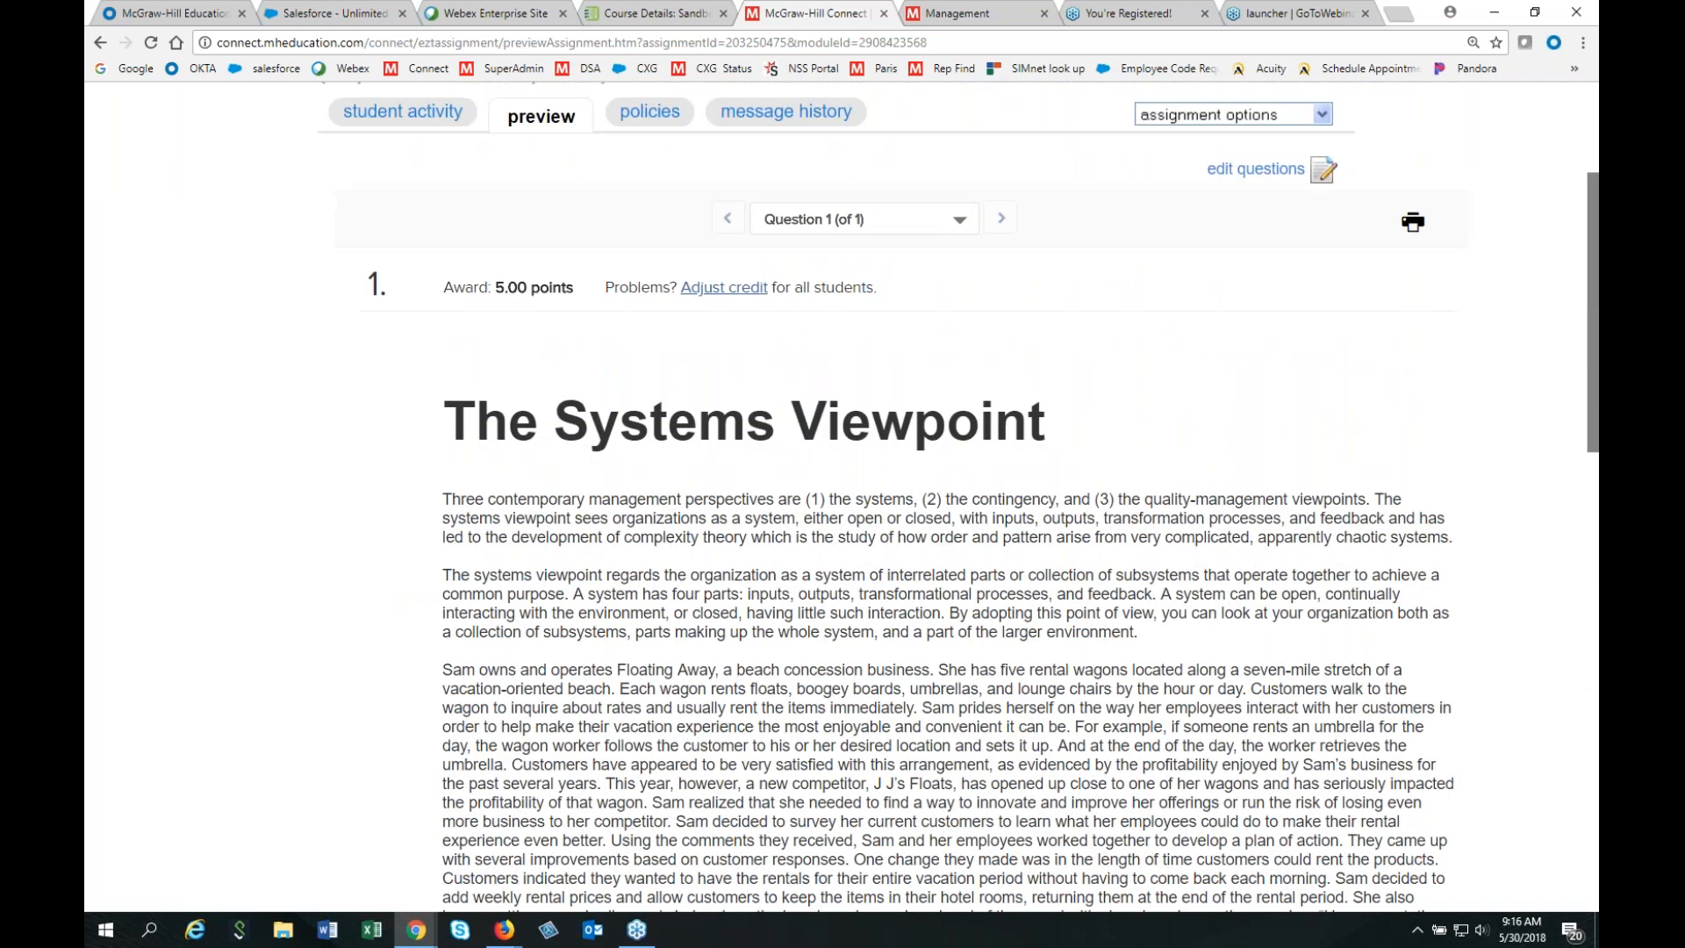
{"action": "scroll", "coordinate": [842, 498], "scroll_direction": "down", "scroll_amount": 3}
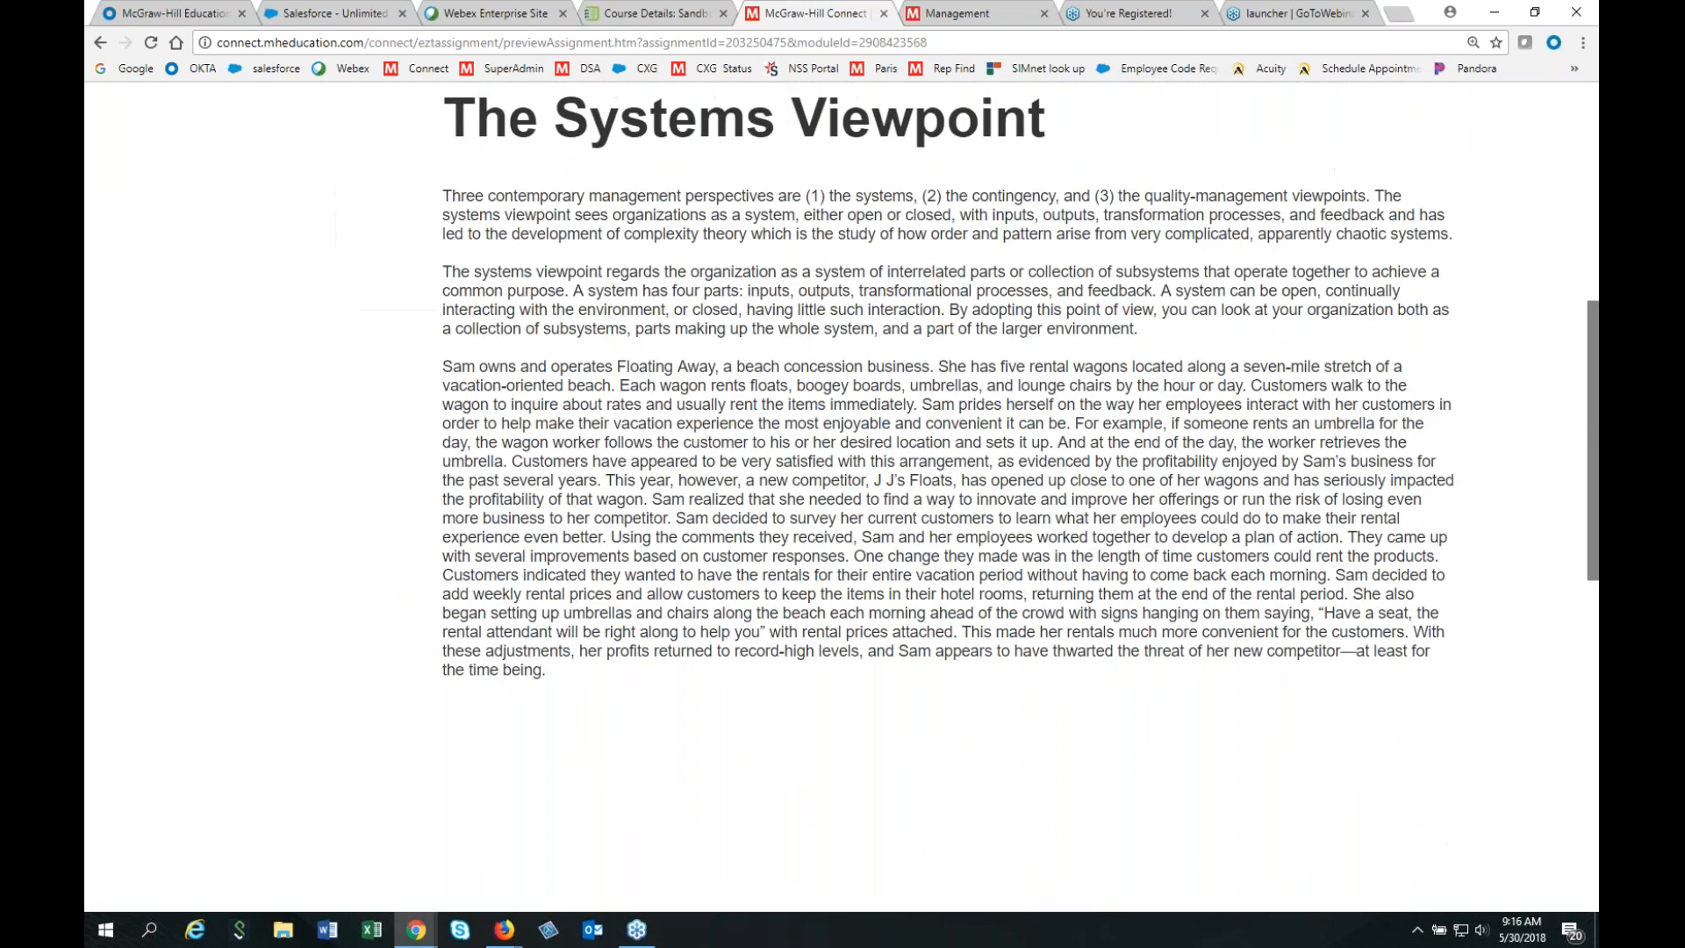
{"action": "scroll", "coordinate": [843, 498], "scroll_direction": "up", "scroll_amount": 4}
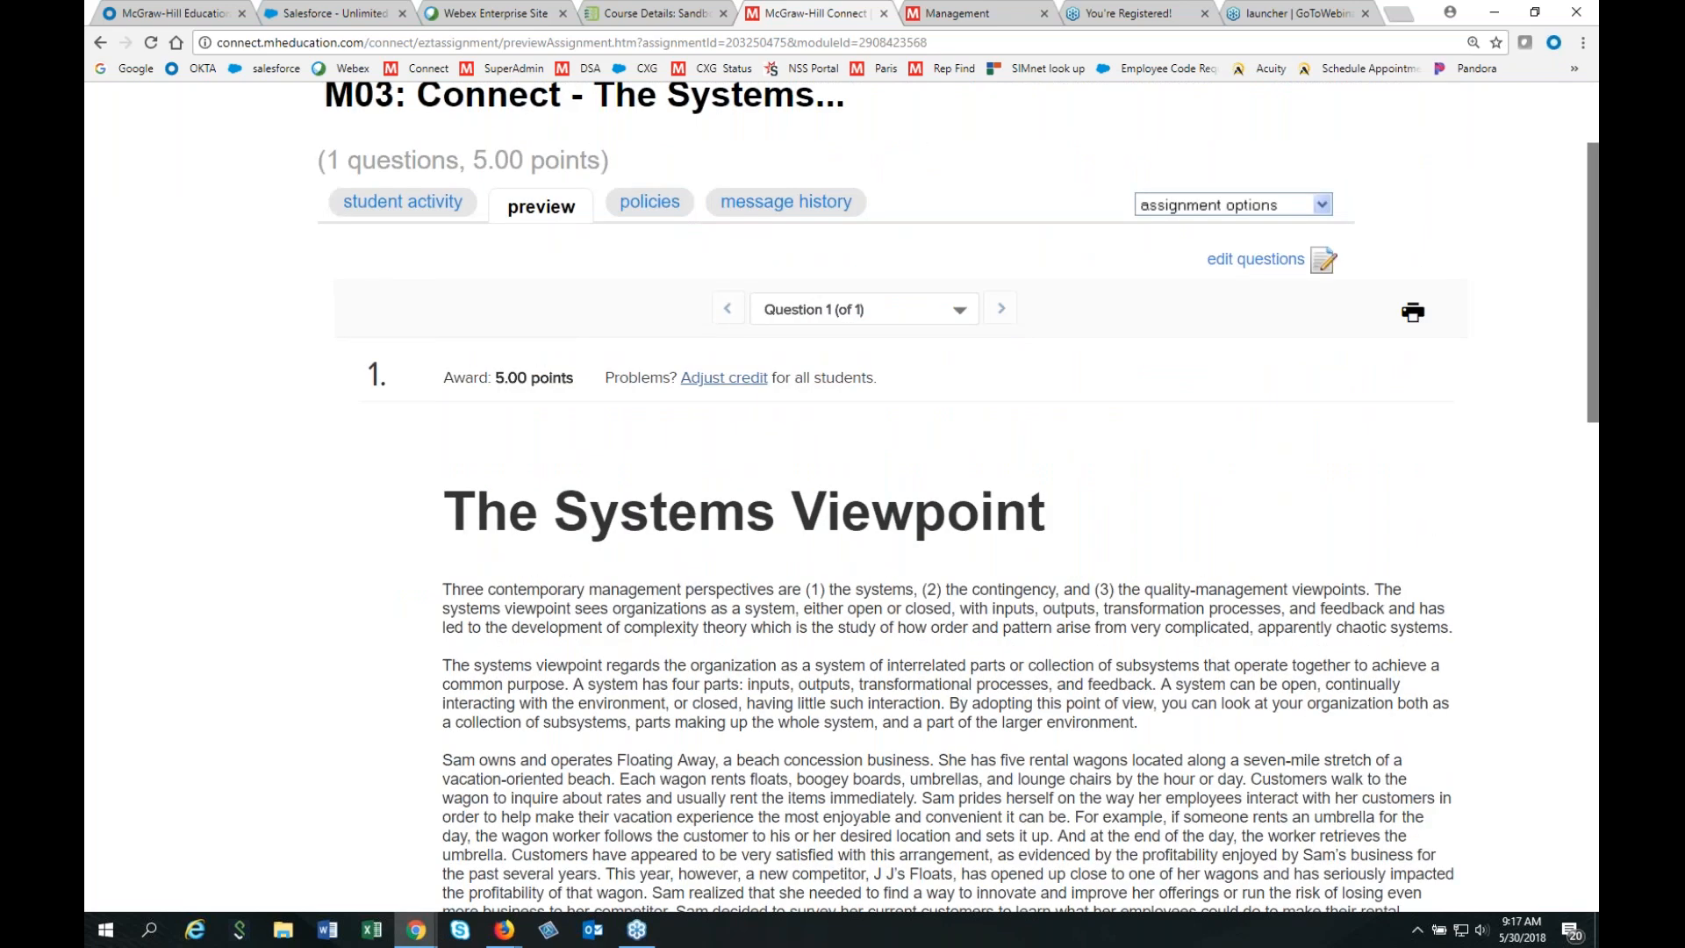
{"action": "scroll", "coordinate": [843, 497], "scroll_direction": "down", "scroll_amount": 8}
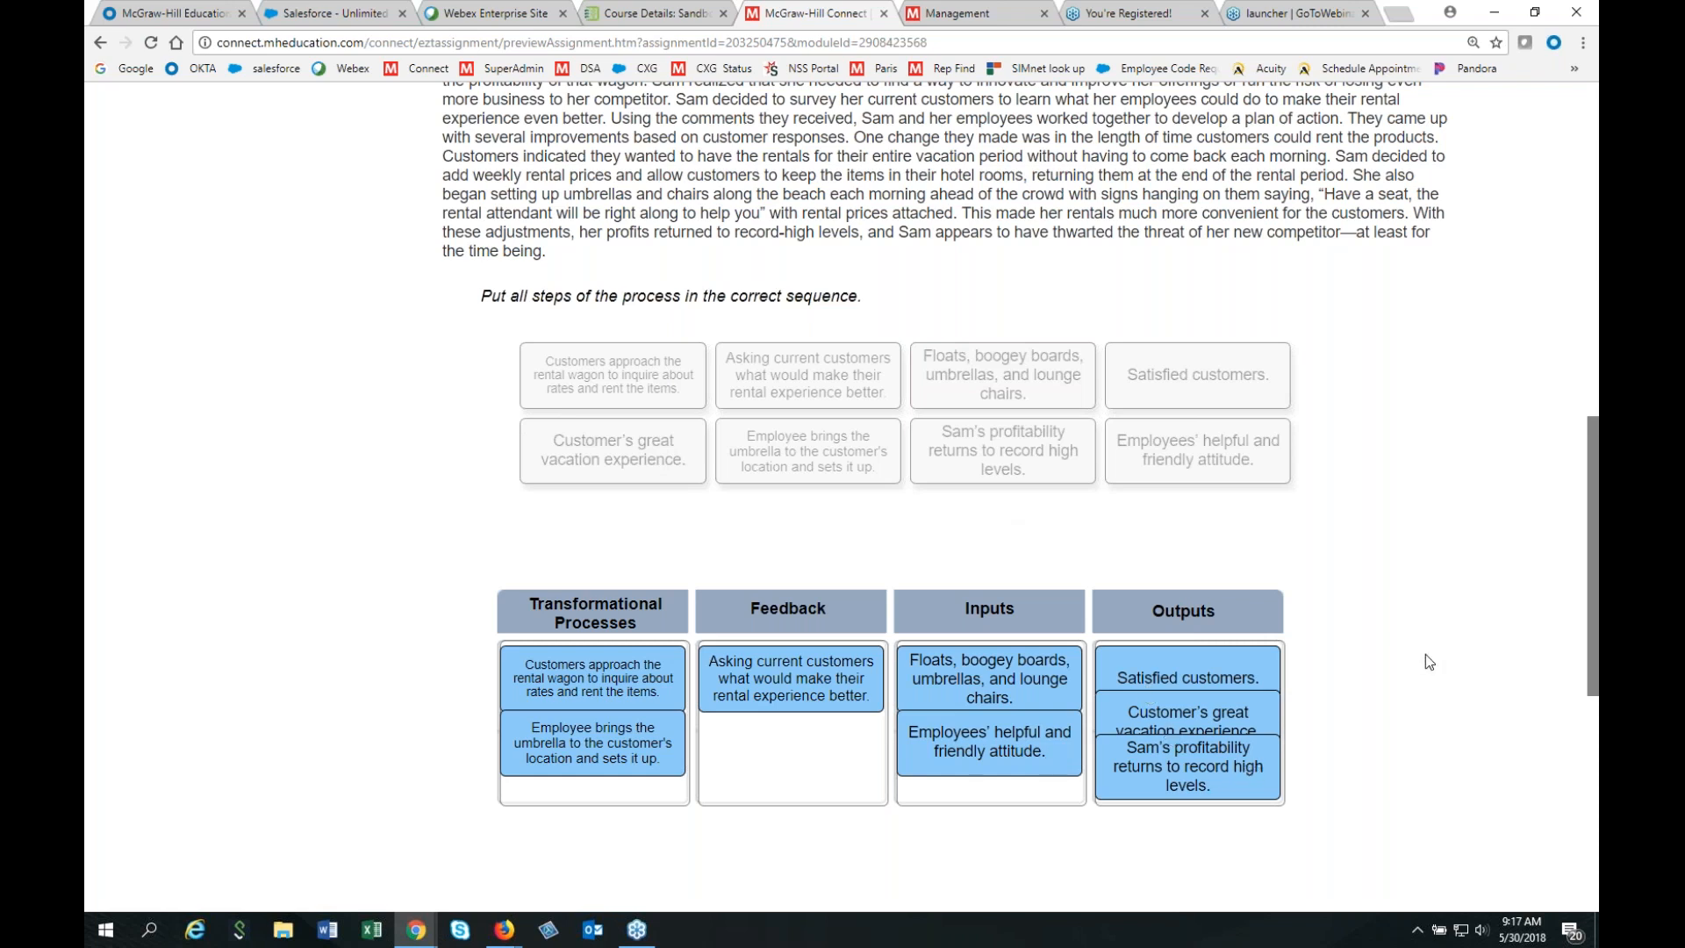
{"action": "scroll", "coordinate": [1425, 655], "scroll_direction": "up", "scroll_amount": 1}
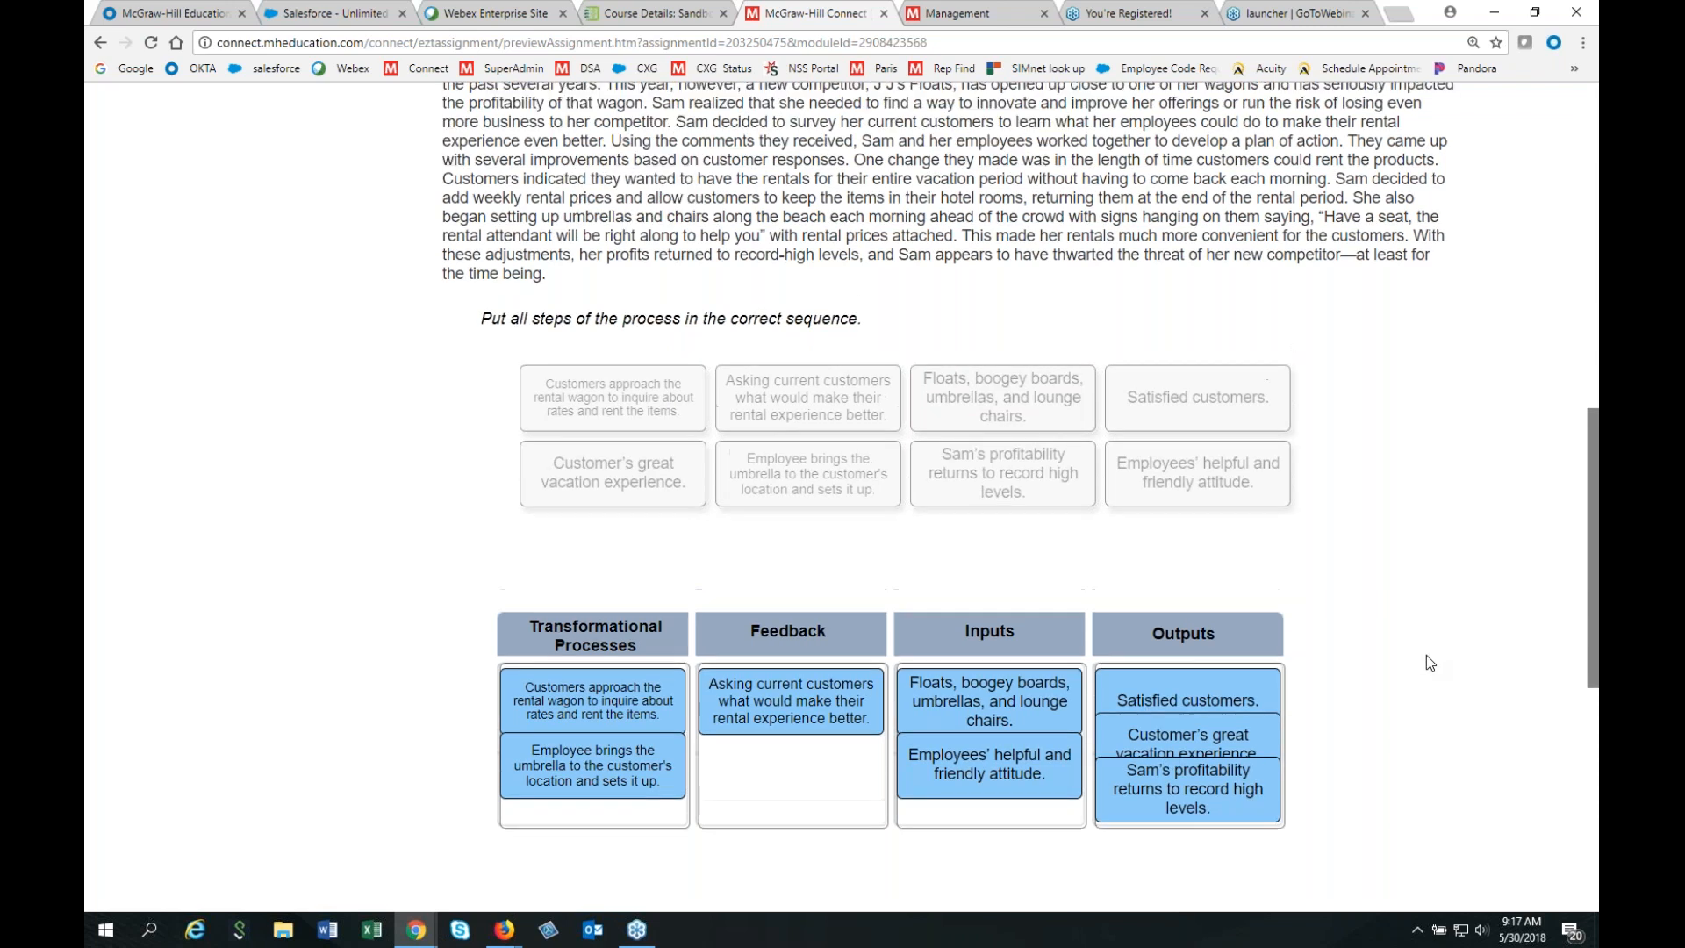
{"action": "scroll", "coordinate": [1425, 655], "scroll_direction": "up", "scroll_amount": 6}
{"action": "scroll", "coordinate": [1426, 655], "scroll_direction": "up", "scroll_amount": 4}
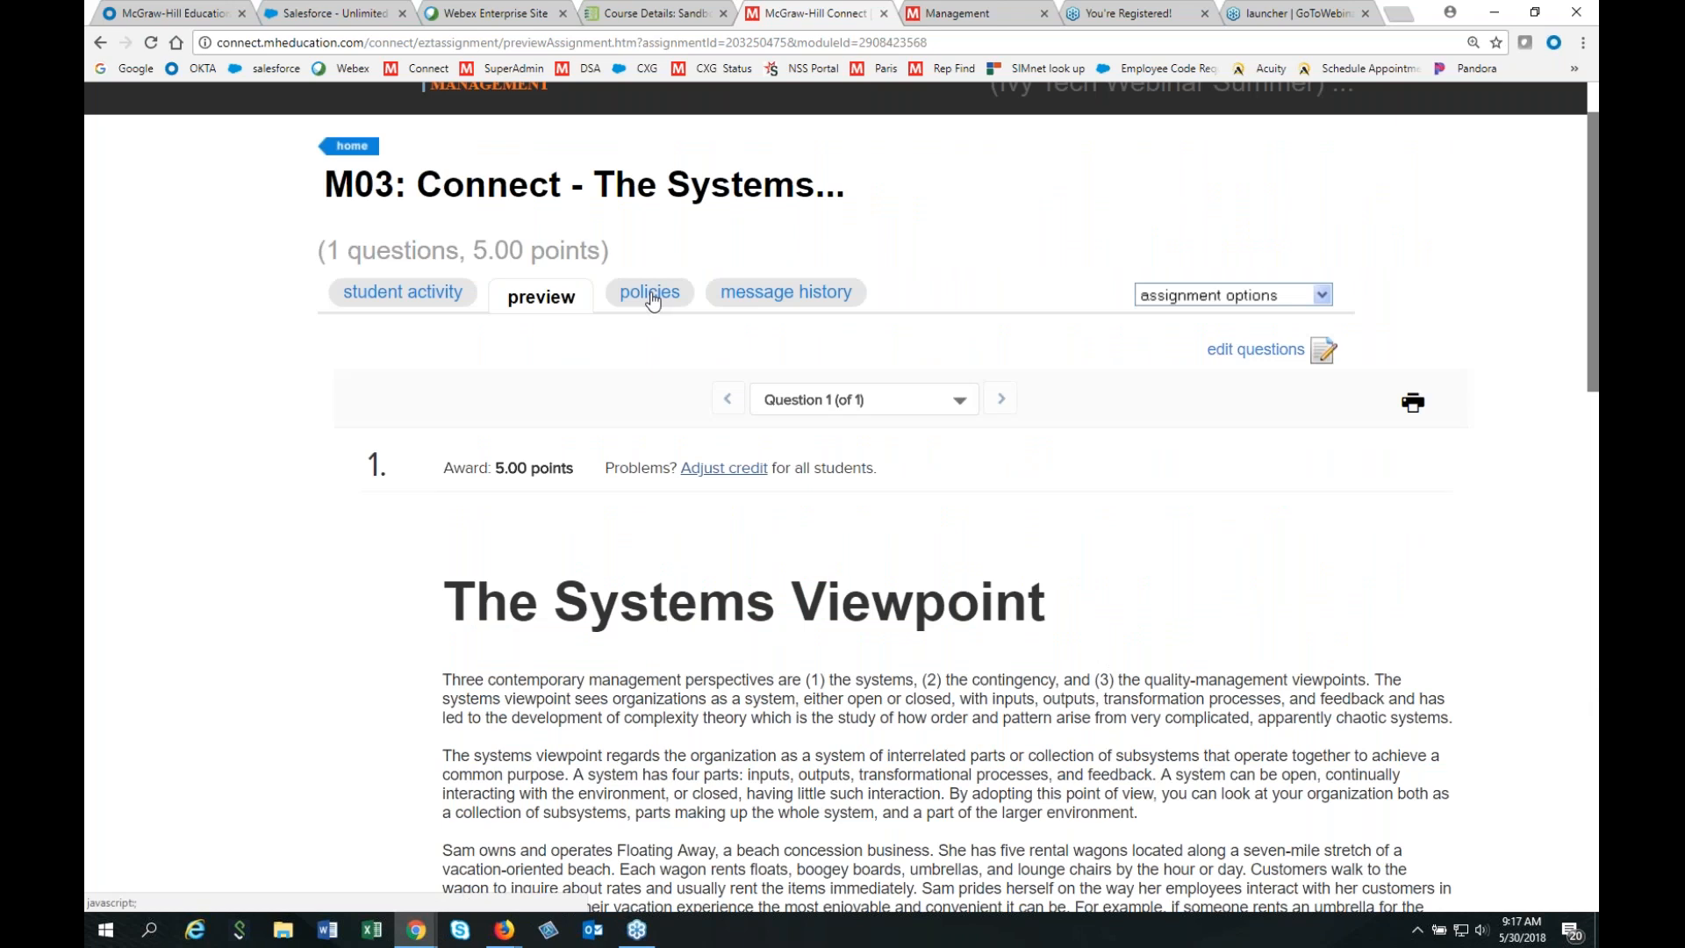
Review the Systems Viewpoint assignment's policies on availability, attempts, resources and feedback, and return to the section's home page.
{"action": "left_click", "coordinate": [643, 297]}
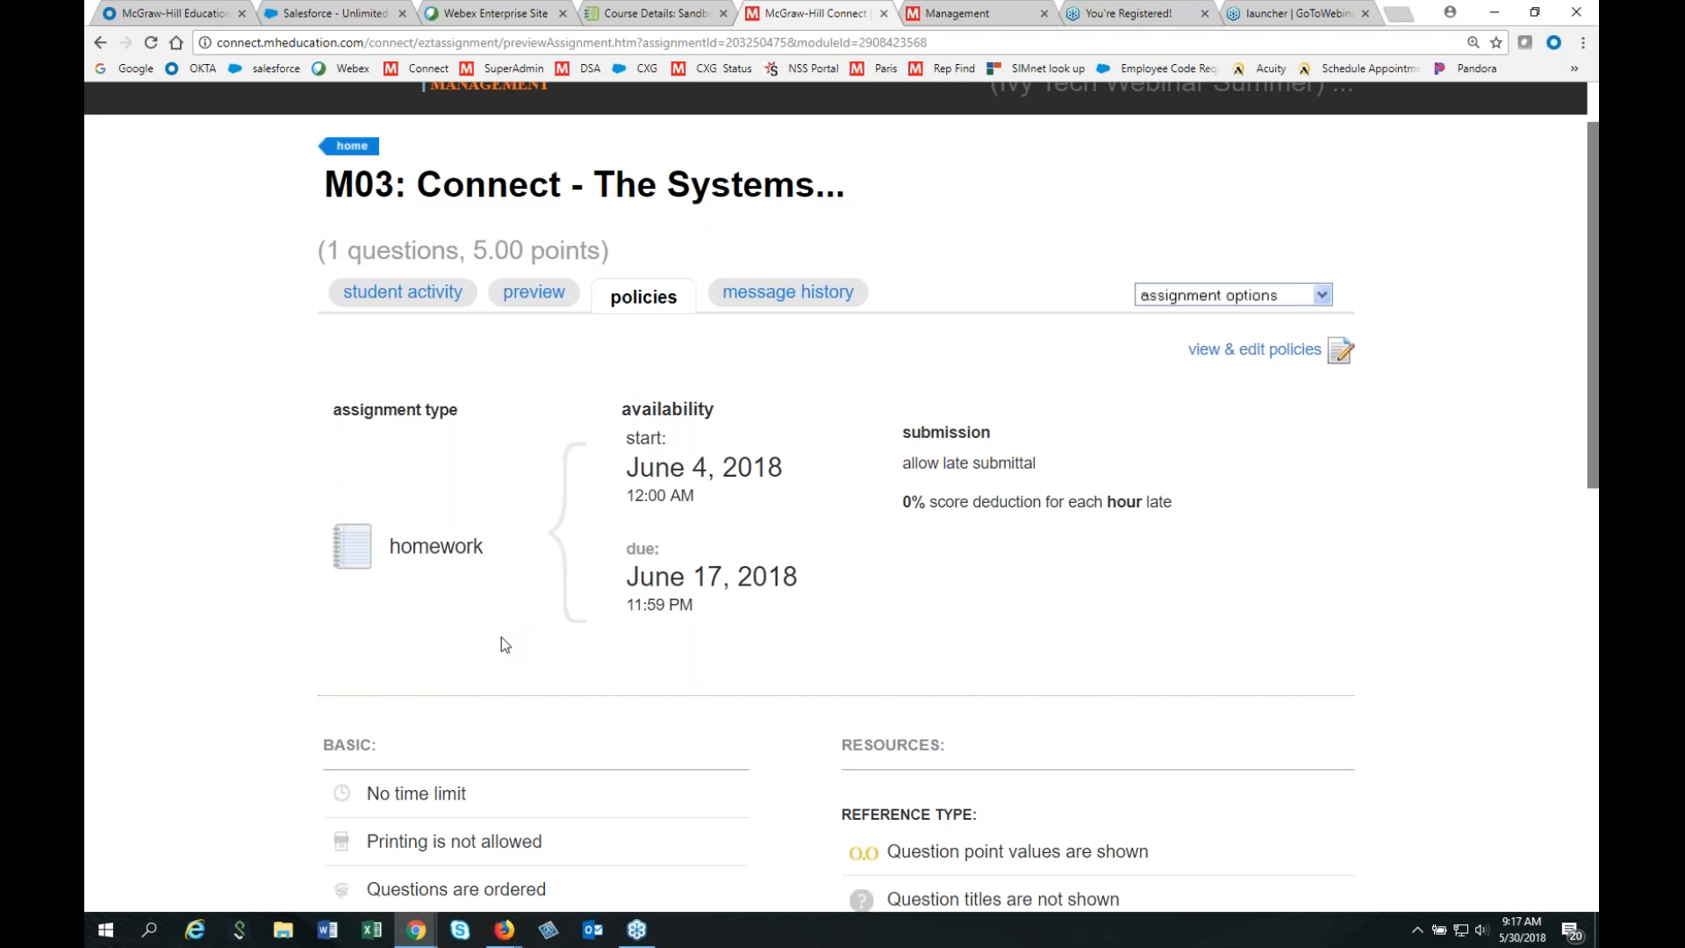
{"action": "scroll", "coordinate": [502, 639], "scroll_direction": "down", "scroll_amount": 4}
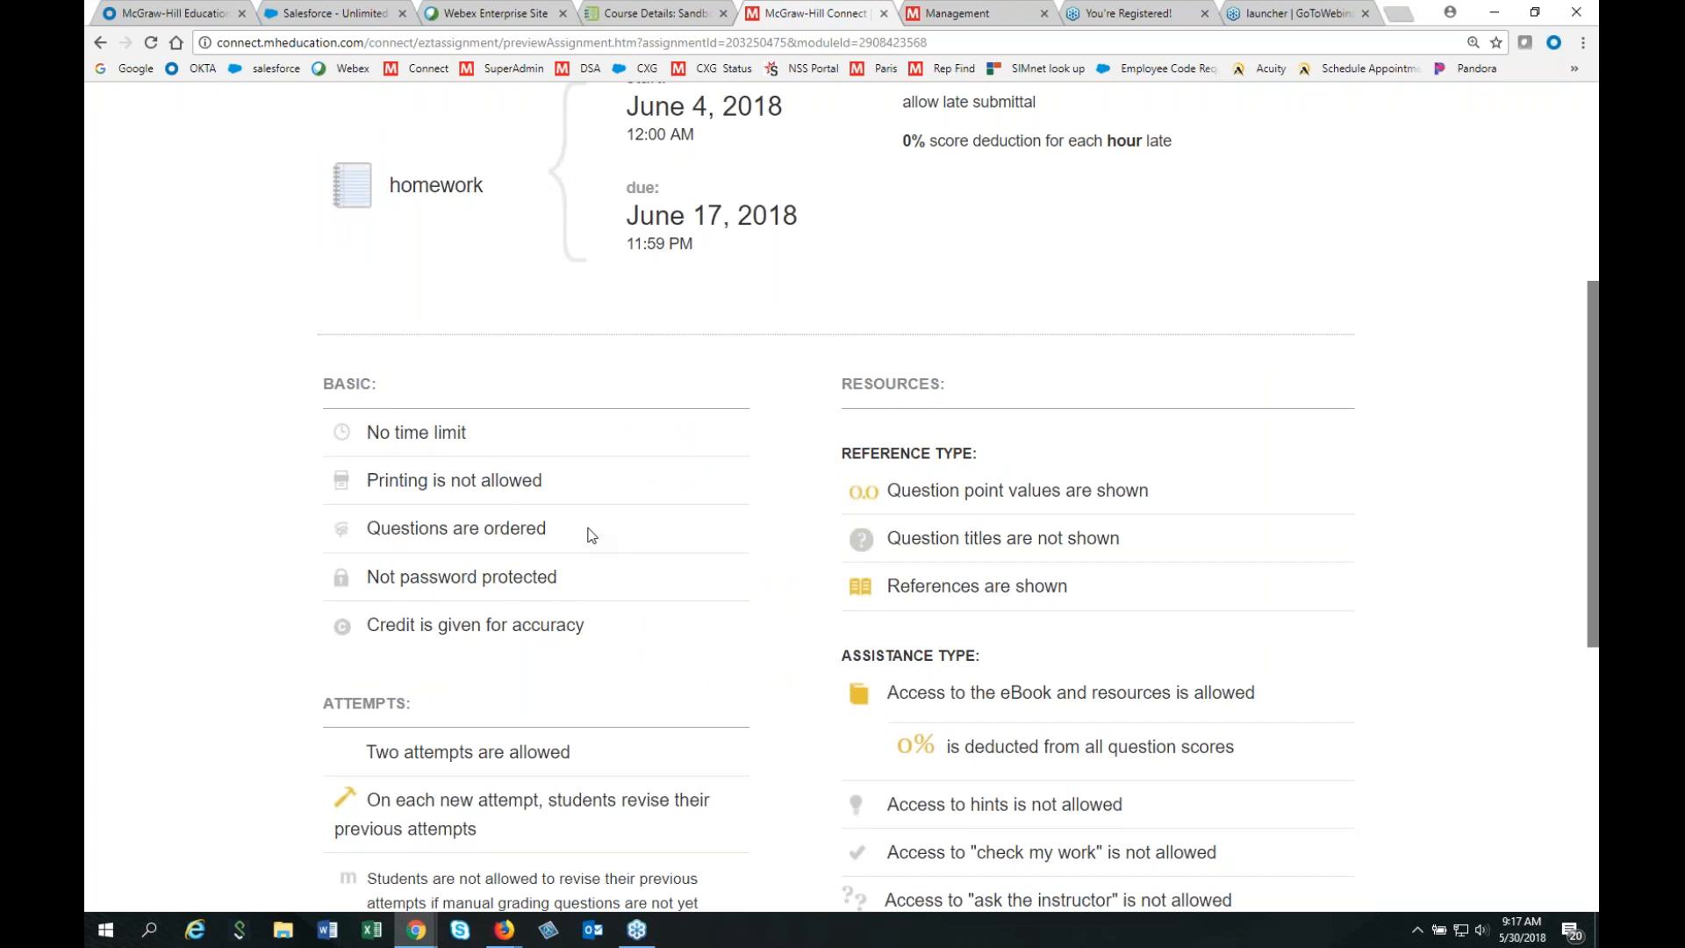
{"action": "scroll", "coordinate": [656, 607], "scroll_direction": "down", "scroll_amount": 3}
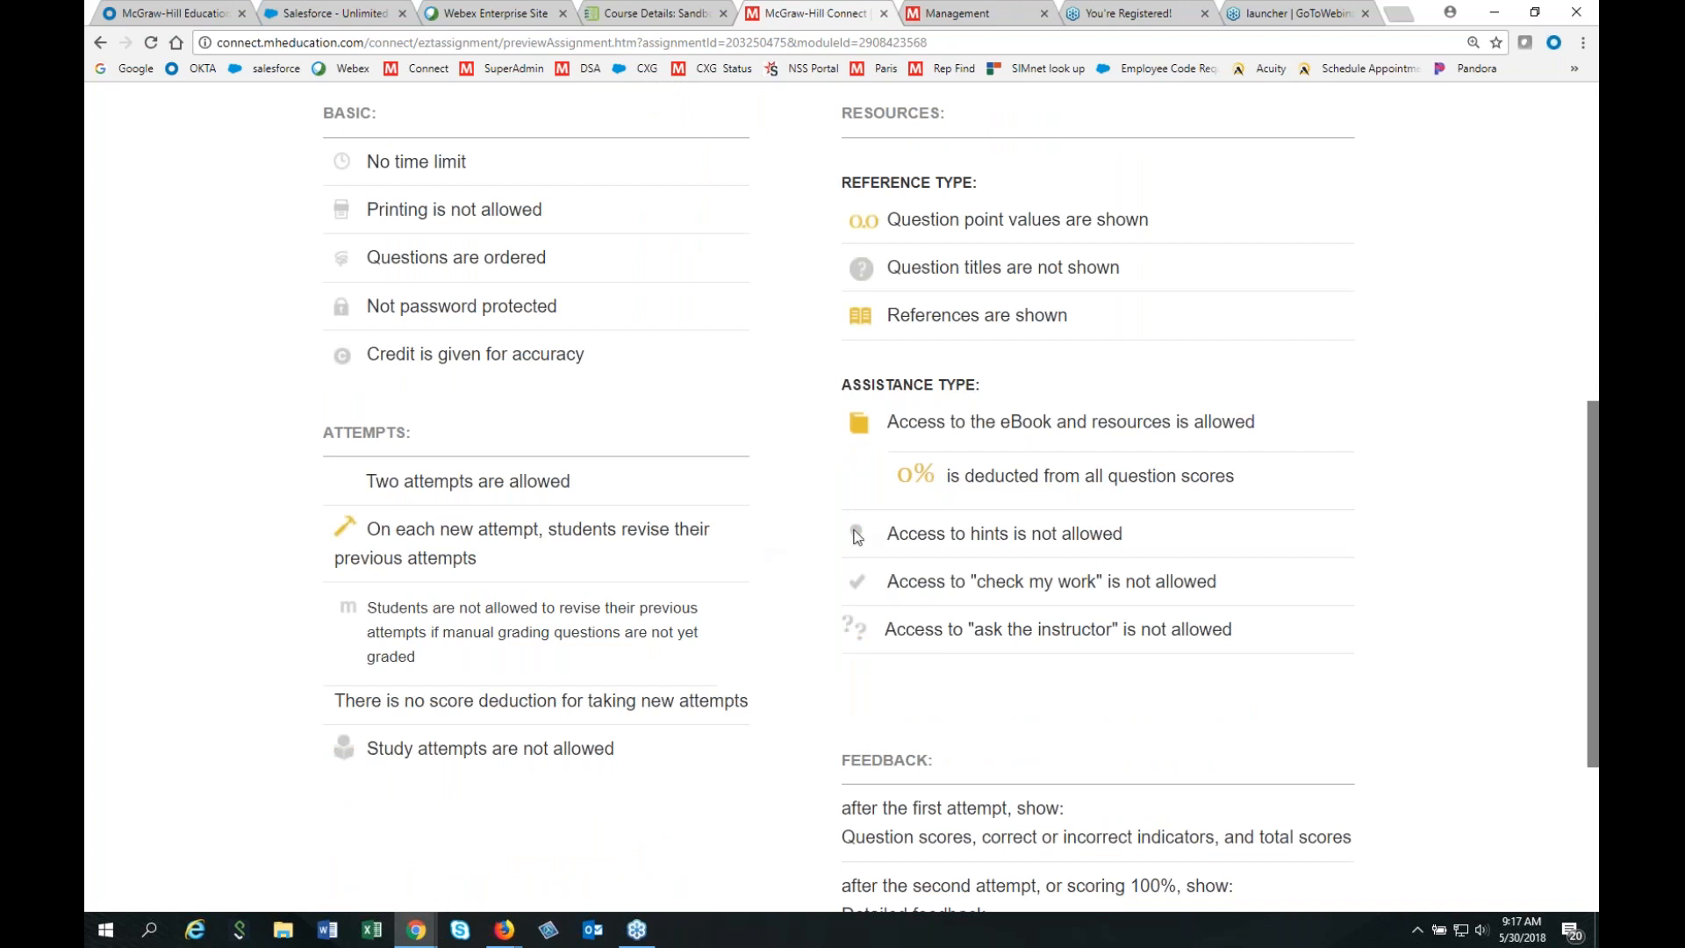
{"action": "scroll", "coordinate": [858, 537], "scroll_direction": "up", "scroll_amount": 3}
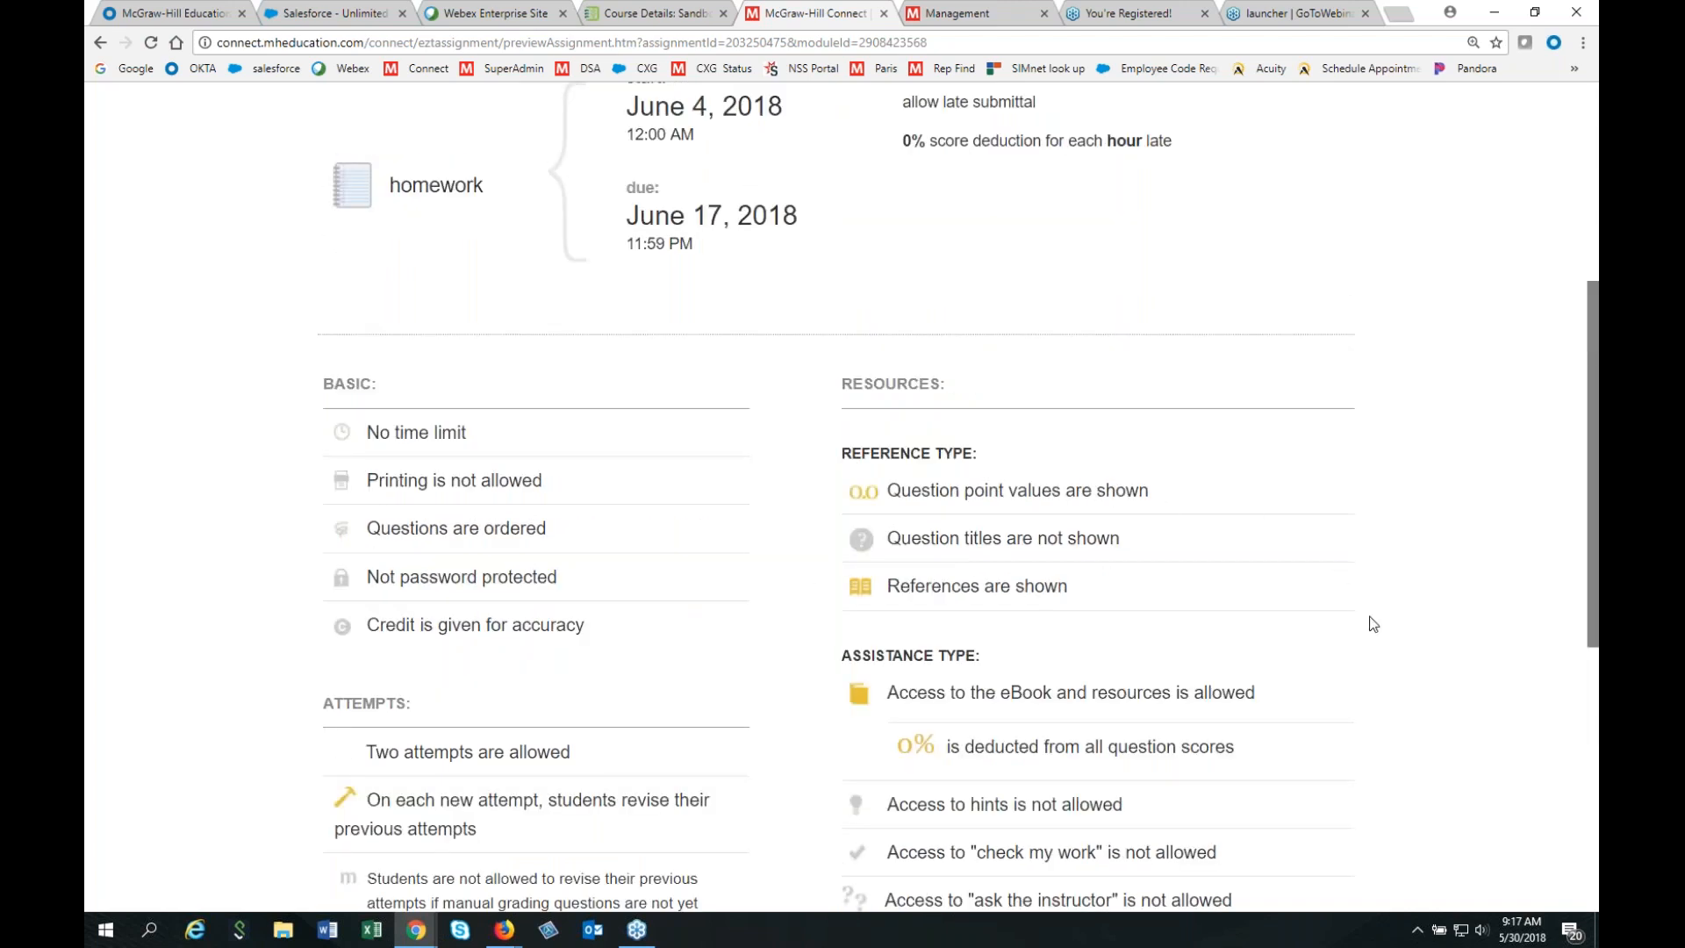
{"action": "scroll", "coordinate": [1375, 625], "scroll_direction": "down", "scroll_amount": 5}
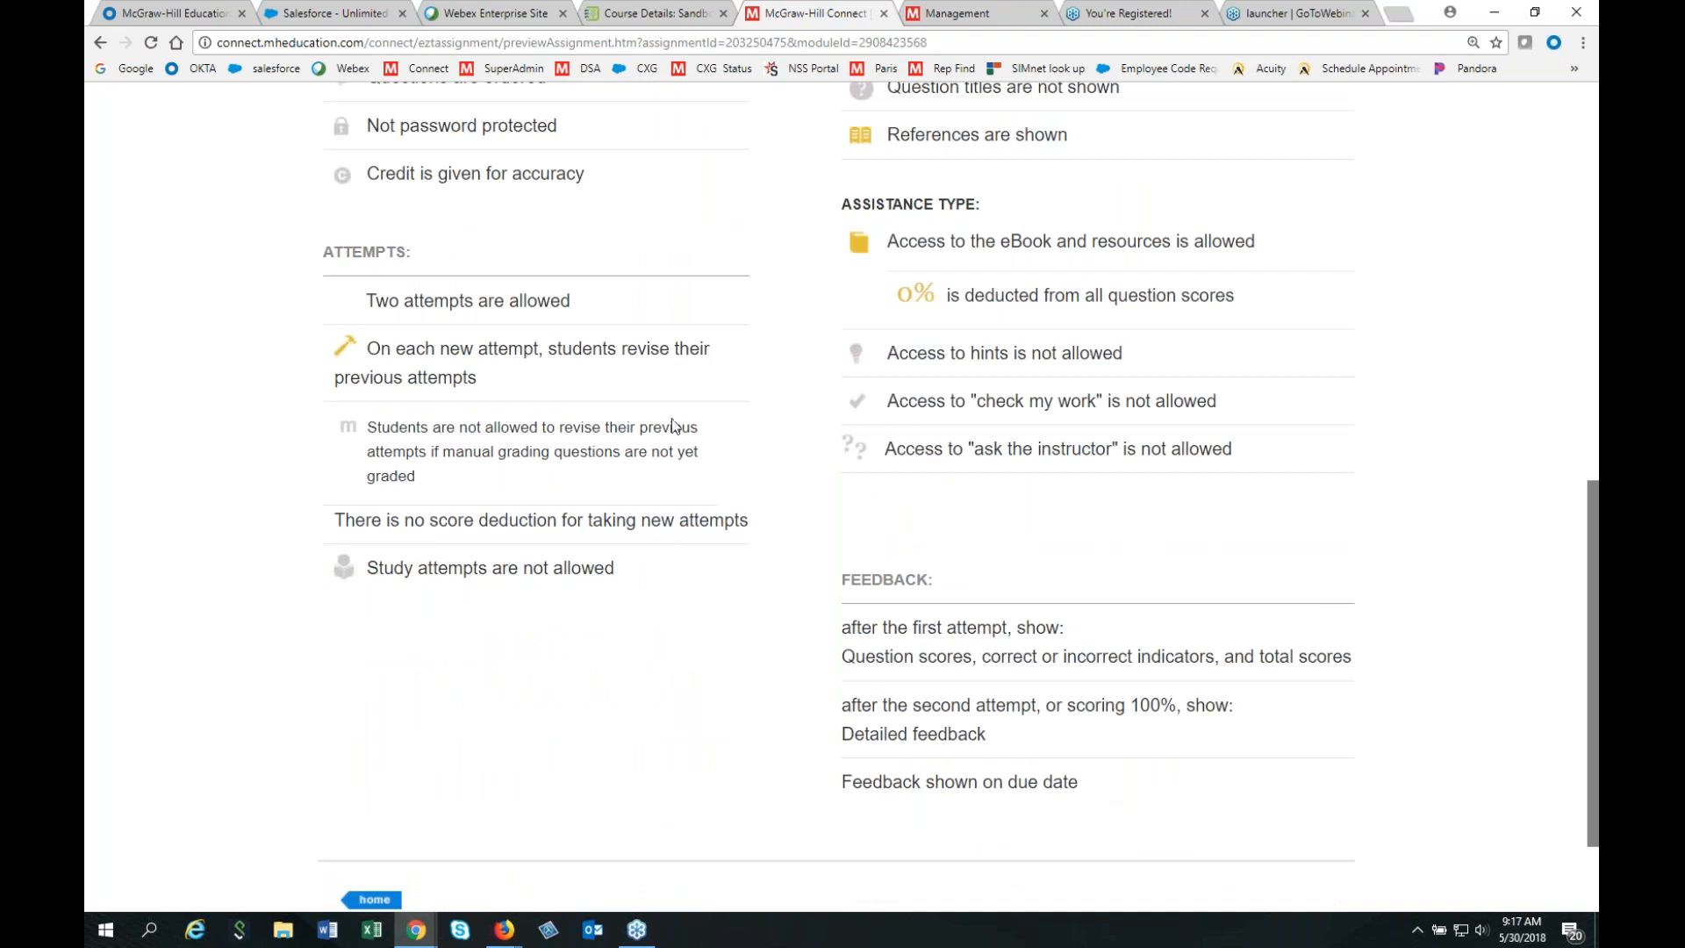
{"action": "scroll", "coordinate": [653, 695], "scroll_direction": "down", "scroll_amount": 2}
{"action": "left_click", "coordinate": [369, 752]}
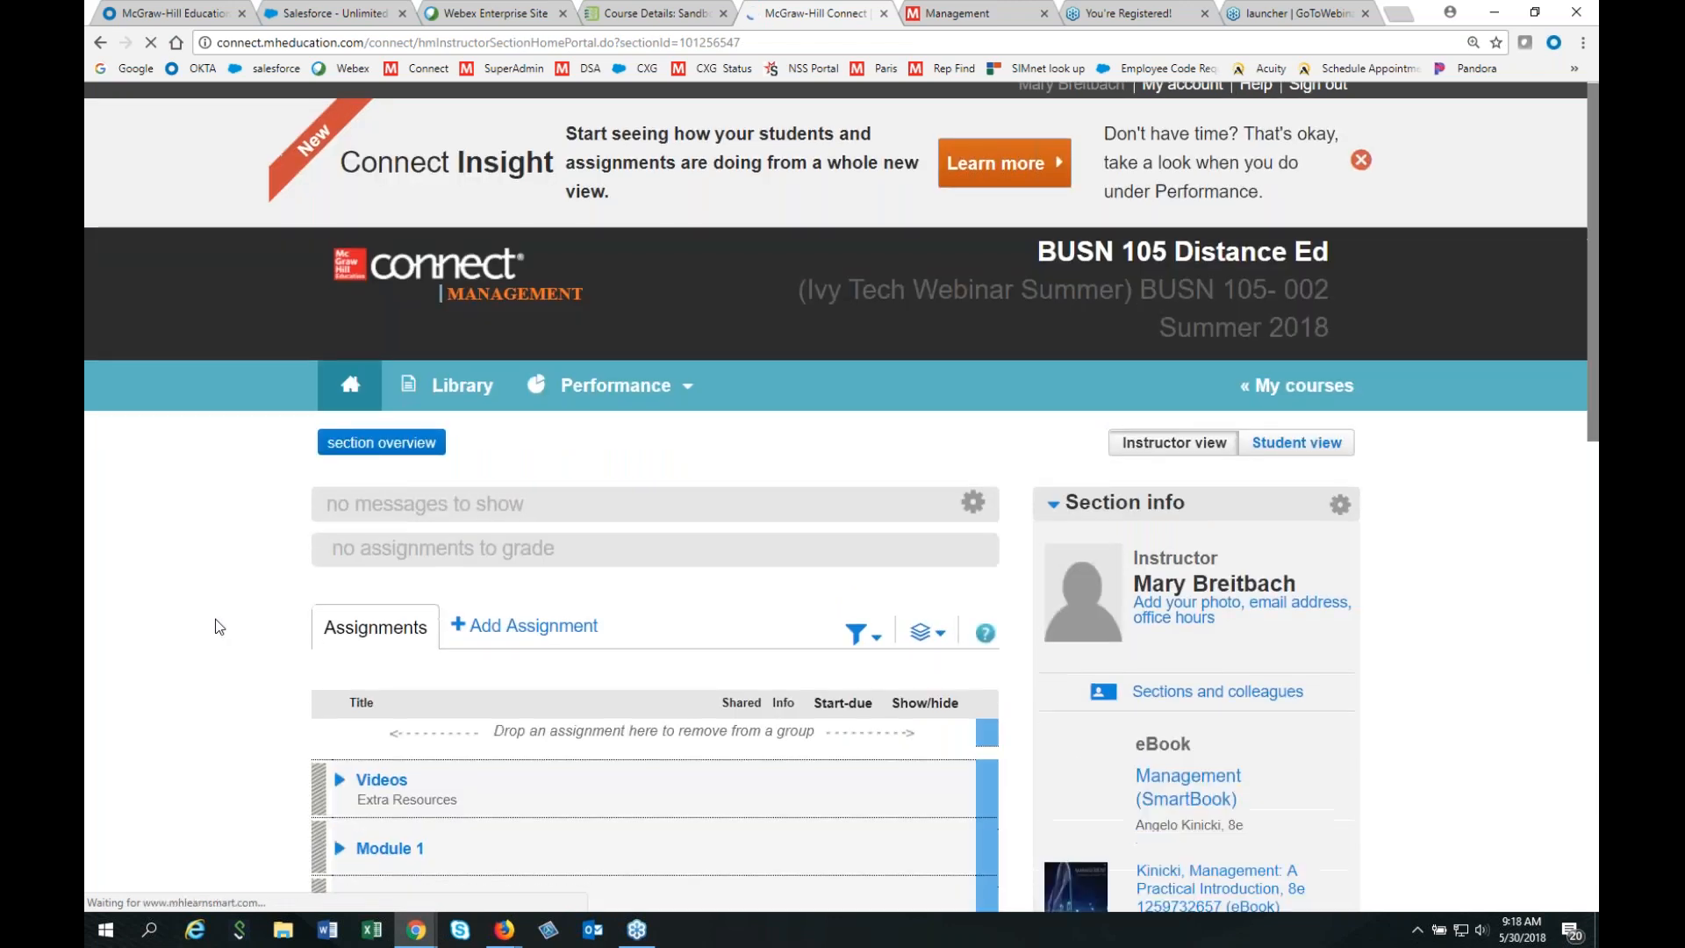
{"action": "scroll", "coordinate": [219, 628], "scroll_direction": "down", "scroll_amount": 3}
{"action": "scroll", "coordinate": [222, 589], "scroll_direction": "down", "scroll_amount": 2}
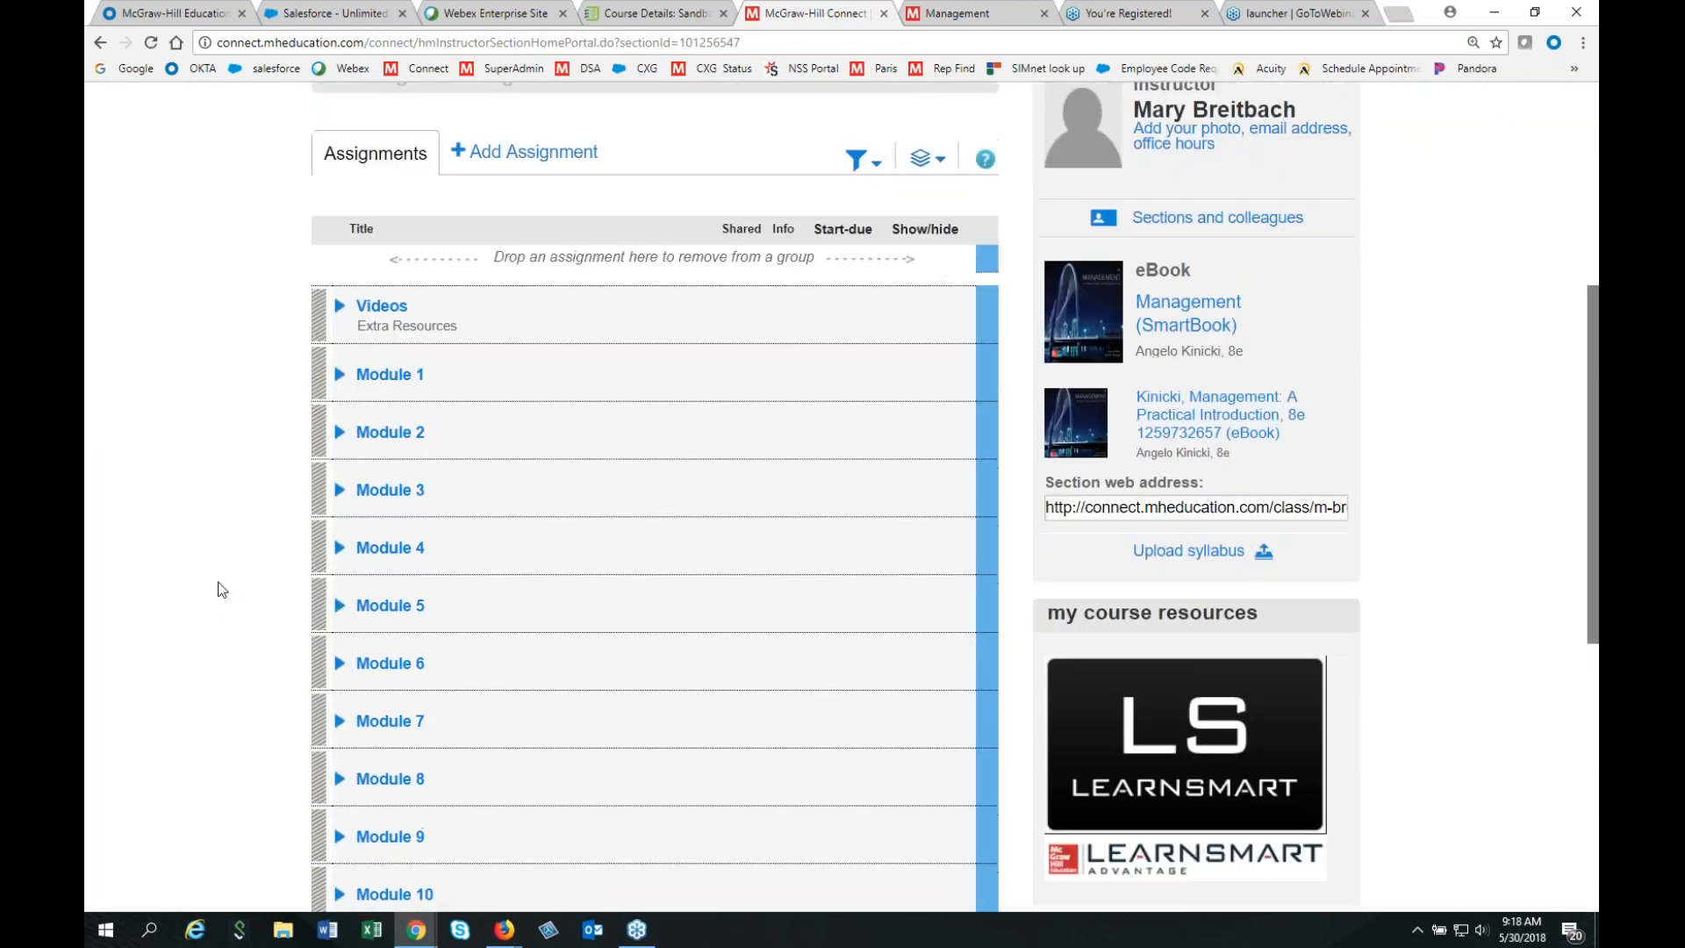
{"action": "left_click", "coordinate": [452, 650]}
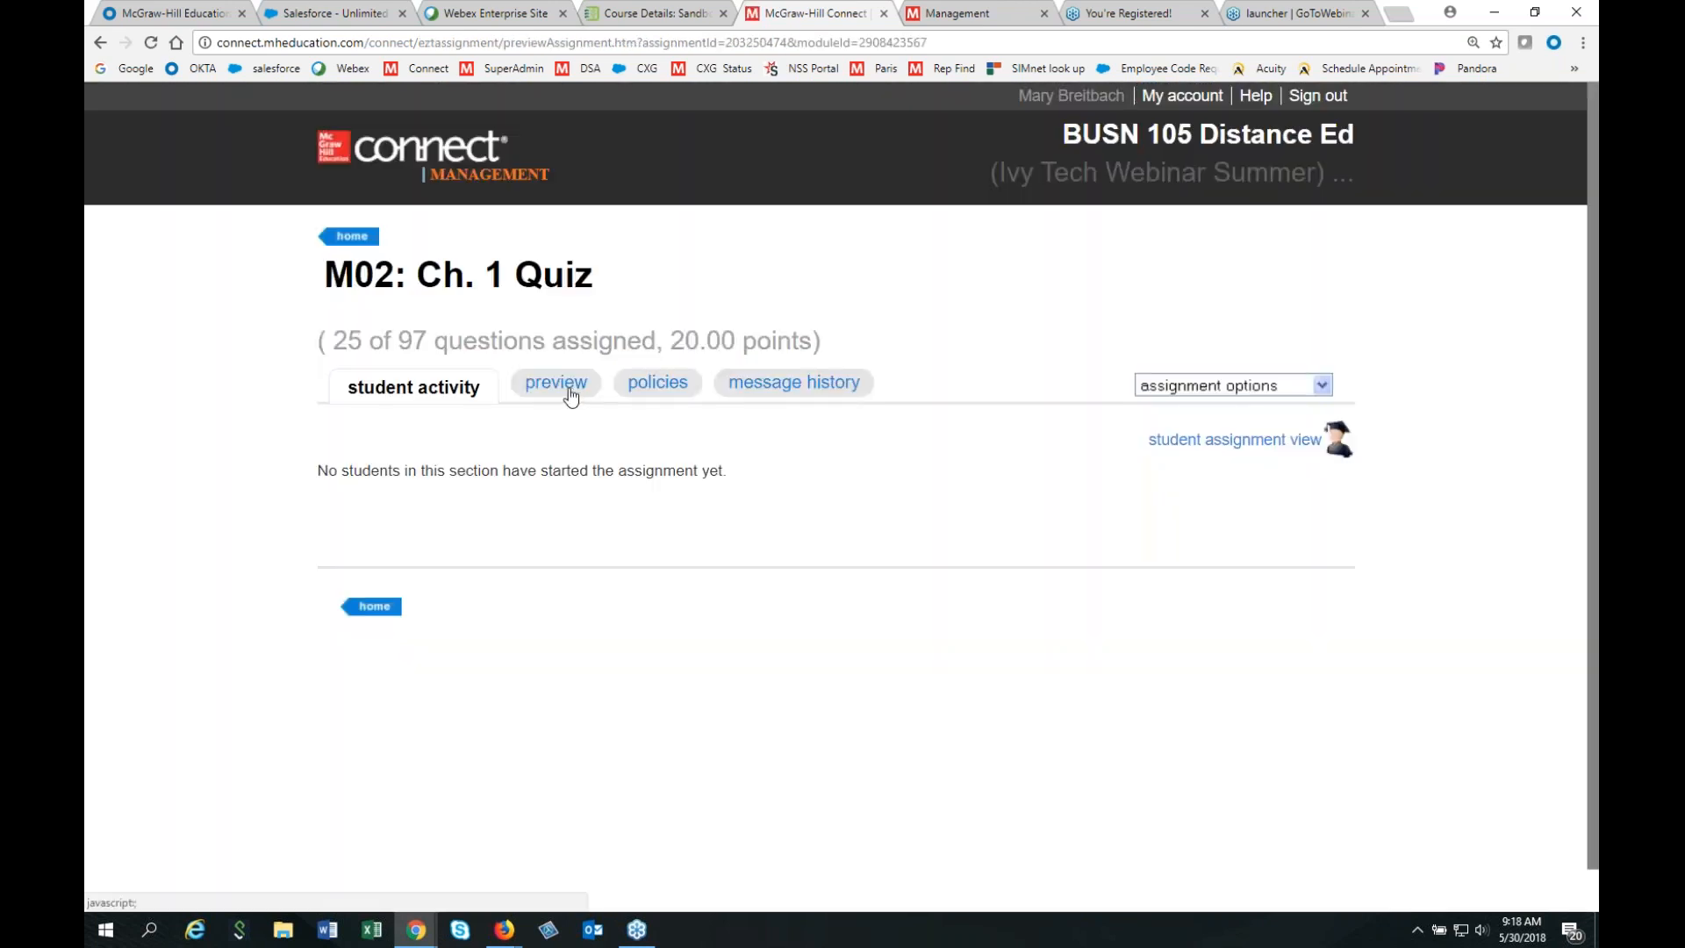
{"action": "left_click", "coordinate": [381, 607]}
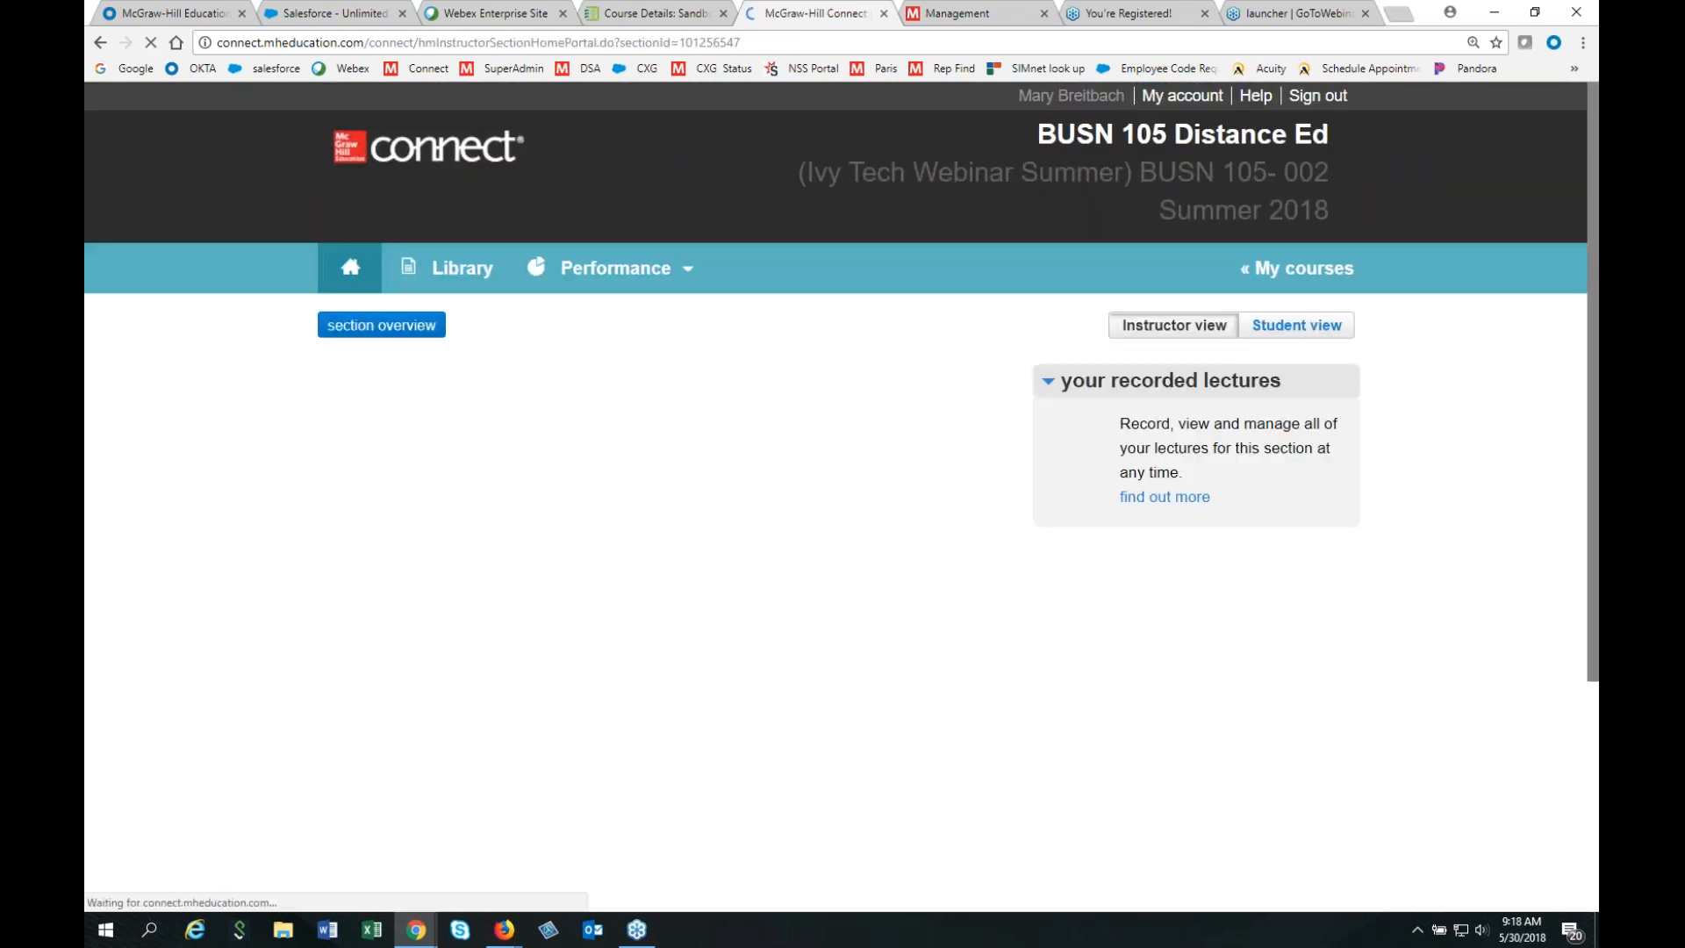
Expand Module 1 and Module 2 in the assignments list and open "M02: Ch. 1 Quiz".
{"action": "scroll", "coordinate": [263, 614], "scroll_direction": "down", "scroll_amount": 3}
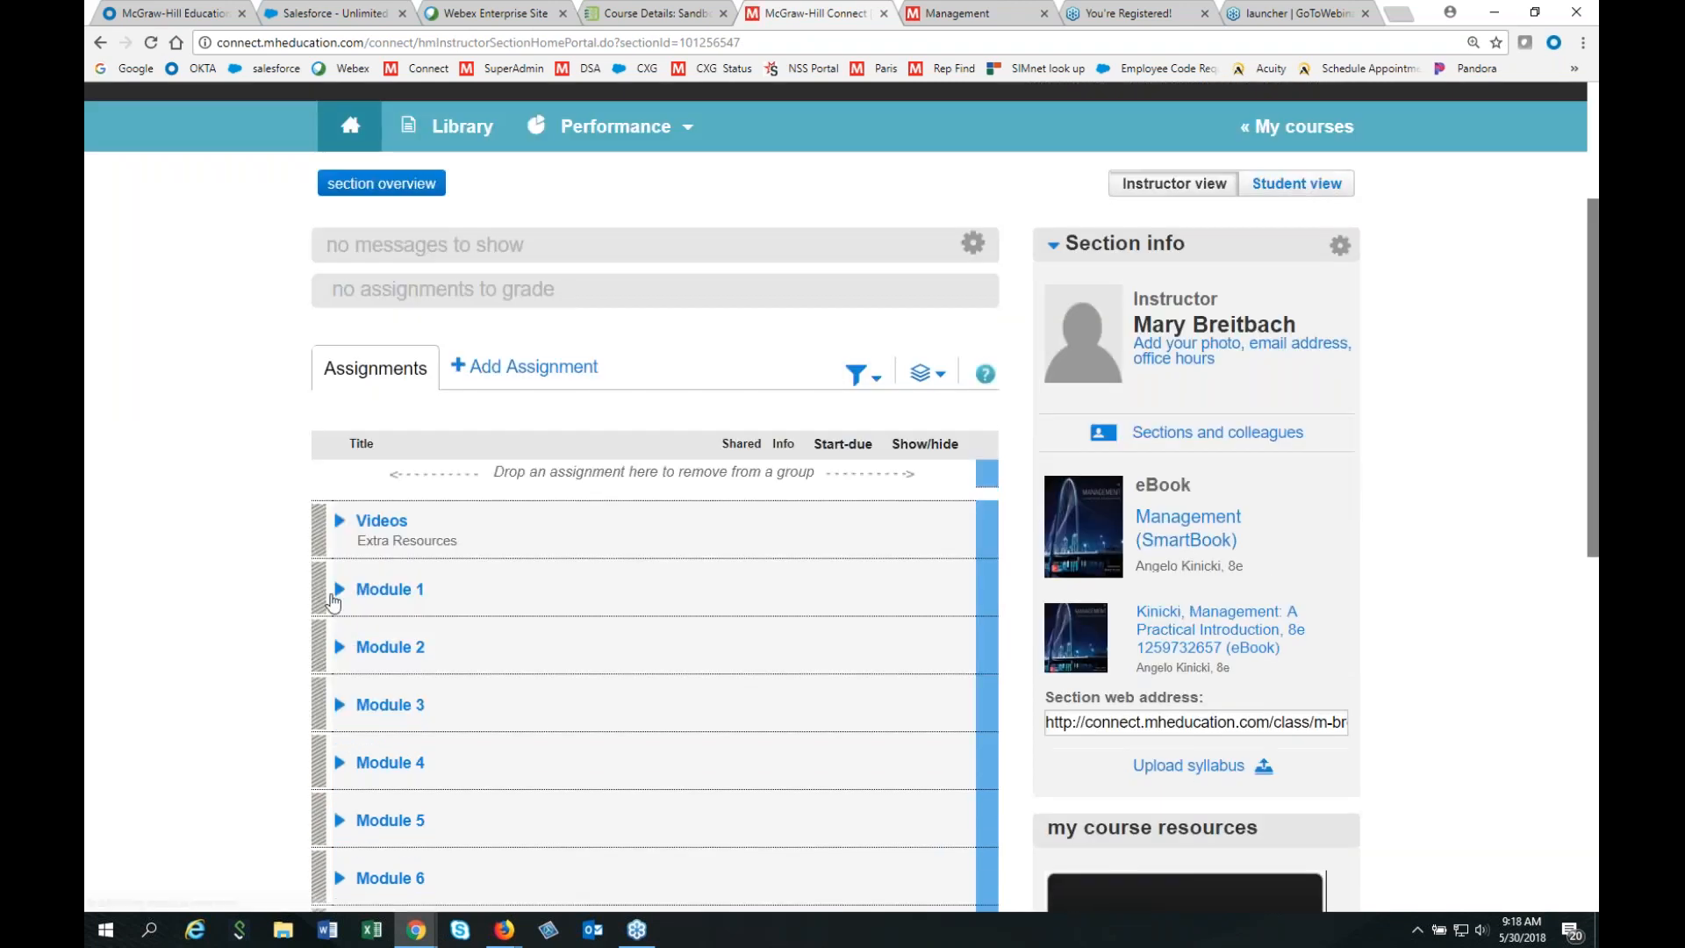
{"action": "left_click", "coordinate": [341, 597]}
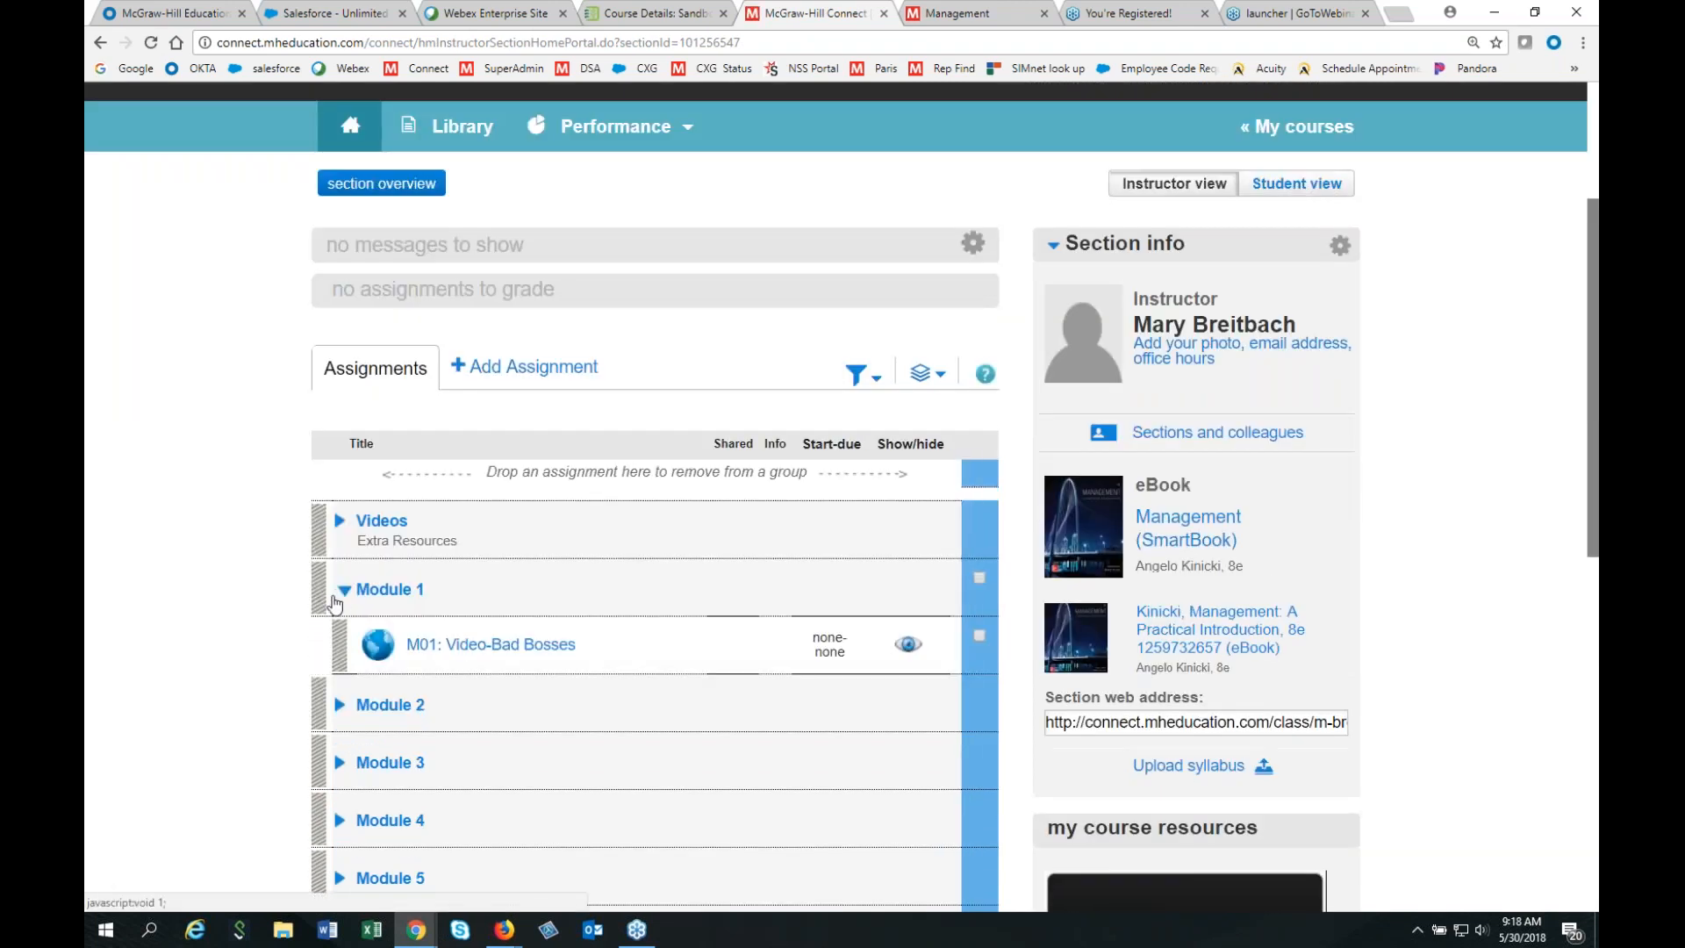
{"action": "left_click", "coordinate": [341, 706]}
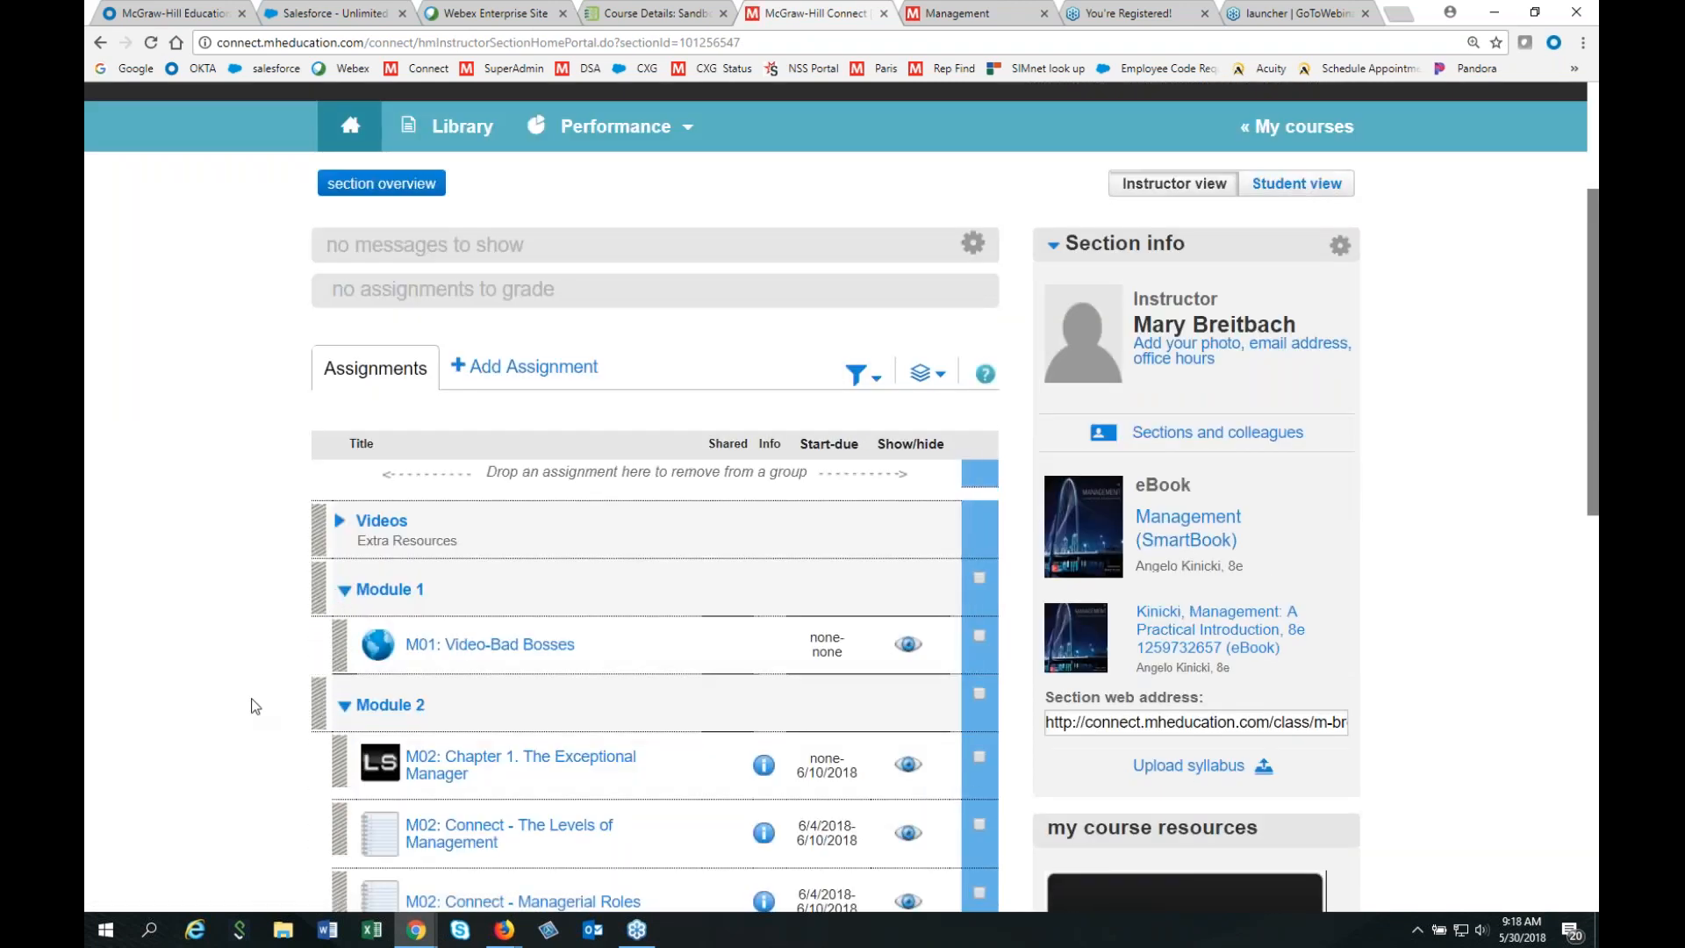
{"action": "scroll", "coordinate": [255, 707], "scroll_direction": "down", "scroll_amount": 4}
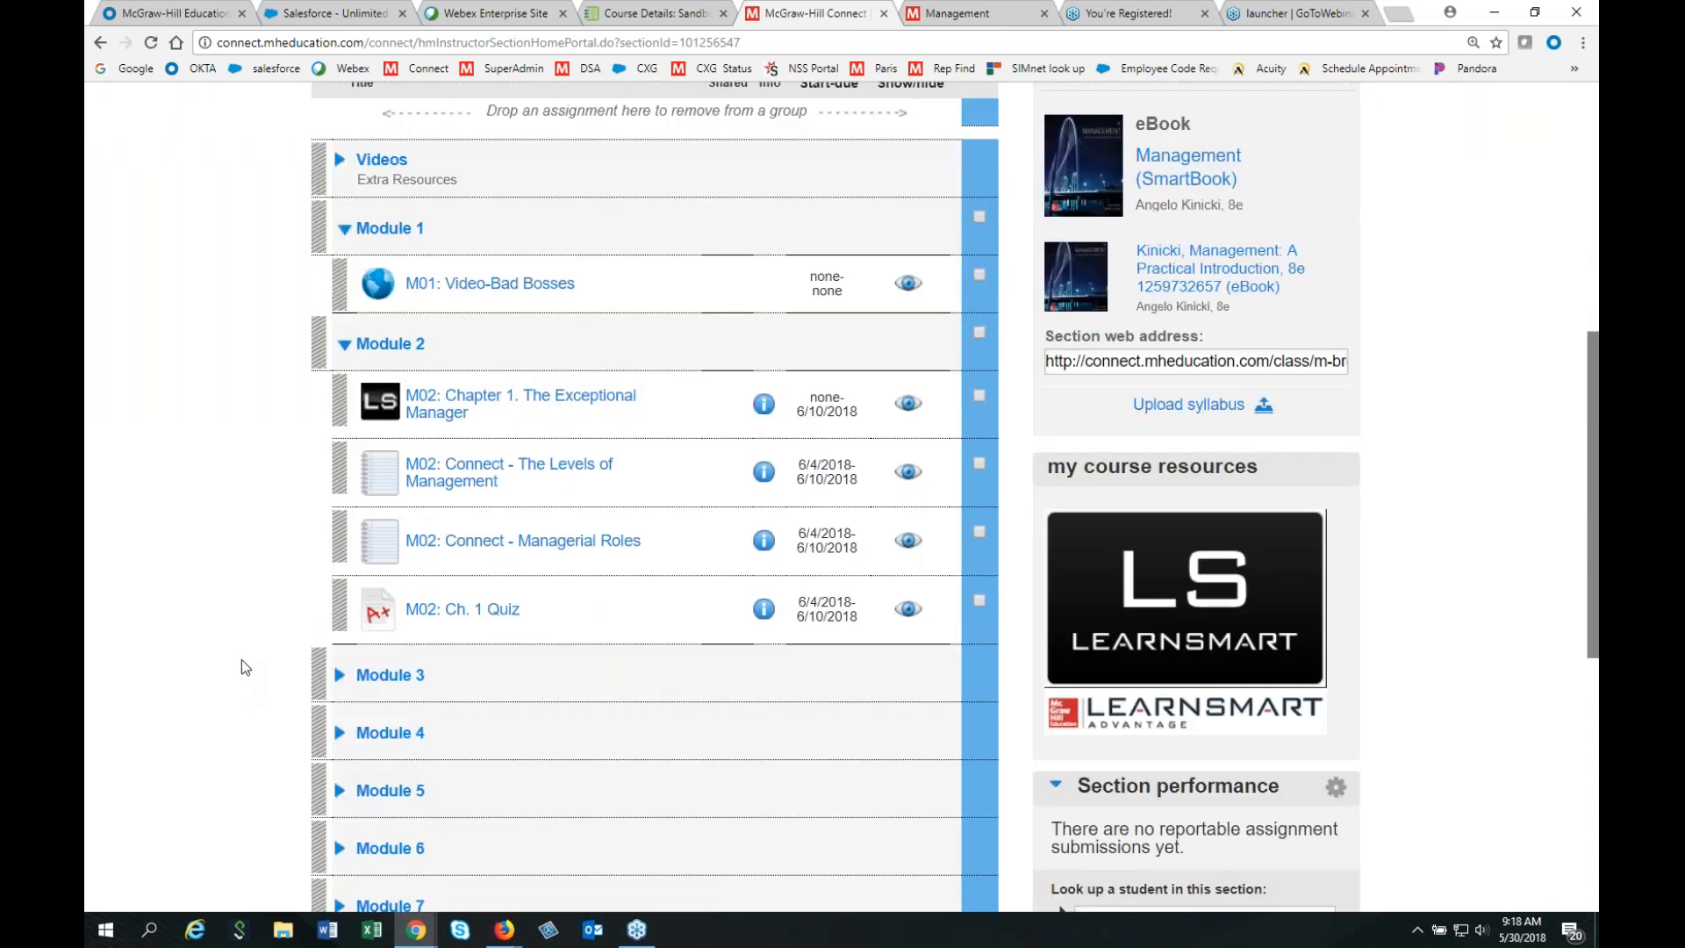
{"action": "left_click", "coordinate": [443, 615]}
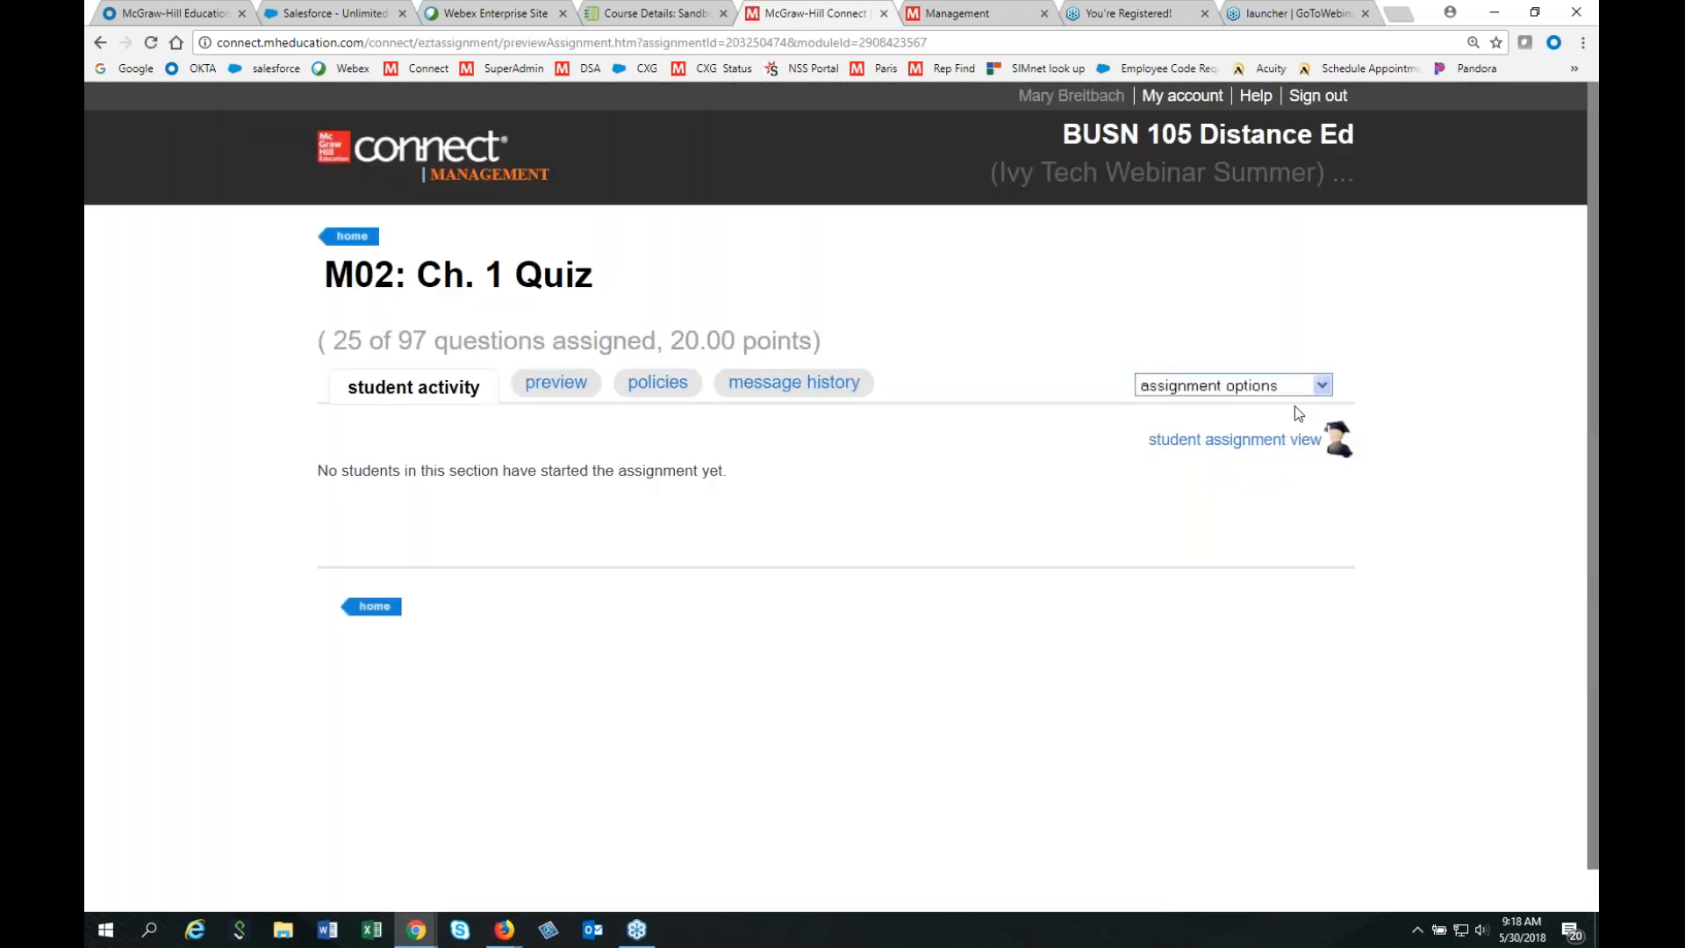
Open the M02: Ch. 1 Quiz for editing and expand the Ch. 1 Quiz Pool to list its questions.
{"action": "left_click", "coordinate": [1324, 394]}
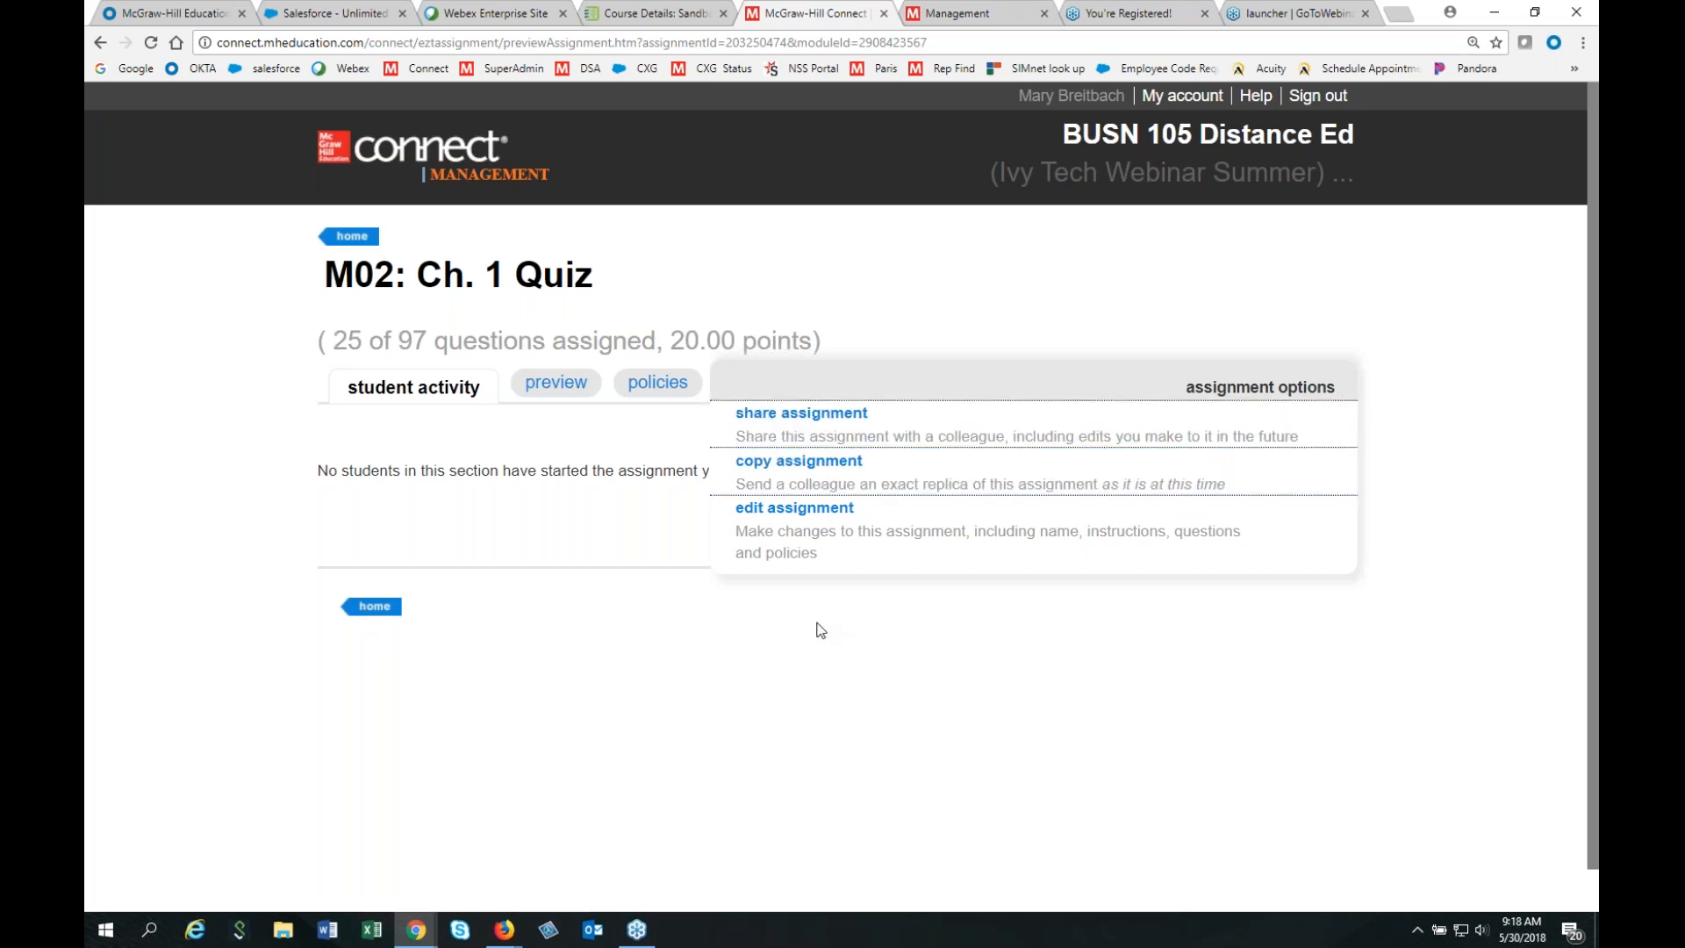
{"action": "left_click", "coordinate": [781, 513]}
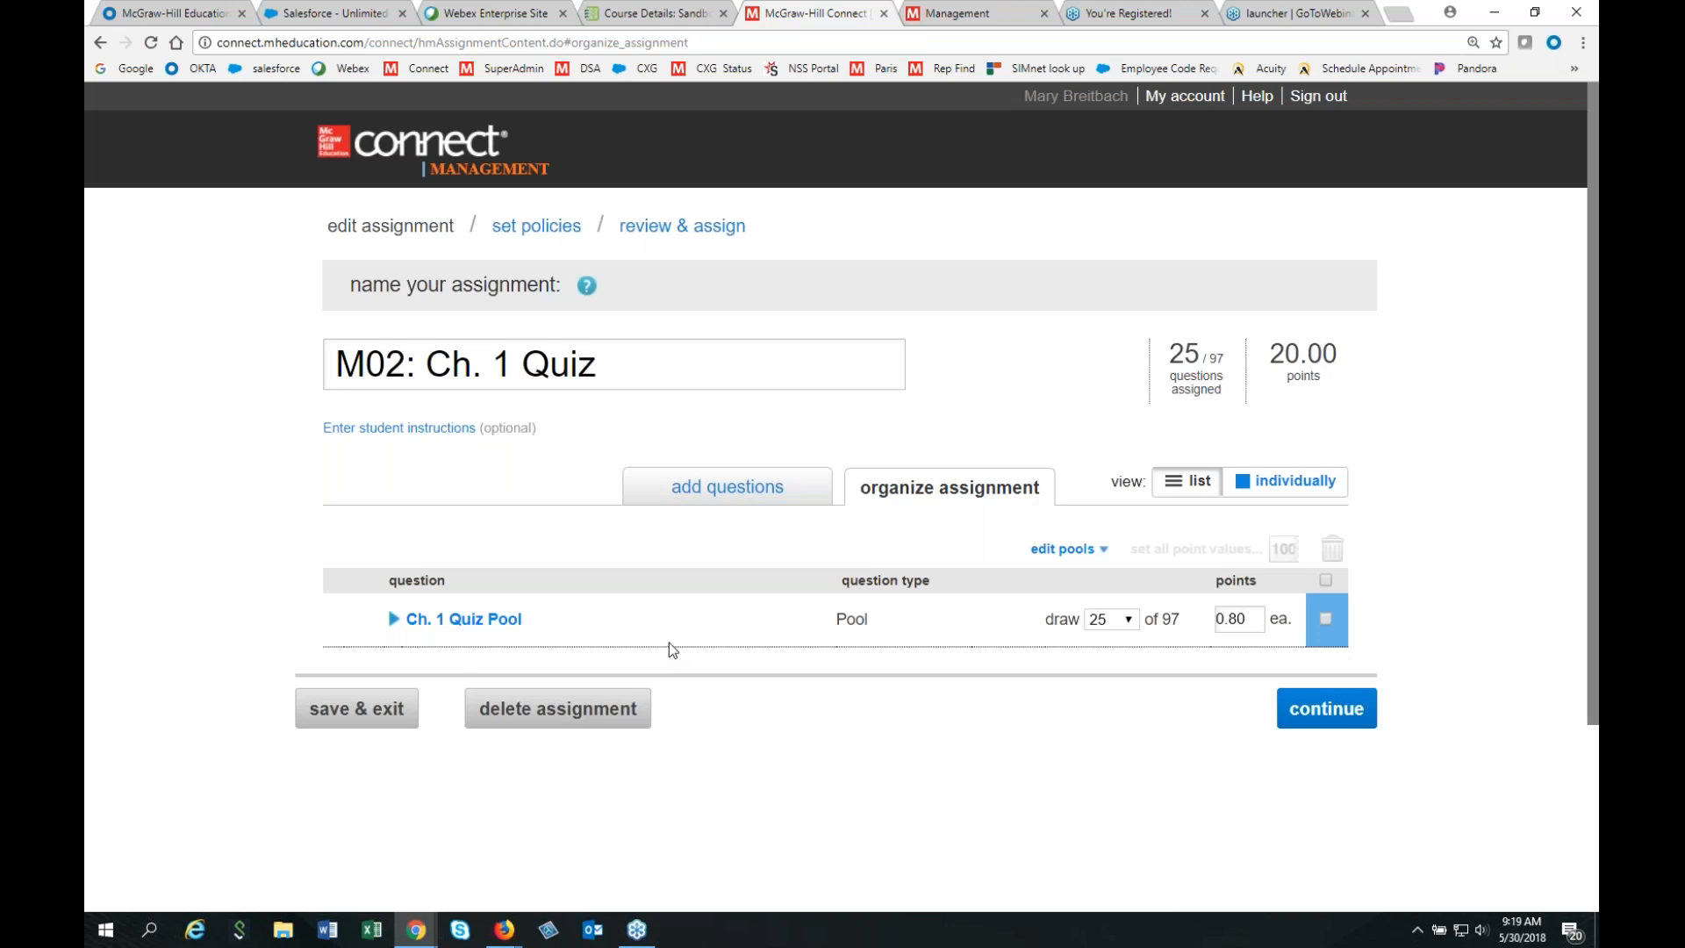
{"action": "left_click", "coordinate": [394, 619]}
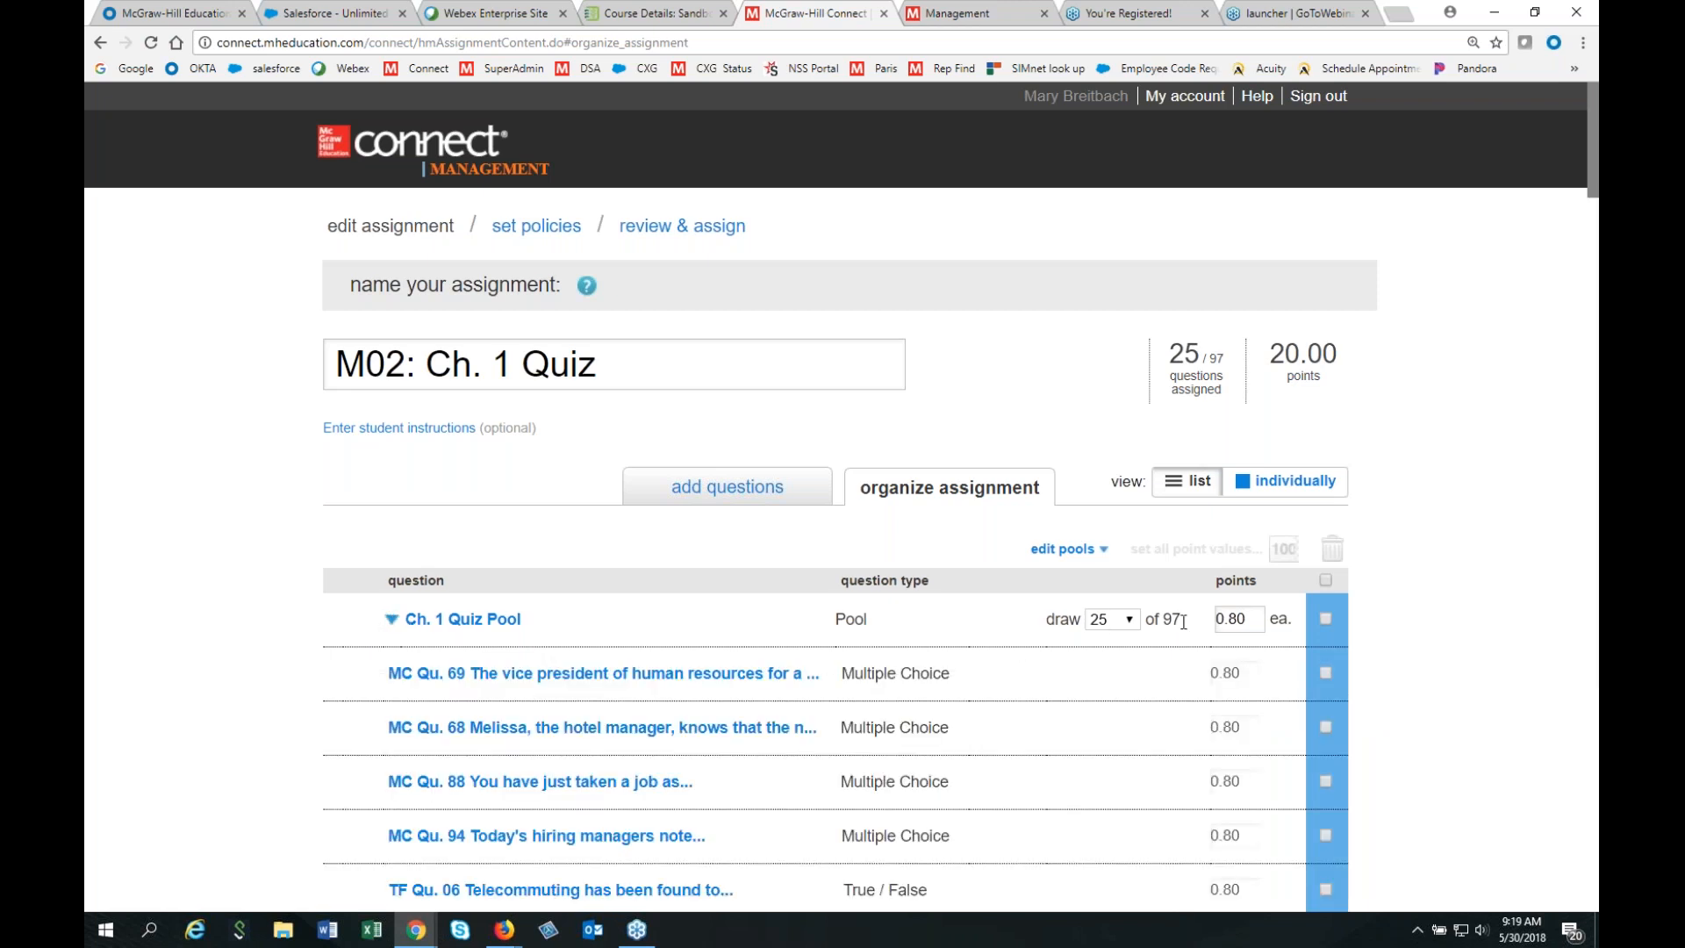
{"action": "scroll", "coordinate": [1126, 468], "scroll_direction": "down", "scroll_amount": 2}
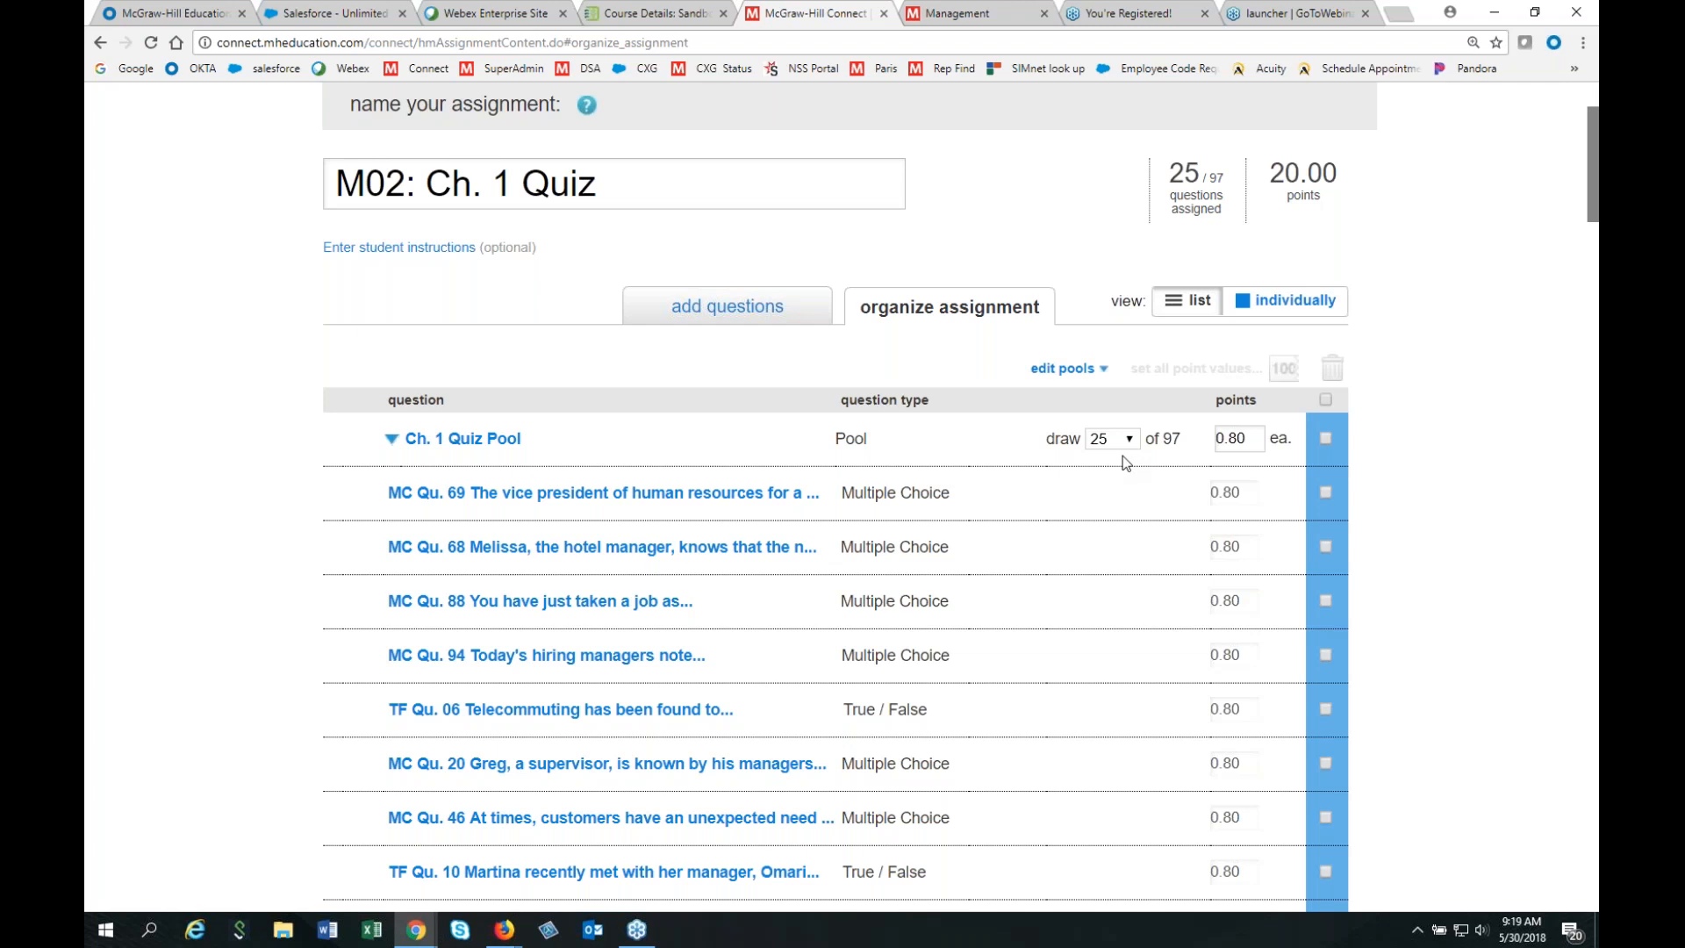
Browse the Chapter 02 Management Theory question sources for adding questions, and return to the quiz's organized question list without selecting one.
{"action": "left_click", "coordinate": [684, 316]}
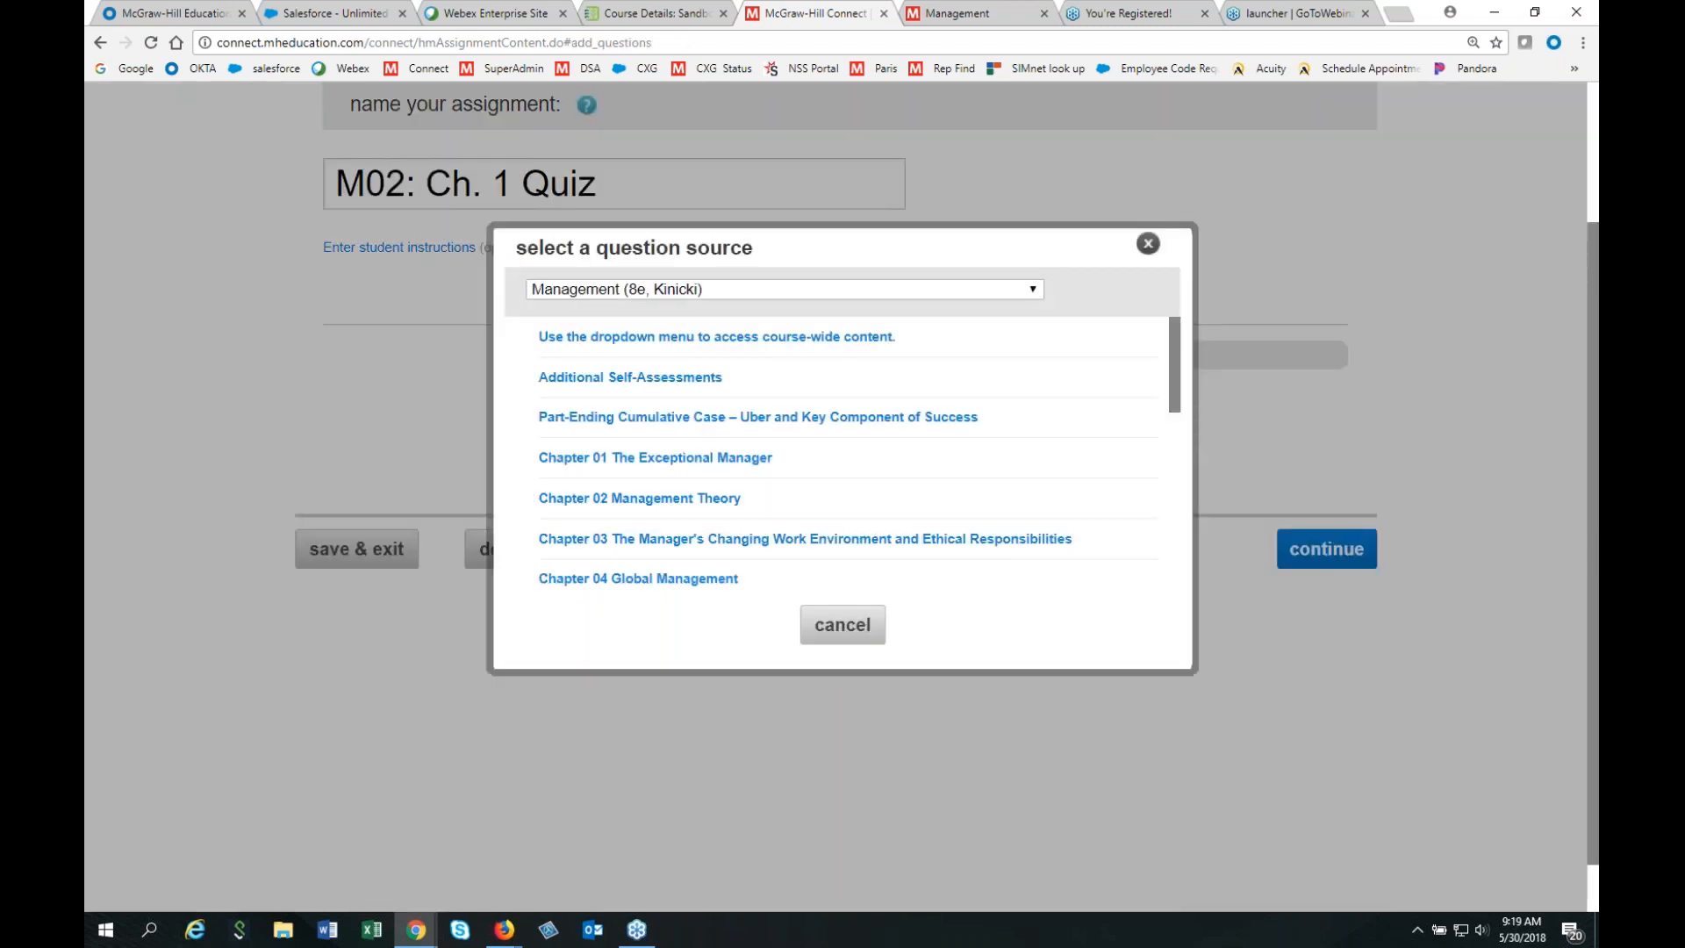
{"action": "mouse_move", "coordinate": [1177, 392]}
{"action": "left_mouse_down"}
{"action": "mouse_move", "coordinate": [1168, 491]}
{"action": "mouse_move", "coordinate": [1166, 410]}
{"action": "left_mouse_up"}
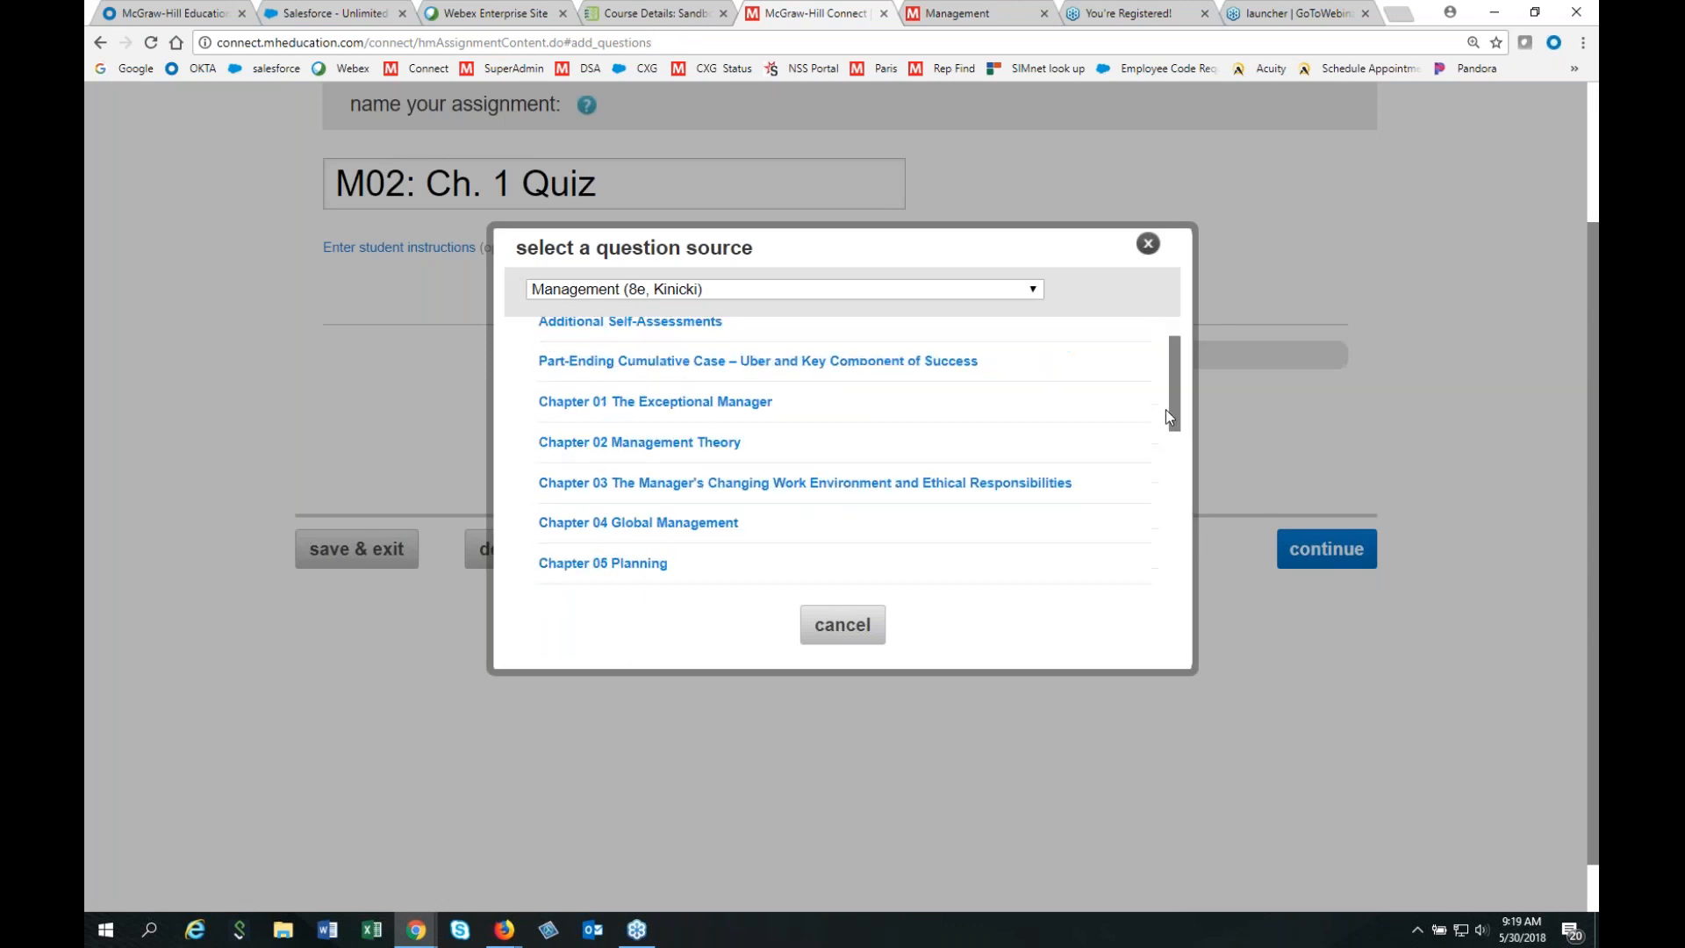
{"action": "left_click", "coordinate": [625, 451]}
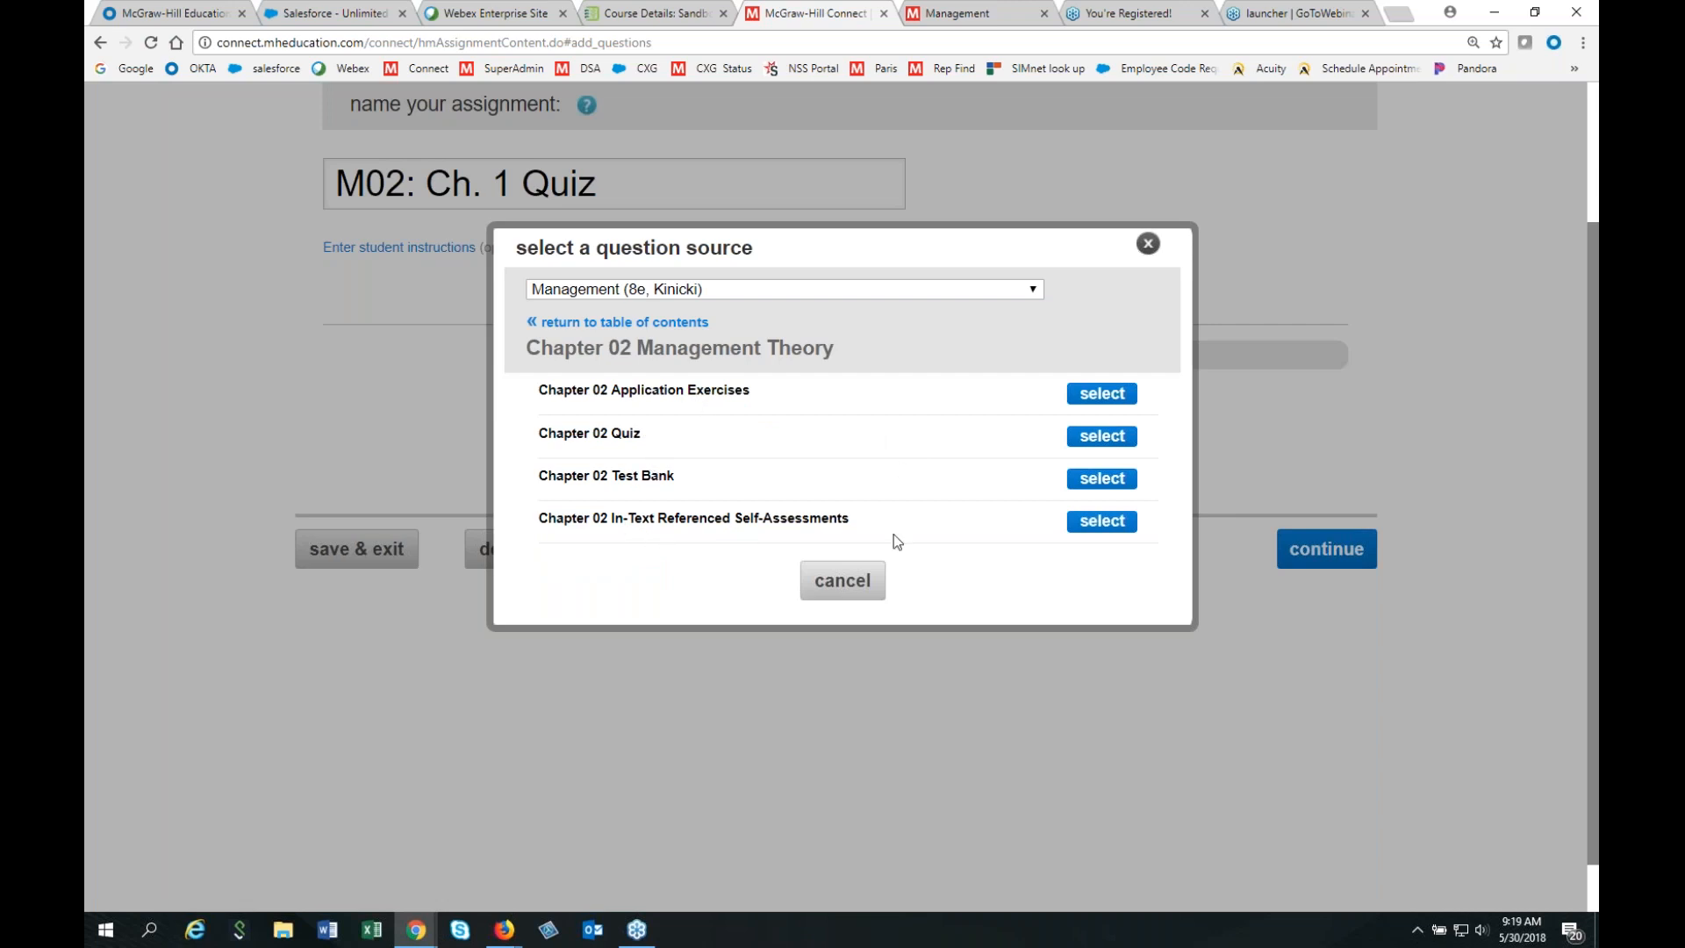
{"action": "left_click", "coordinate": [1148, 245]}
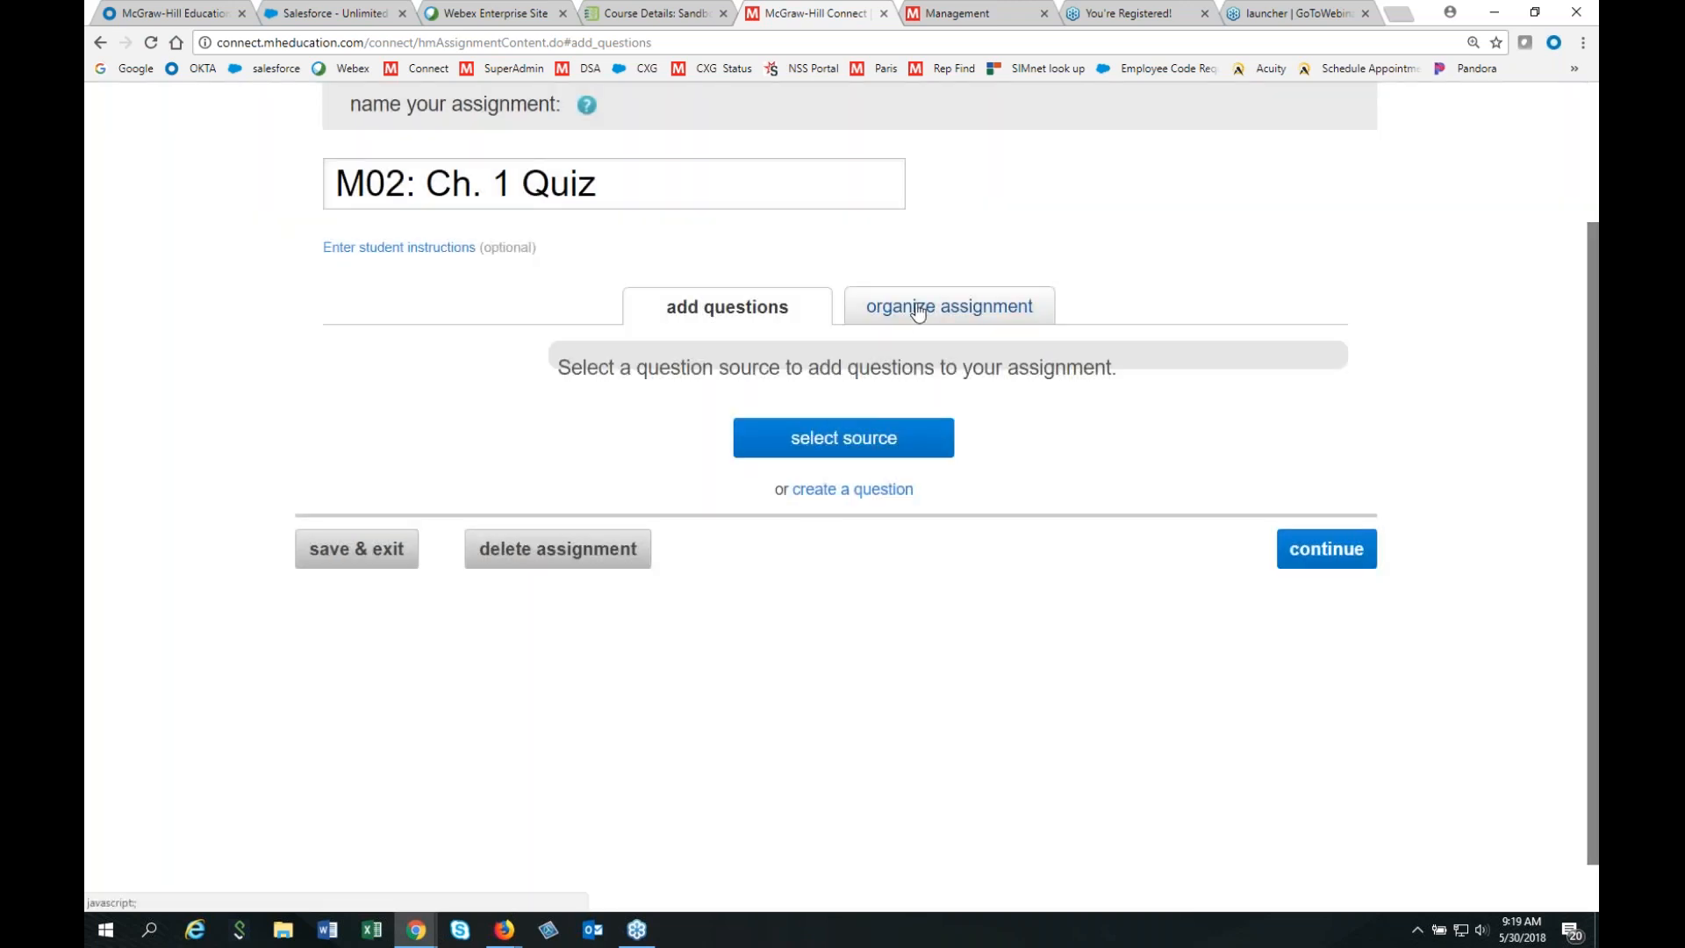
{"action": "left_click", "coordinate": [917, 312]}
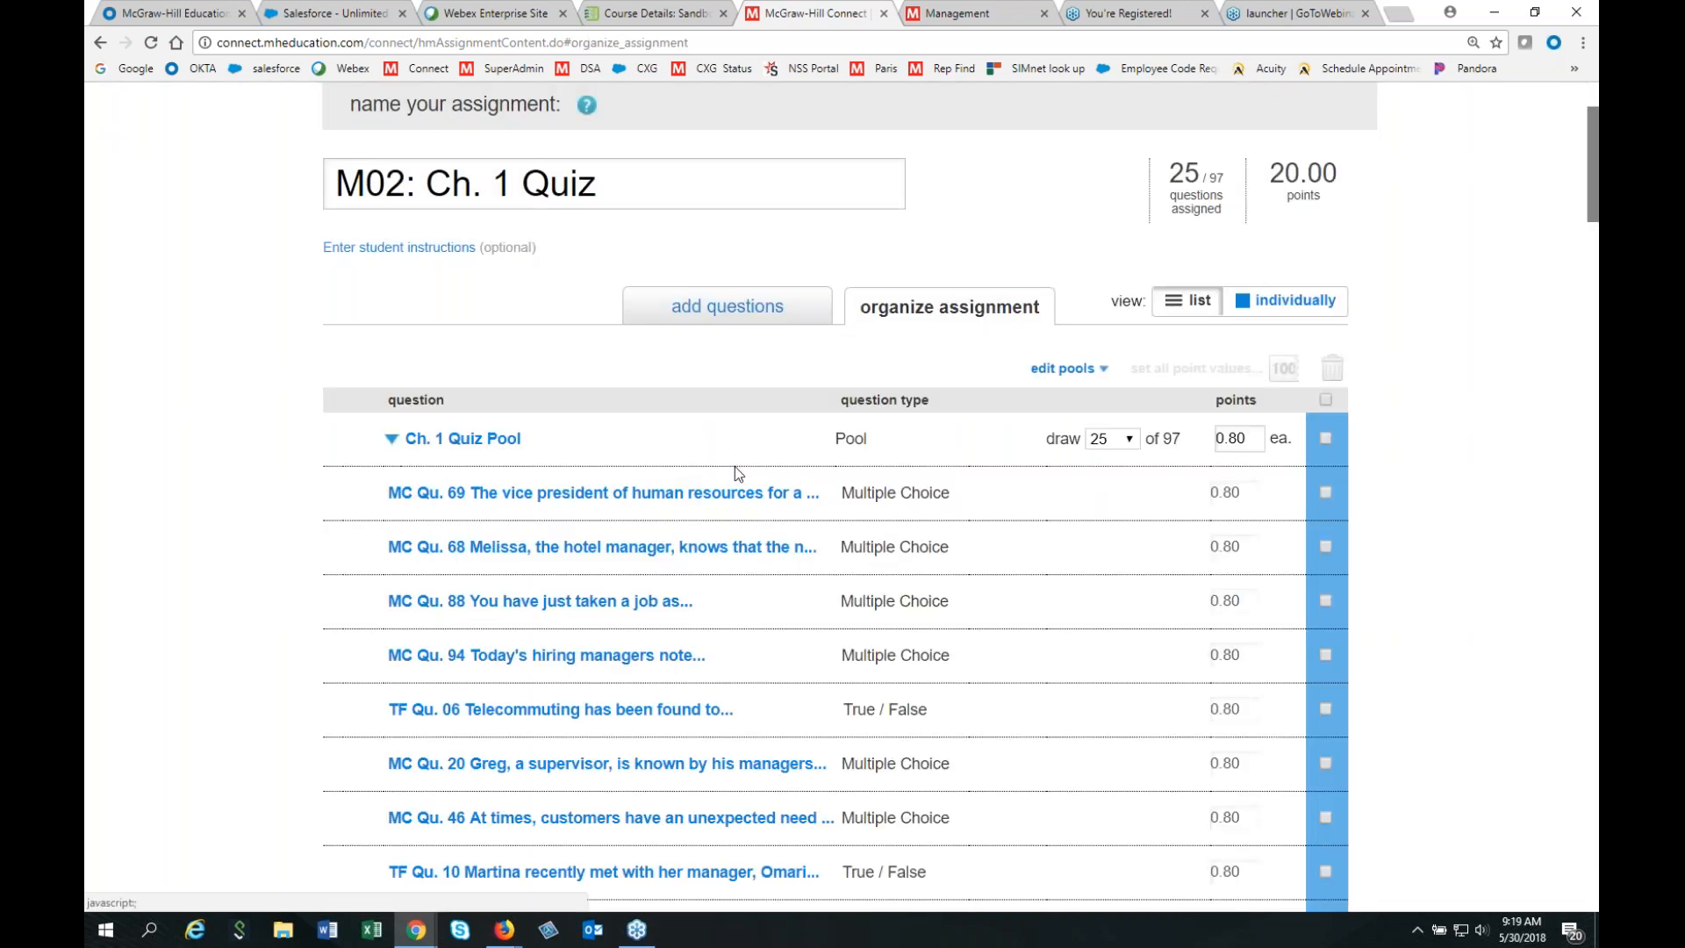
Look through the questions in the Ch. 1 Quiz Pool and continue to the quiz's policies.
{"action": "scroll", "coordinate": [735, 467], "scroll_direction": "down", "scroll_amount": 3}
{"action": "scroll", "coordinate": [734, 466], "scroll_direction": "down", "scroll_amount": 2}
{"action": "scroll", "coordinate": [735, 466], "scroll_direction": "up", "scroll_amount": 3}
{"action": "scroll", "coordinate": [503, 410], "scroll_direction": "up", "scroll_amount": 1}
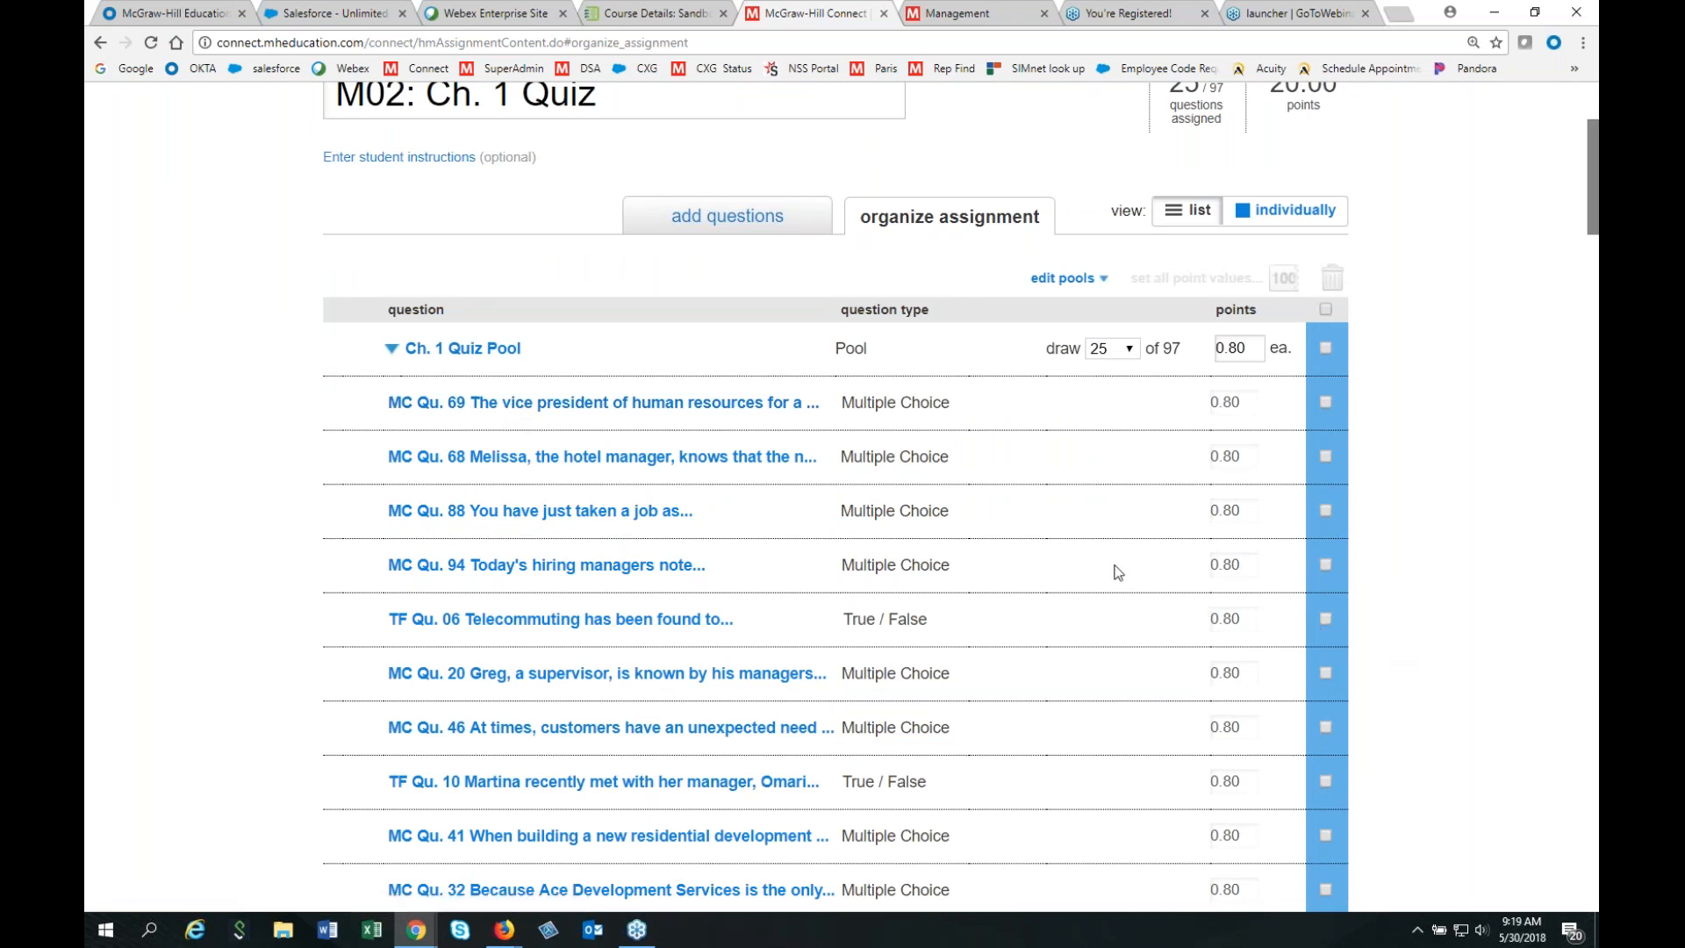
{"action": "scroll", "coordinate": [1117, 572], "scroll_direction": "down", "scroll_amount": 19}
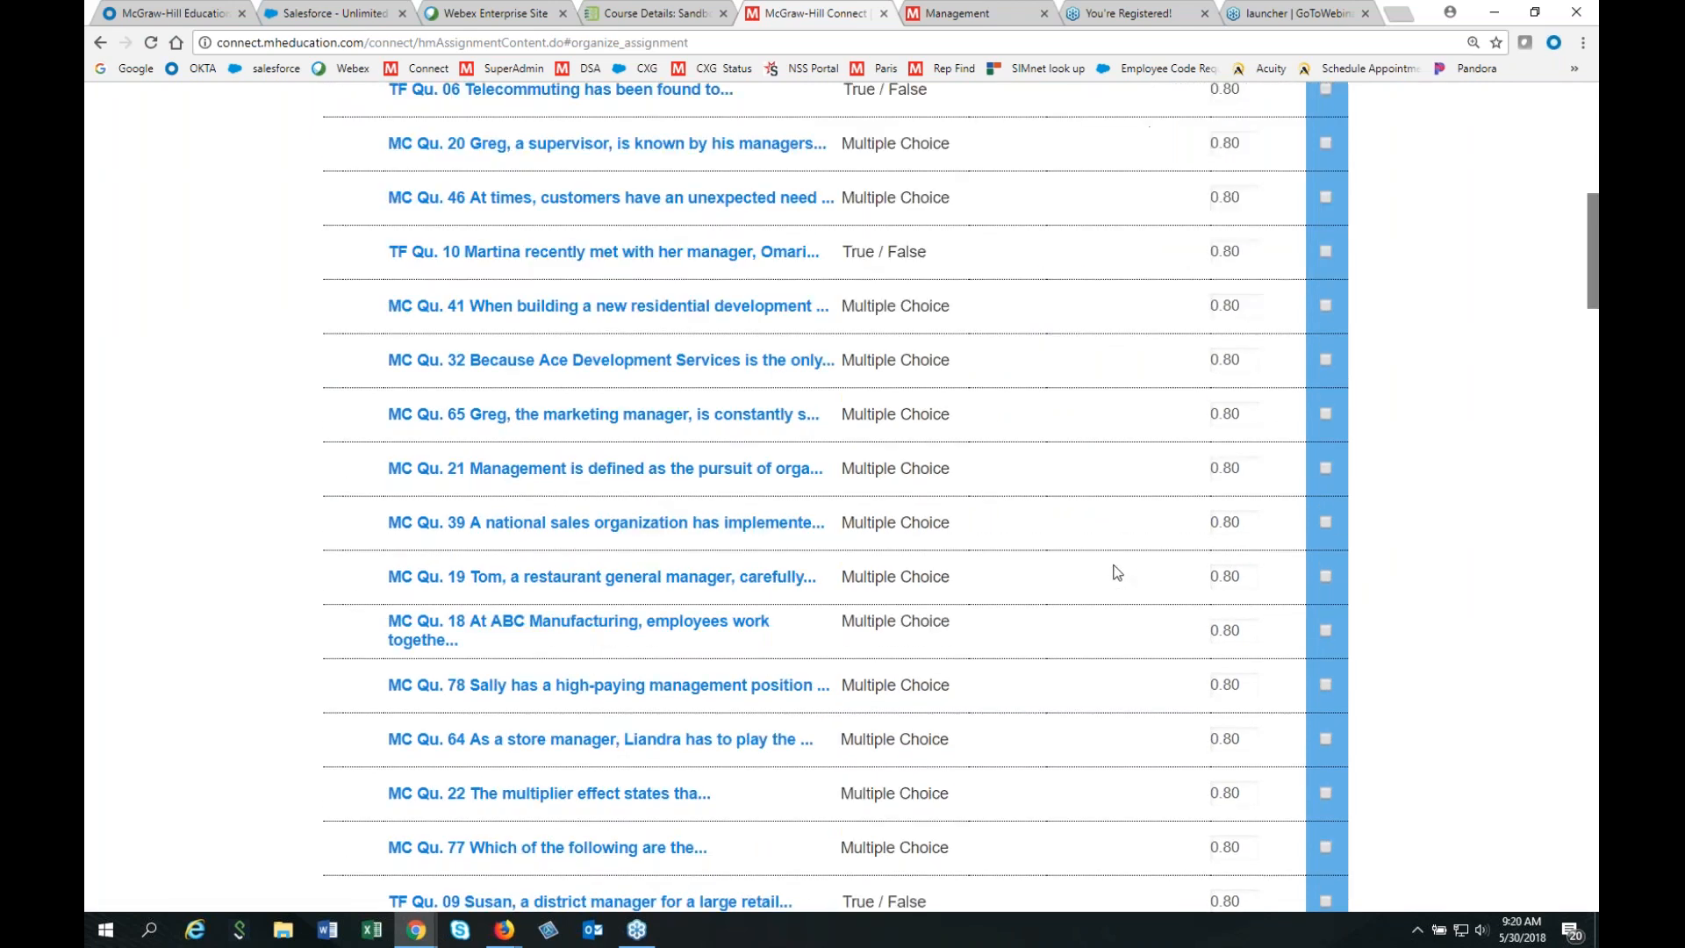
{"action": "scroll", "coordinate": [1115, 569], "scroll_direction": "down", "scroll_amount": 20}
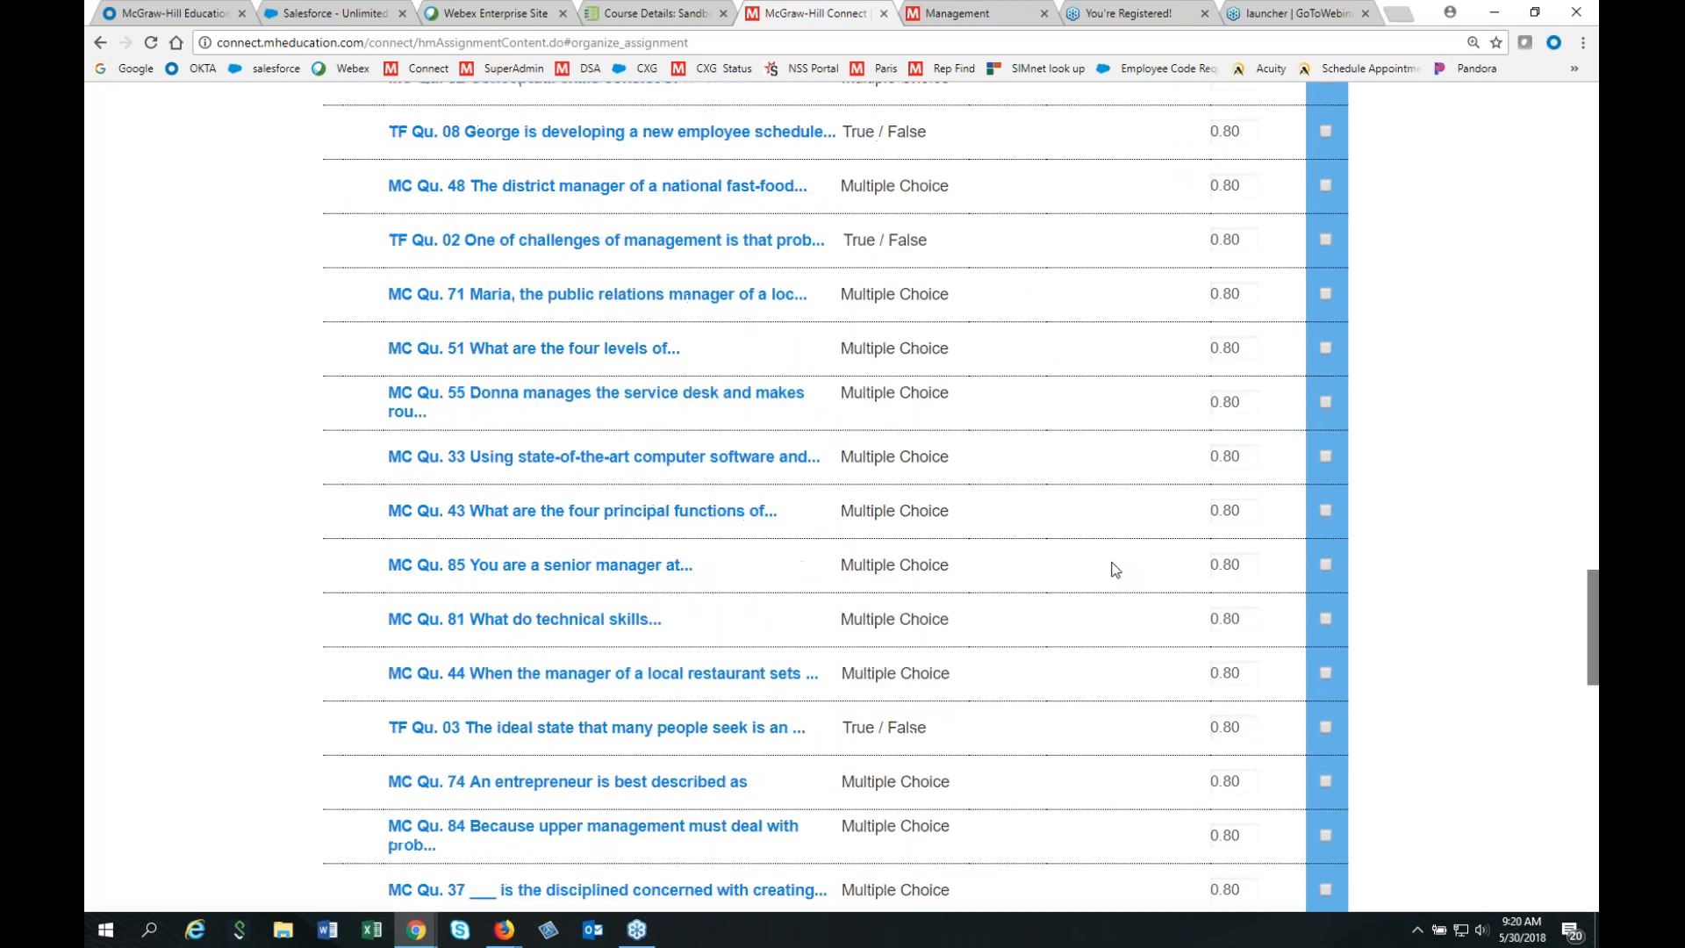
{"action": "scroll", "coordinate": [1115, 568], "scroll_direction": "down", "scroll_amount": 6}
{"action": "left_click", "coordinate": [1350, 820]}
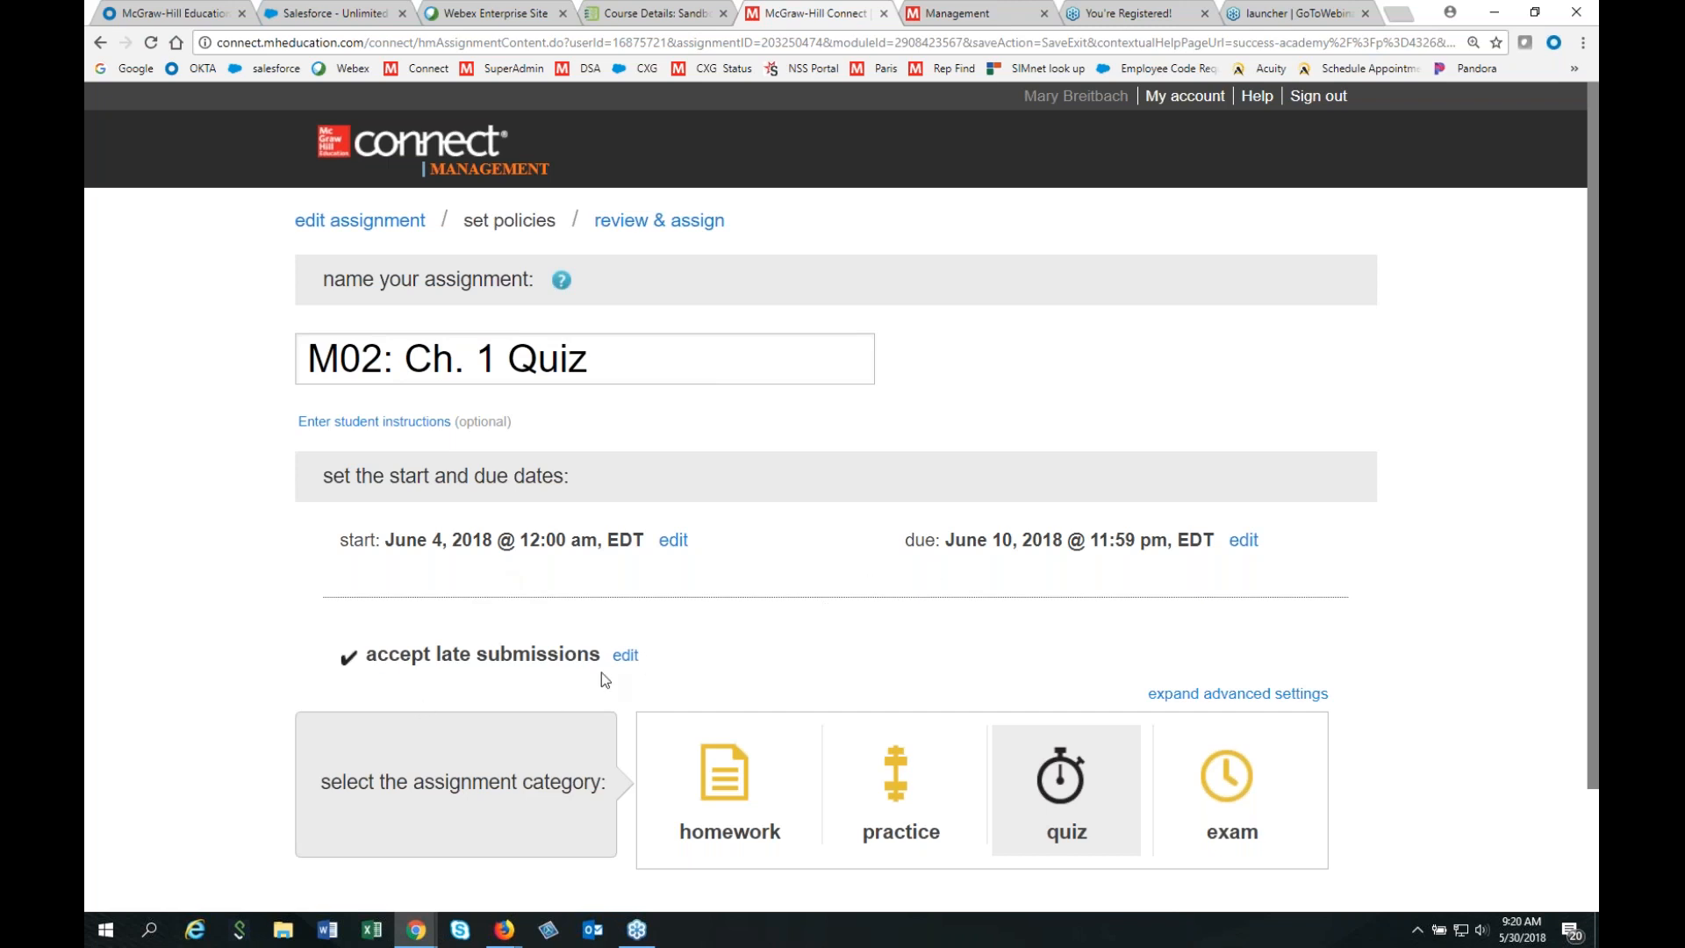
Change the late submission policy to automatically submit assignments on the due date.
{"action": "left_click", "coordinate": [625, 655]}
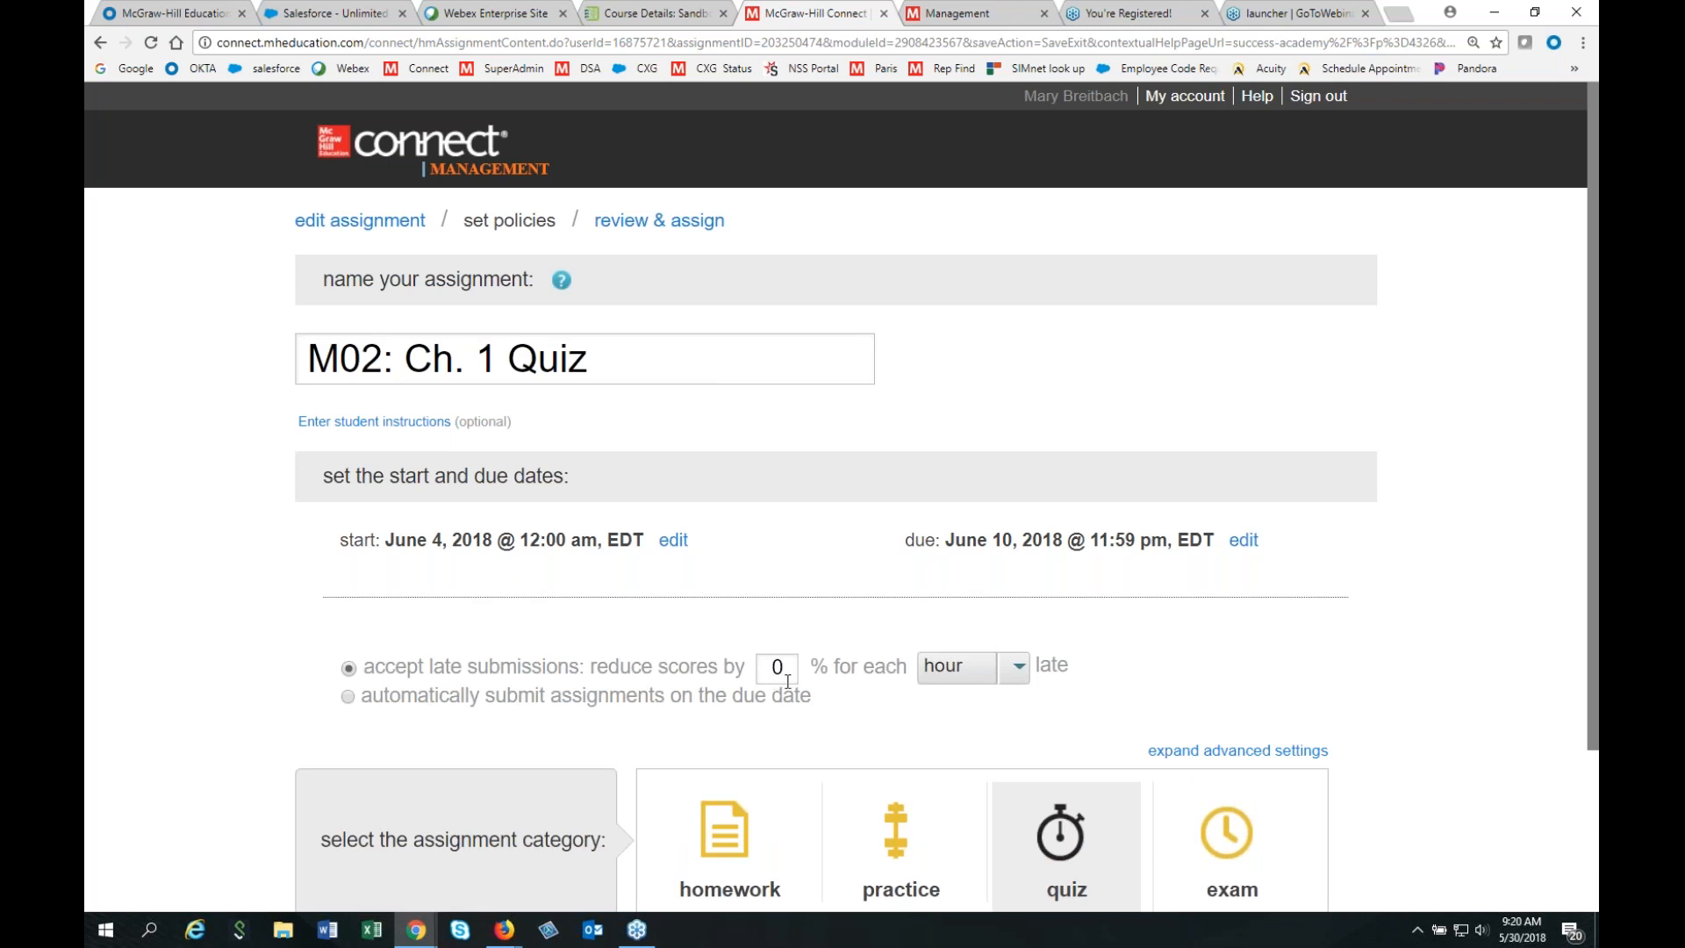
{"action": "left_click_drag", "start_coordinate": [790, 670], "coordinate": [762, 673]}
{"action": "left_click", "coordinate": [1018, 667]}
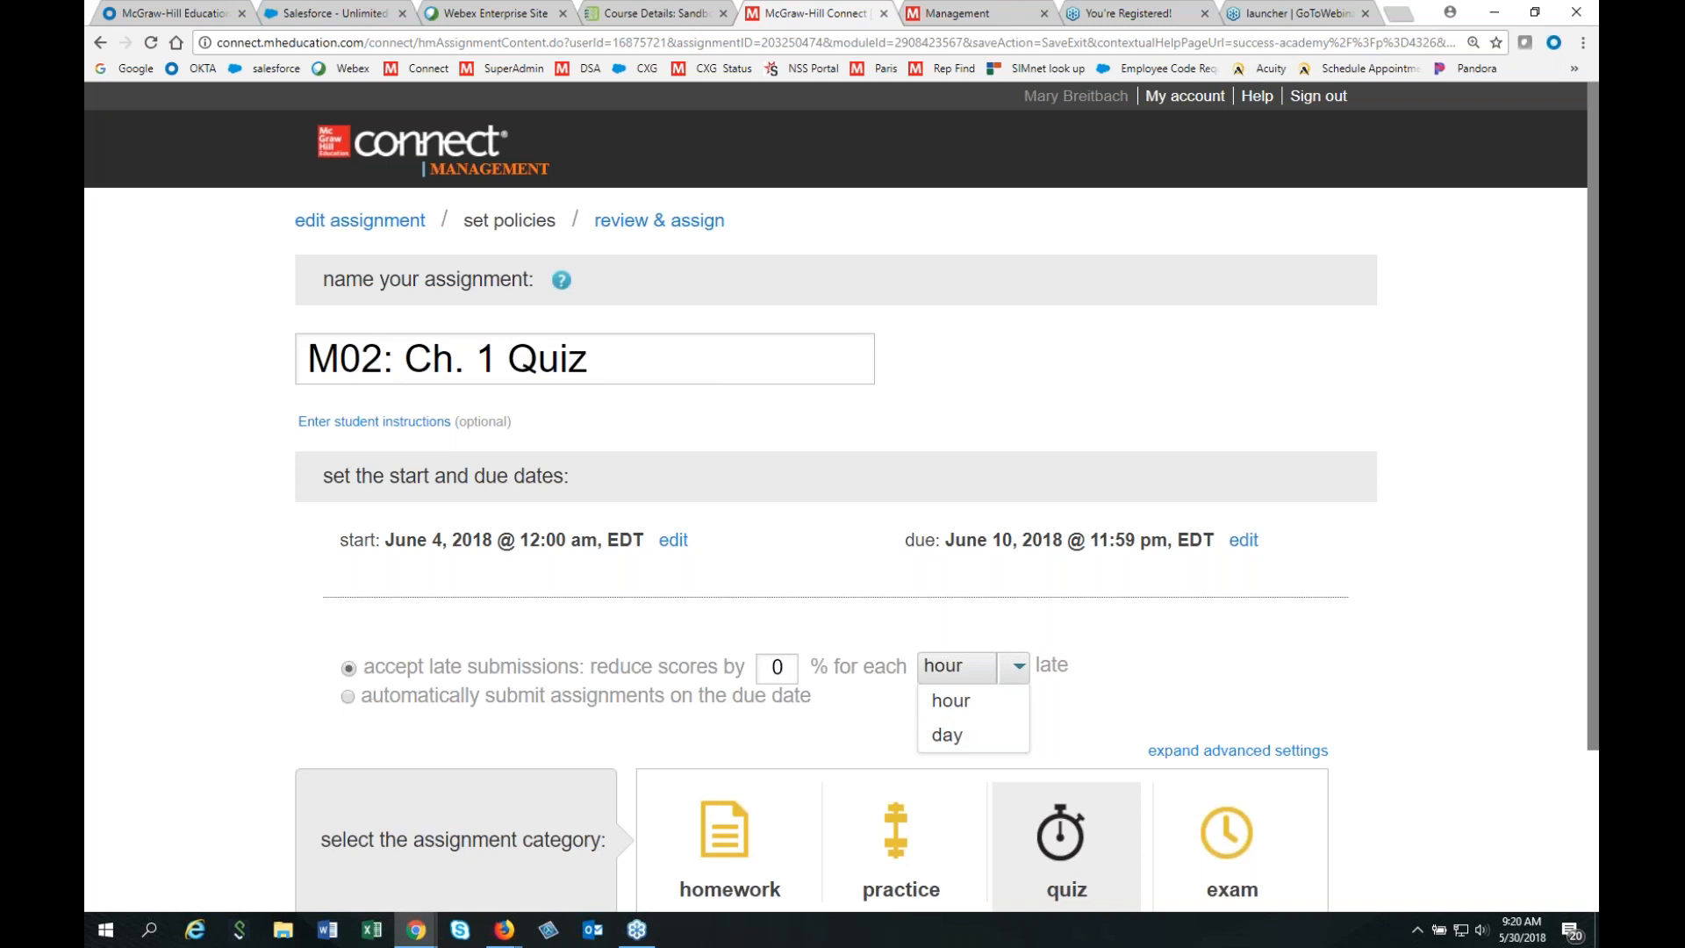
{"action": "left_click", "coordinate": [349, 697]}
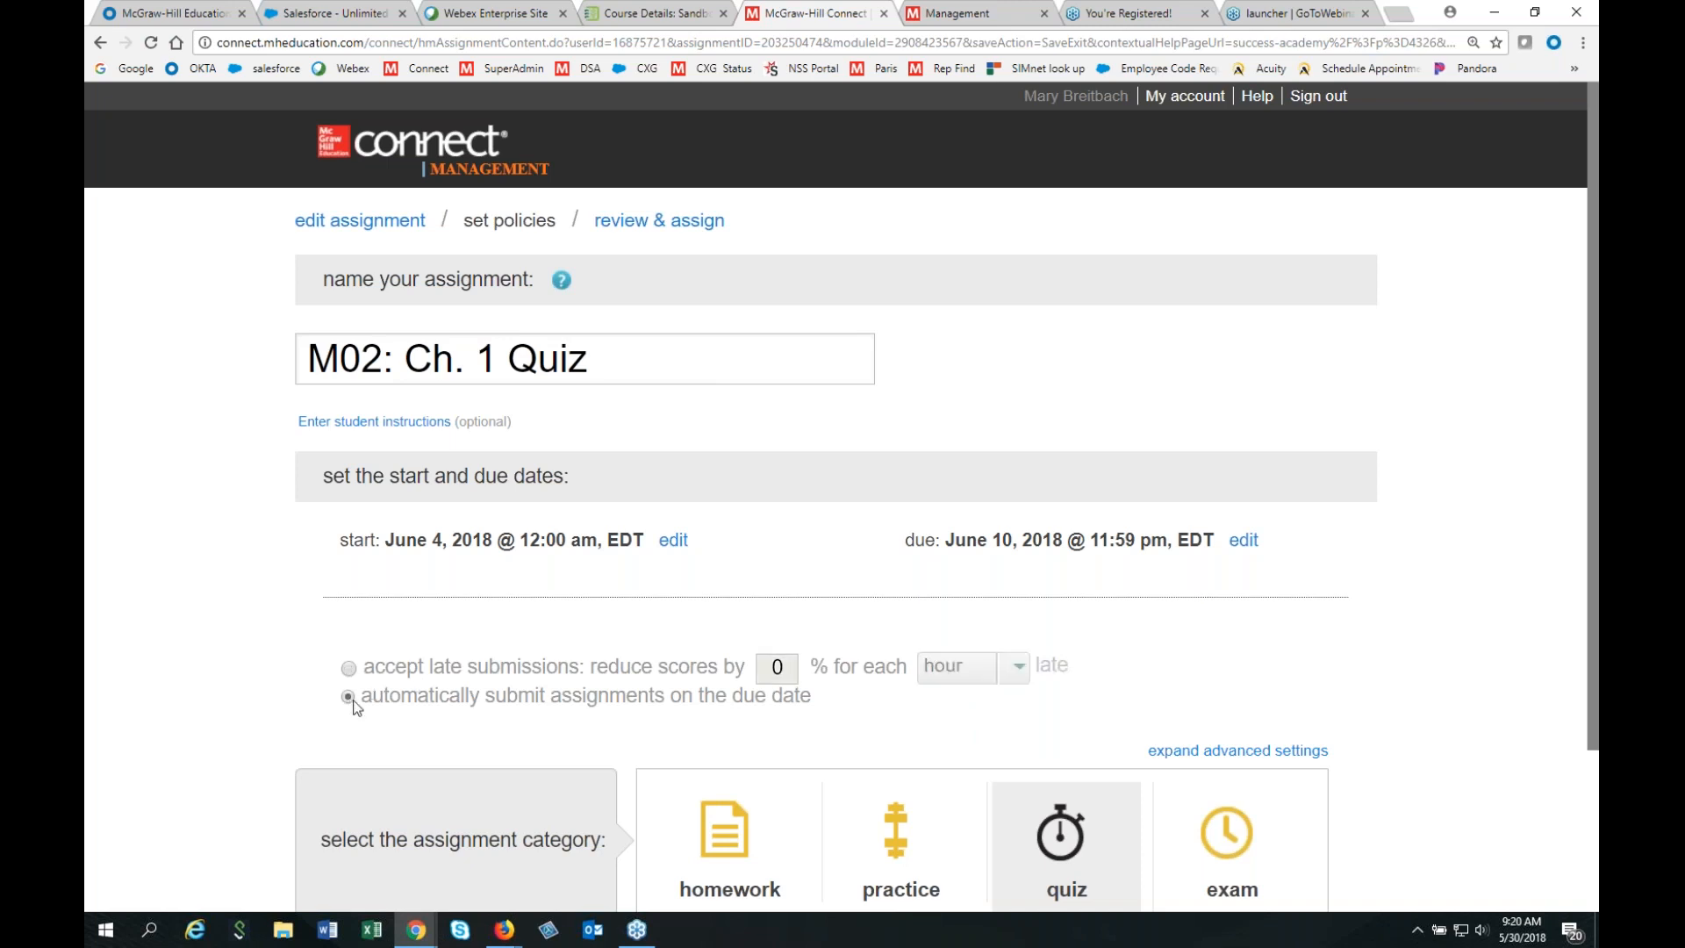
Expand the advanced quiz settings and review the basic options for time limit, printing, question scrambling and password protection.
{"action": "scroll", "coordinate": [1145, 716], "scroll_direction": "down", "scroll_amount": 3}
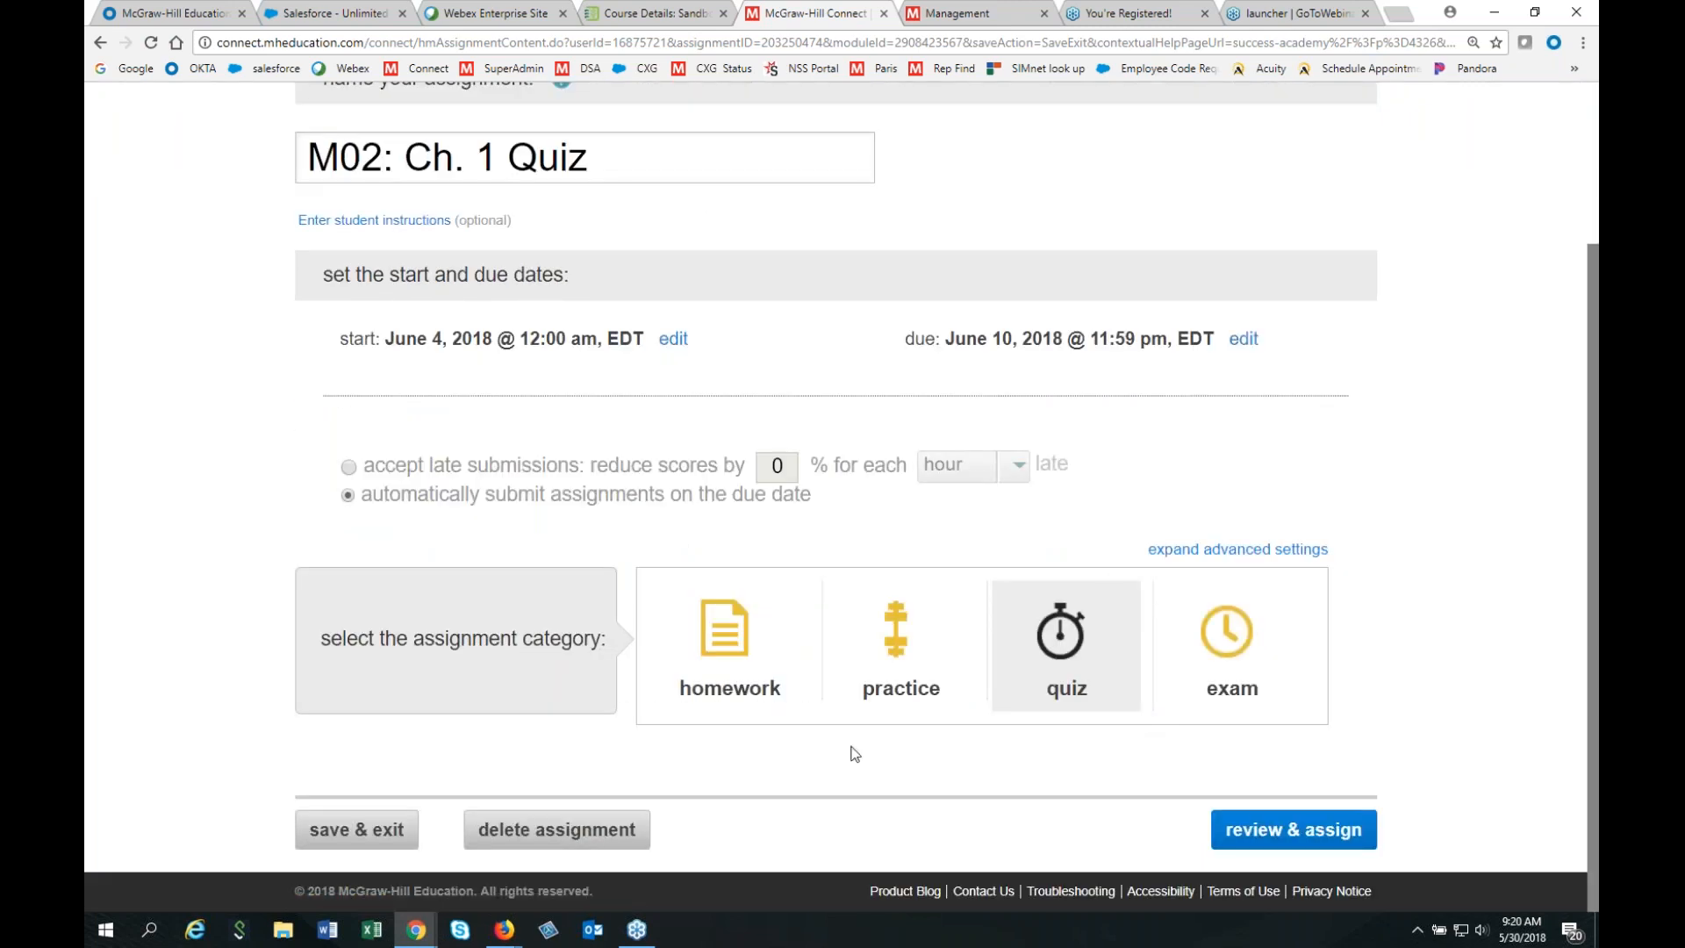
{"action": "left_click", "coordinate": [1251, 550]}
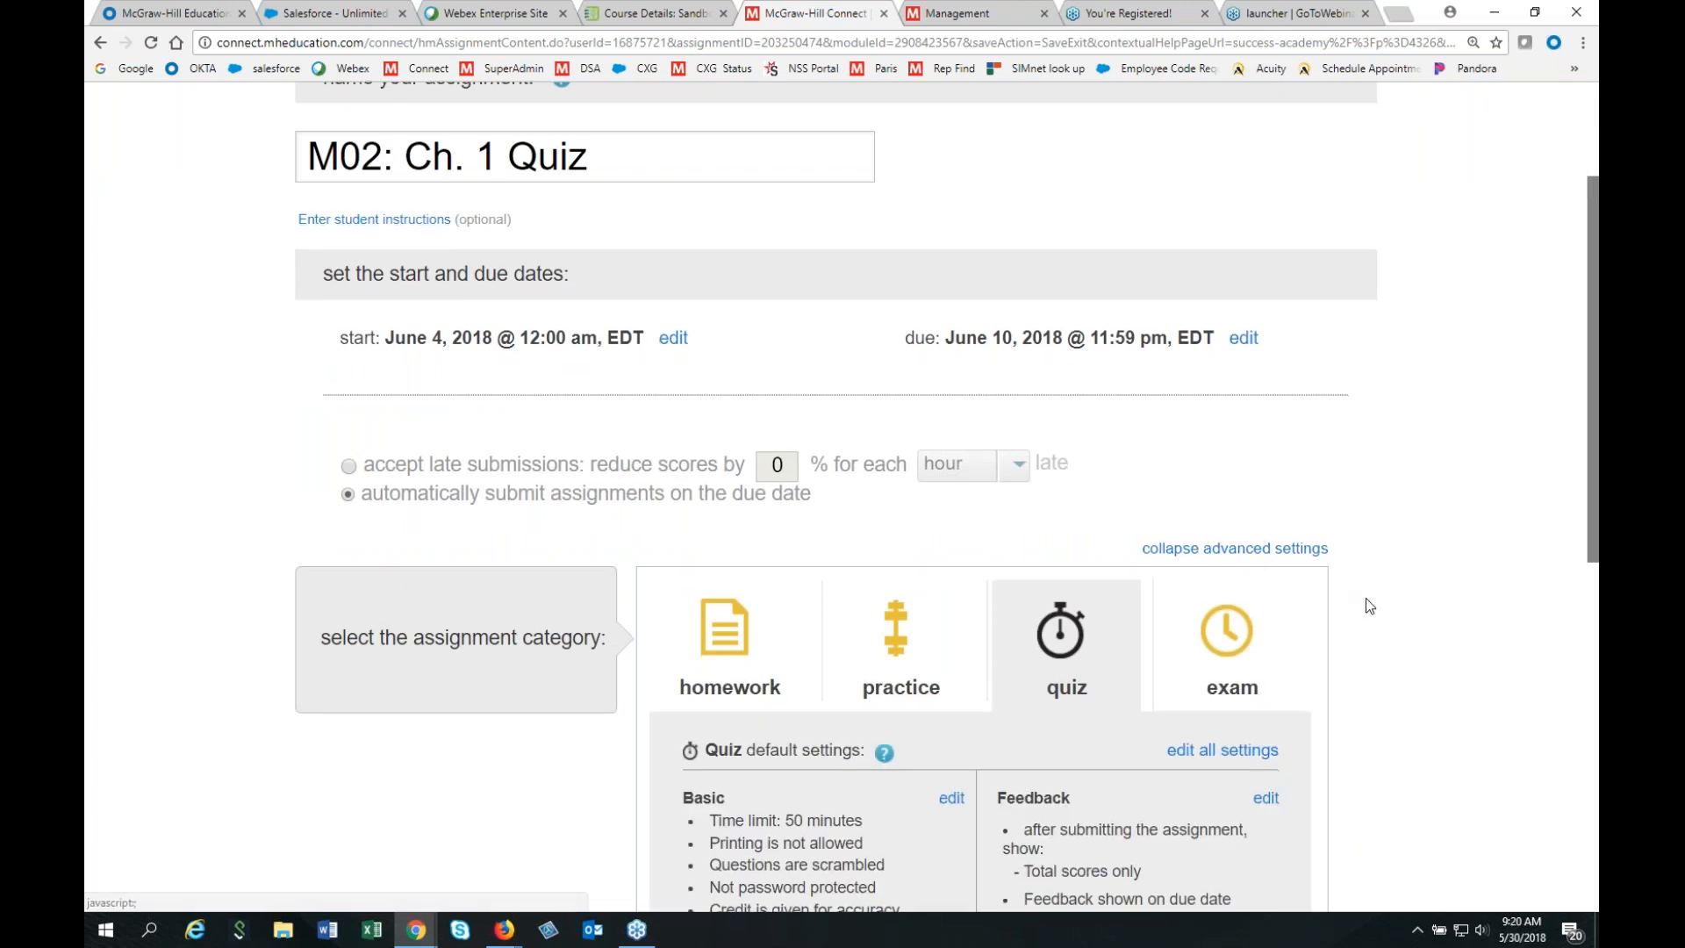
{"action": "scroll", "coordinate": [1369, 604], "scroll_direction": "down", "scroll_amount": 4}
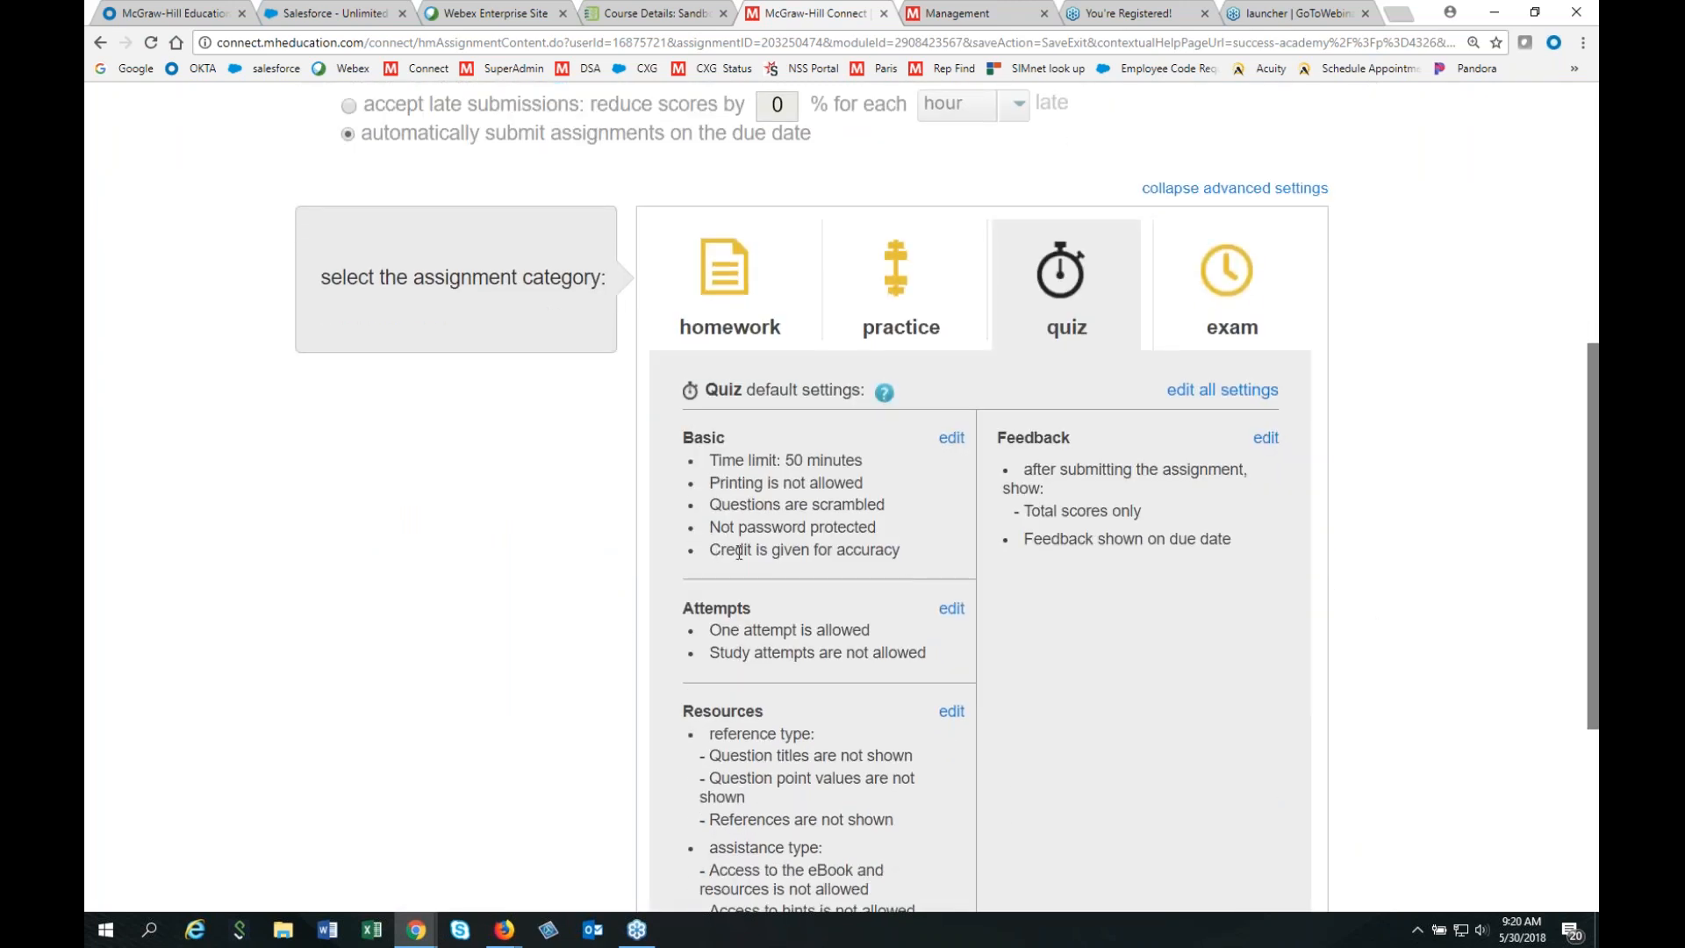
{"action": "left_click", "coordinate": [953, 441]}
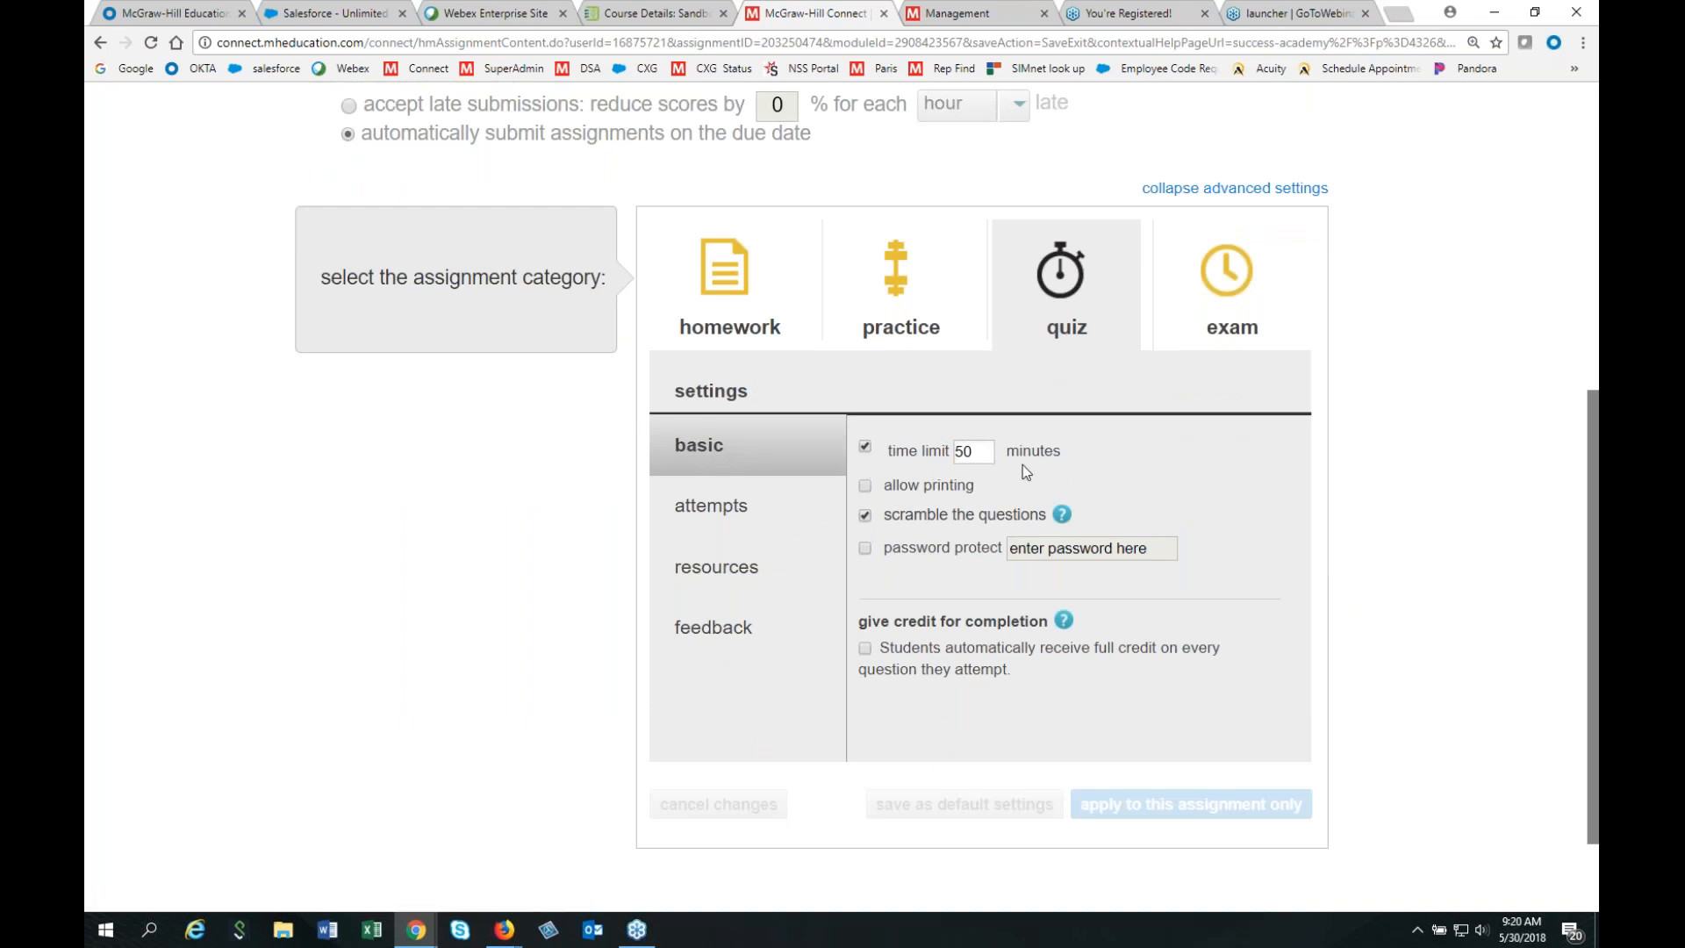
{"action": "scroll", "coordinate": [1242, 511], "scroll_direction": "up", "scroll_amount": 4}
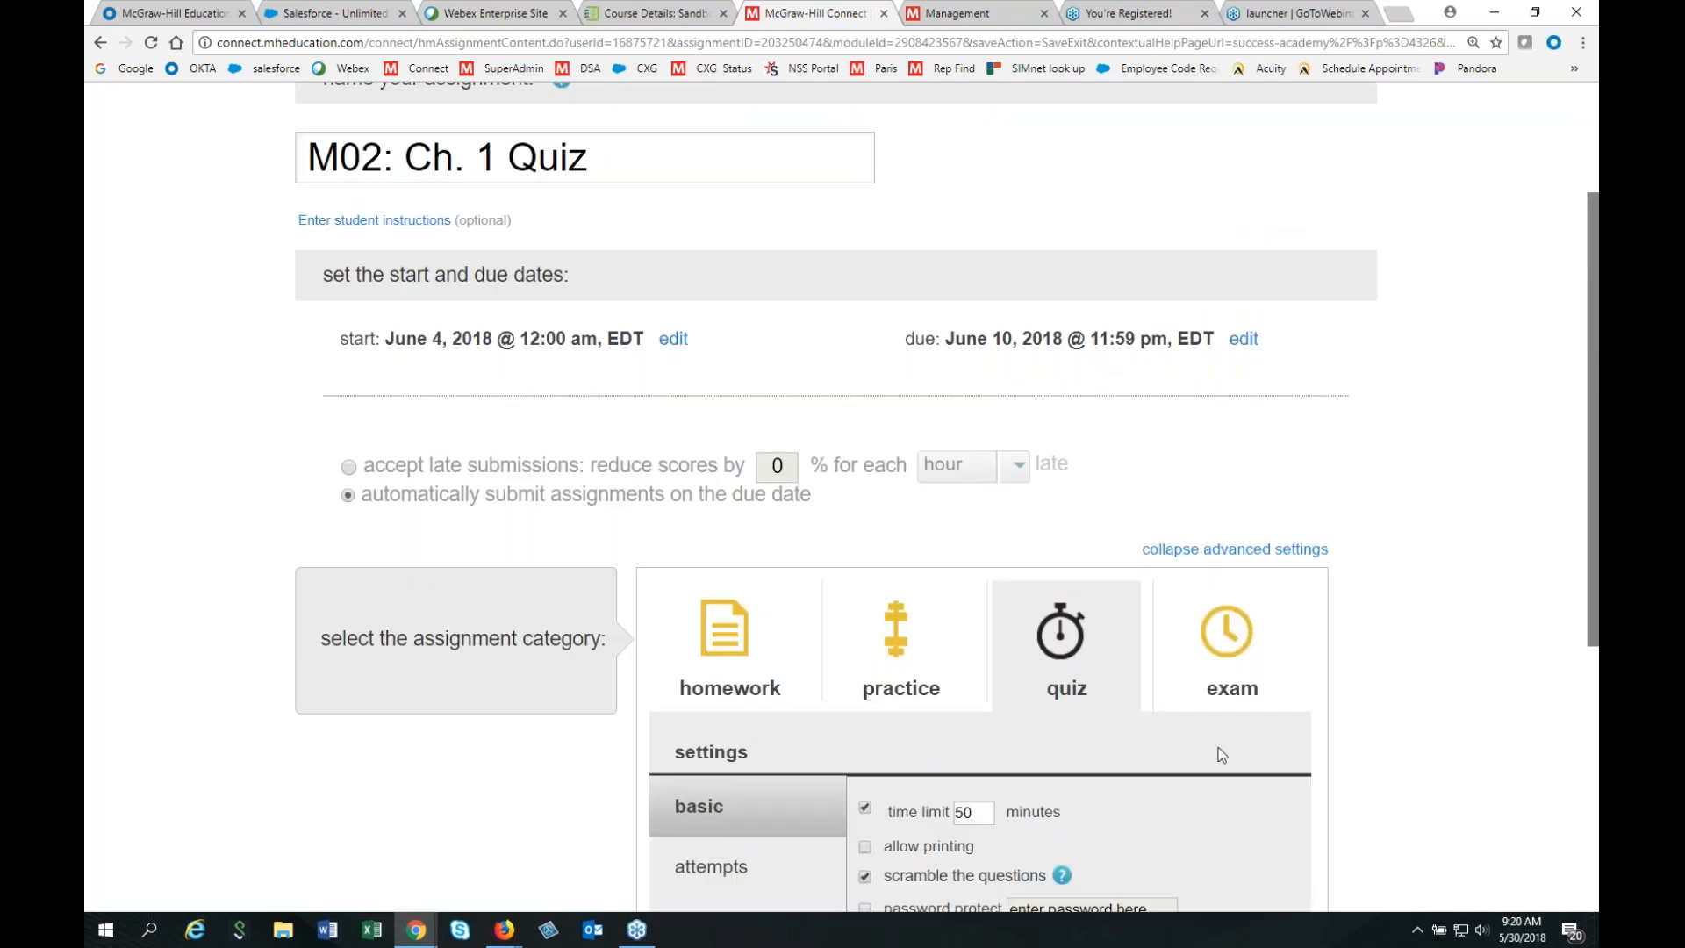
{"action": "scroll", "coordinate": [1222, 754], "scroll_direction": "down", "scroll_amount": 2}
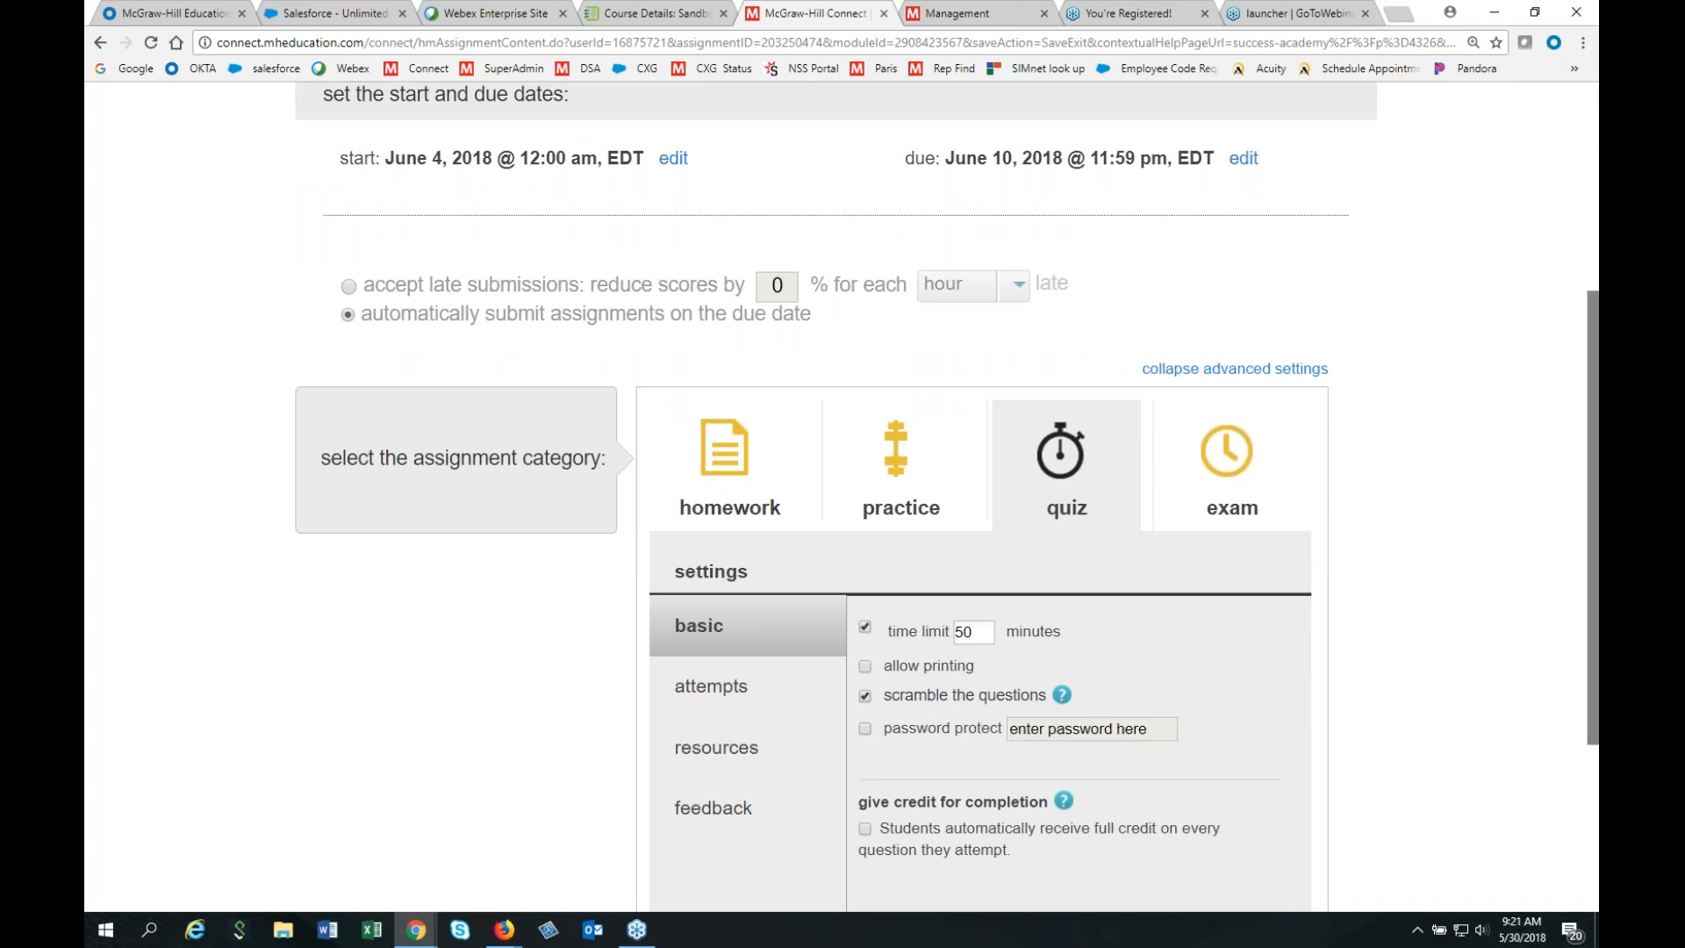
Try allowing 2 assignment attempts to see the options for repeat attempts, and set the allowed attempts back to 1.
{"action": "left_click", "coordinate": [711, 688]}
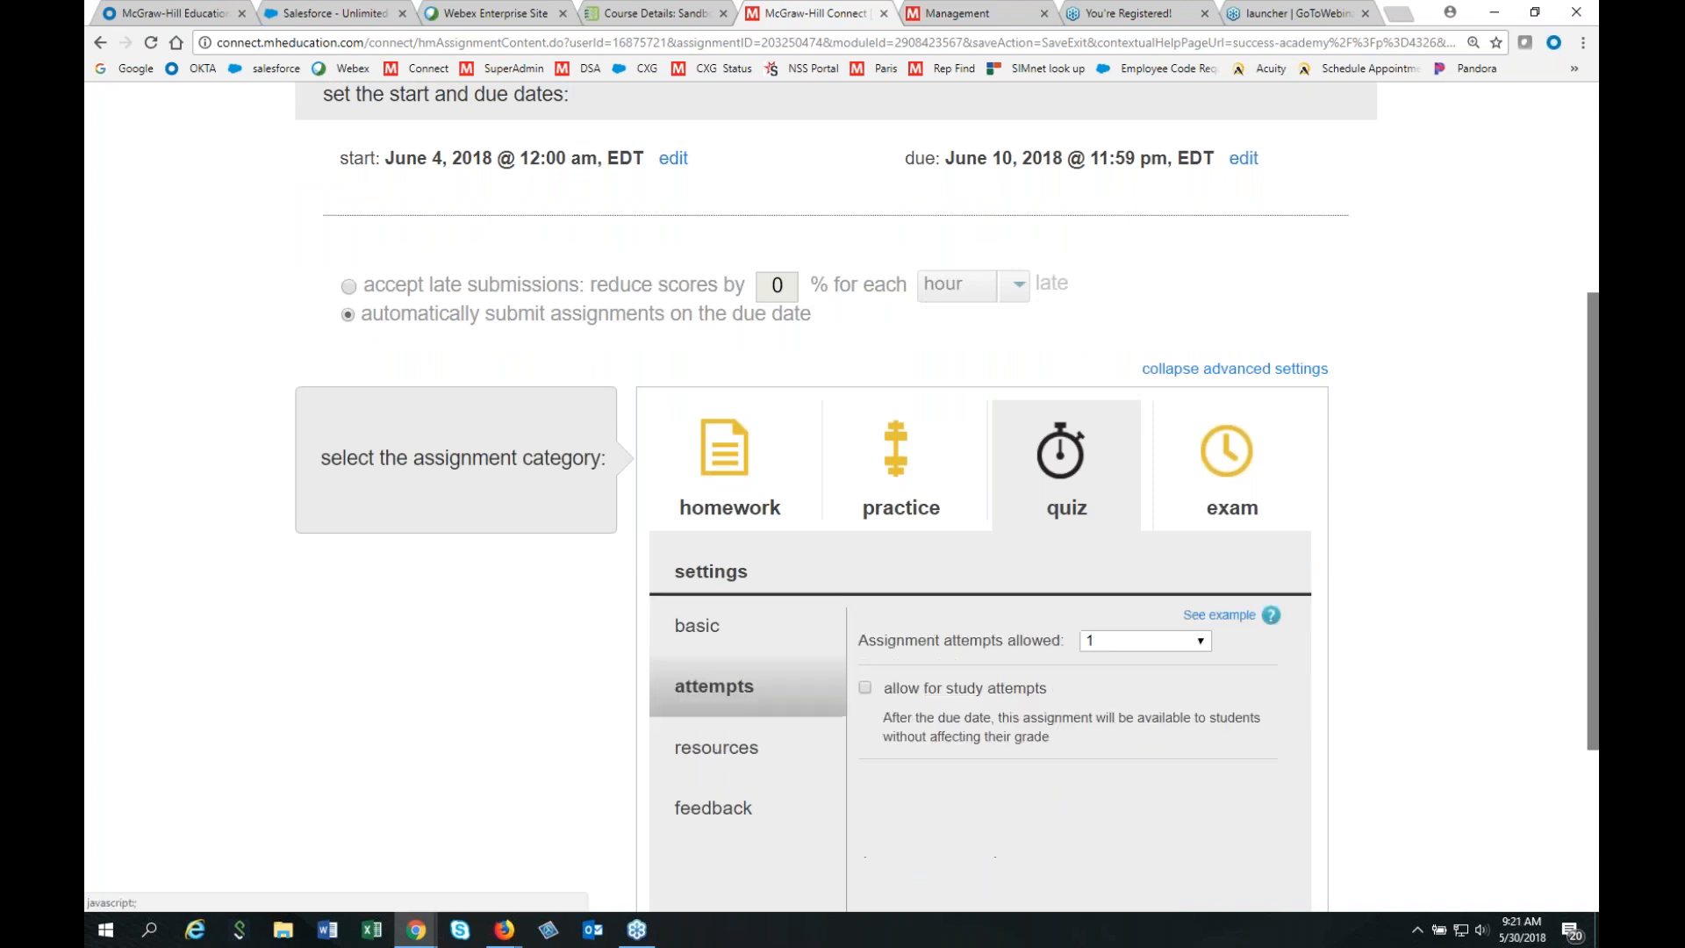
{"action": "left_click", "coordinate": [1129, 643]}
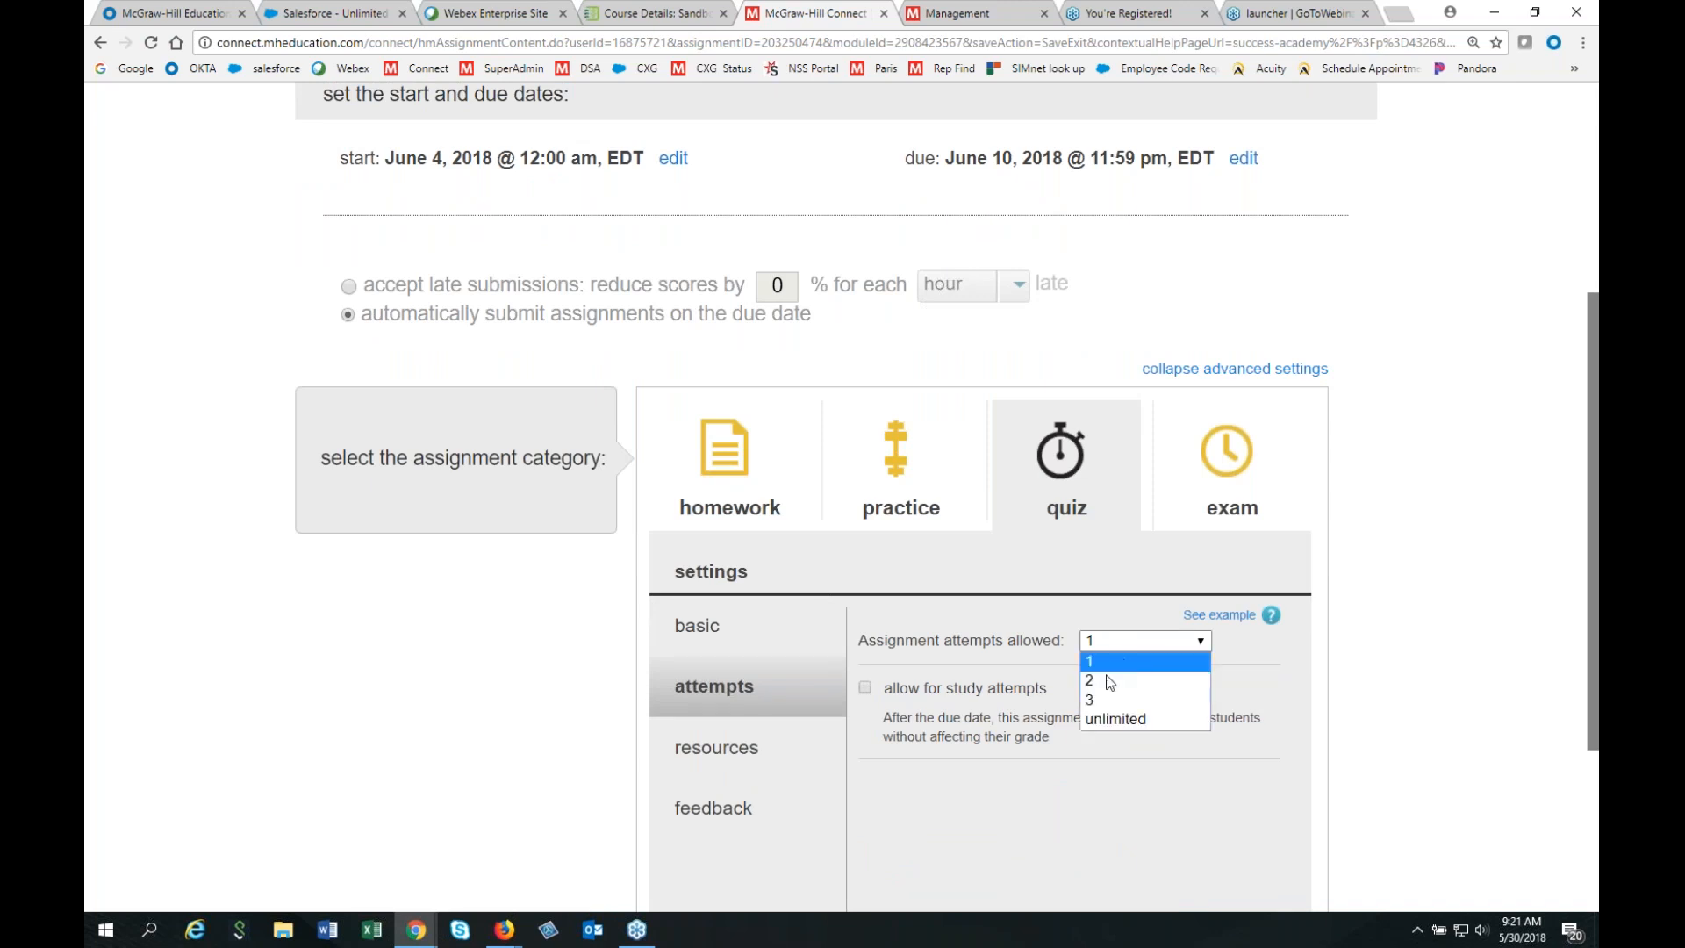
{"action": "left_click", "coordinate": [1095, 682]}
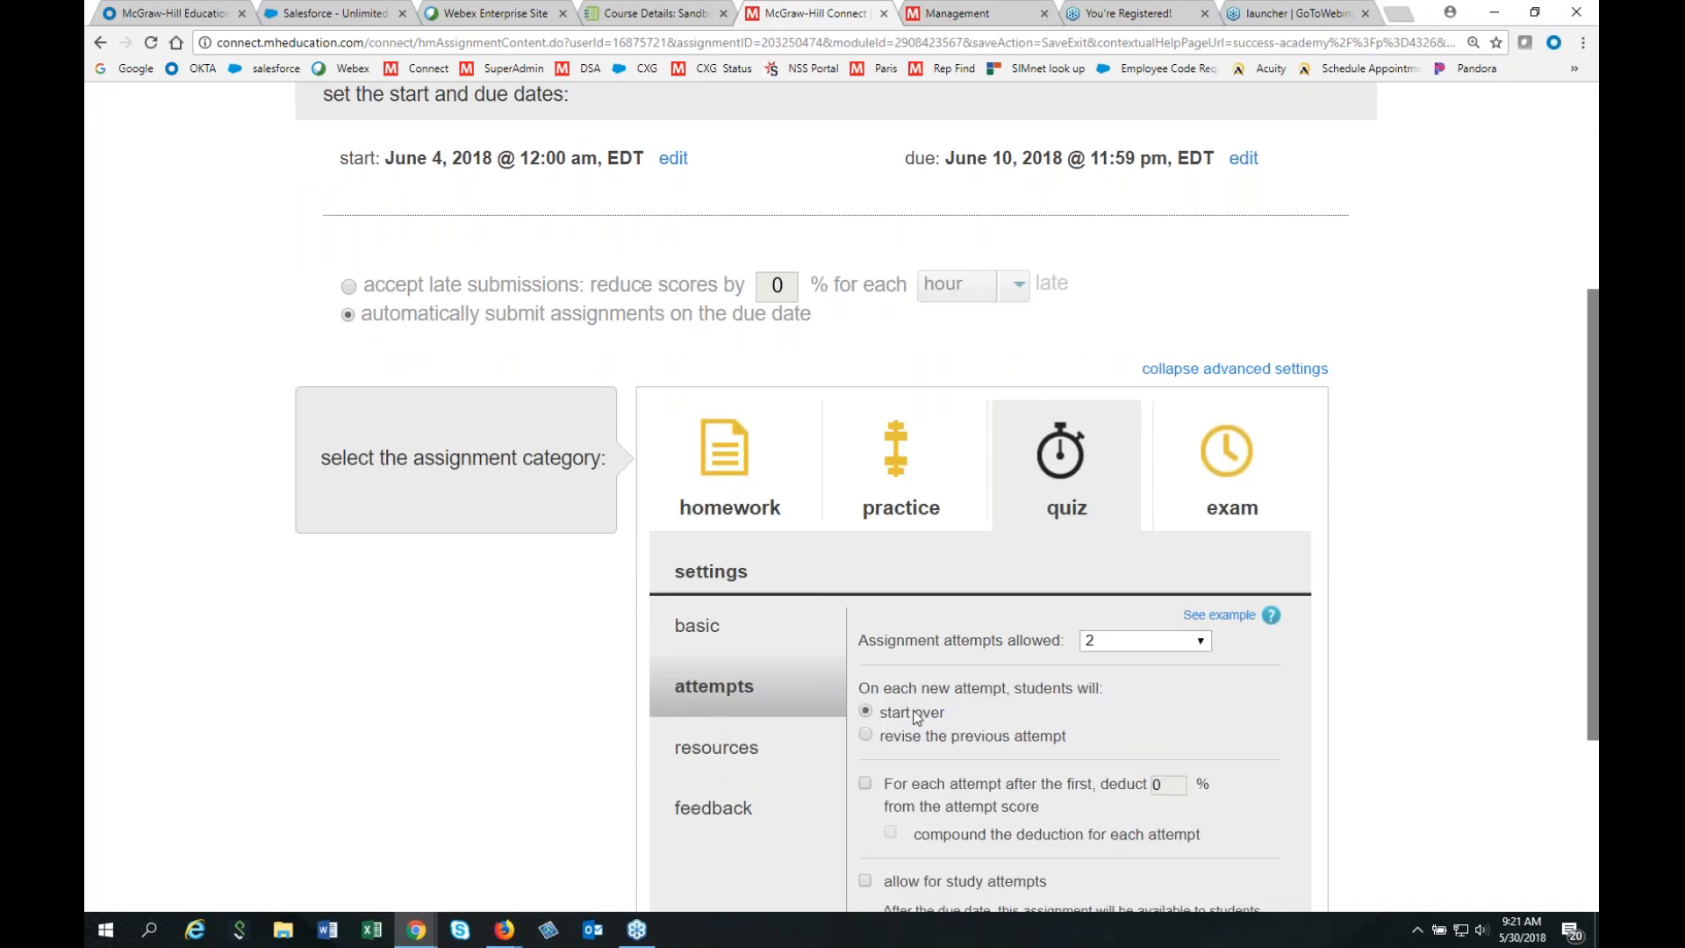
{"action": "scroll", "coordinate": [1023, 702], "scroll_direction": "down", "scroll_amount": 1}
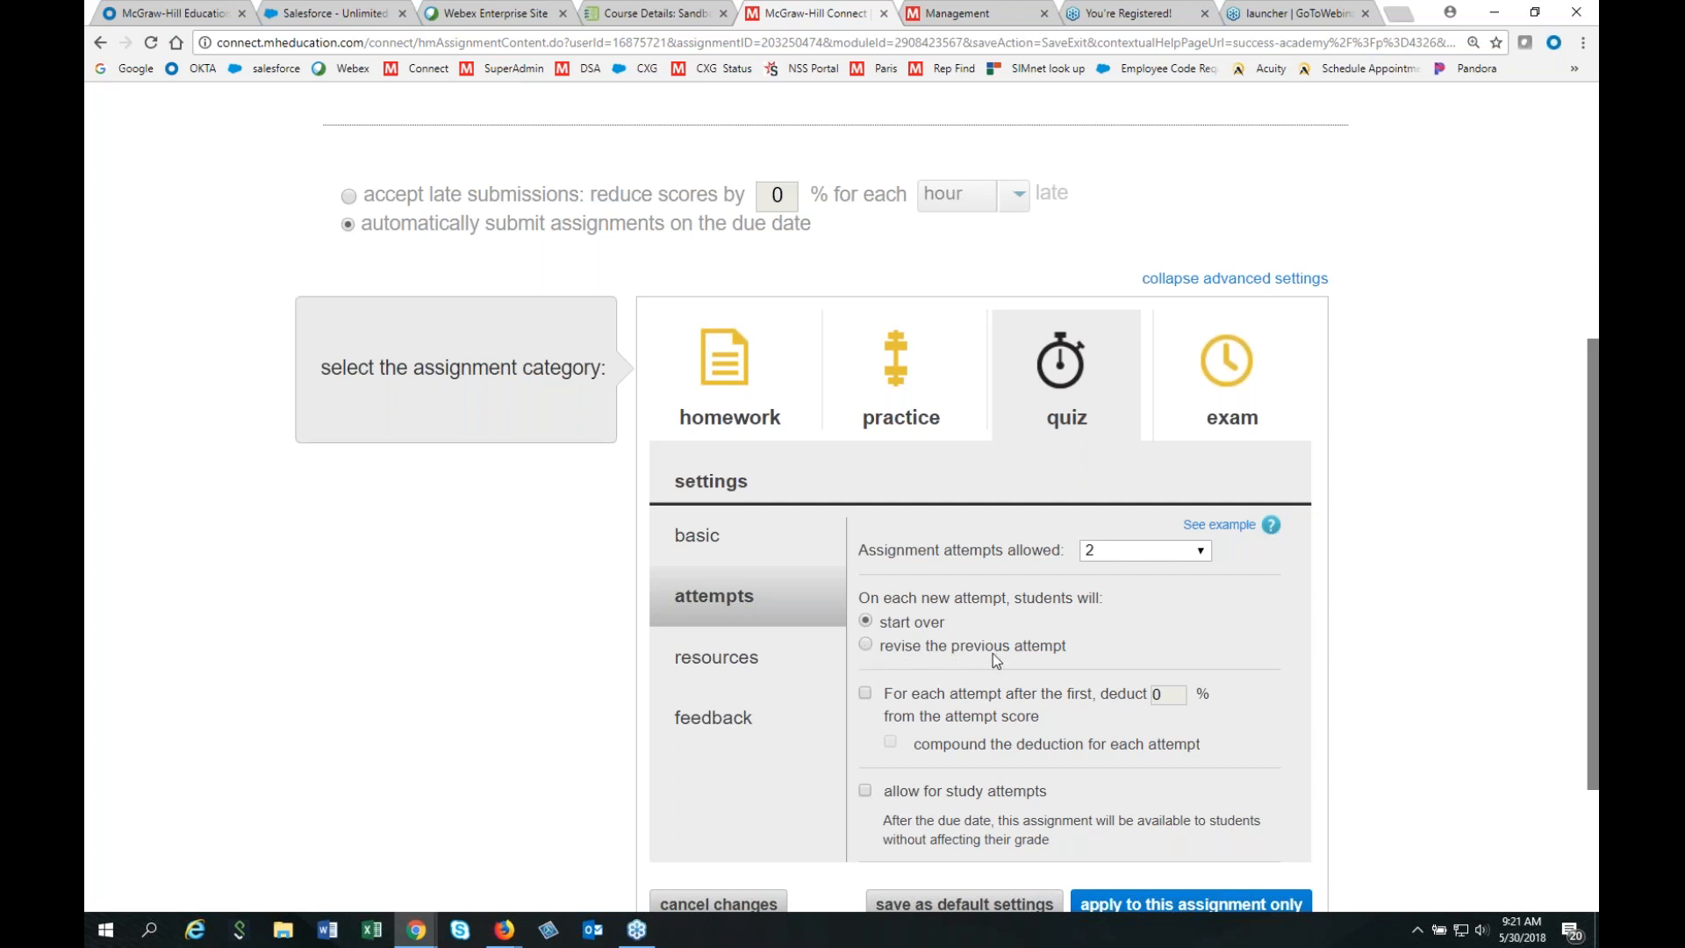
{"action": "left_click", "coordinate": [1176, 551]}
{"action": "left_click", "coordinate": [1095, 575]}
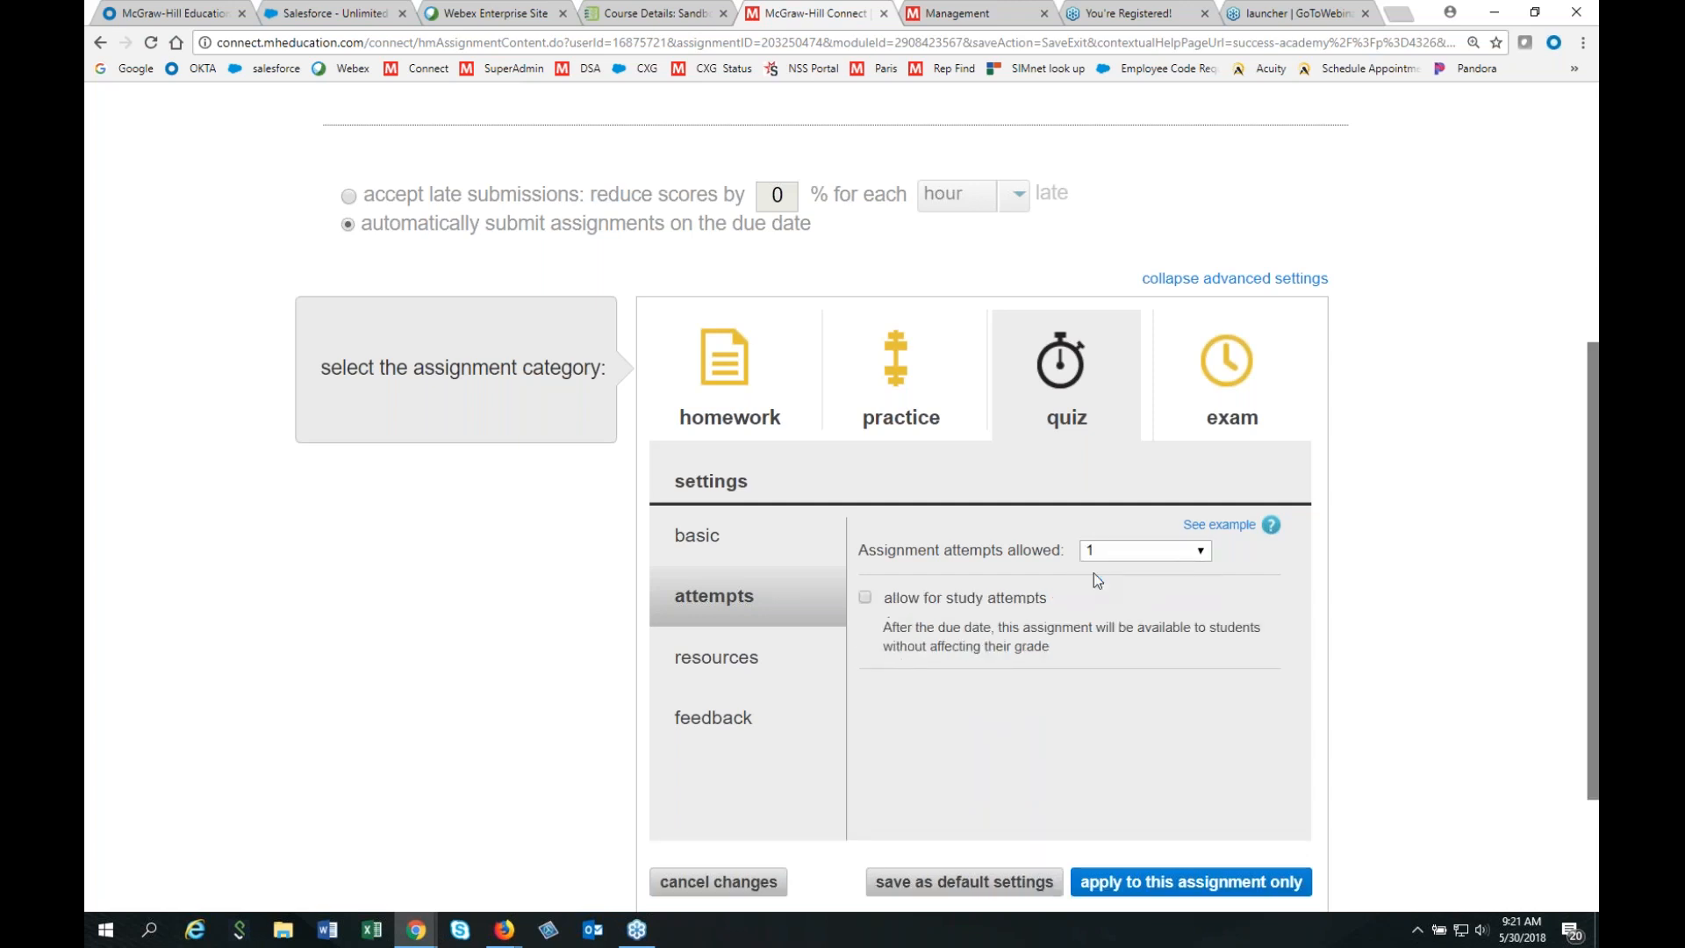
Allow access to the eBook & resources as an assistance type in the quiz's resource settings.
{"action": "left_click", "coordinate": [727, 660]}
{"action": "scroll", "coordinate": [1098, 693], "scroll_direction": "down", "scroll_amount": 3}
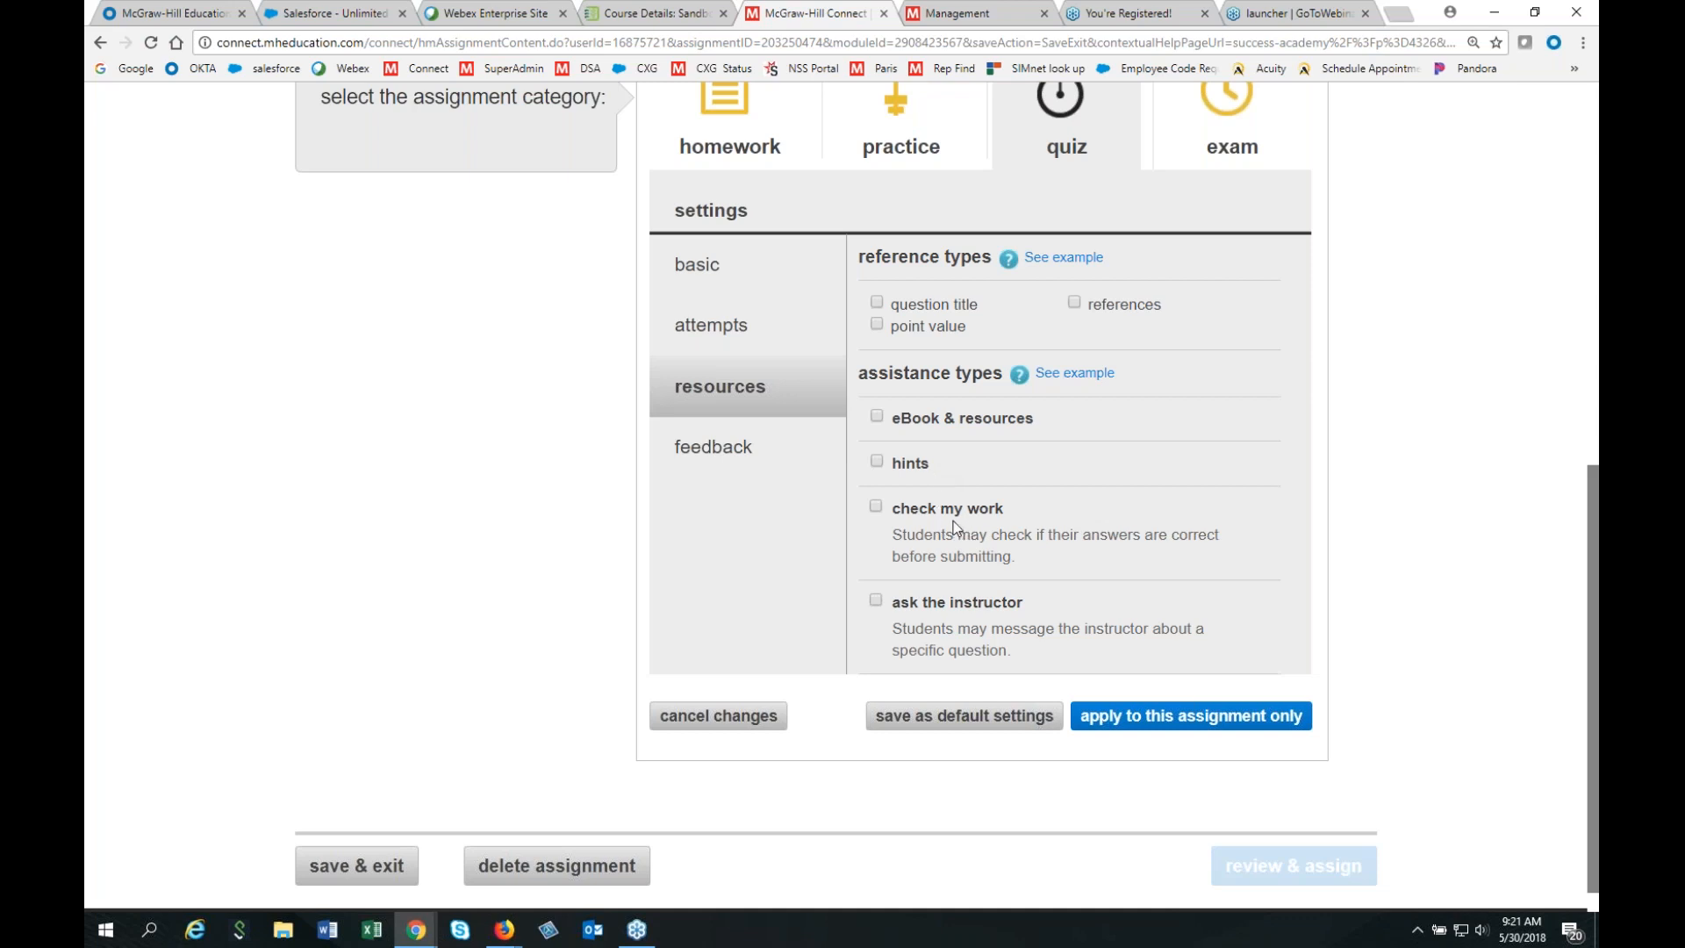
{"action": "scroll", "coordinate": [805, 461], "scroll_direction": "up", "scroll_amount": 1}
{"action": "scroll", "coordinate": [806, 461], "scroll_direction": "up", "scroll_amount": 1}
{"action": "left_click", "coordinate": [878, 506]}
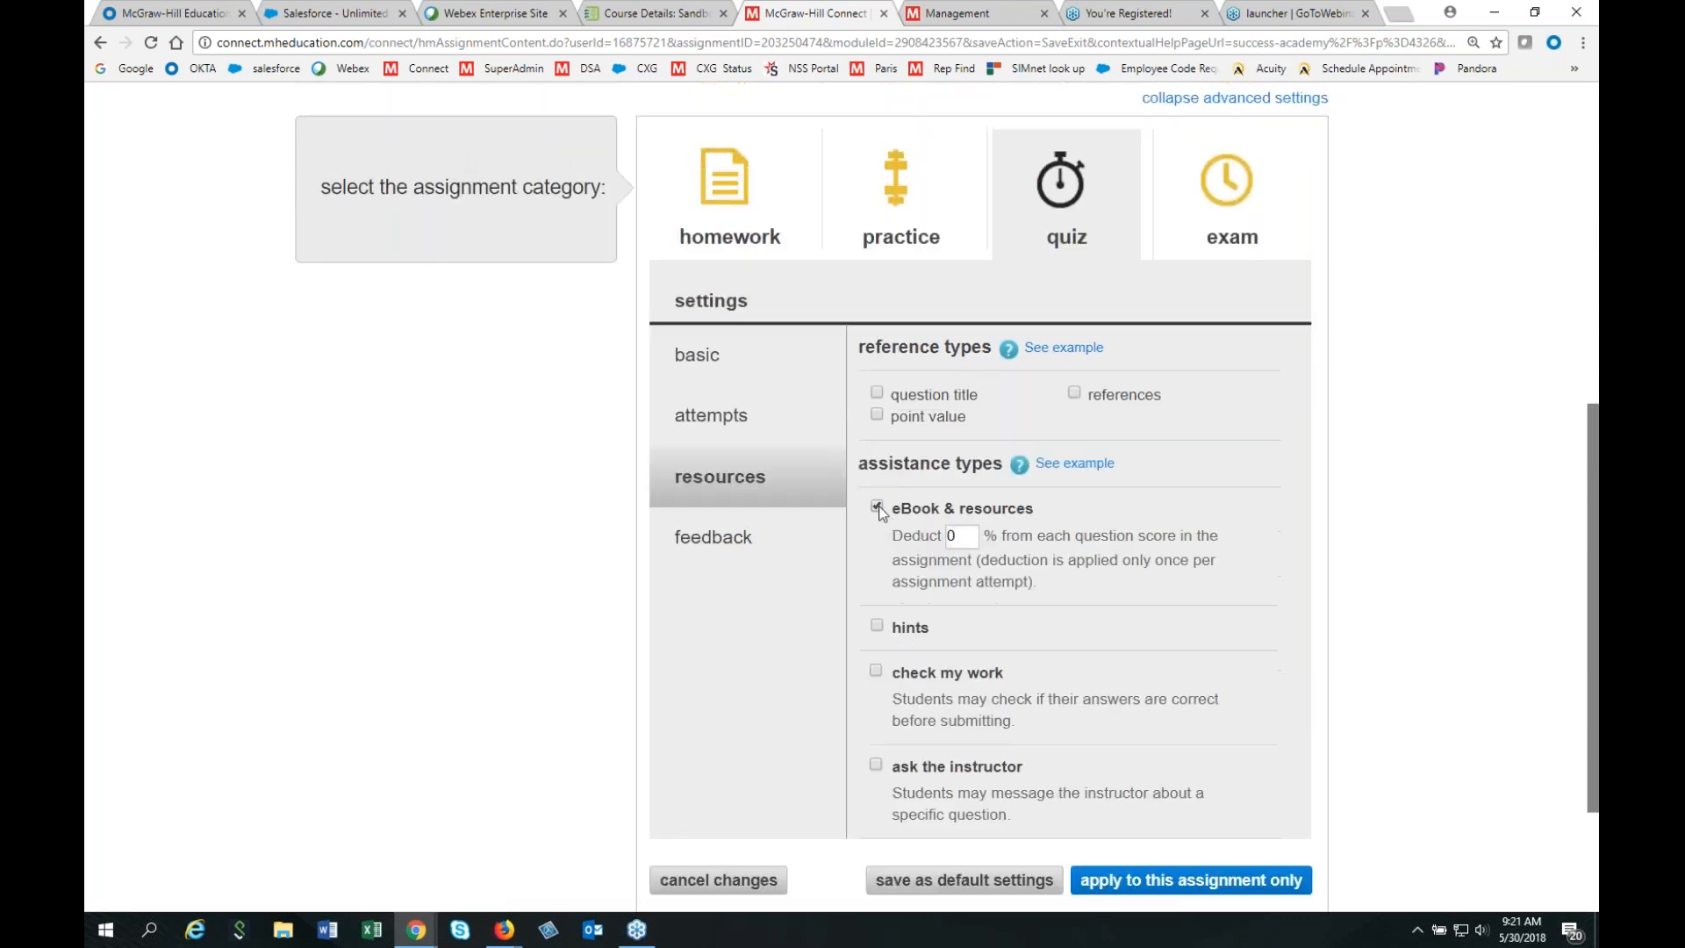
Show question scores, correct or incorrect indicators, and total scores as feedback after submission, and apply the settings to this assignment only.
{"action": "left_click", "coordinate": [718, 541]}
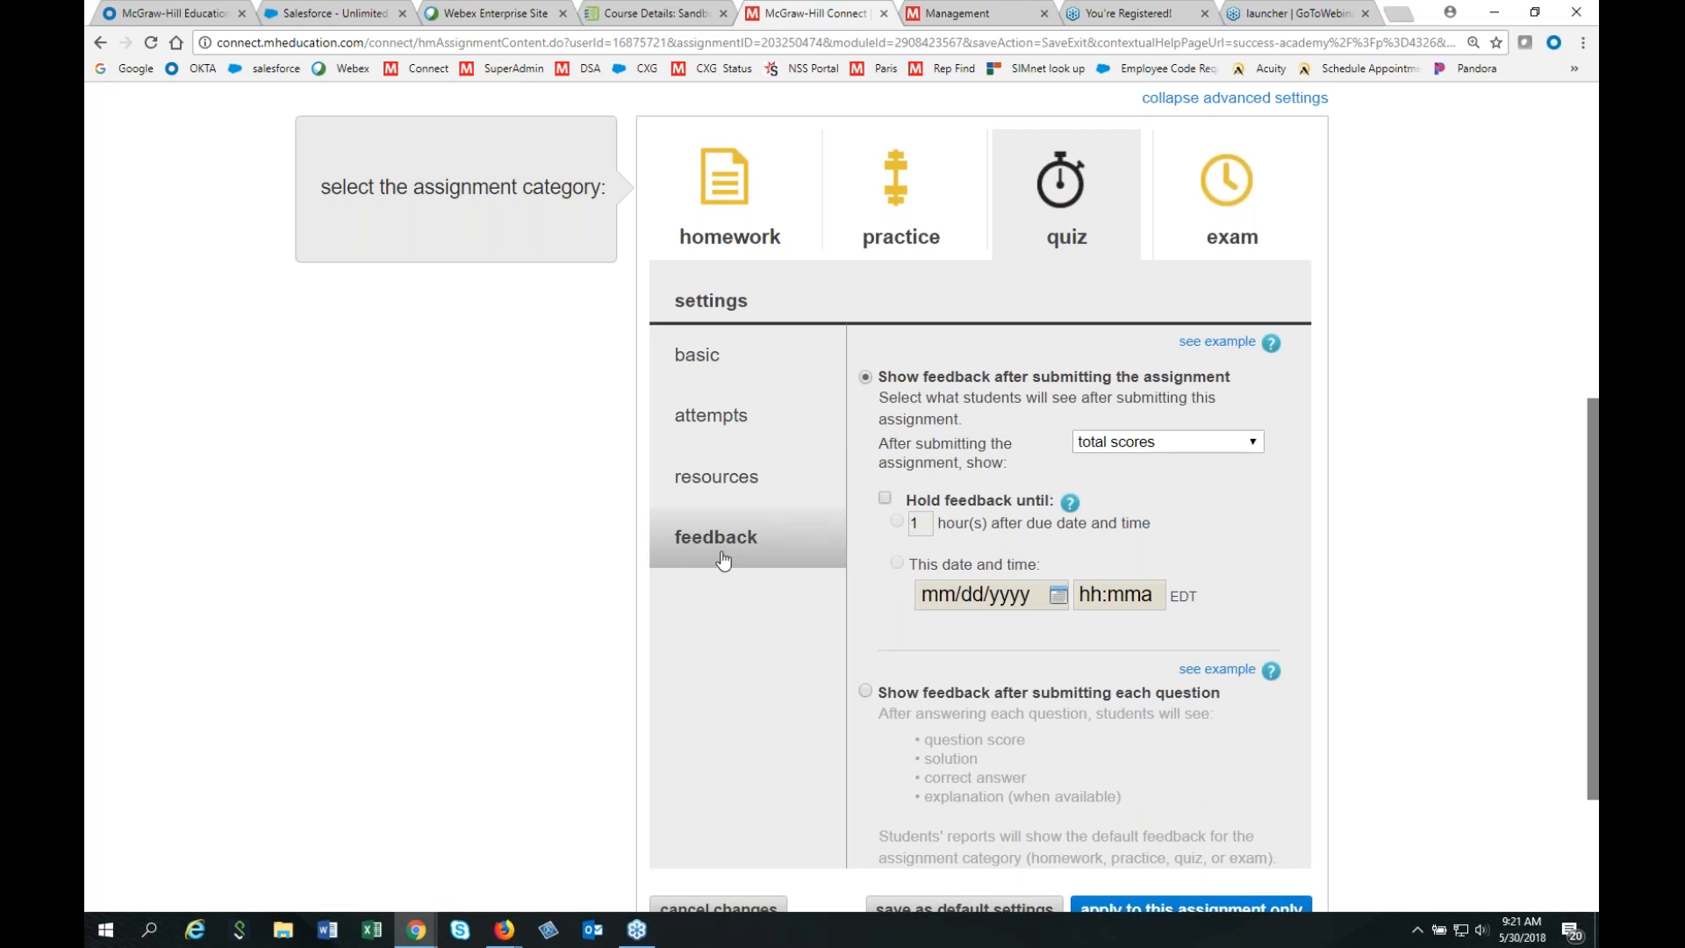
{"action": "left_click", "coordinate": [1256, 440]}
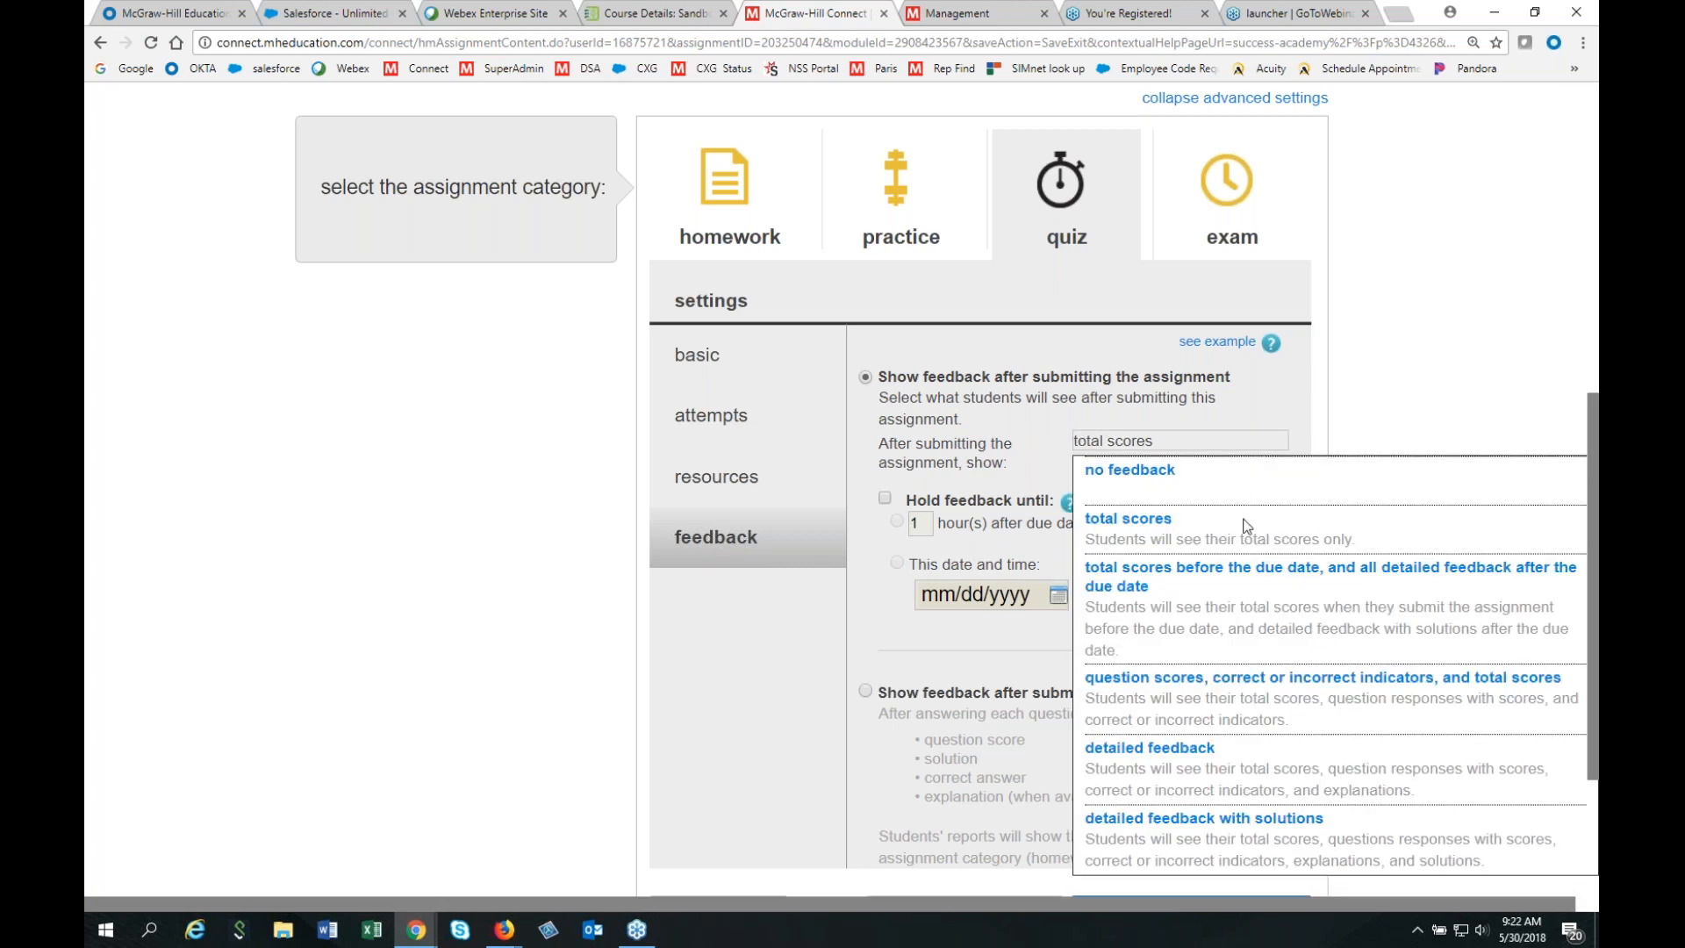
{"action": "scroll", "coordinate": [1247, 526], "scroll_direction": "down", "scroll_amount": 2}
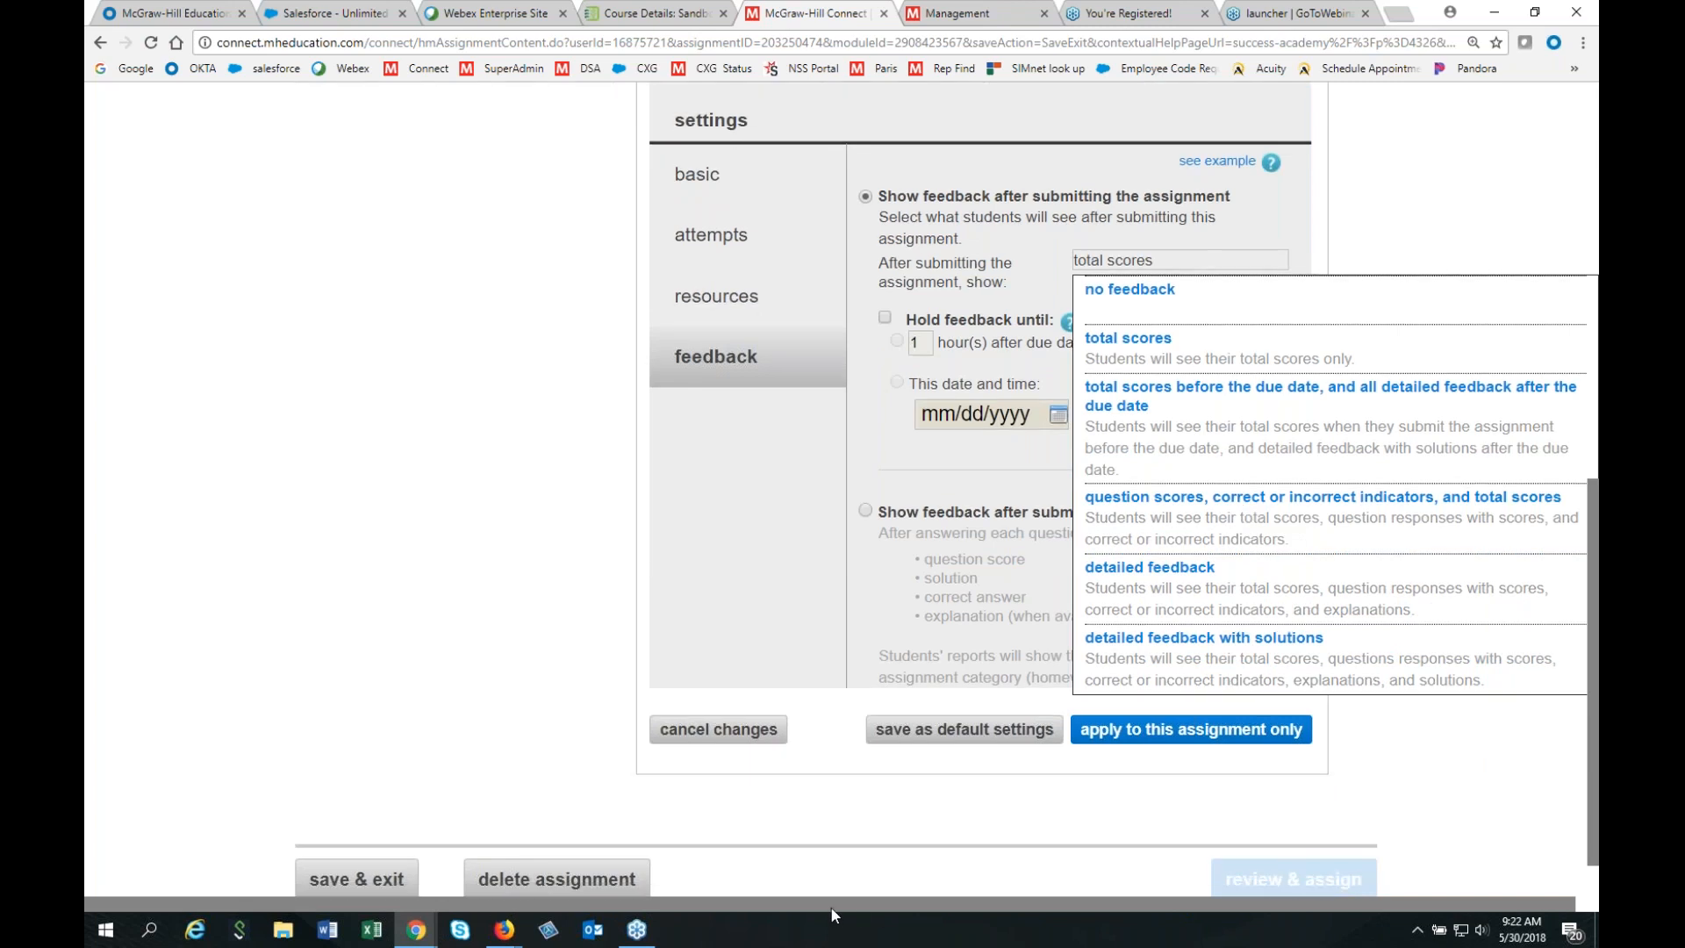
{"action": "left_click_drag", "start_coordinate": [832, 906], "coordinate": [865, 905]}
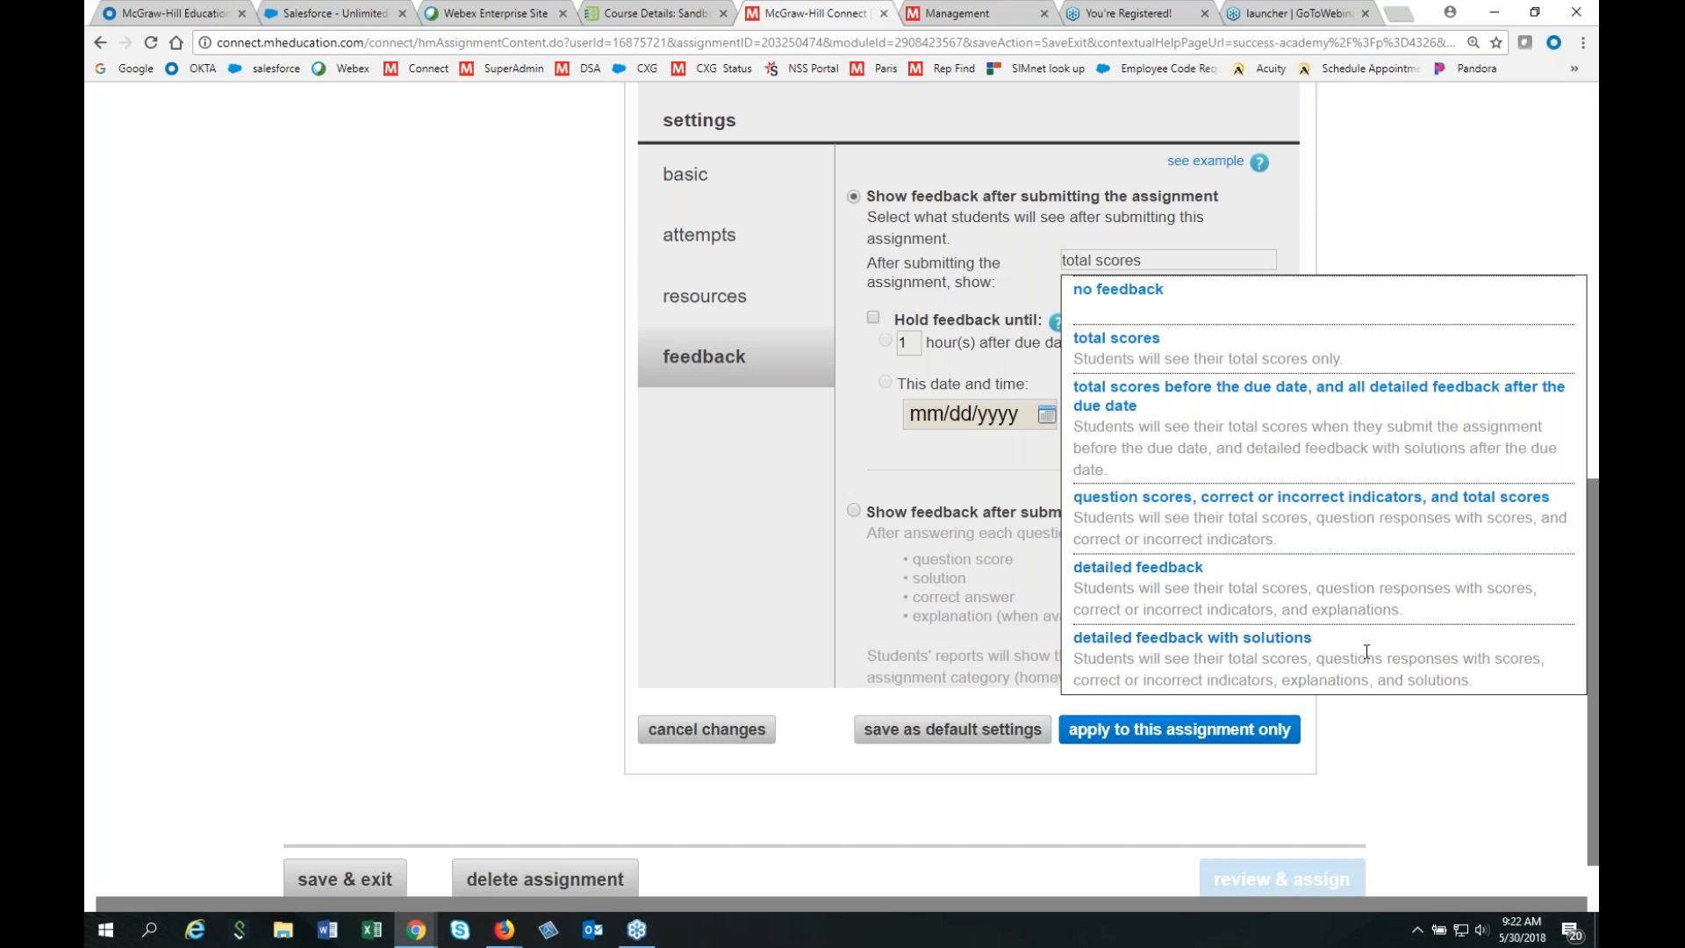
{"action": "left_click", "coordinate": [1139, 497]}
{"action": "scroll", "coordinate": [1031, 705], "scroll_direction": "down", "scroll_amount": 1}
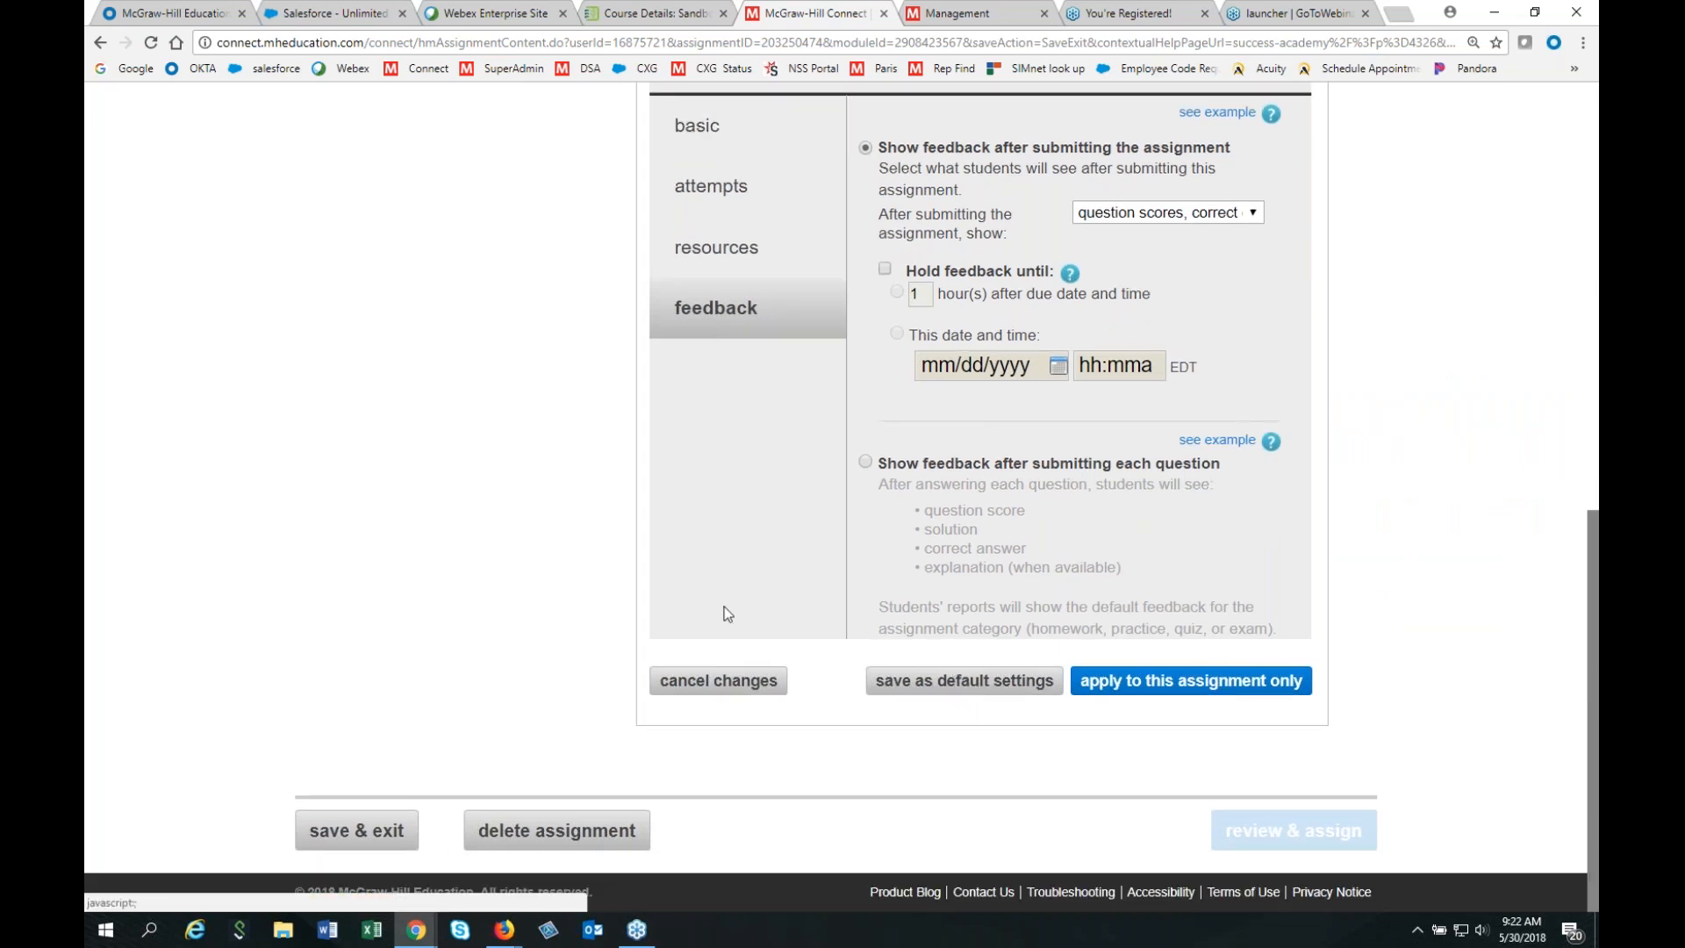
{"action": "scroll", "coordinate": [724, 607], "scroll_direction": "up", "scroll_amount": 3}
{"action": "scroll", "coordinate": [1014, 714], "scroll_direction": "down", "scroll_amount": 3}
{"action": "left_click", "coordinate": [1182, 688]}
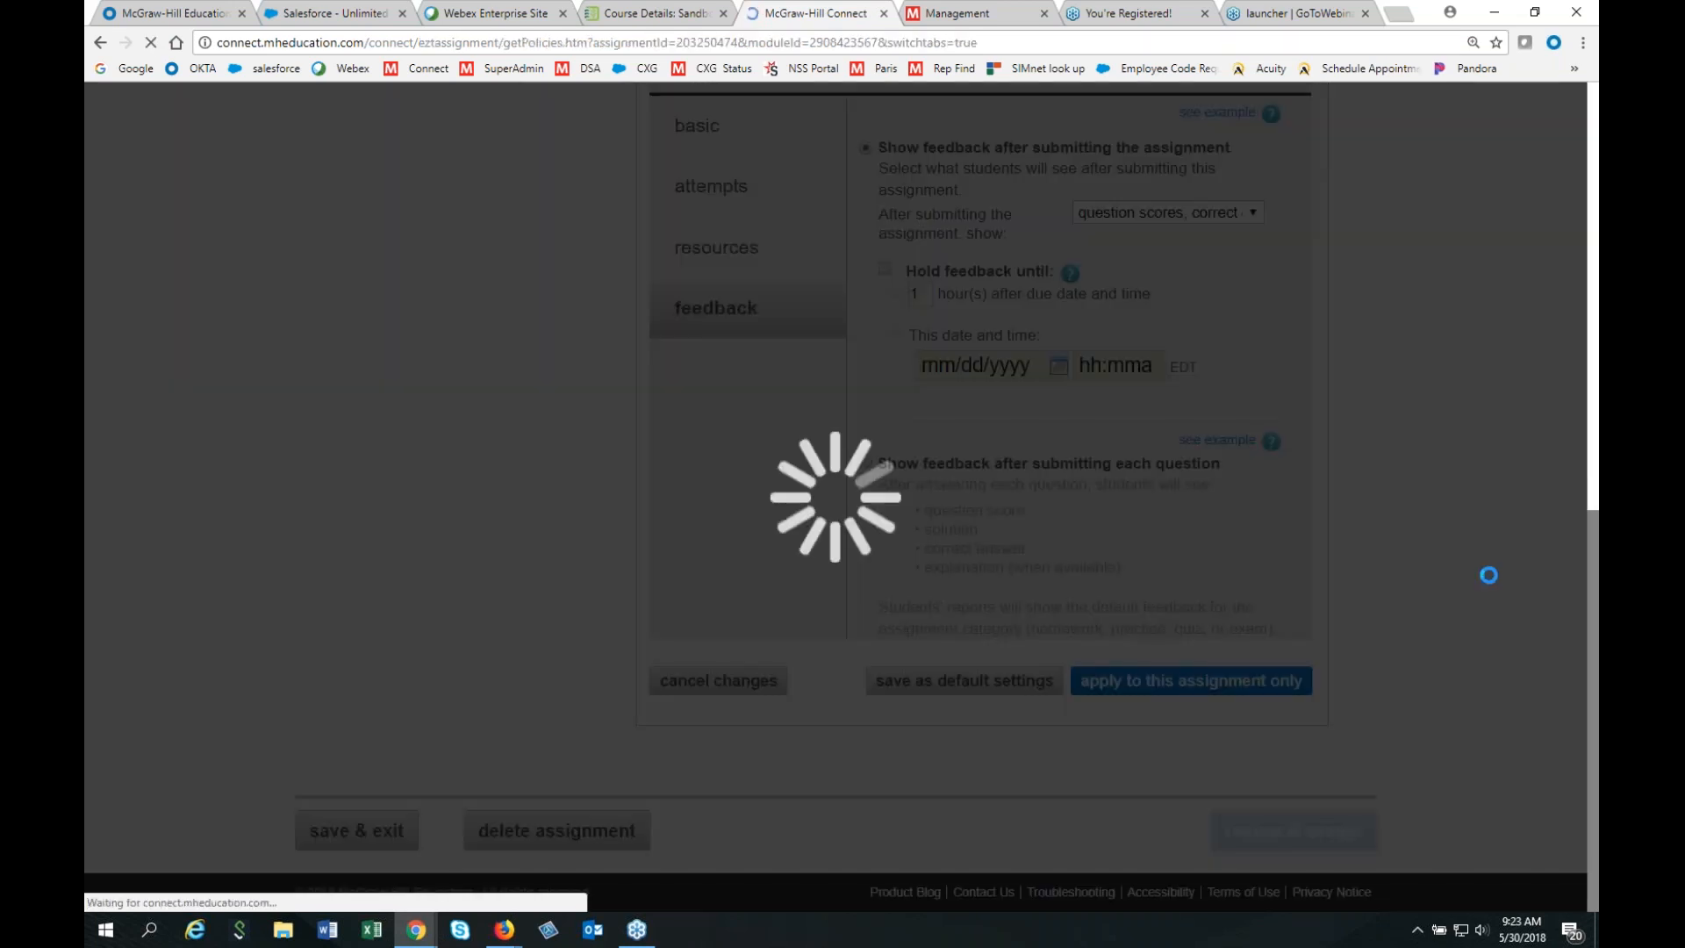
Review the edited quiz and assign it with its updated policies.
{"action": "scroll", "coordinate": [1462, 582], "scroll_direction": "down", "scroll_amount": 9}
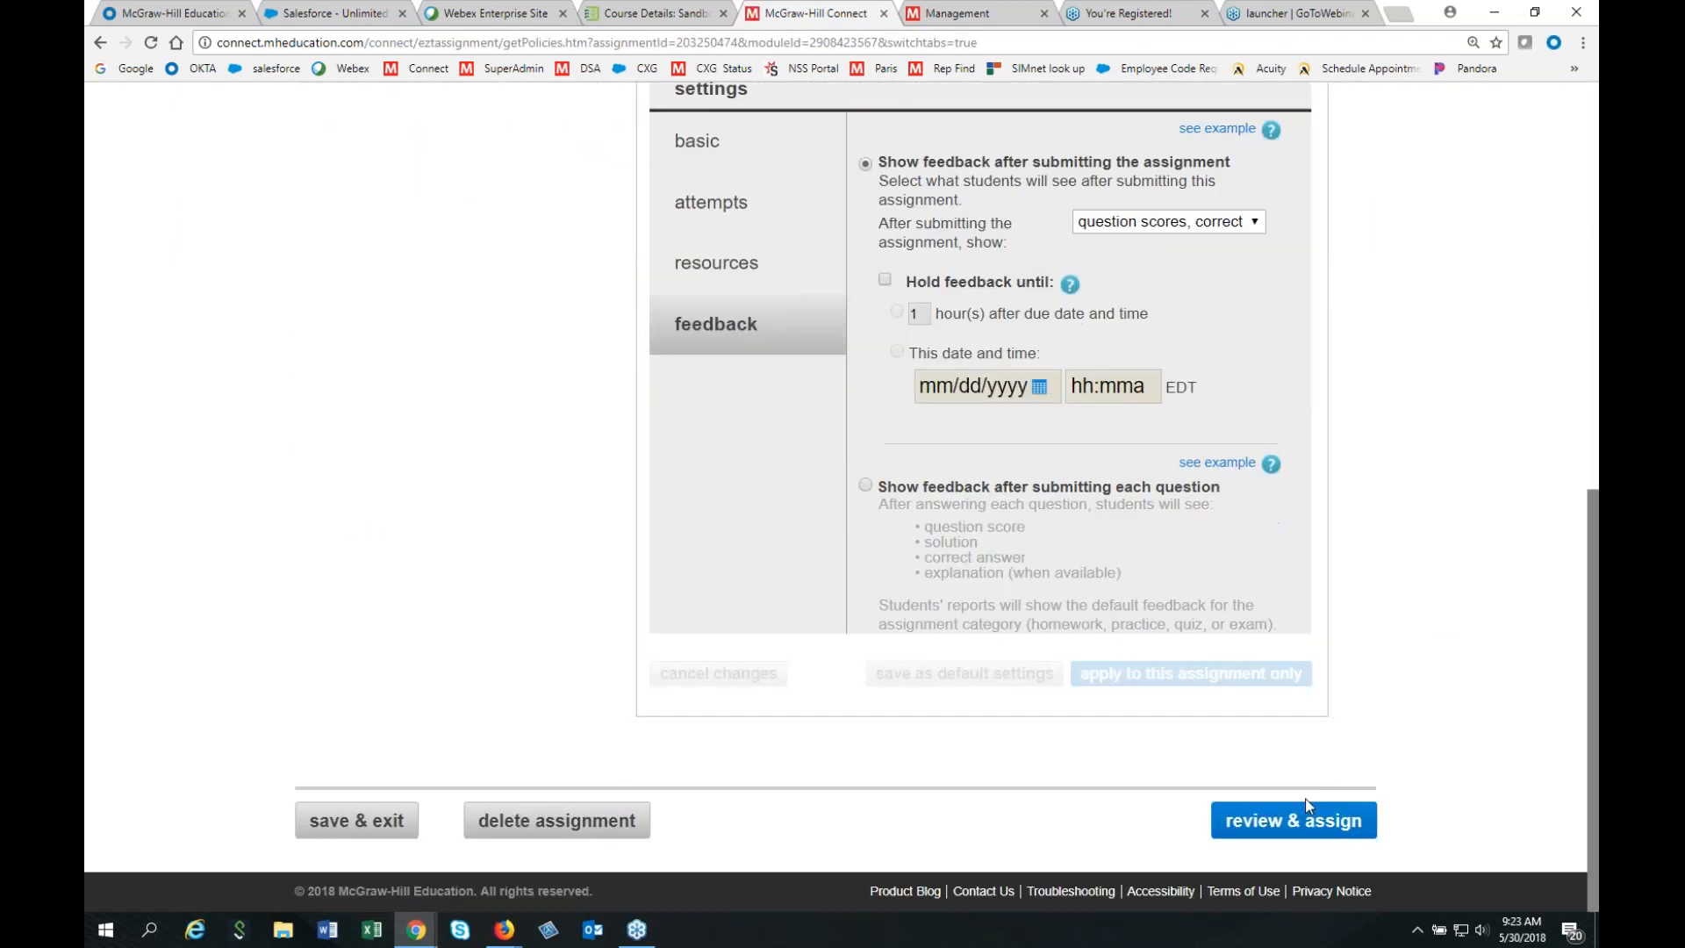
{"action": "left_click", "coordinate": [1300, 819]}
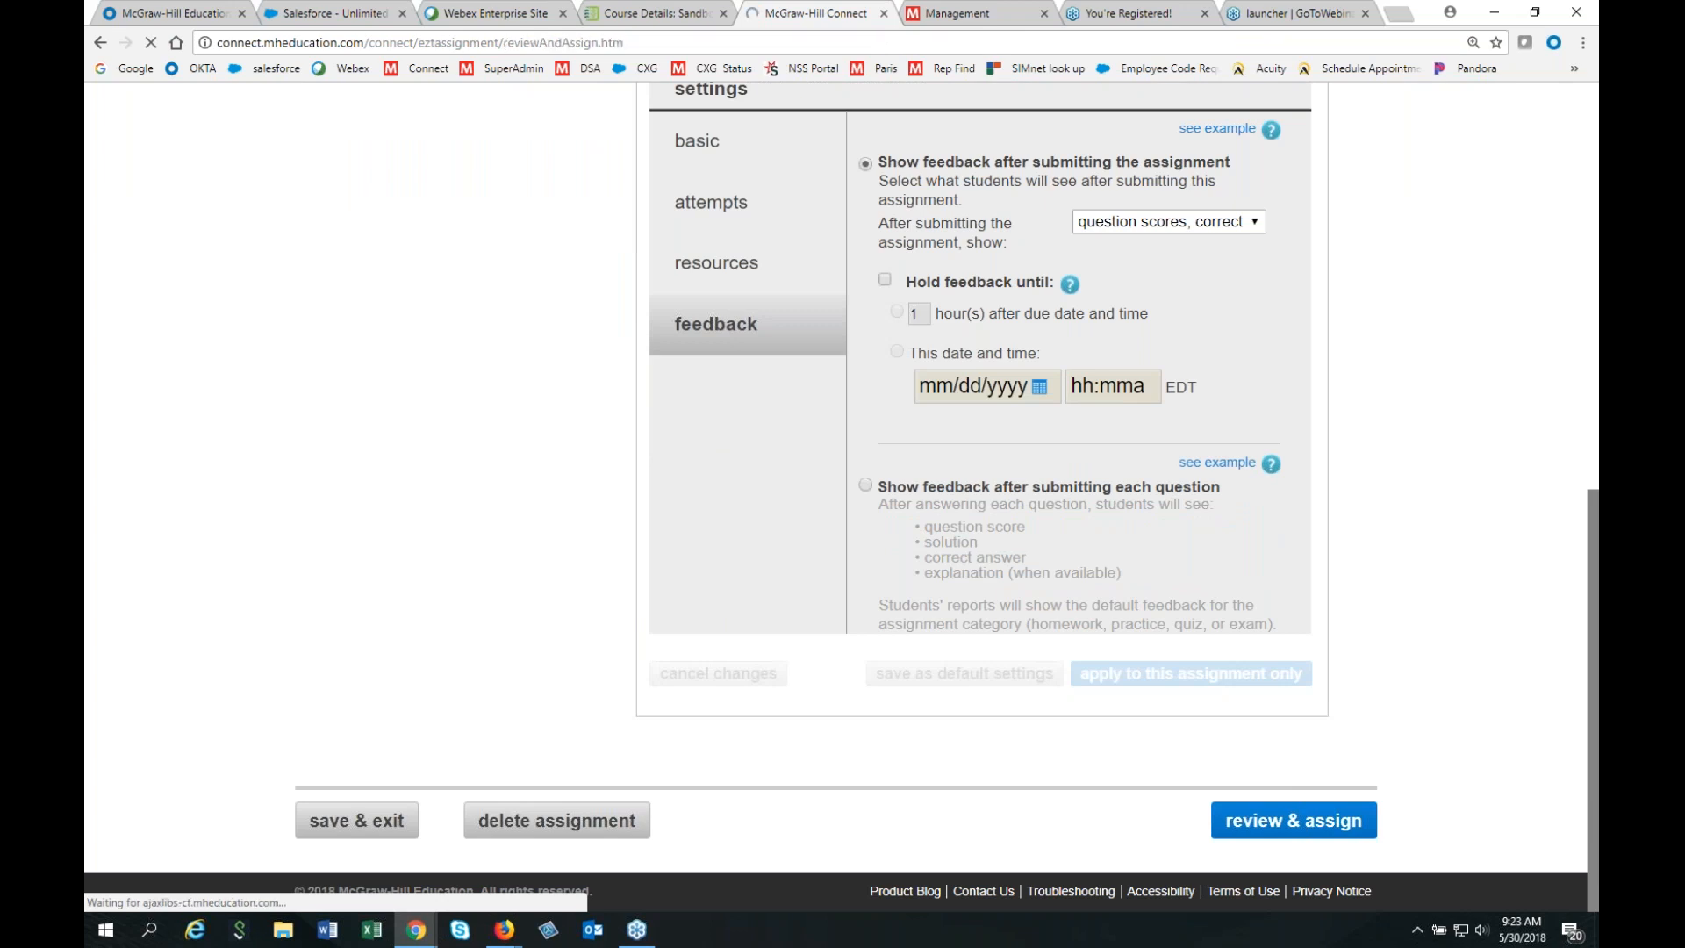
{"action": "scroll", "coordinate": [1283, 766], "scroll_direction": "down", "scroll_amount": 5}
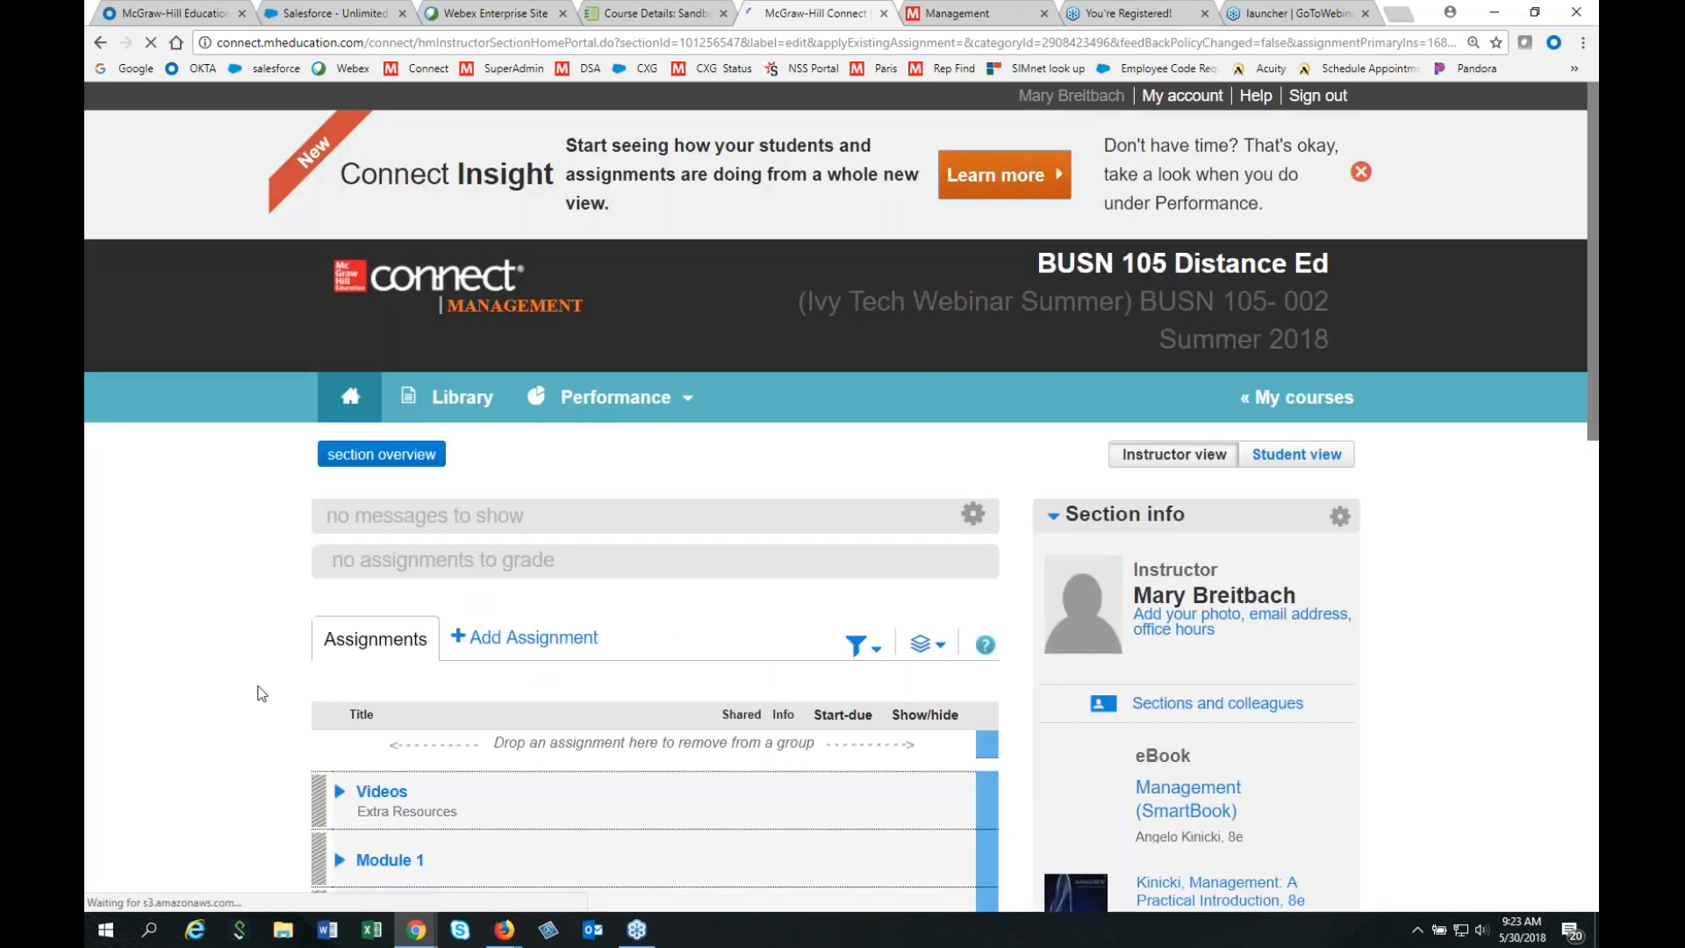
Expand Module 2 in the section's assignment list and examine its assignments and their start and due dates.
{"action": "scroll", "coordinate": [262, 689], "scroll_direction": "down", "scroll_amount": 3}
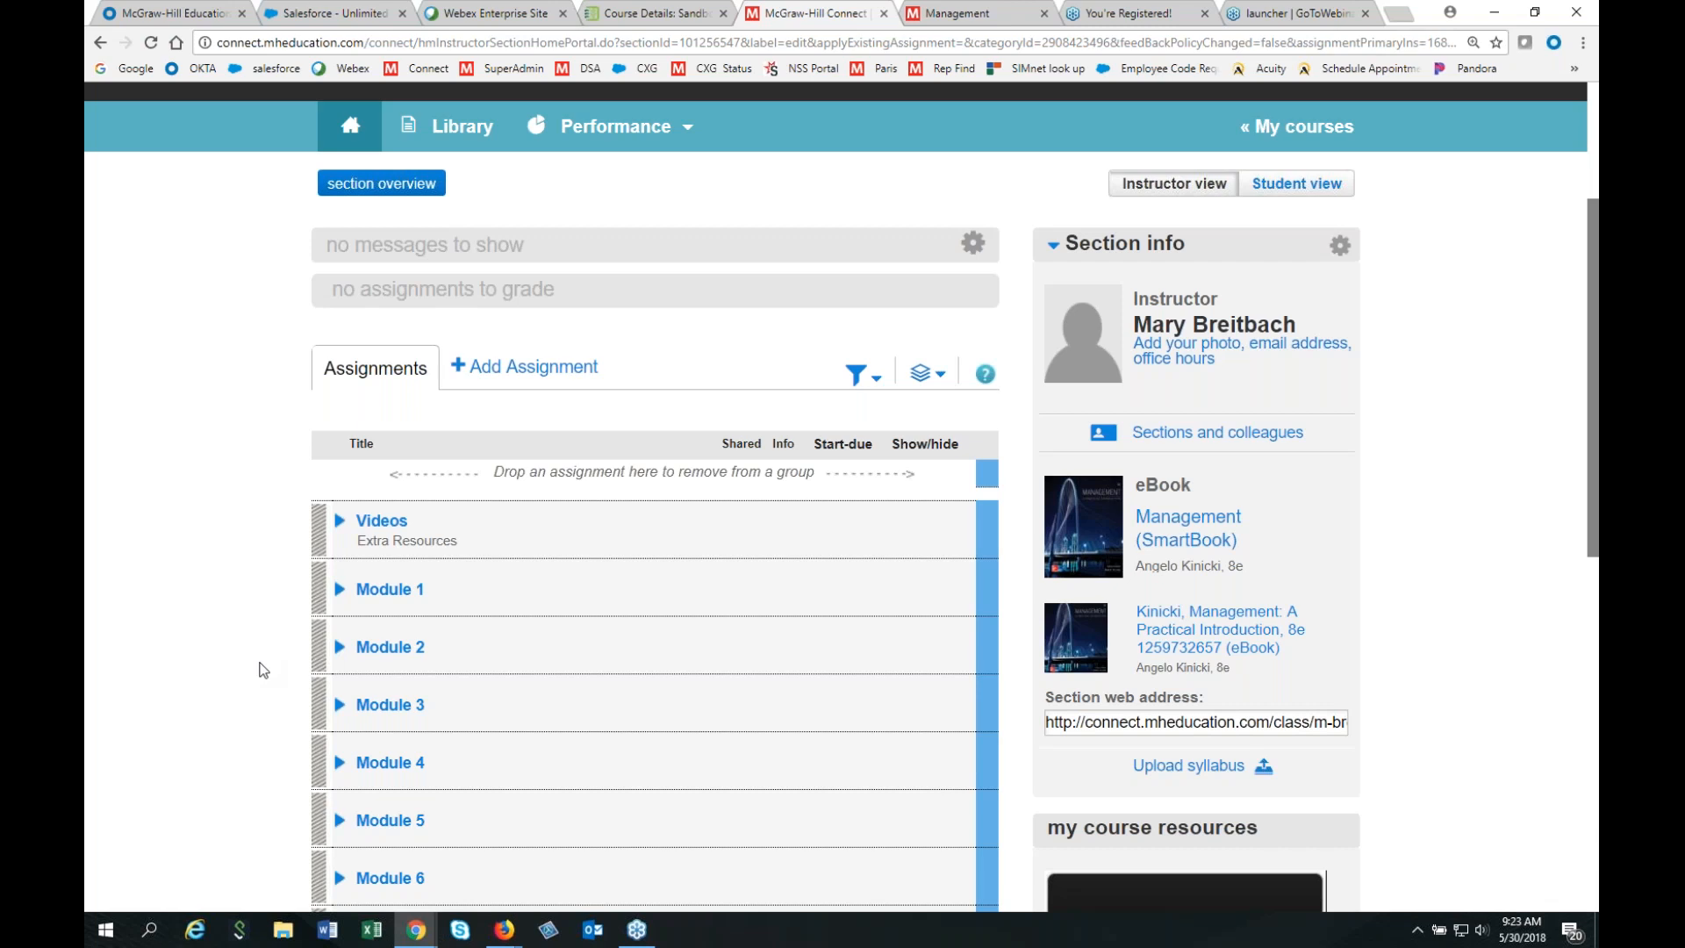
{"action": "left_click", "coordinate": [341, 590]}
{"action": "left_click", "coordinate": [340, 591]}
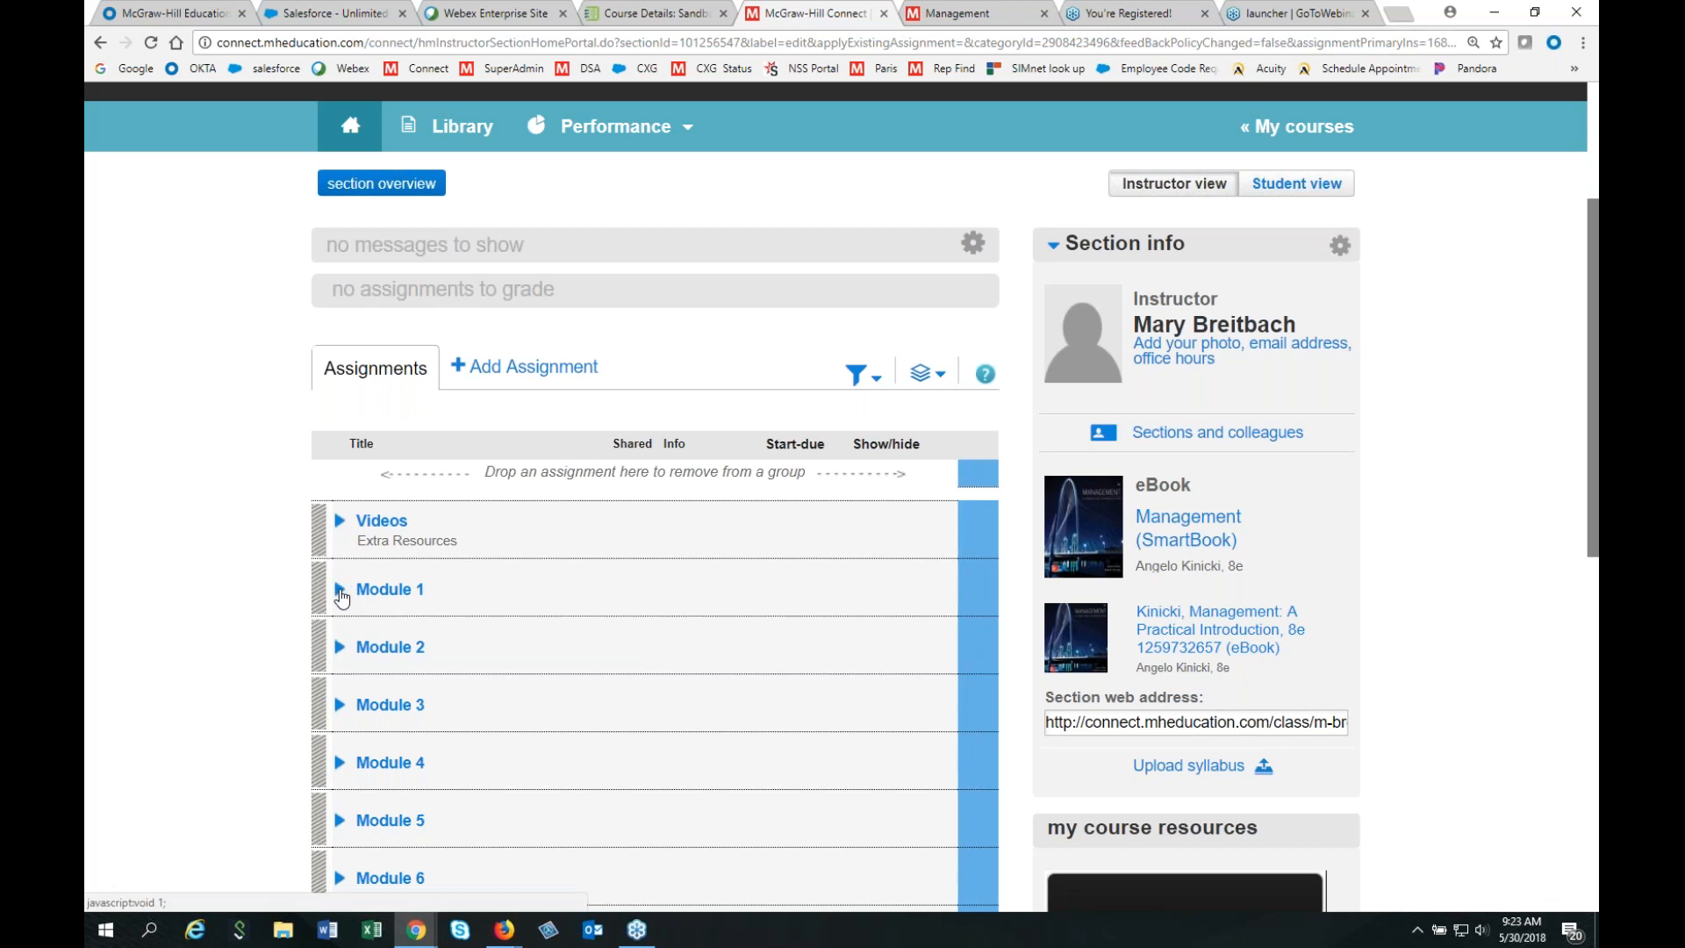
{"action": "left_click", "coordinate": [340, 650]}
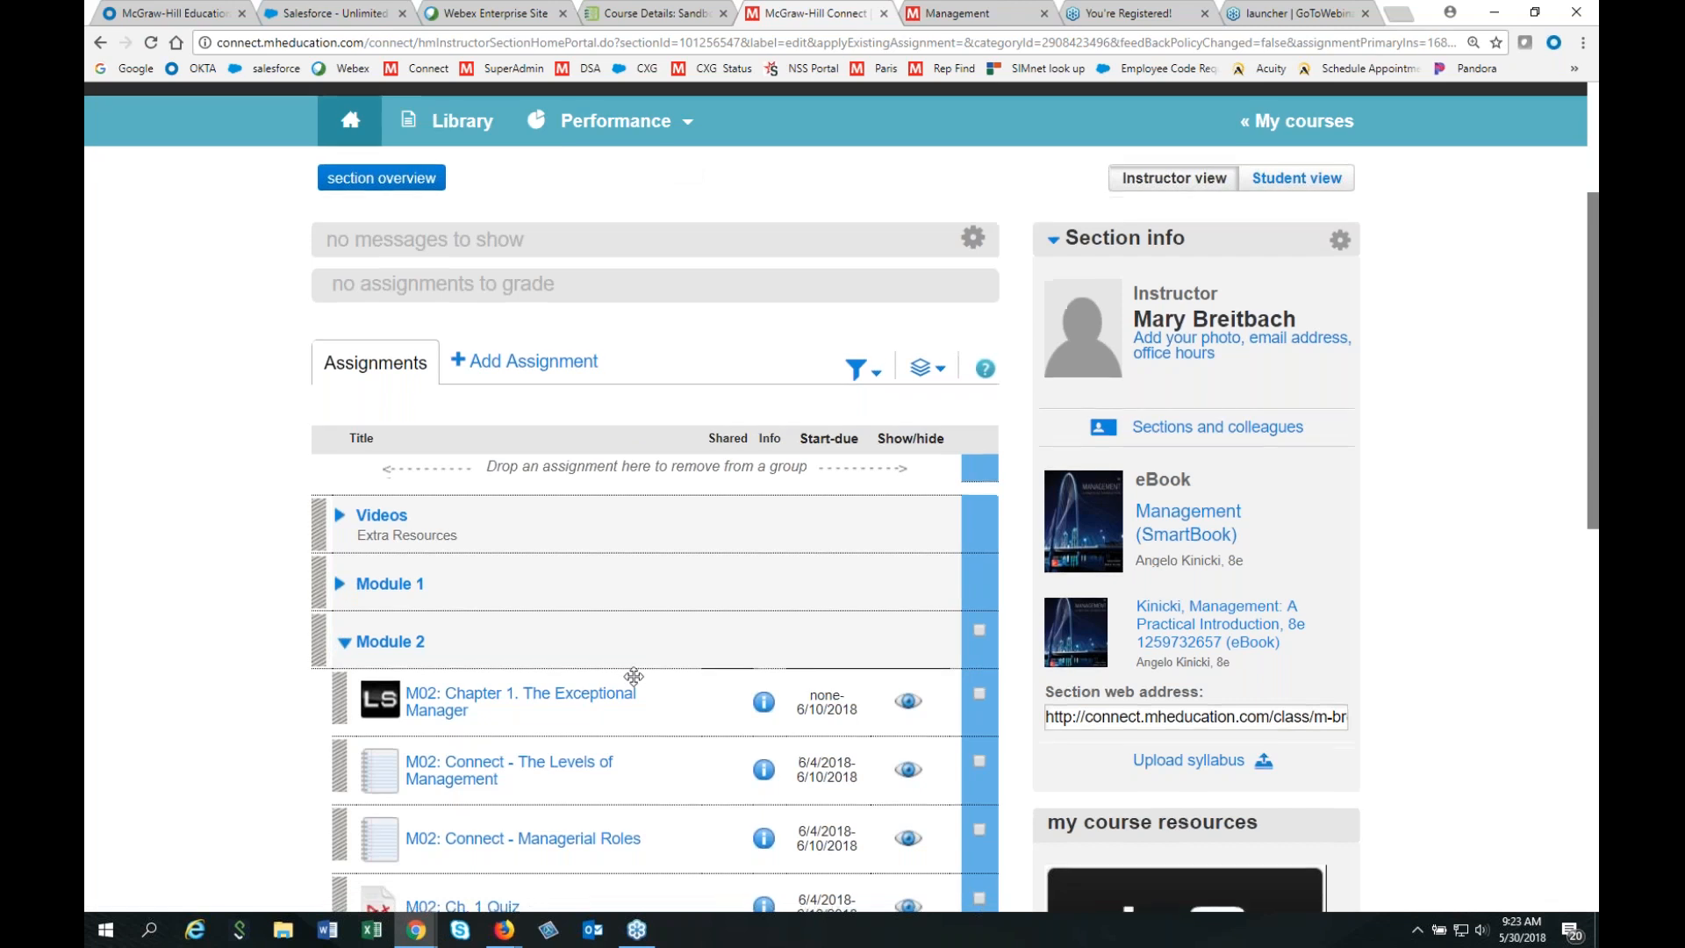
{"action": "scroll", "coordinate": [628, 678], "scroll_direction": "down", "scroll_amount": 3}
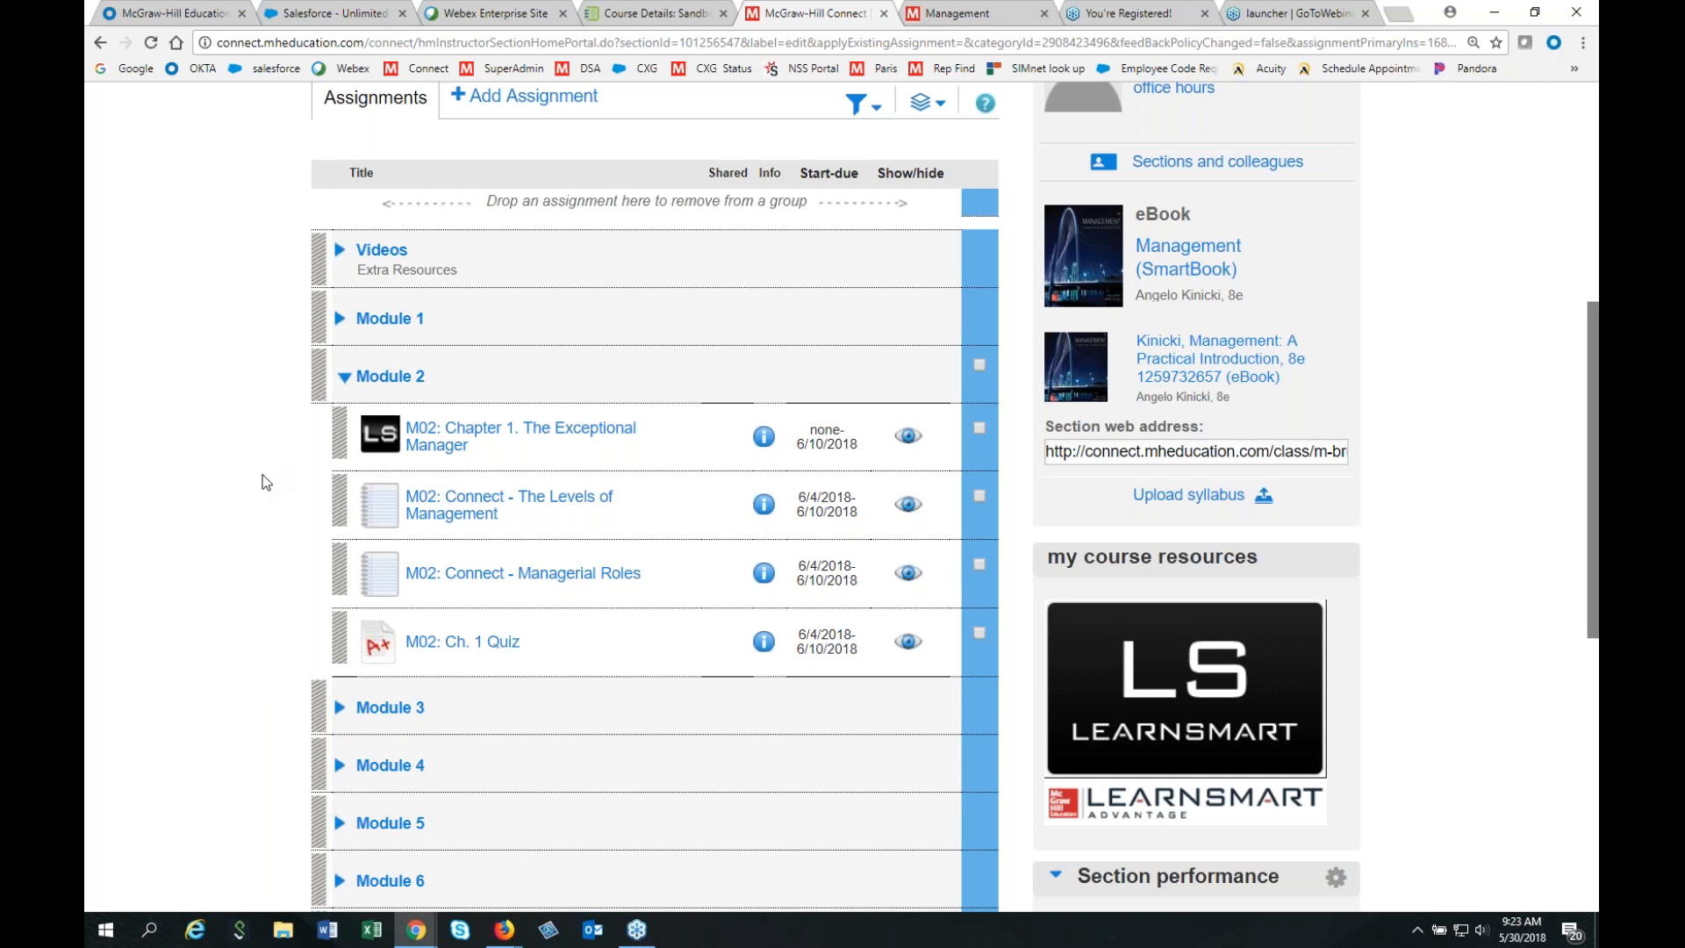
{"action": "scroll", "coordinate": [266, 484], "scroll_direction": "up", "scroll_amount": 4}
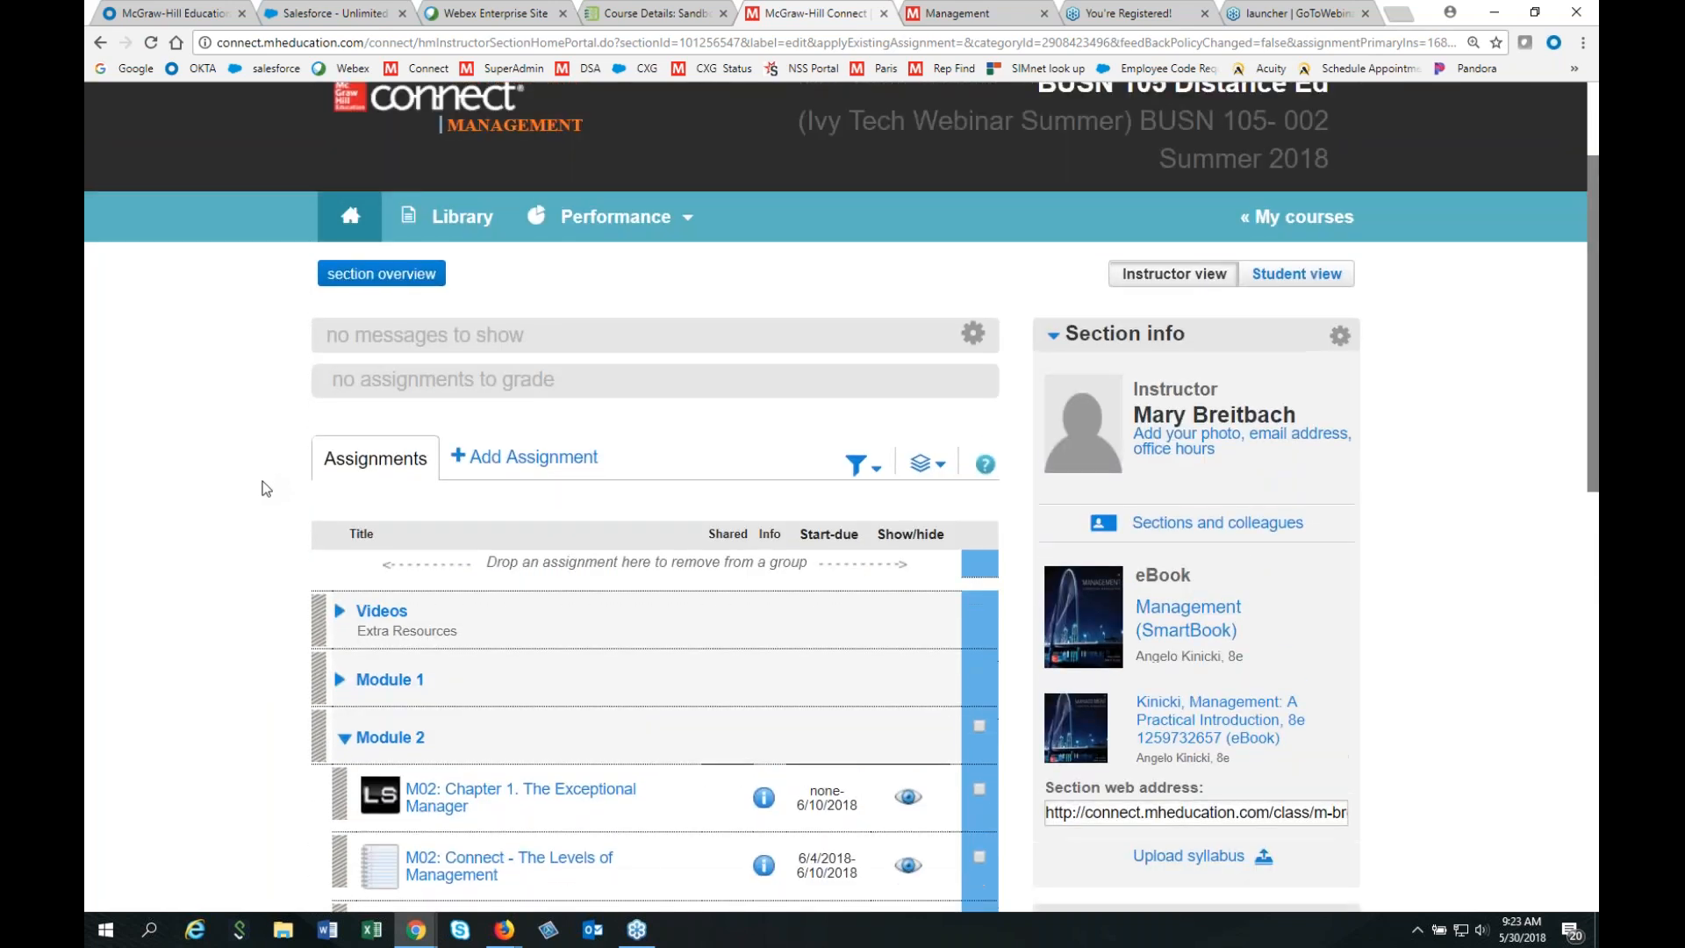
{"action": "scroll", "coordinate": [266, 488], "scroll_direction": "down", "scroll_amount": 2}
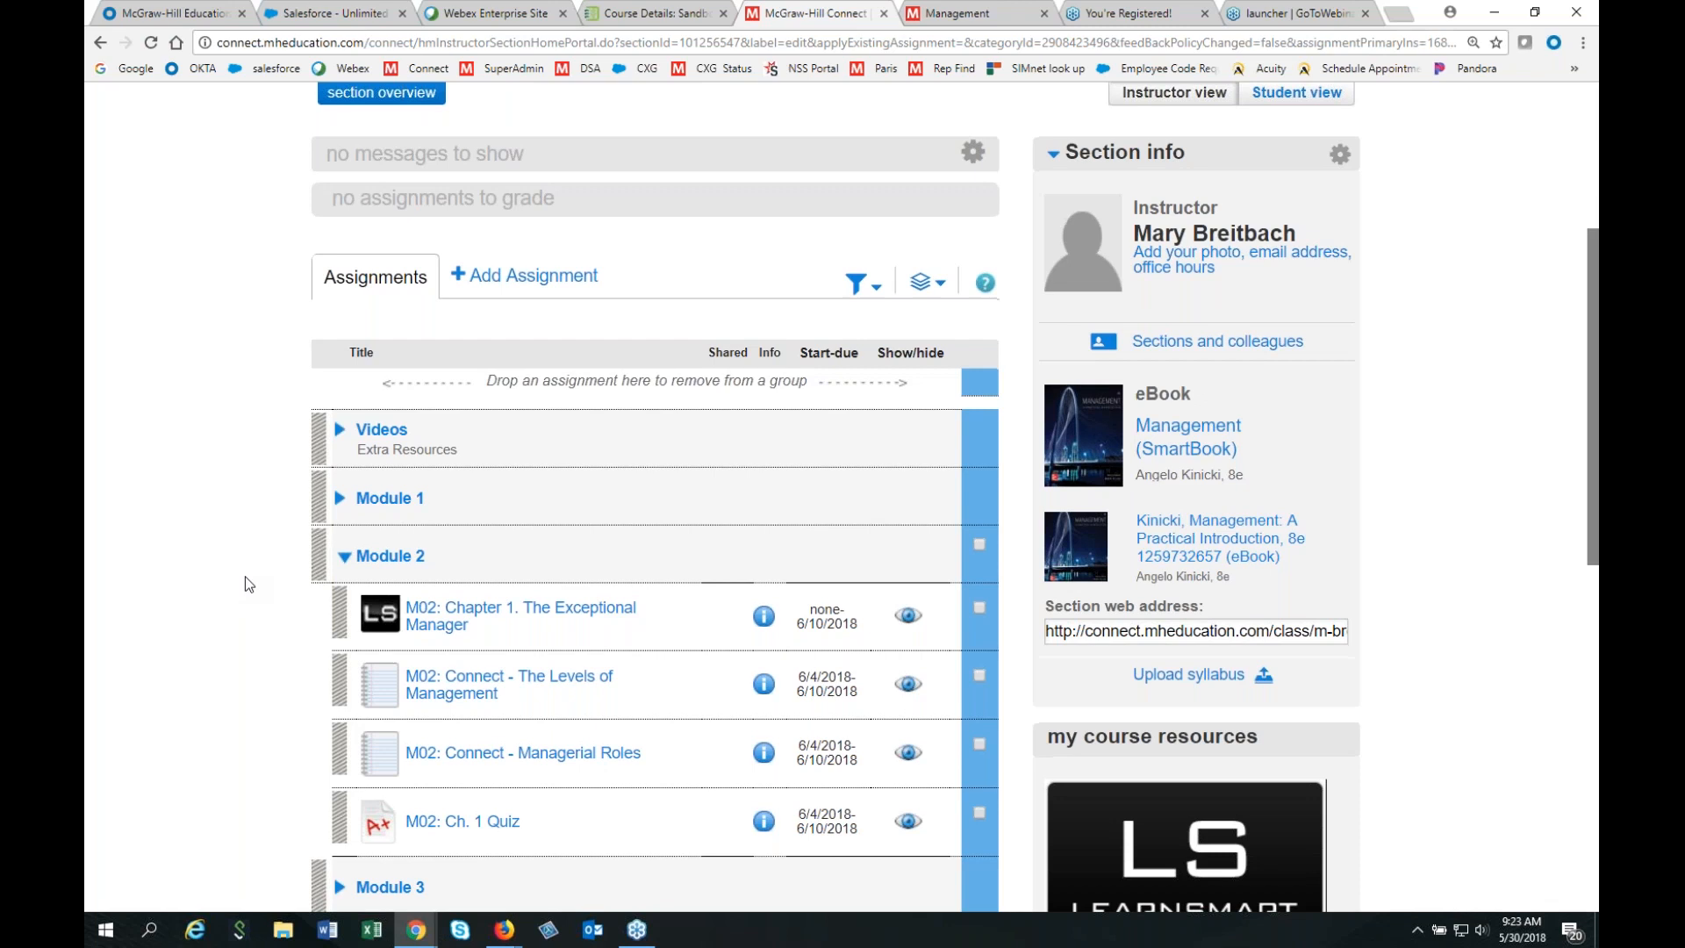
{"action": "scroll", "coordinate": [245, 576], "scroll_direction": "down", "scroll_amount": 1}
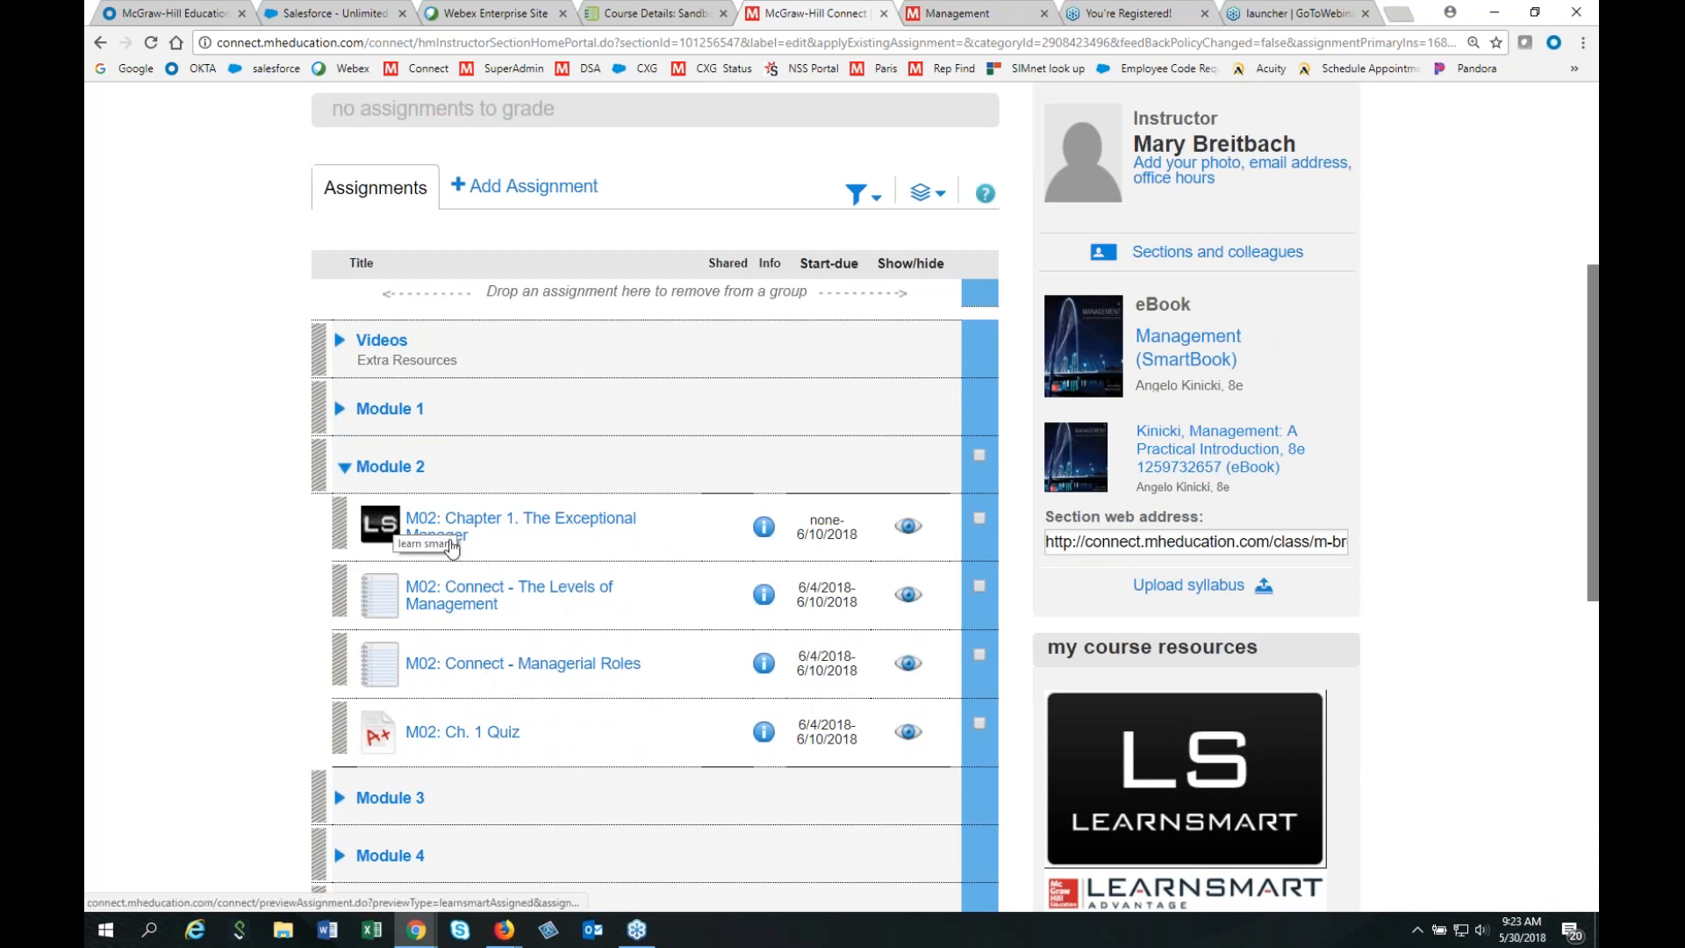
Select all assignments in Module 1 and Module 2 and open their dates for managing individually.
{"action": "left_click", "coordinate": [979, 457]}
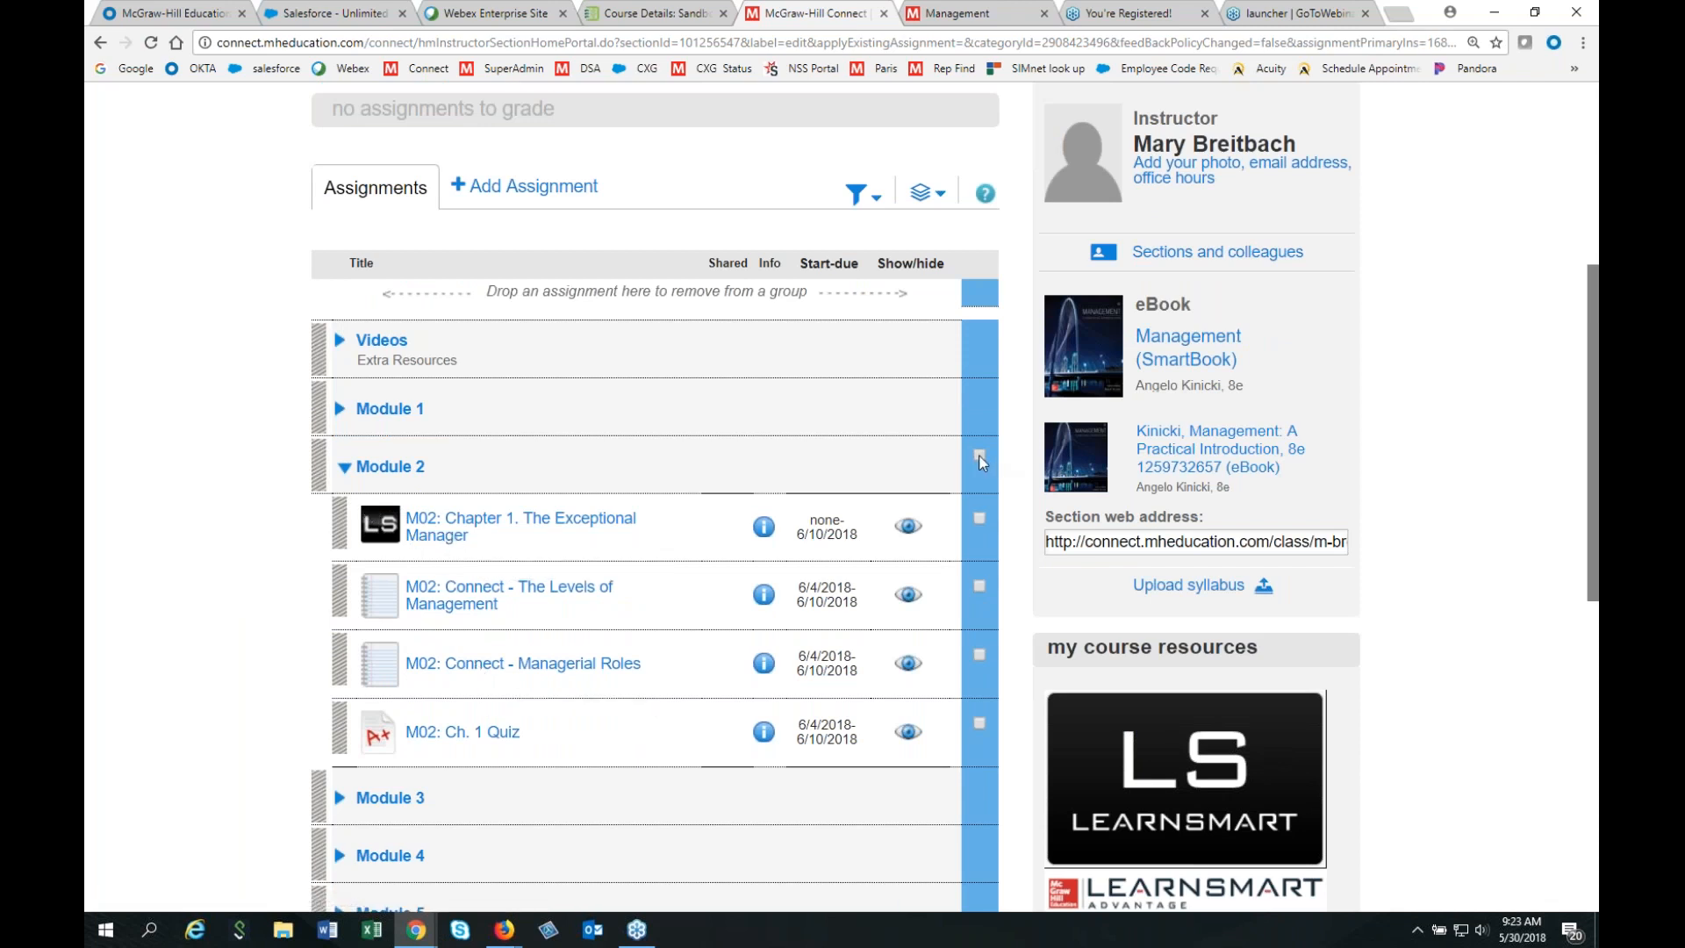
{"action": "left_click", "coordinate": [340, 410]}
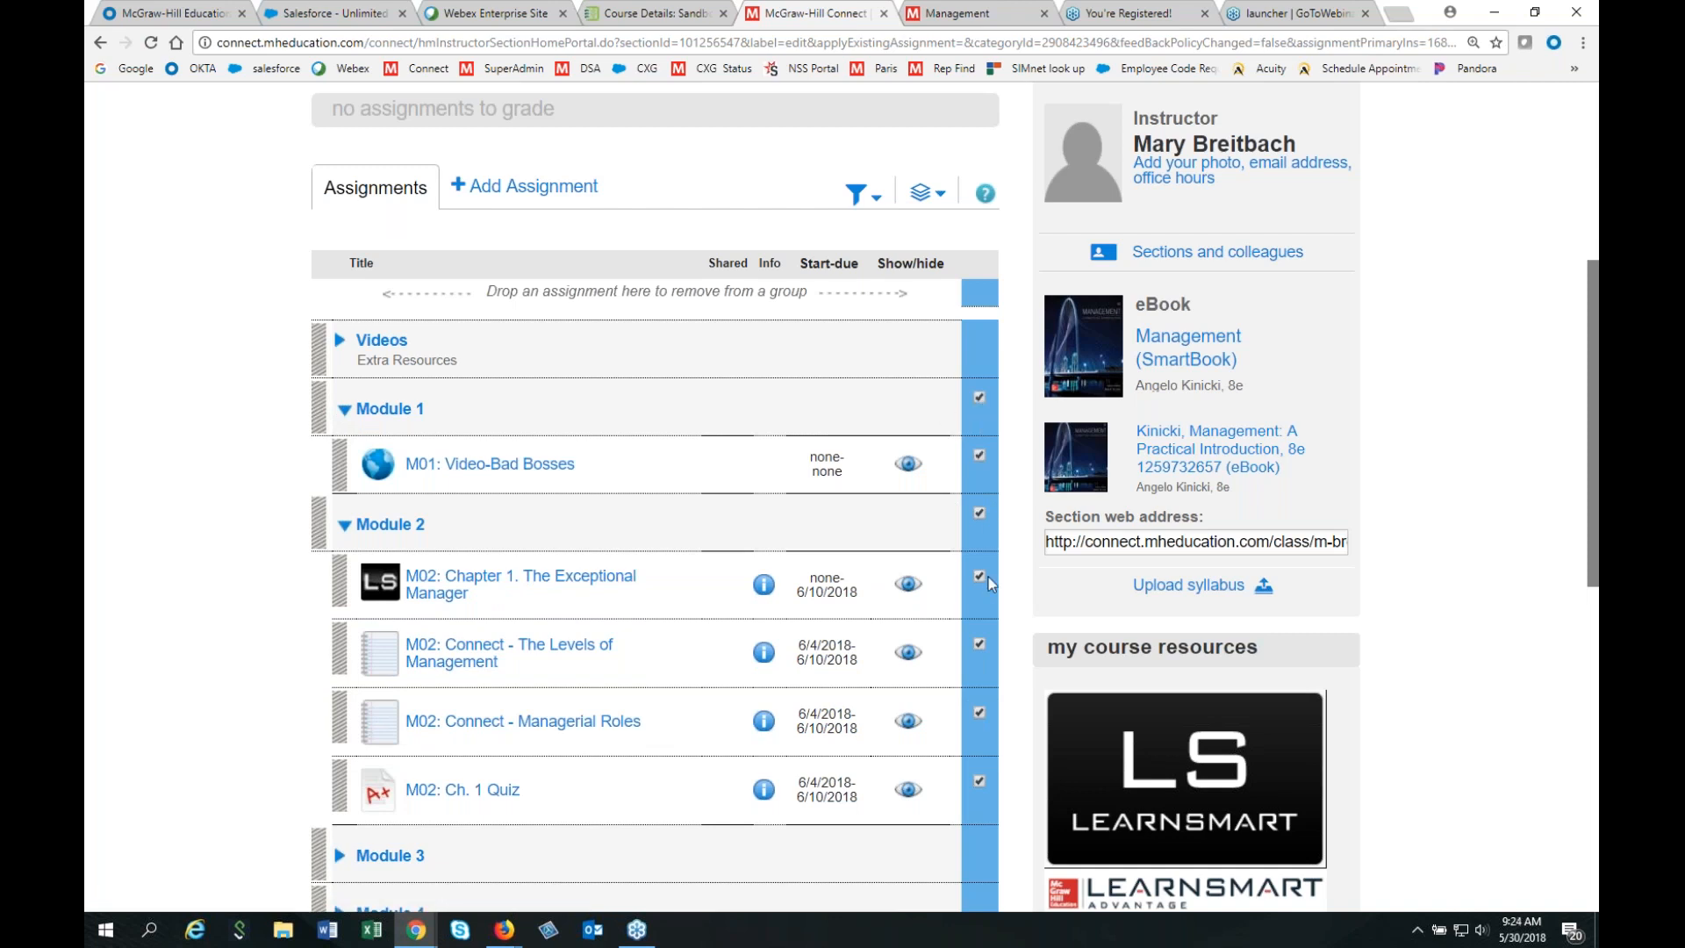
{"action": "left_click", "coordinate": [981, 782]}
{"action": "left_click", "coordinate": [980, 782]}
{"action": "scroll", "coordinate": [888, 634], "scroll_direction": "up", "scroll_amount": 1}
{"action": "left_click", "coordinate": [935, 282]}
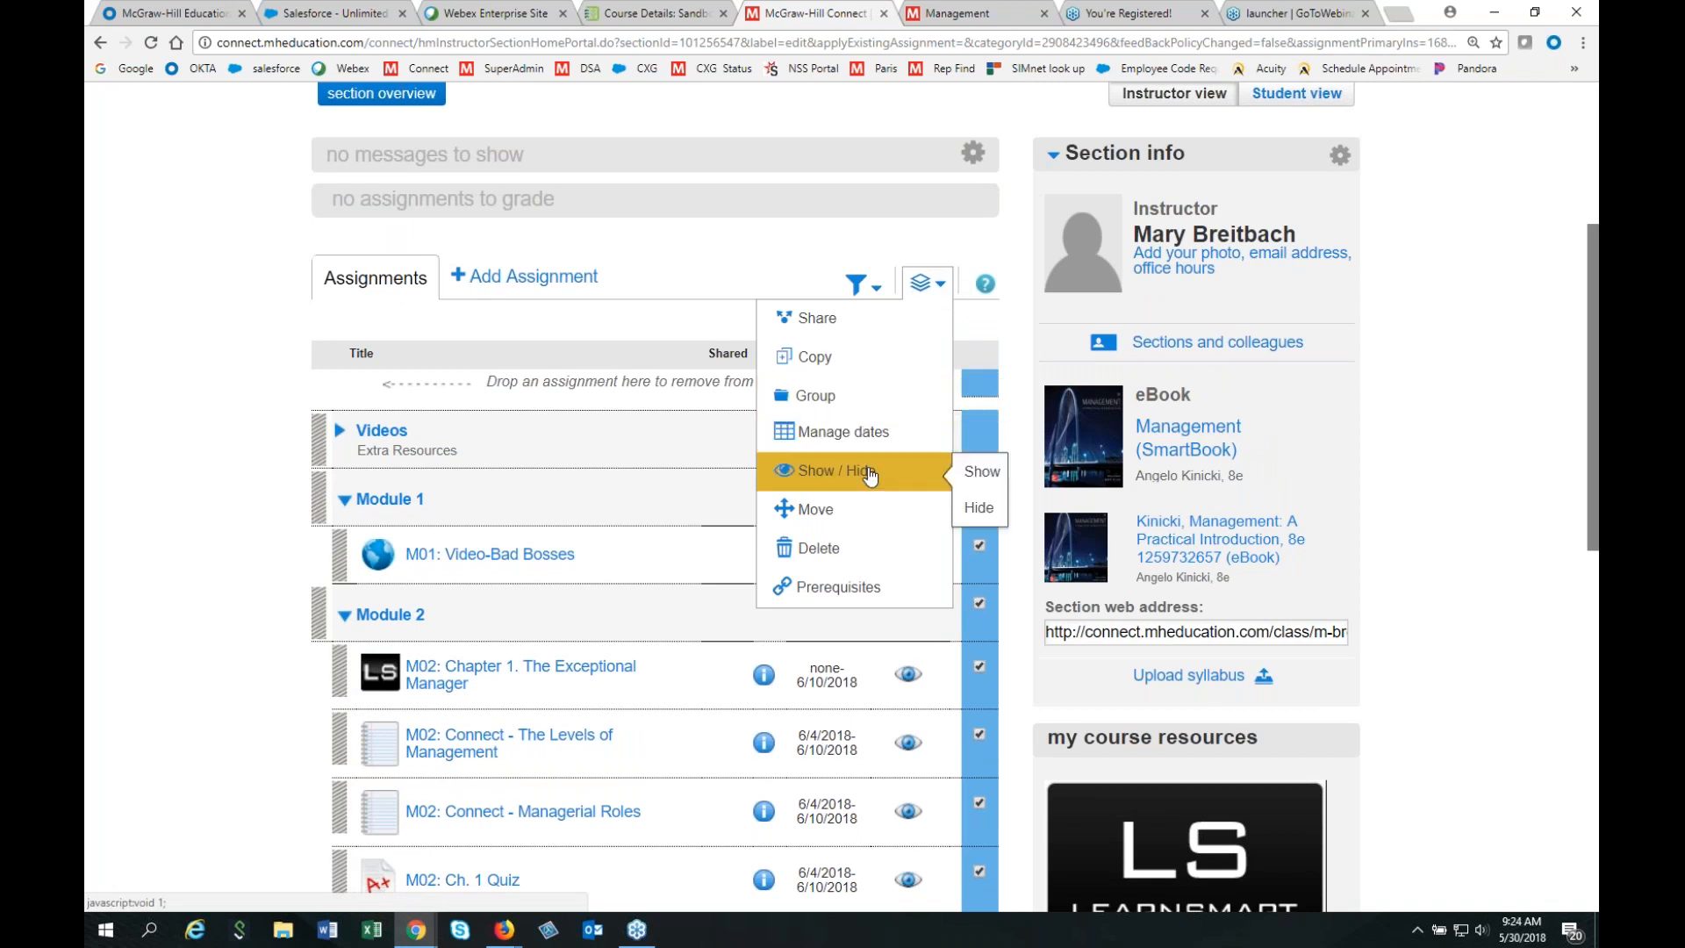
{"action": "left_click", "coordinate": [822, 436]}
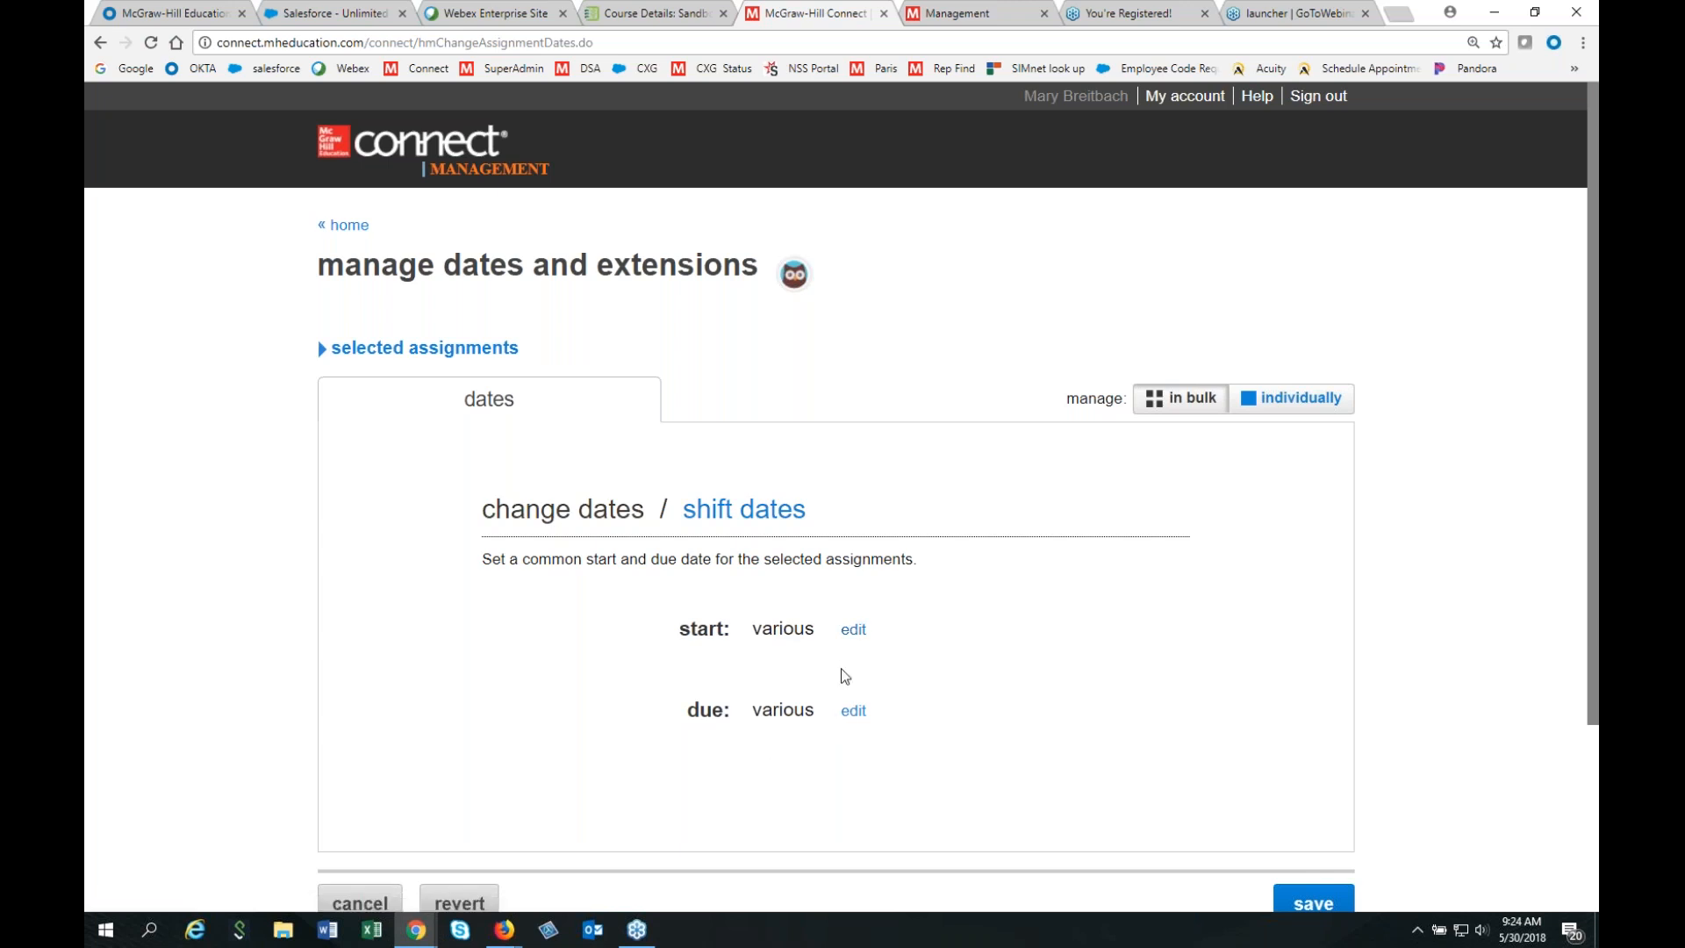
{"action": "left_click", "coordinate": [1278, 407]}
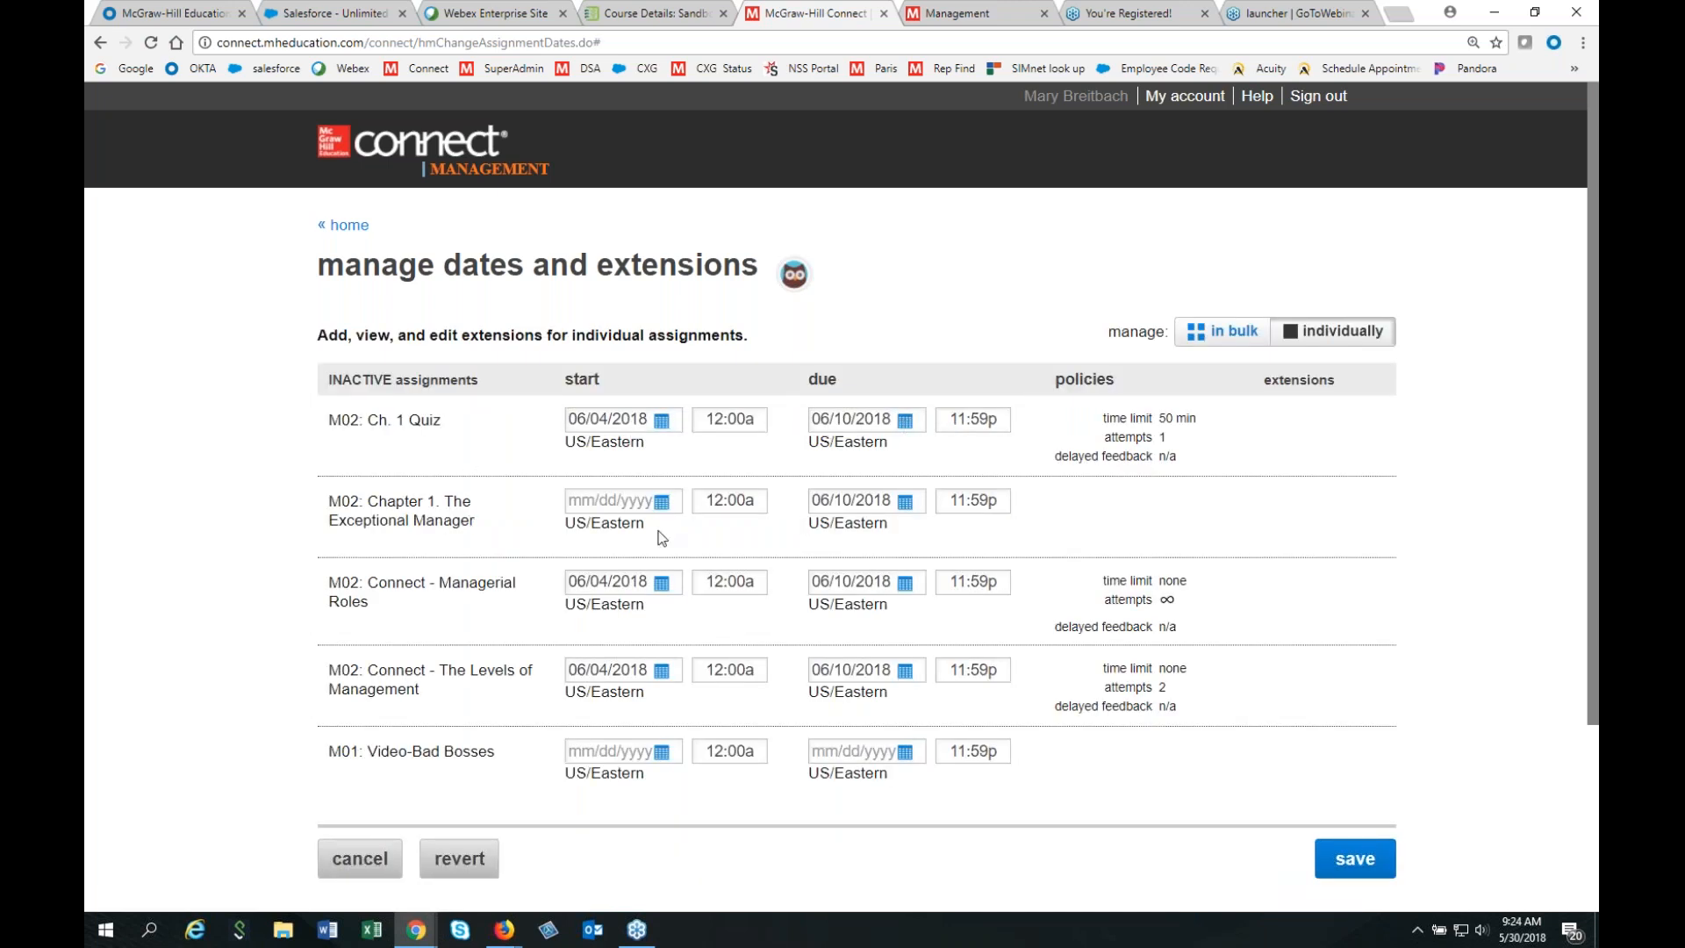
Set the due date of M02: Ch. 1 Quiz to 06/12/2018 and of M01: Video-Bad Bosses to 06/30/2018, and save.
{"action": "left_click", "coordinate": [905, 420]}
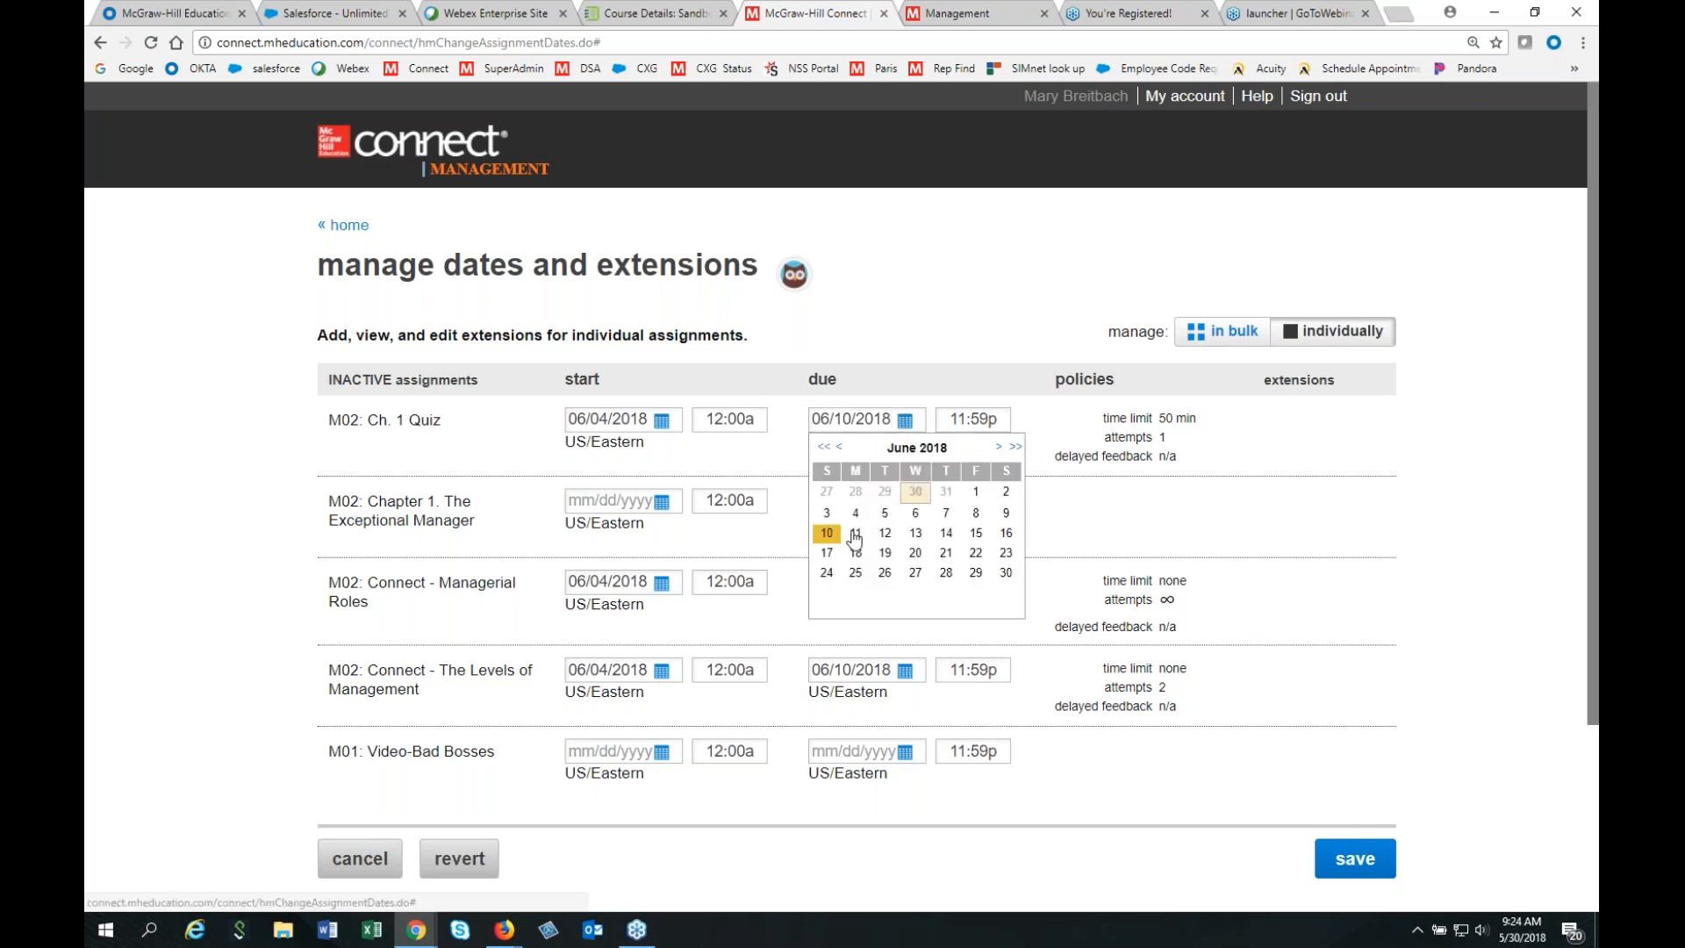
{"action": "left_click", "coordinate": [883, 534]}
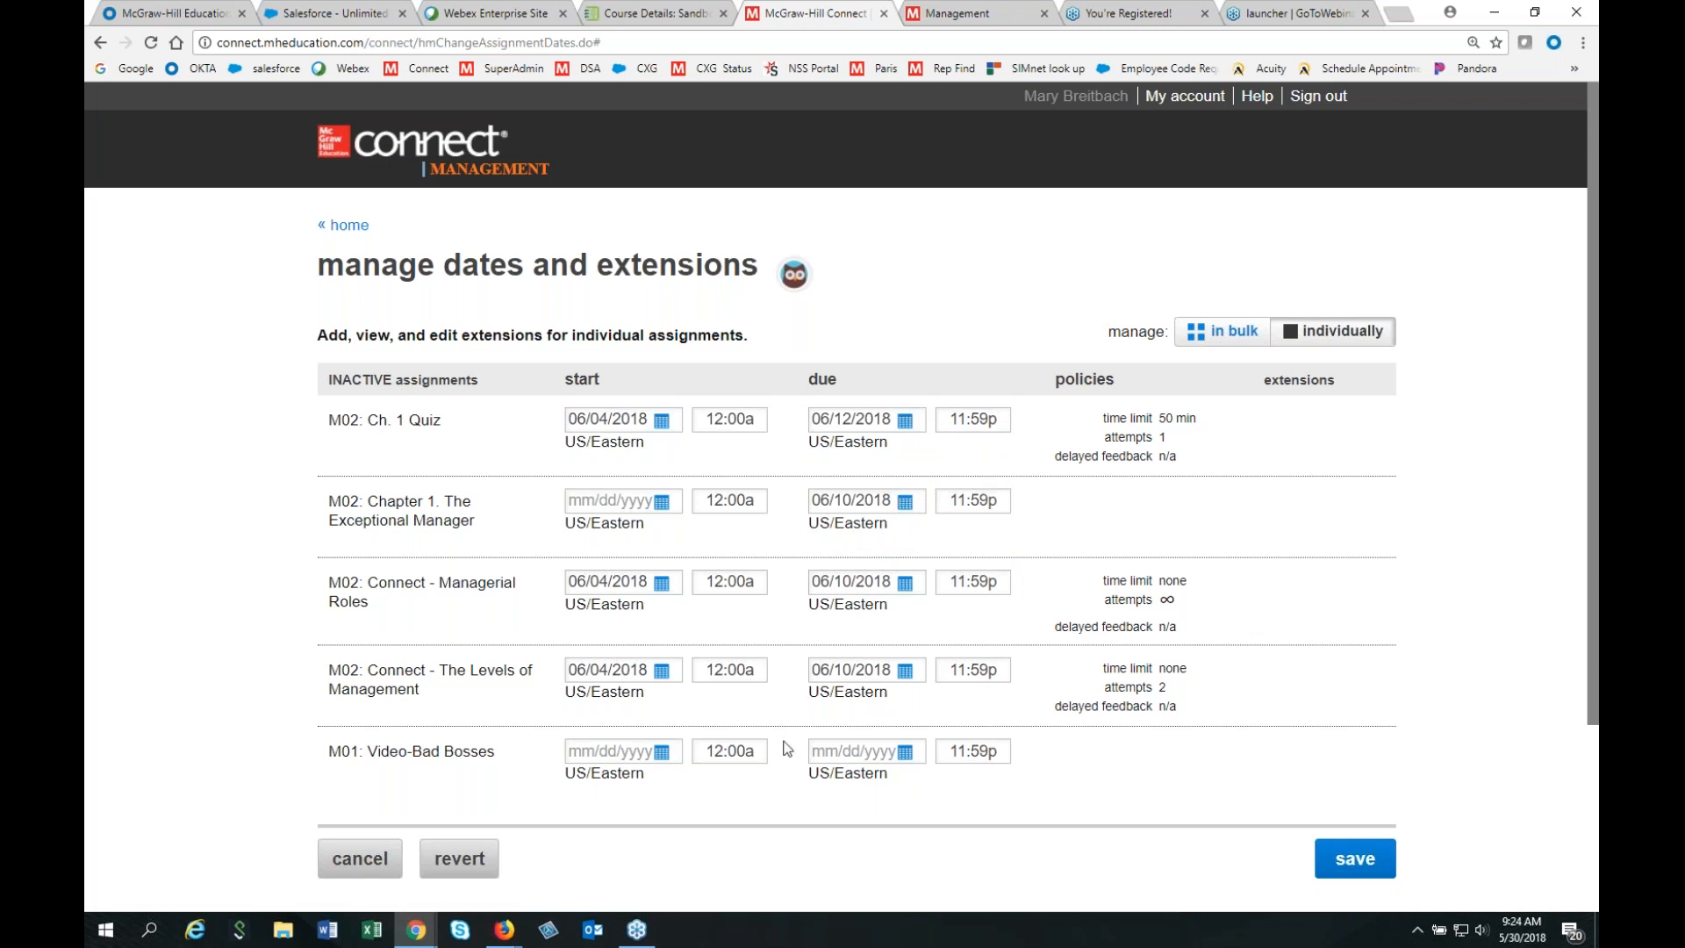
{"action": "left_click", "coordinate": [893, 753]}
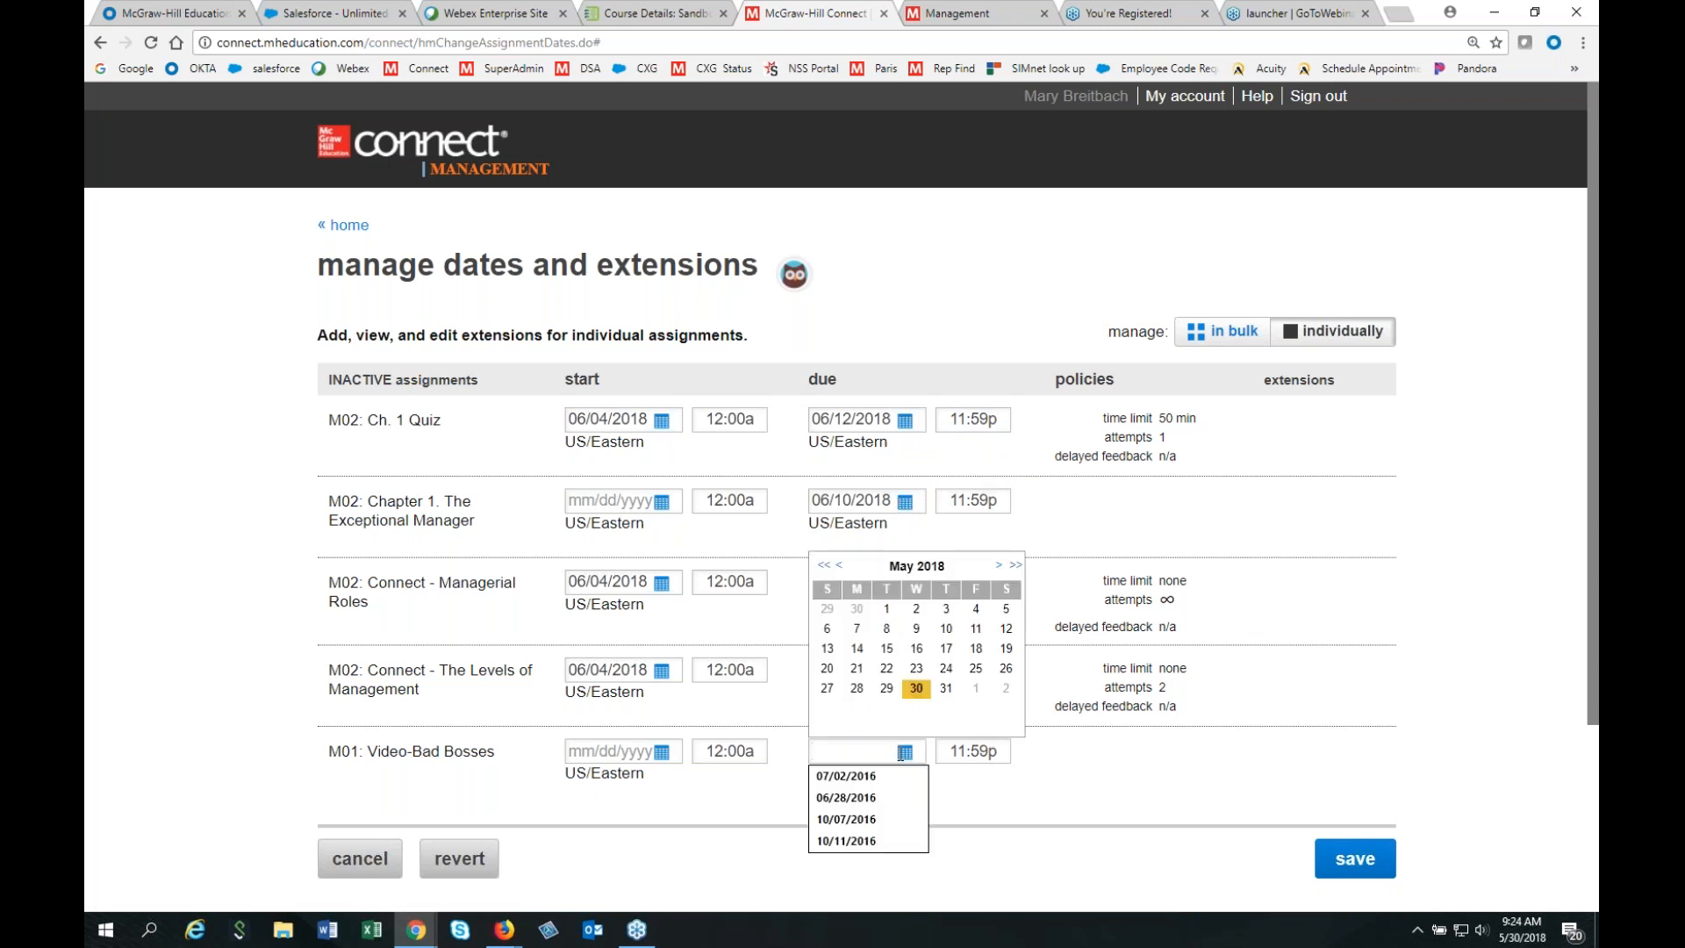
{"action": "left_click", "coordinate": [999, 565]}
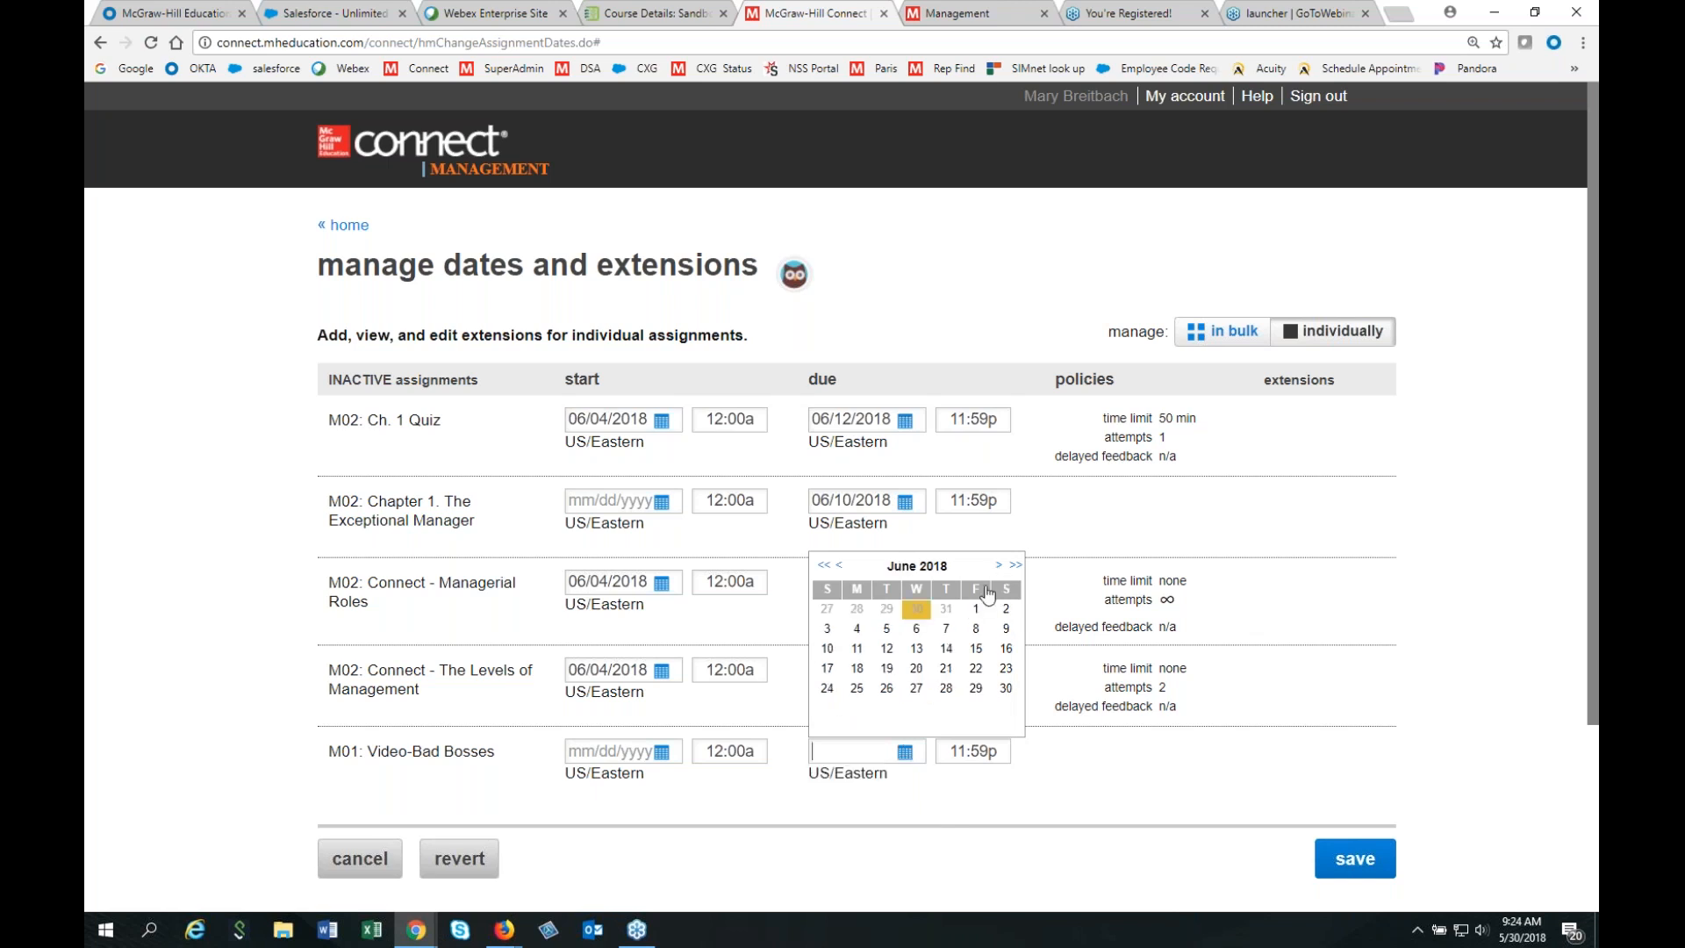
{"action": "left_click", "coordinate": [1006, 688]}
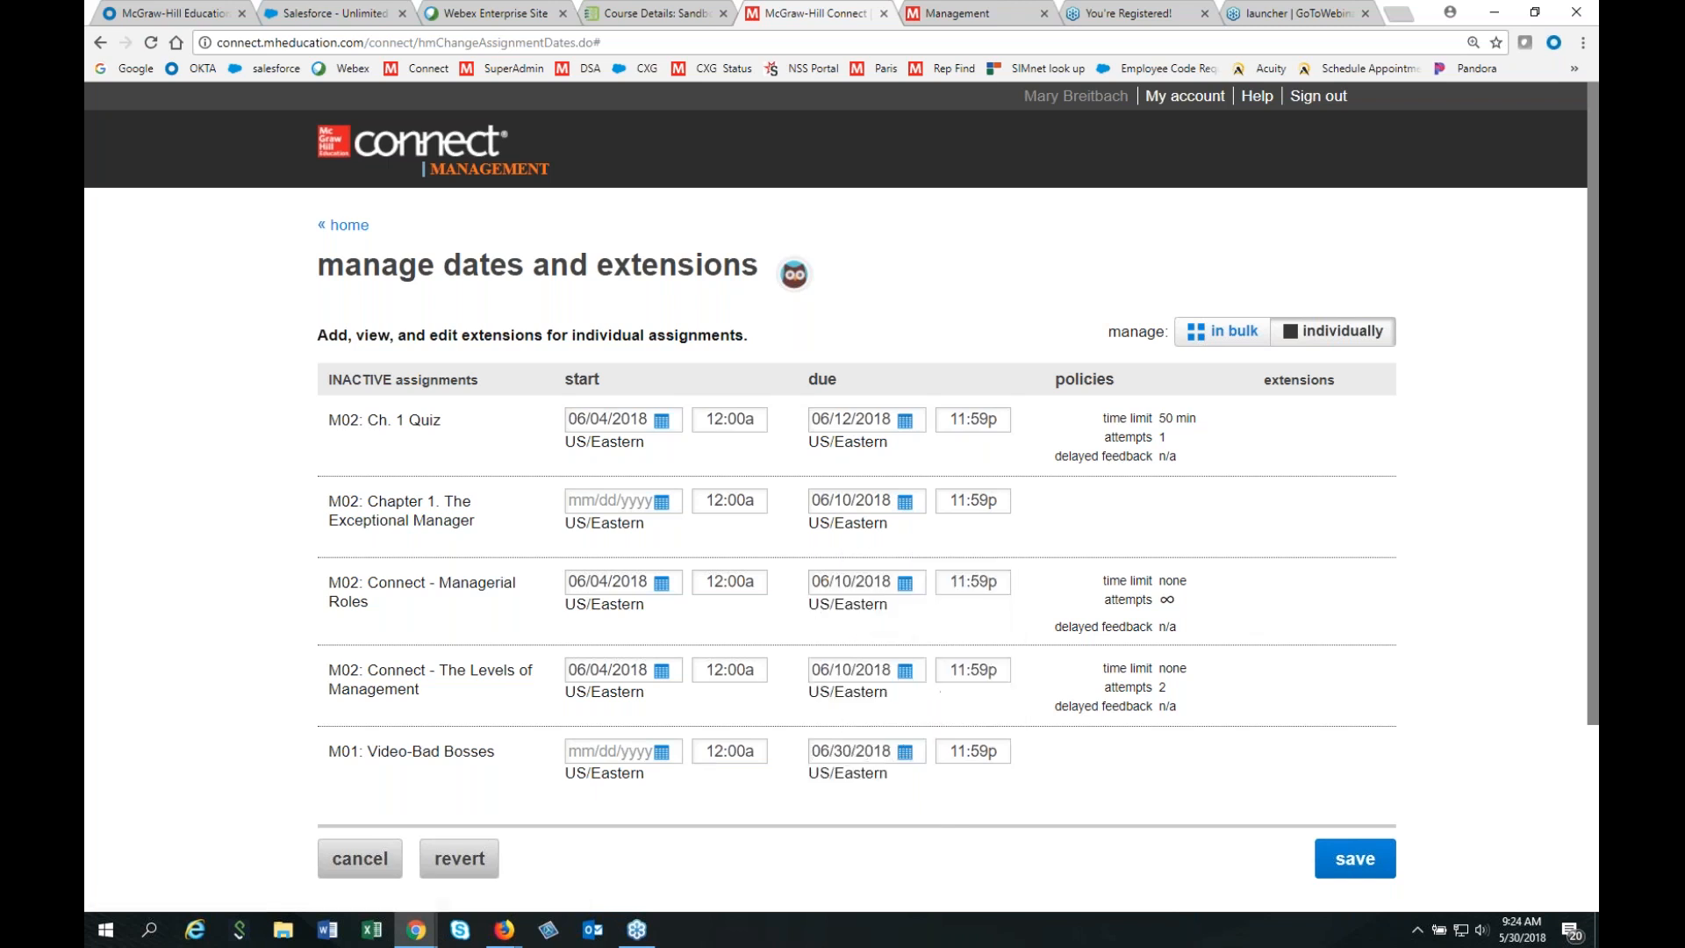
{"action": "left_click", "coordinate": [1362, 865]}
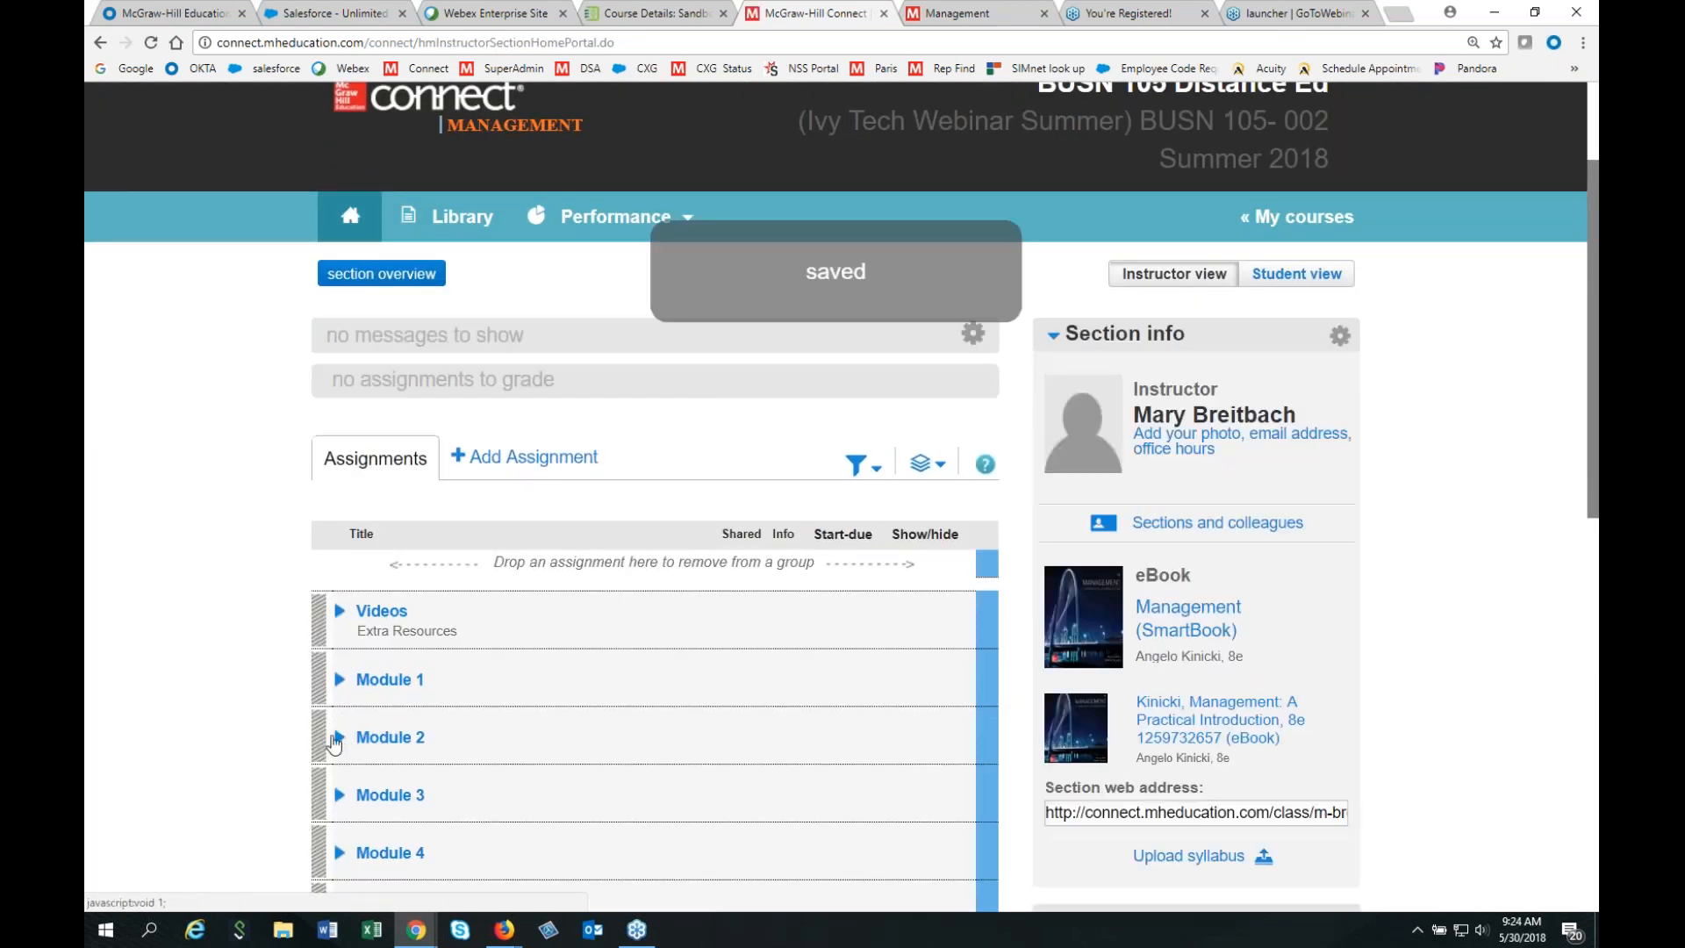
Expand Module 2, select all of its assignments, and hide M02: Ch. 1 Quiz individually.
{"action": "left_click", "coordinate": [341, 737]}
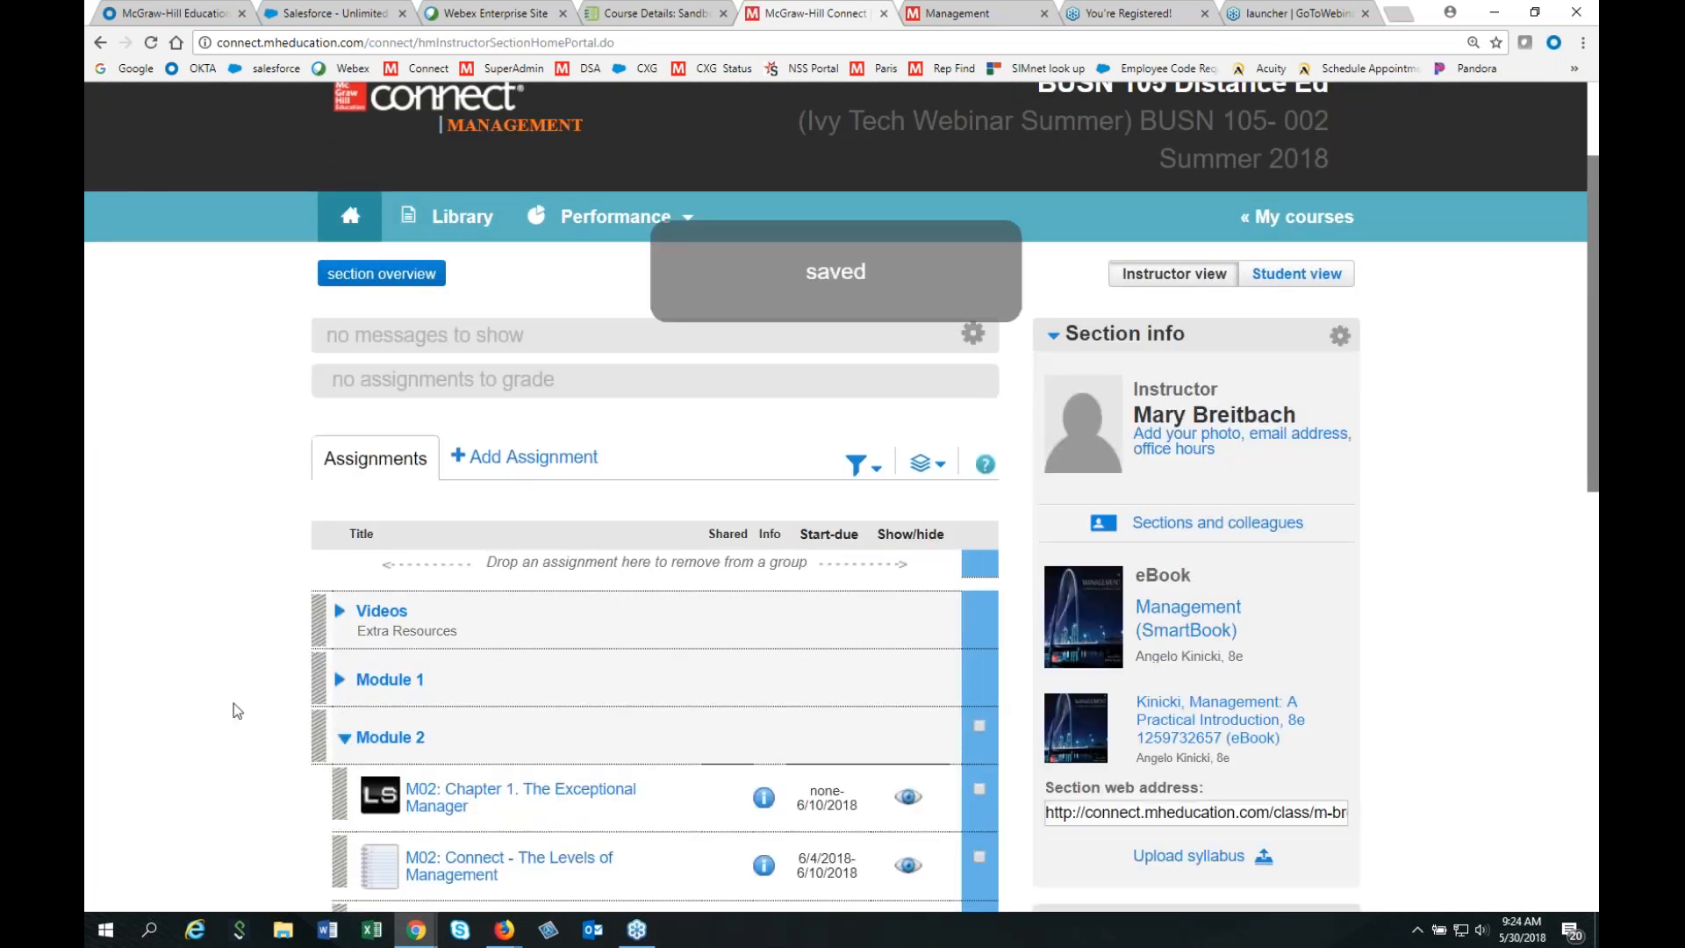
{"action": "scroll", "coordinate": [234, 703], "scroll_direction": "down", "scroll_amount": 4}
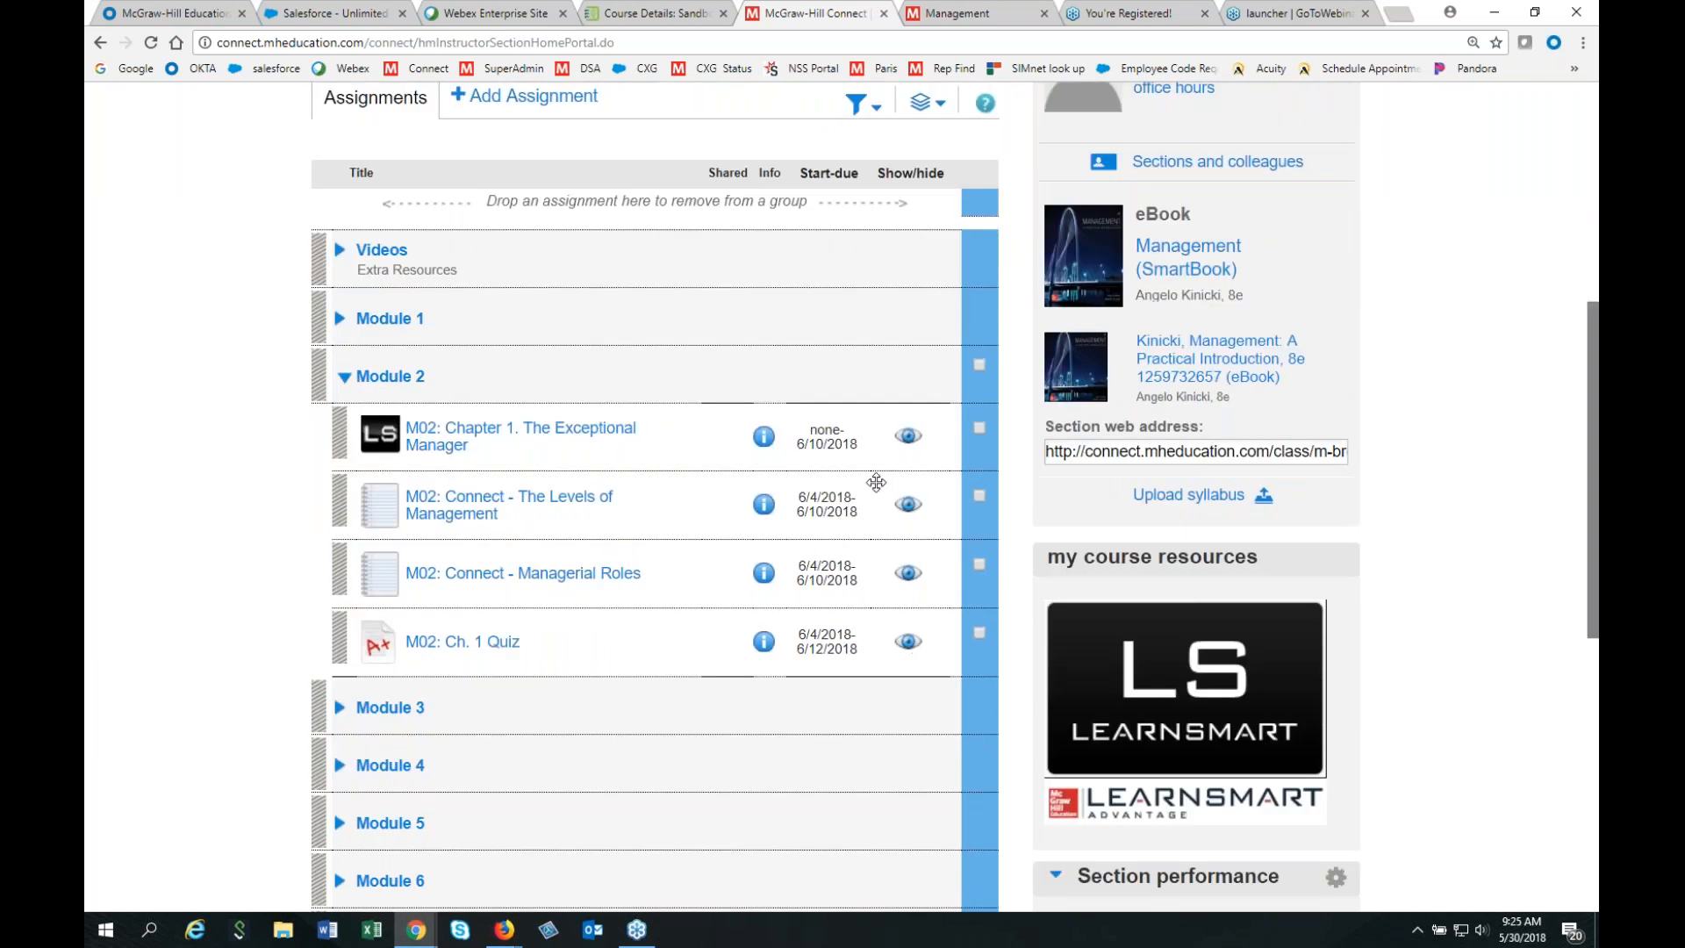
{"action": "scroll", "coordinate": [859, 520], "scroll_direction": "up", "scroll_amount": 1}
{"action": "left_click", "coordinate": [980, 456]}
{"action": "left_click", "coordinate": [926, 195]}
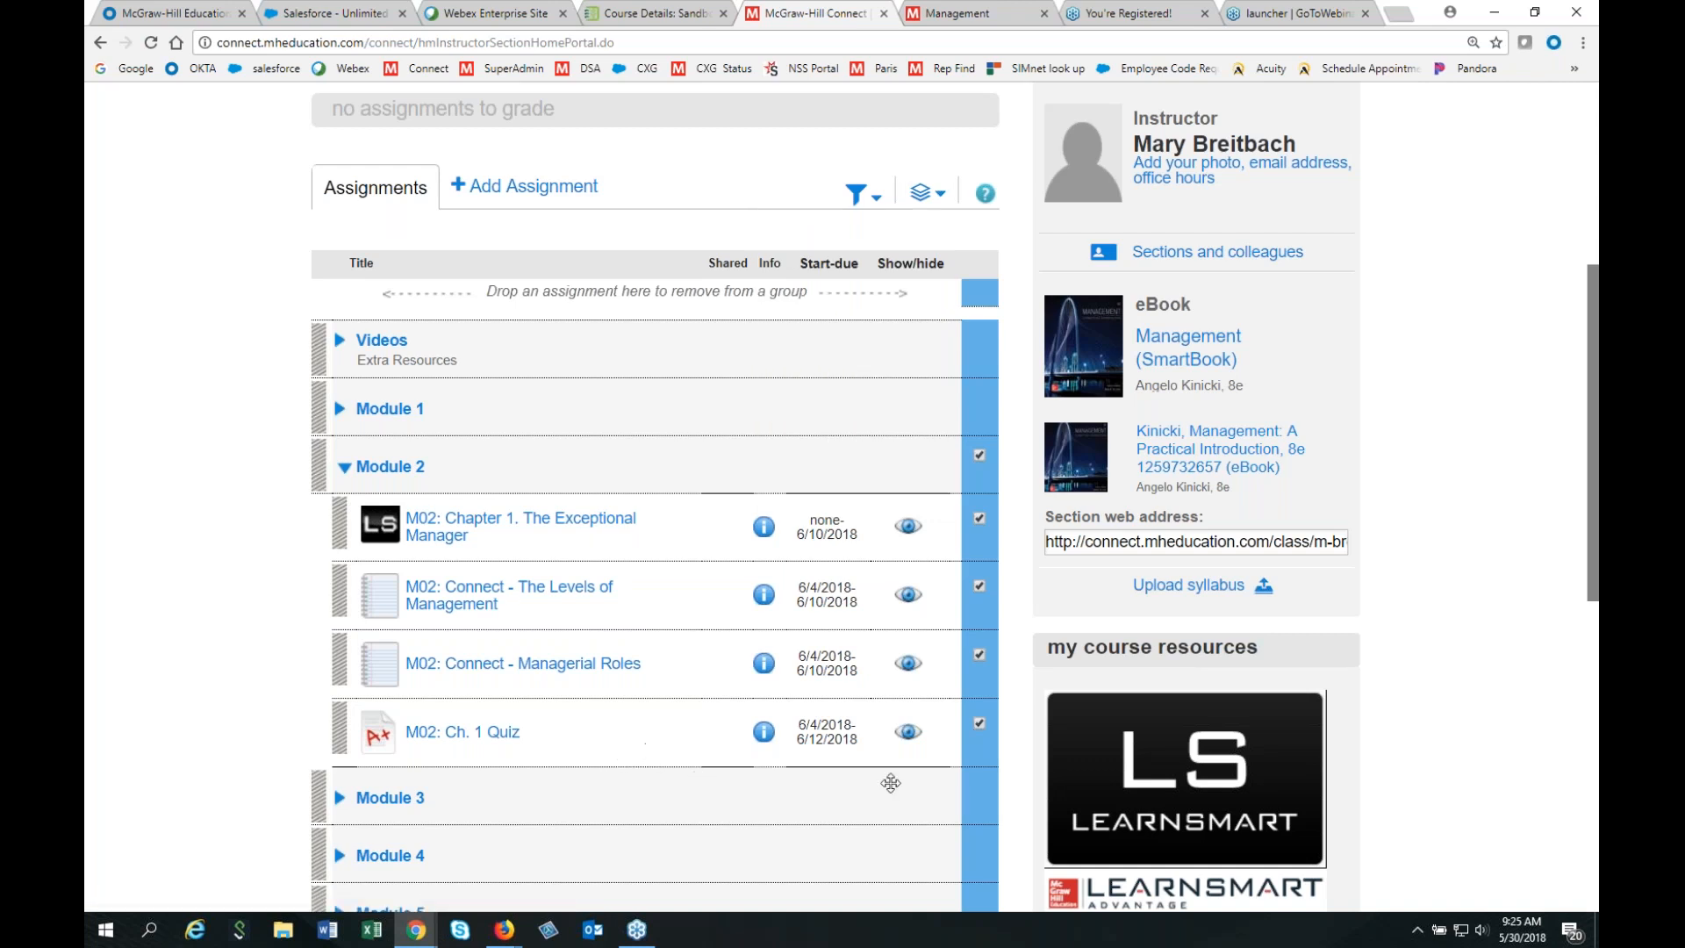
{"action": "left_click", "coordinate": [910, 742]}
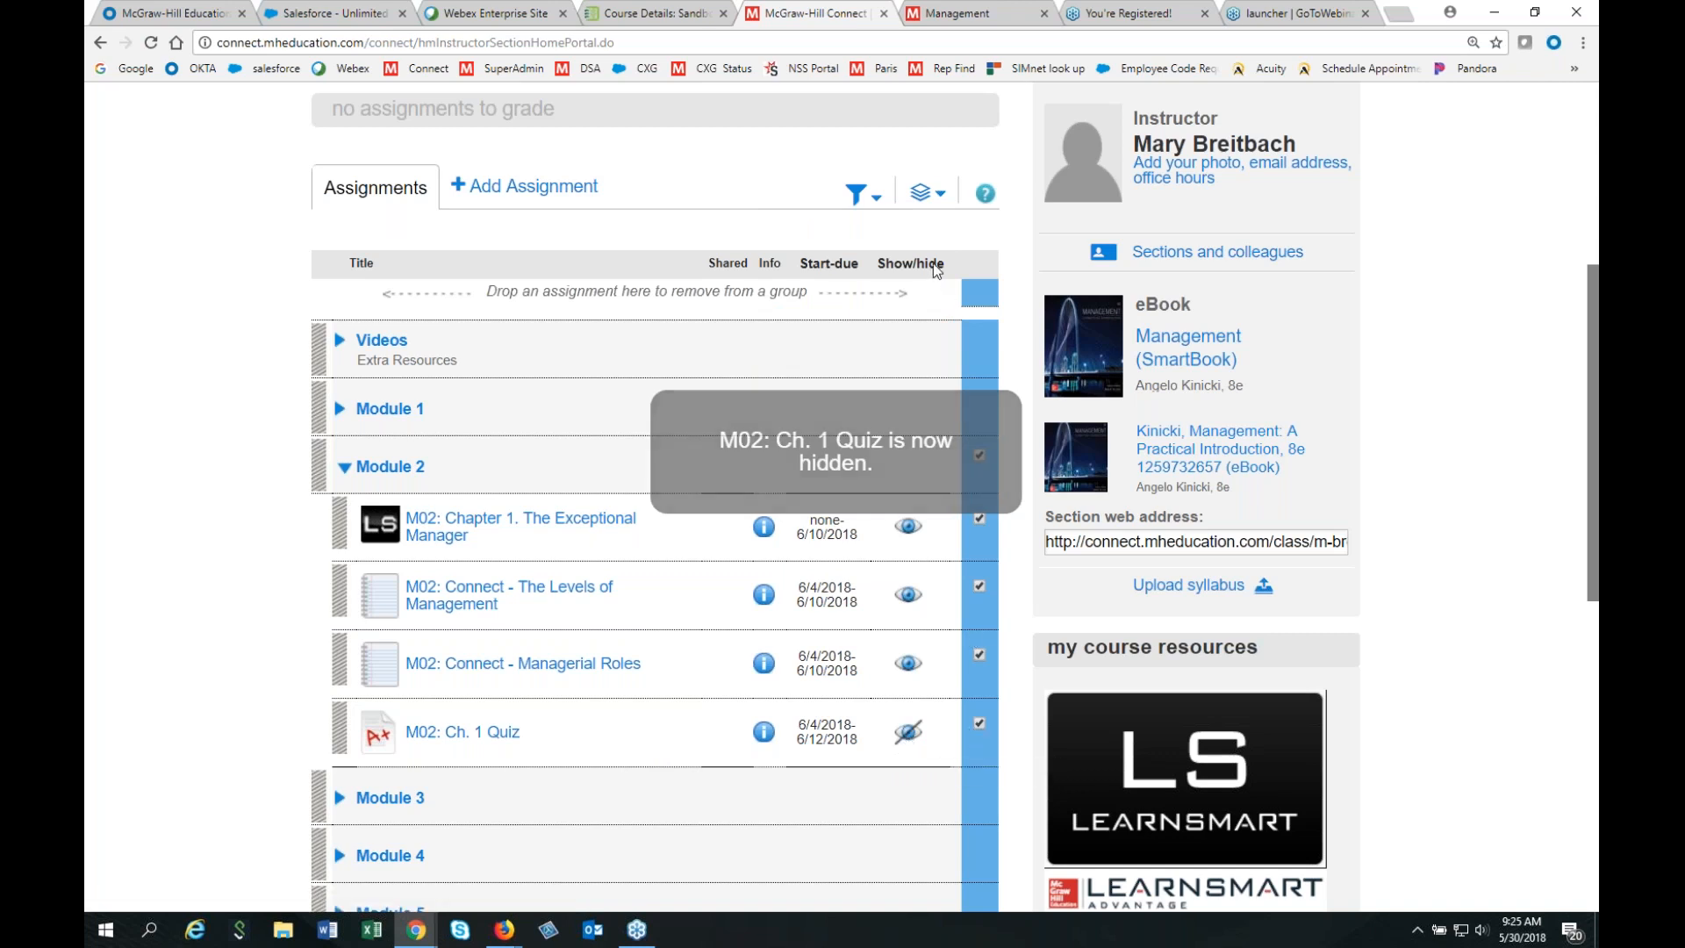
Hide all the selected Module 2 assignments at once.
{"action": "left_click", "coordinate": [923, 195]}
{"action": "mouse_move", "coordinate": [828, 379]}
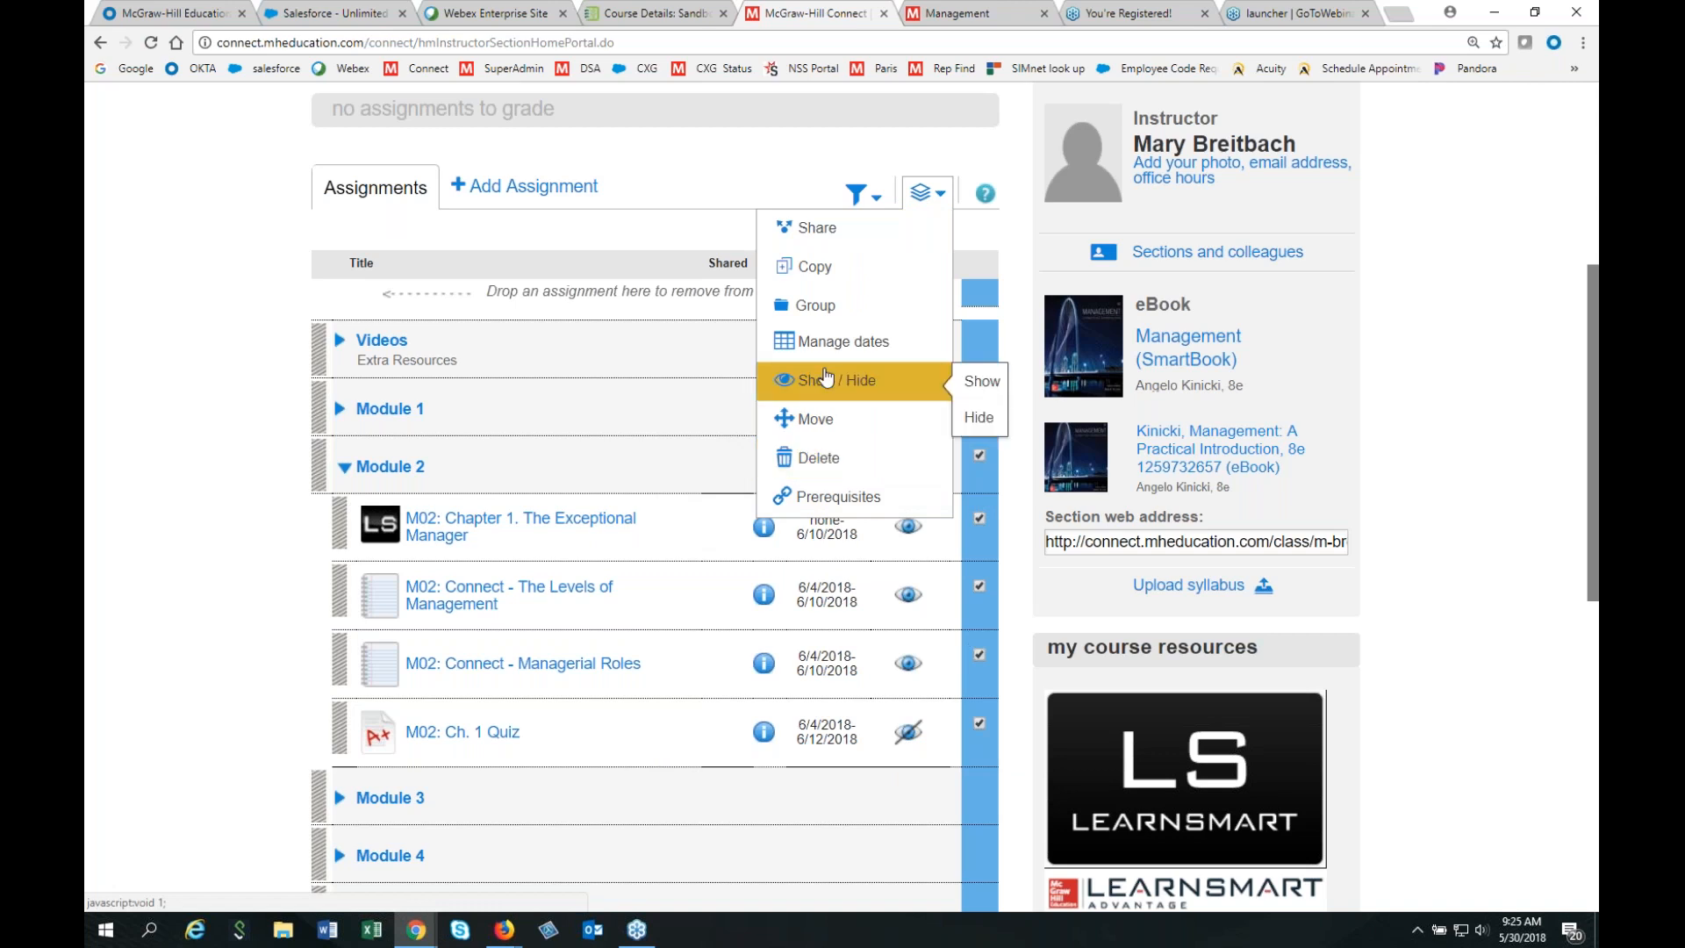
{"action": "left_click", "coordinate": [969, 425]}
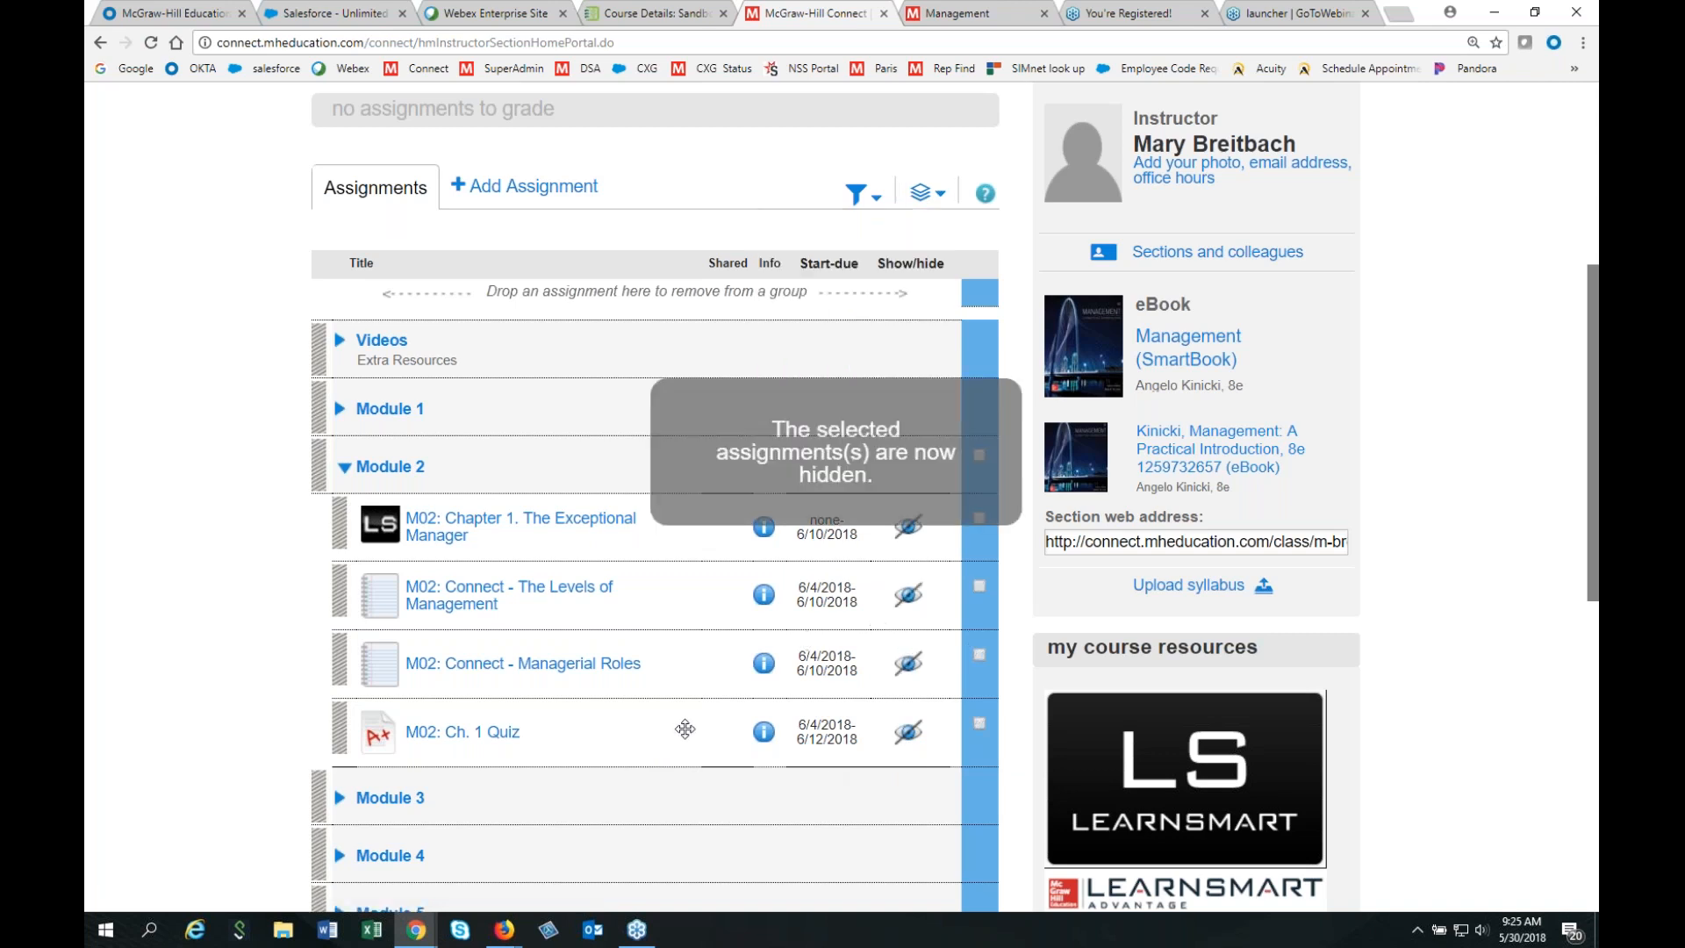
{"action": "left_click", "coordinate": [930, 195]}
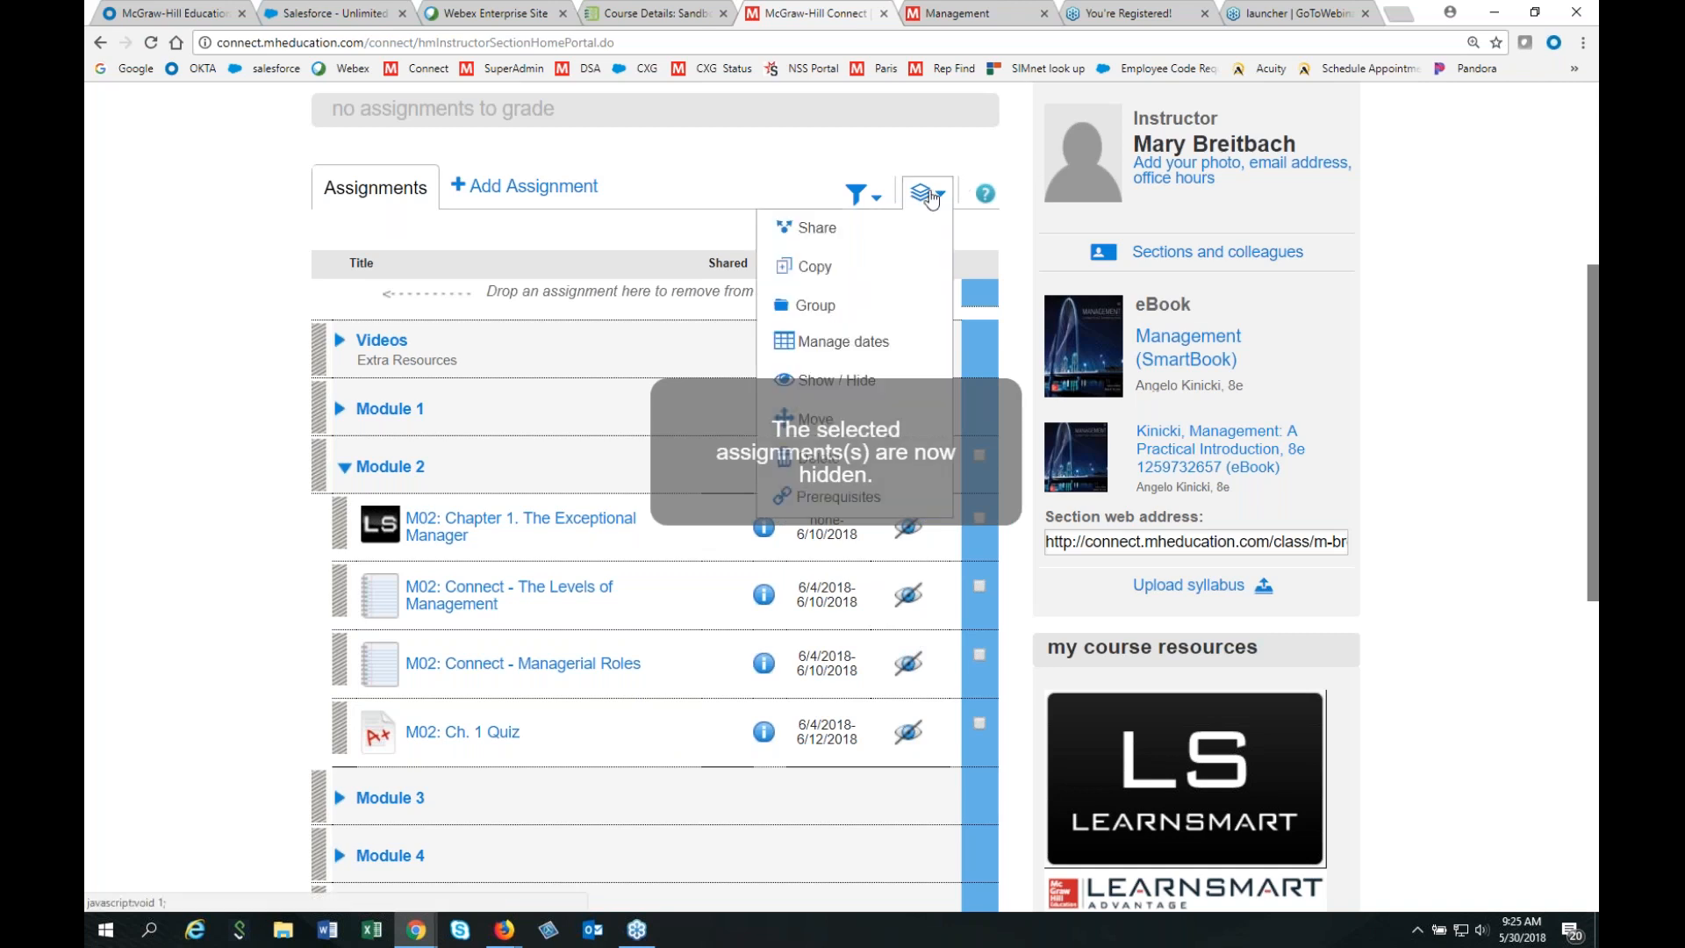
{"action": "left_click", "coordinate": [932, 198]}
{"action": "left_click", "coordinate": [932, 202]}
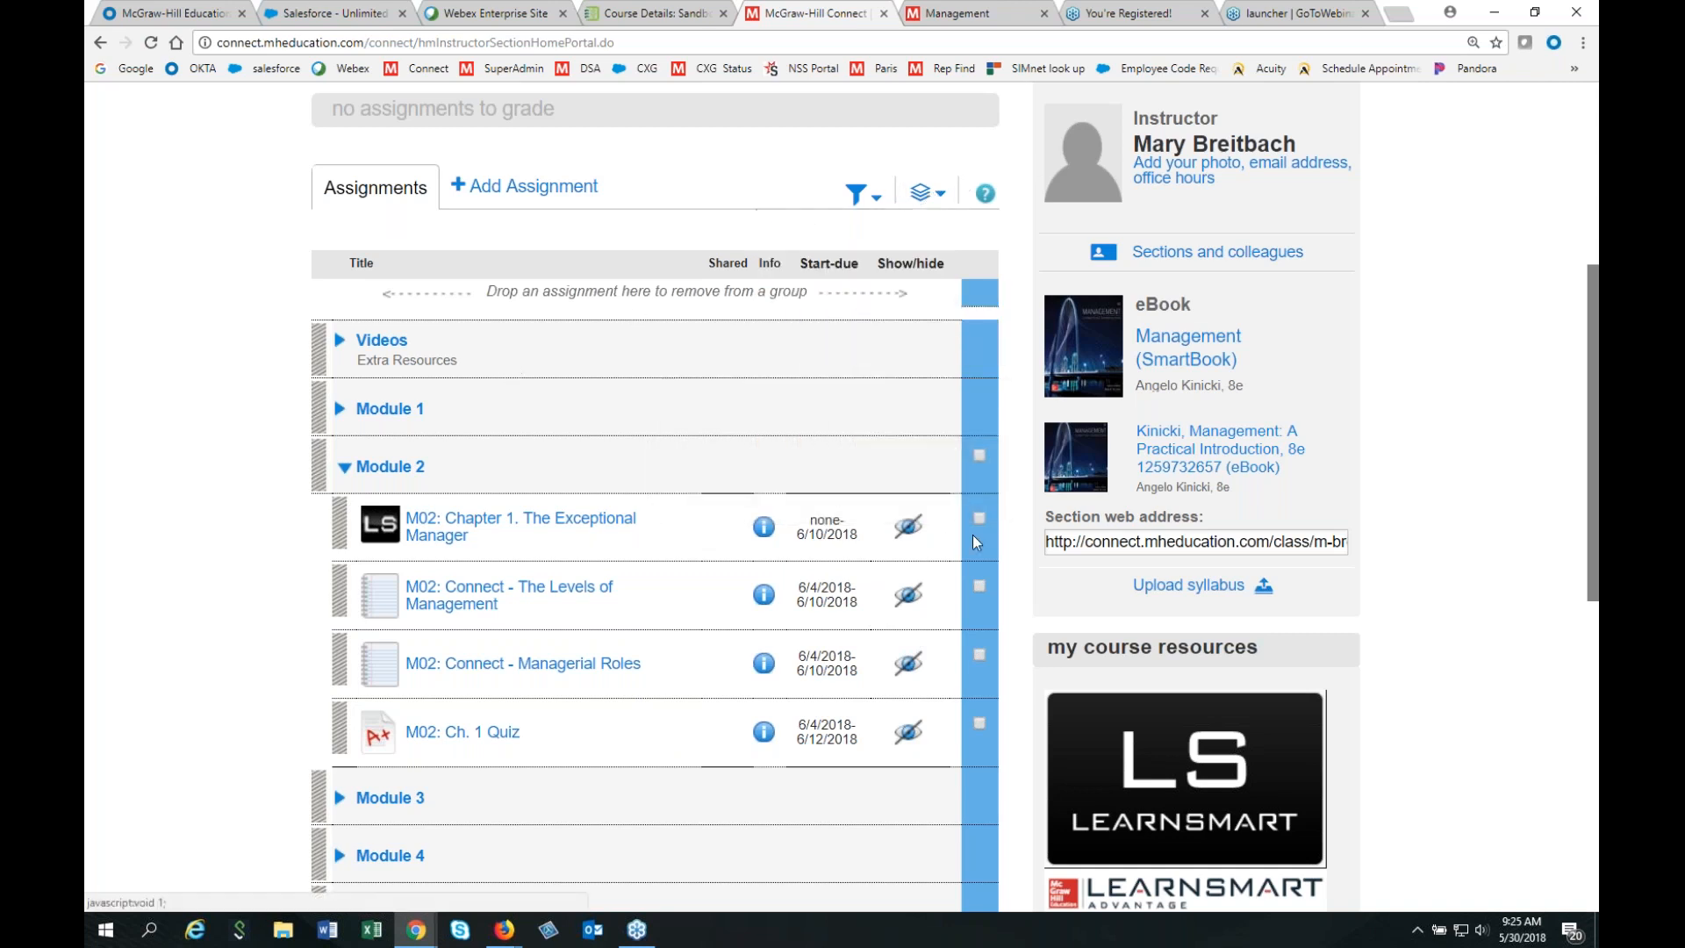
{"action": "left_click", "coordinate": [929, 197]}
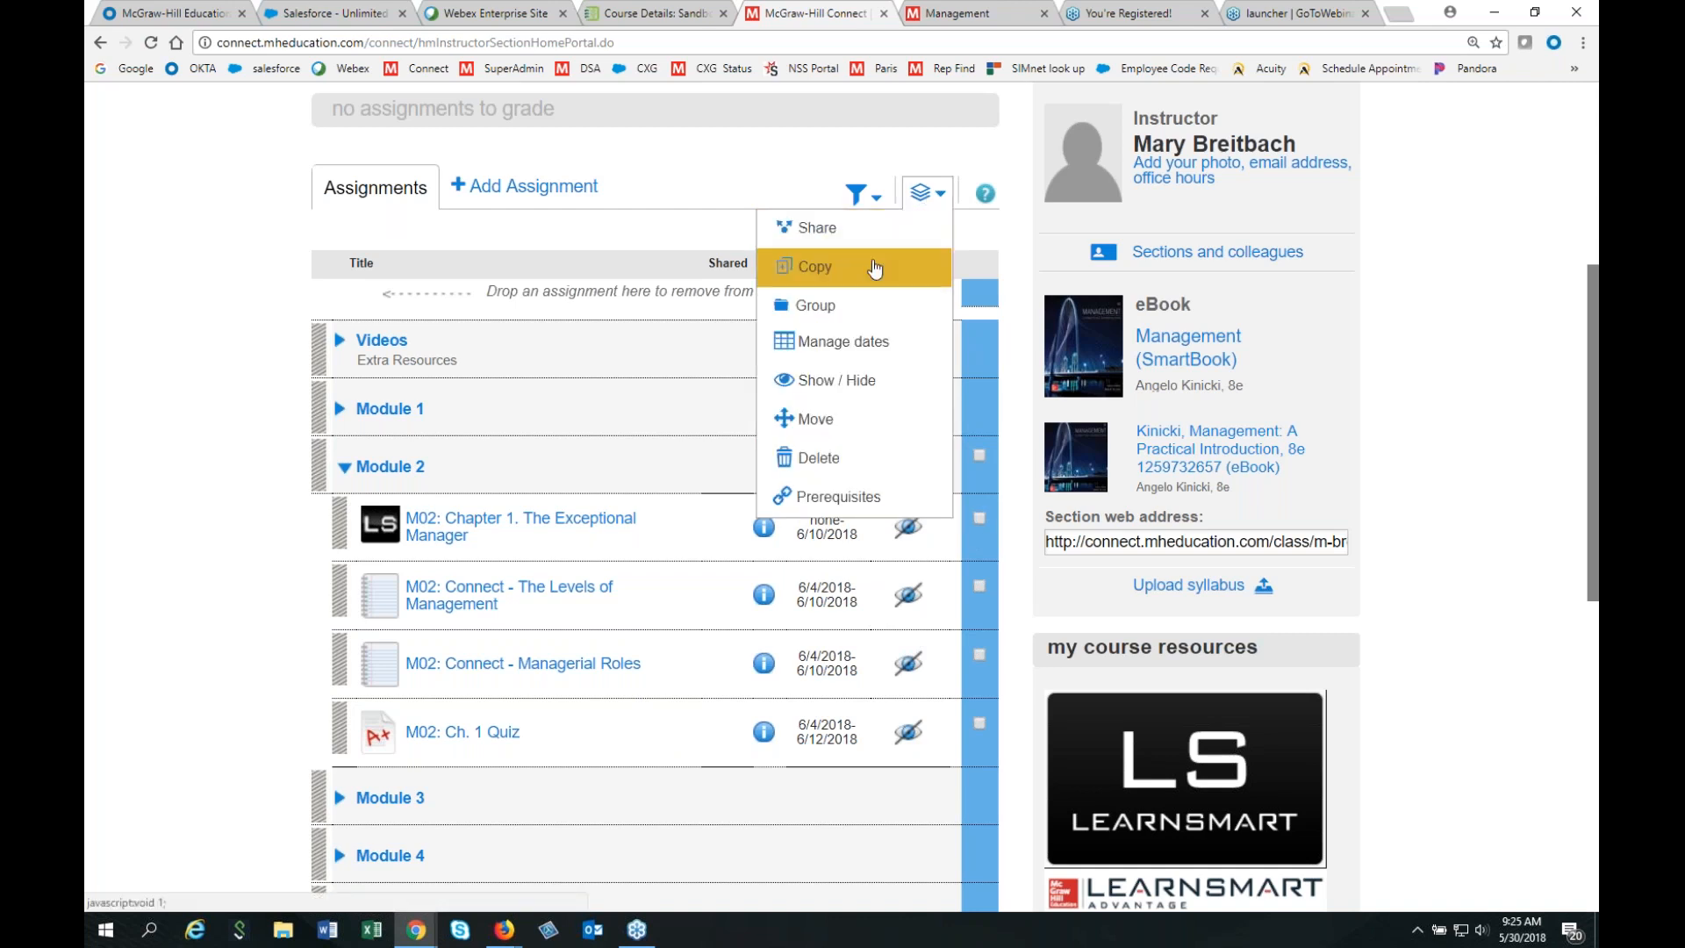
{"action": "mouse_move", "coordinate": [825, 303]}
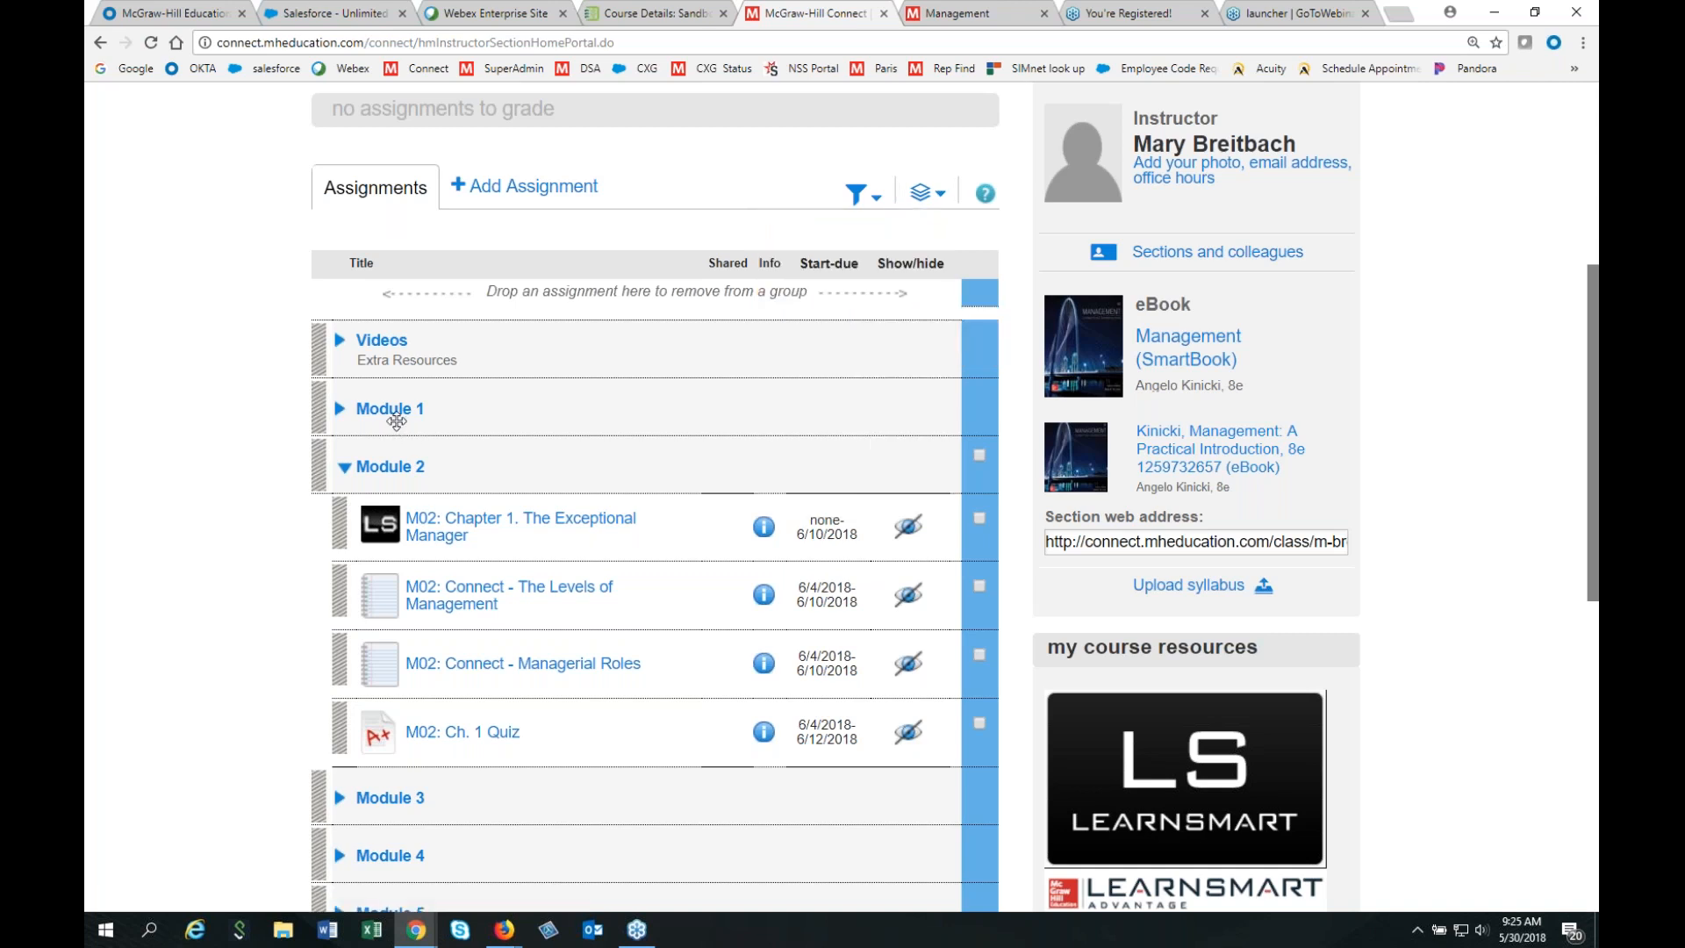
Open the assignment group editor, view the Videos group's name and description settings, and close it without changes.
{"action": "left_click", "coordinate": [934, 197]}
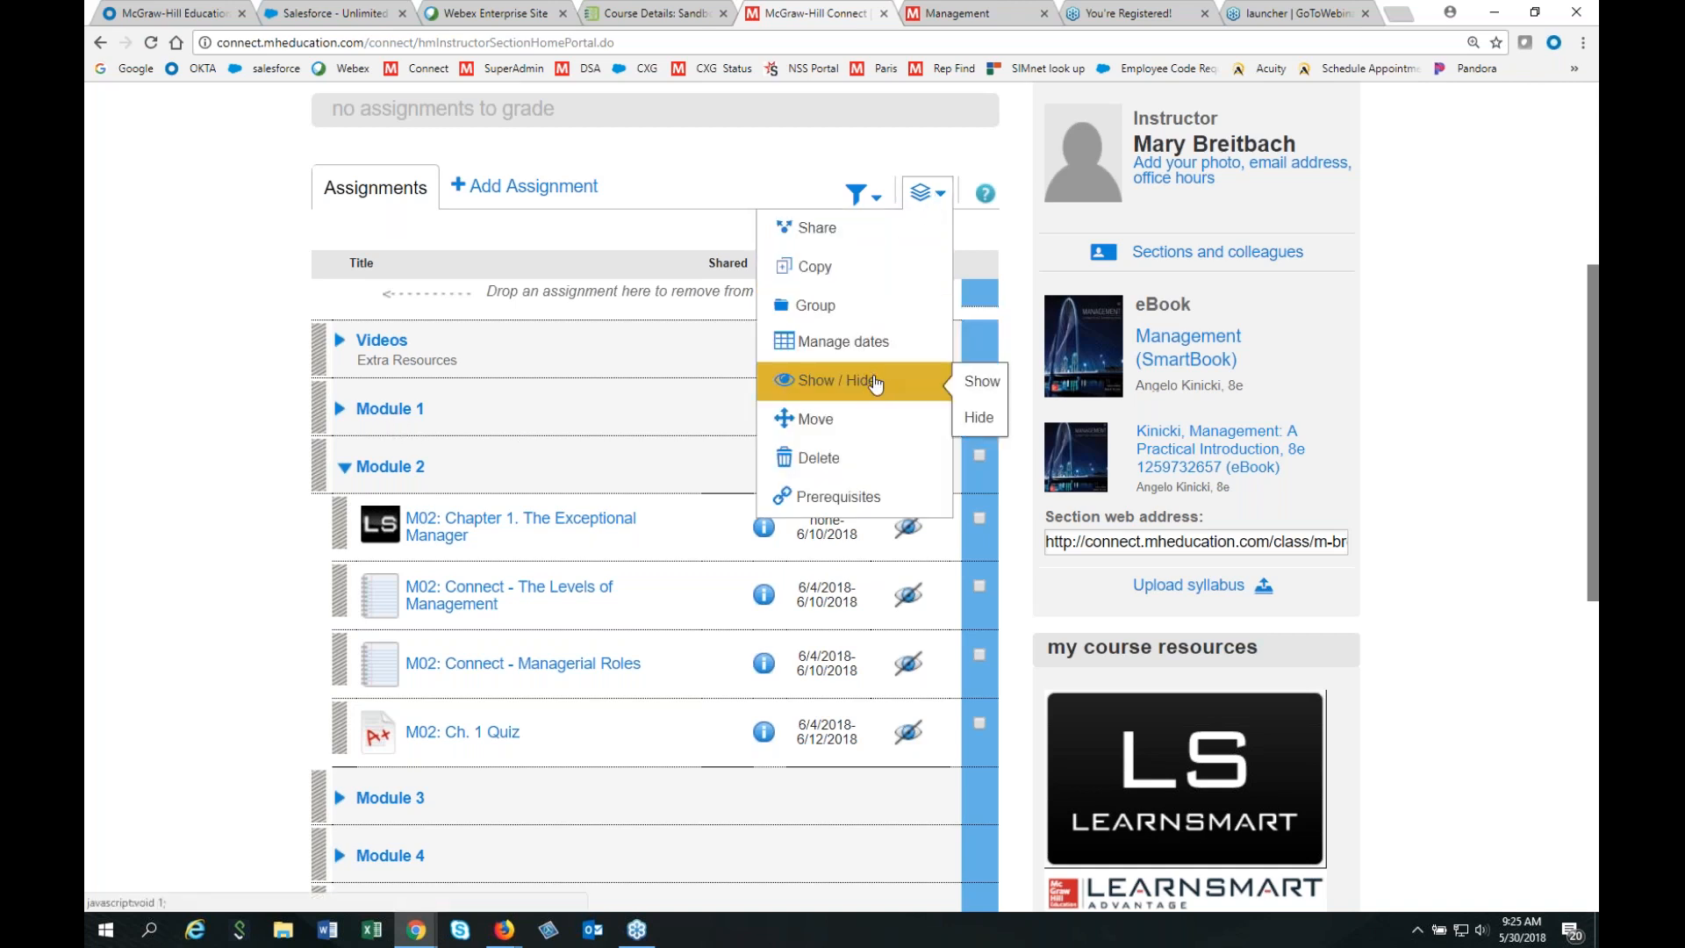
{"action": "mouse_move", "coordinate": [841, 309]}
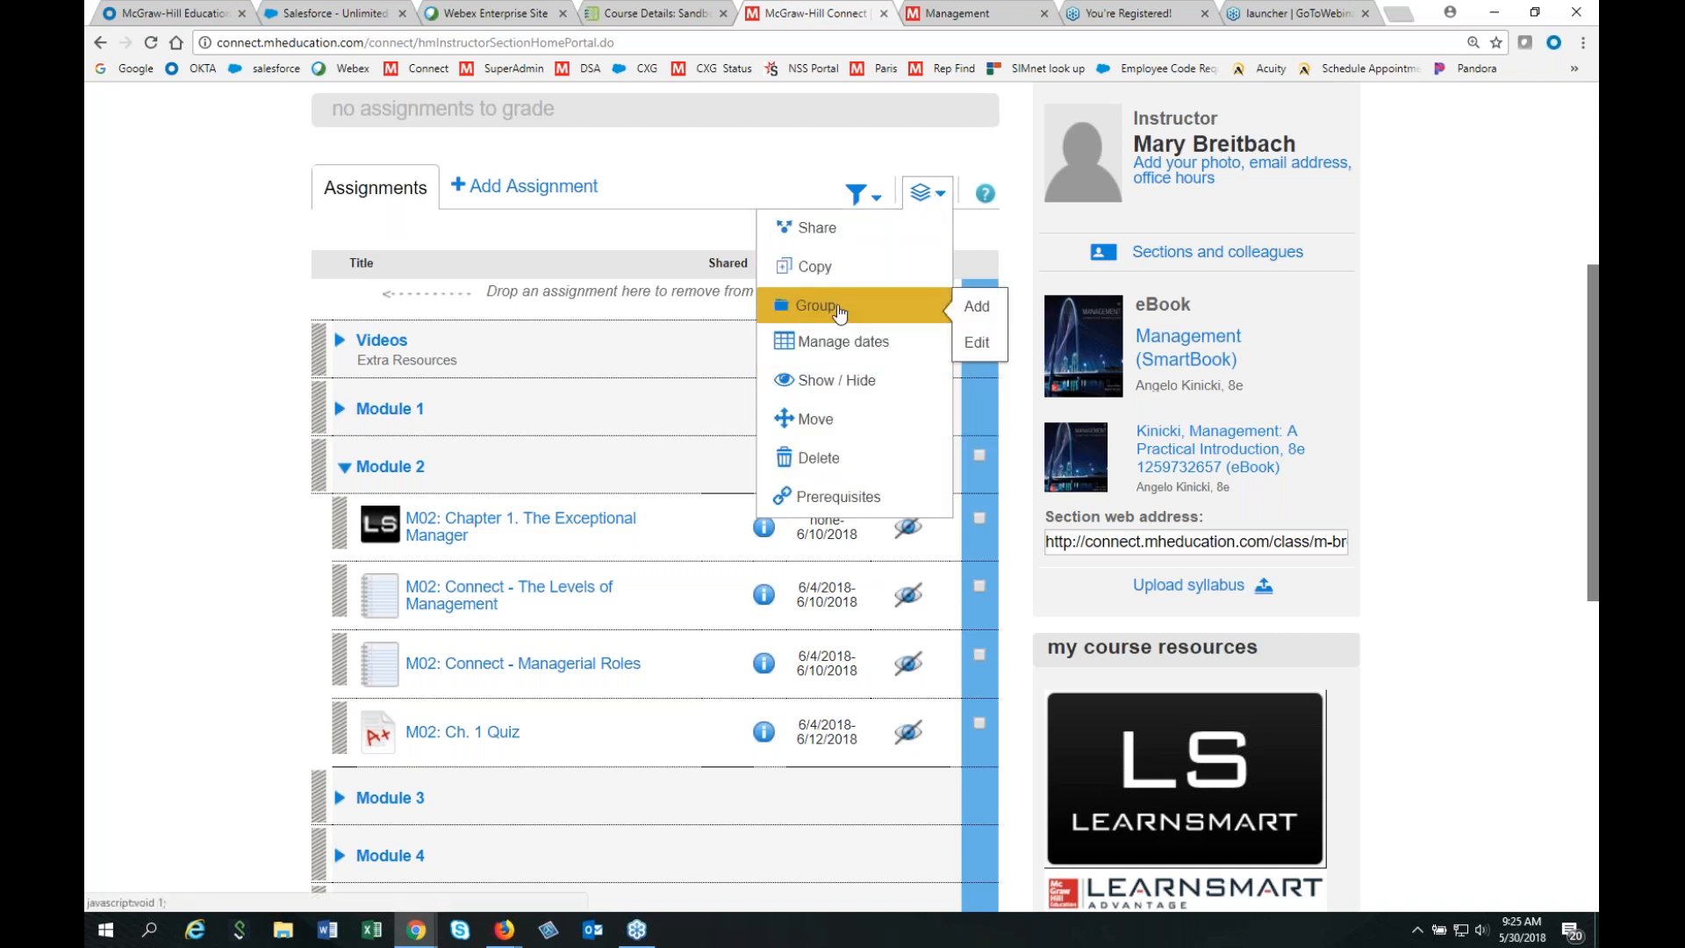
{"action": "left_click", "coordinate": [980, 358]}
{"action": "left_click", "coordinate": [1012, 381]}
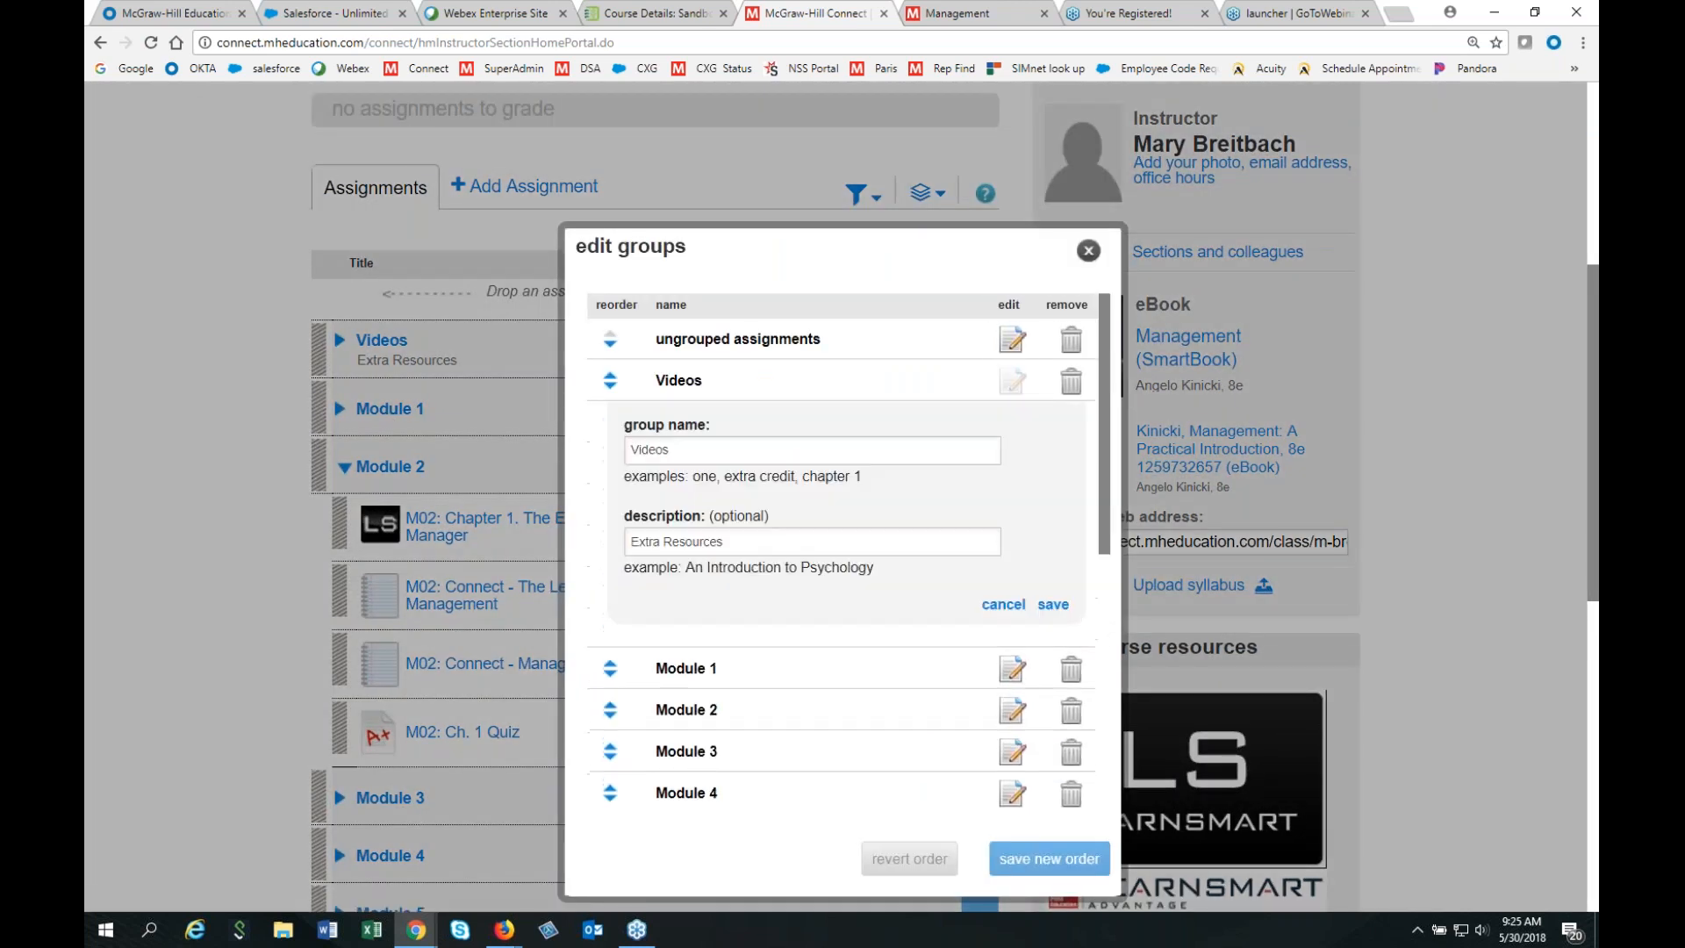
{"action": "left_click", "coordinate": [1088, 253]}
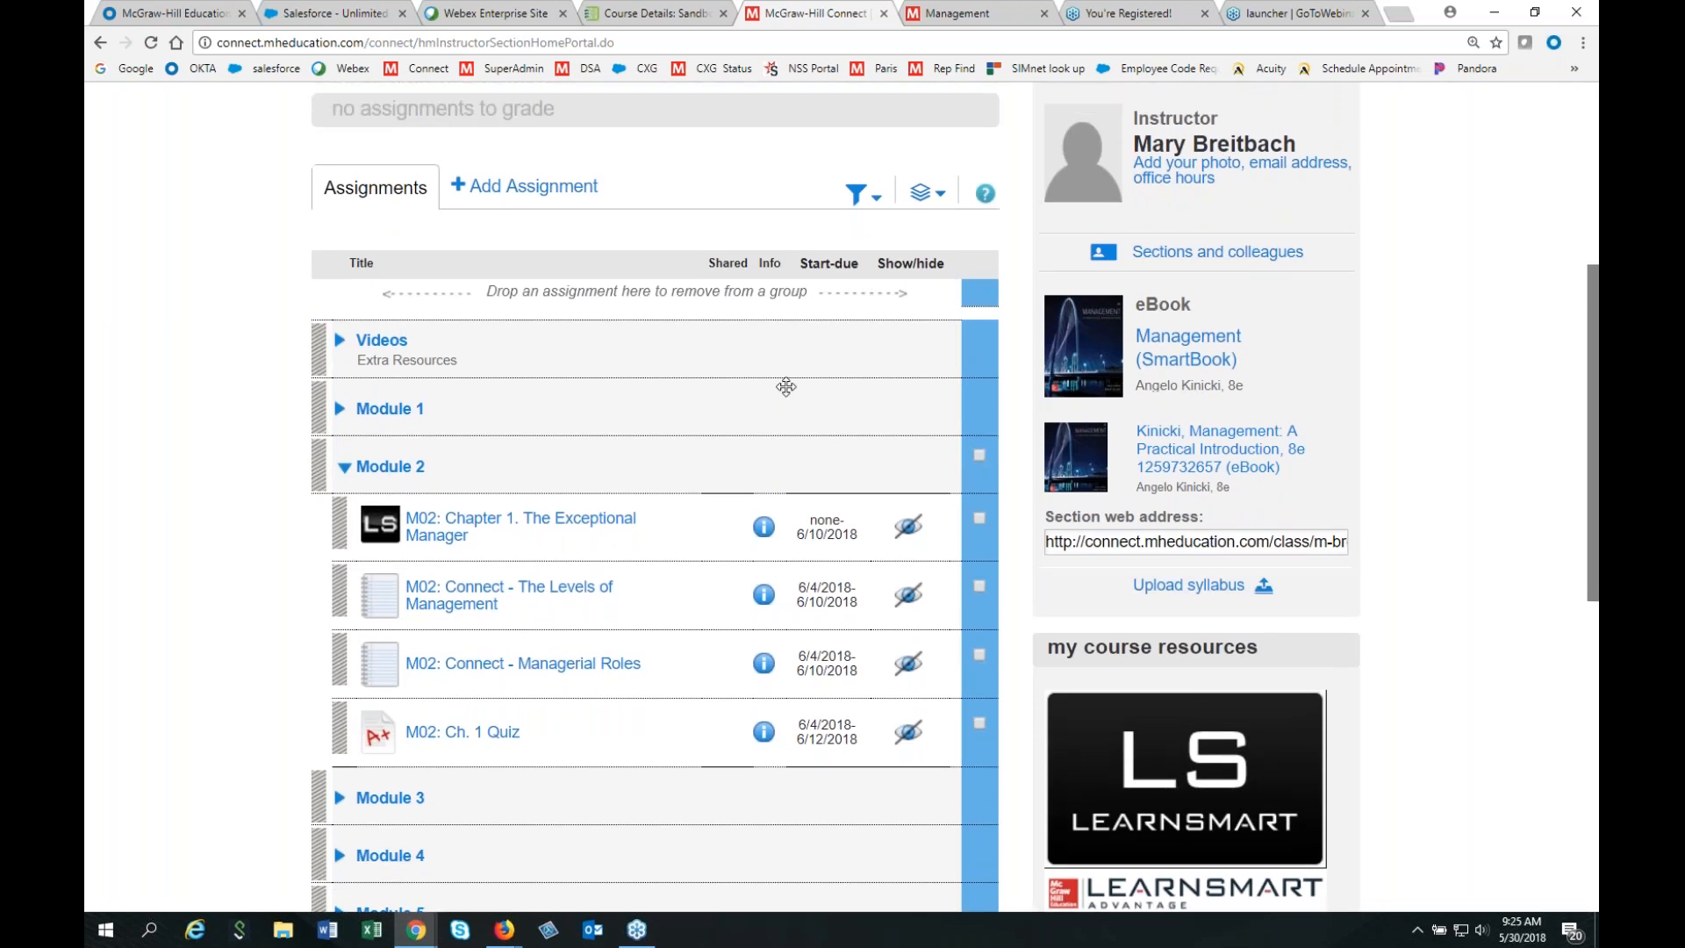
Collapse Module 2 in the section's assignment list so only the group headings remain.
{"action": "scroll", "coordinate": [757, 506], "scroll_direction": "up", "scroll_amount": 2}
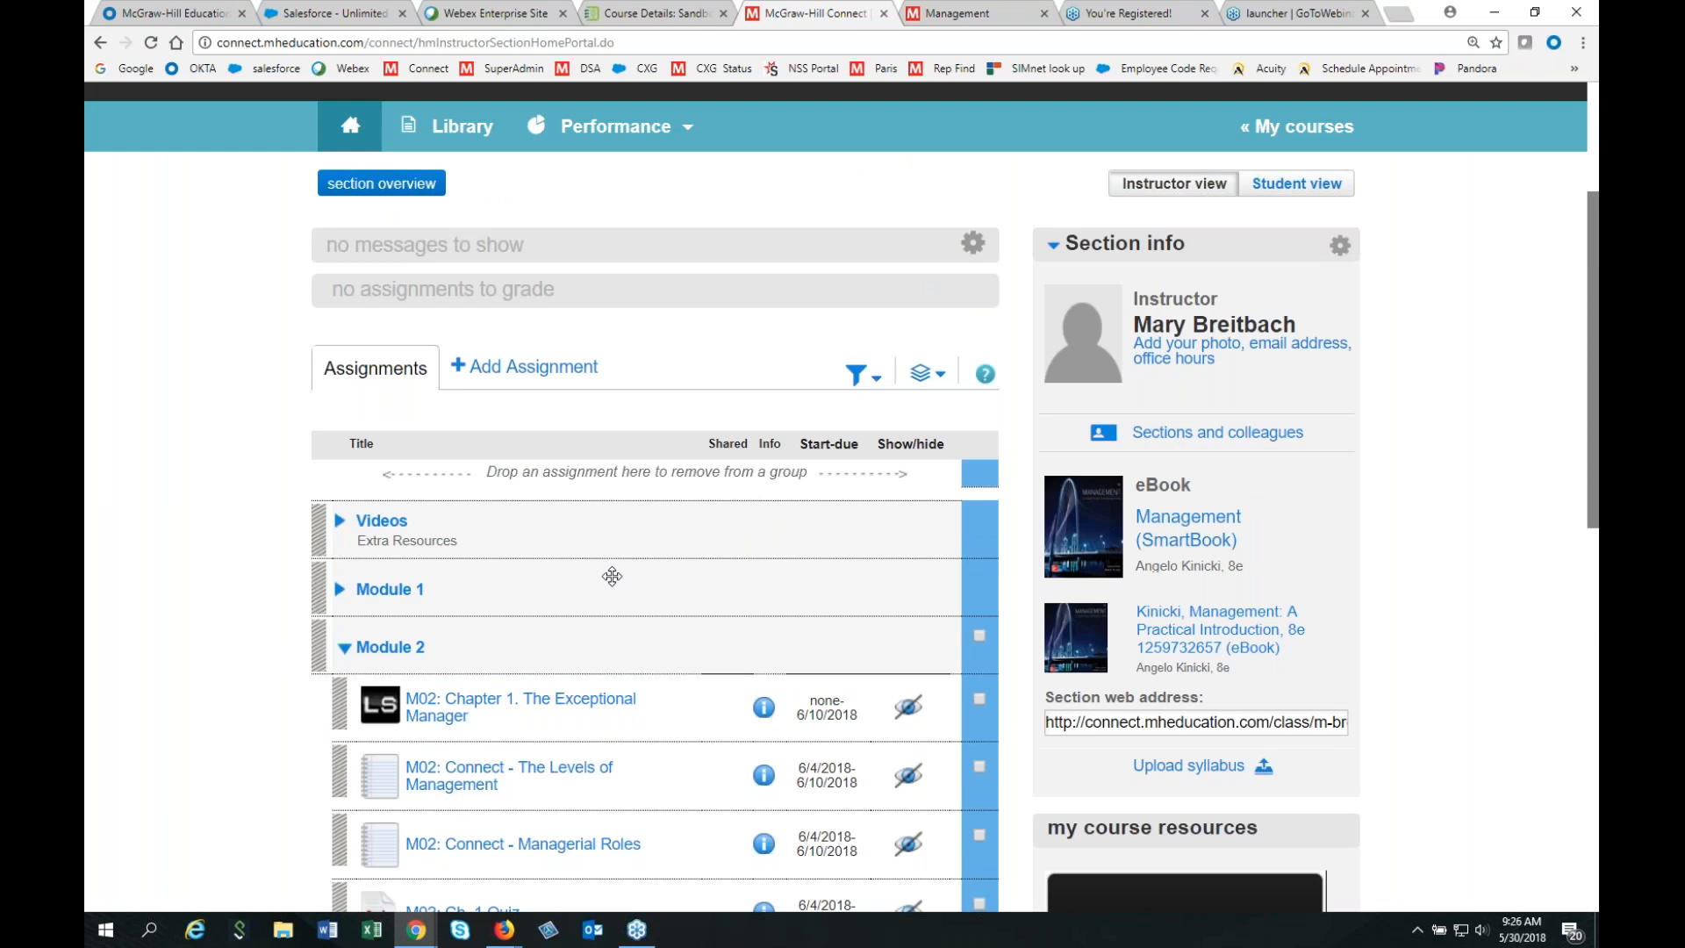
{"action": "scroll", "coordinate": [611, 576], "scroll_direction": "down", "scroll_amount": 3}
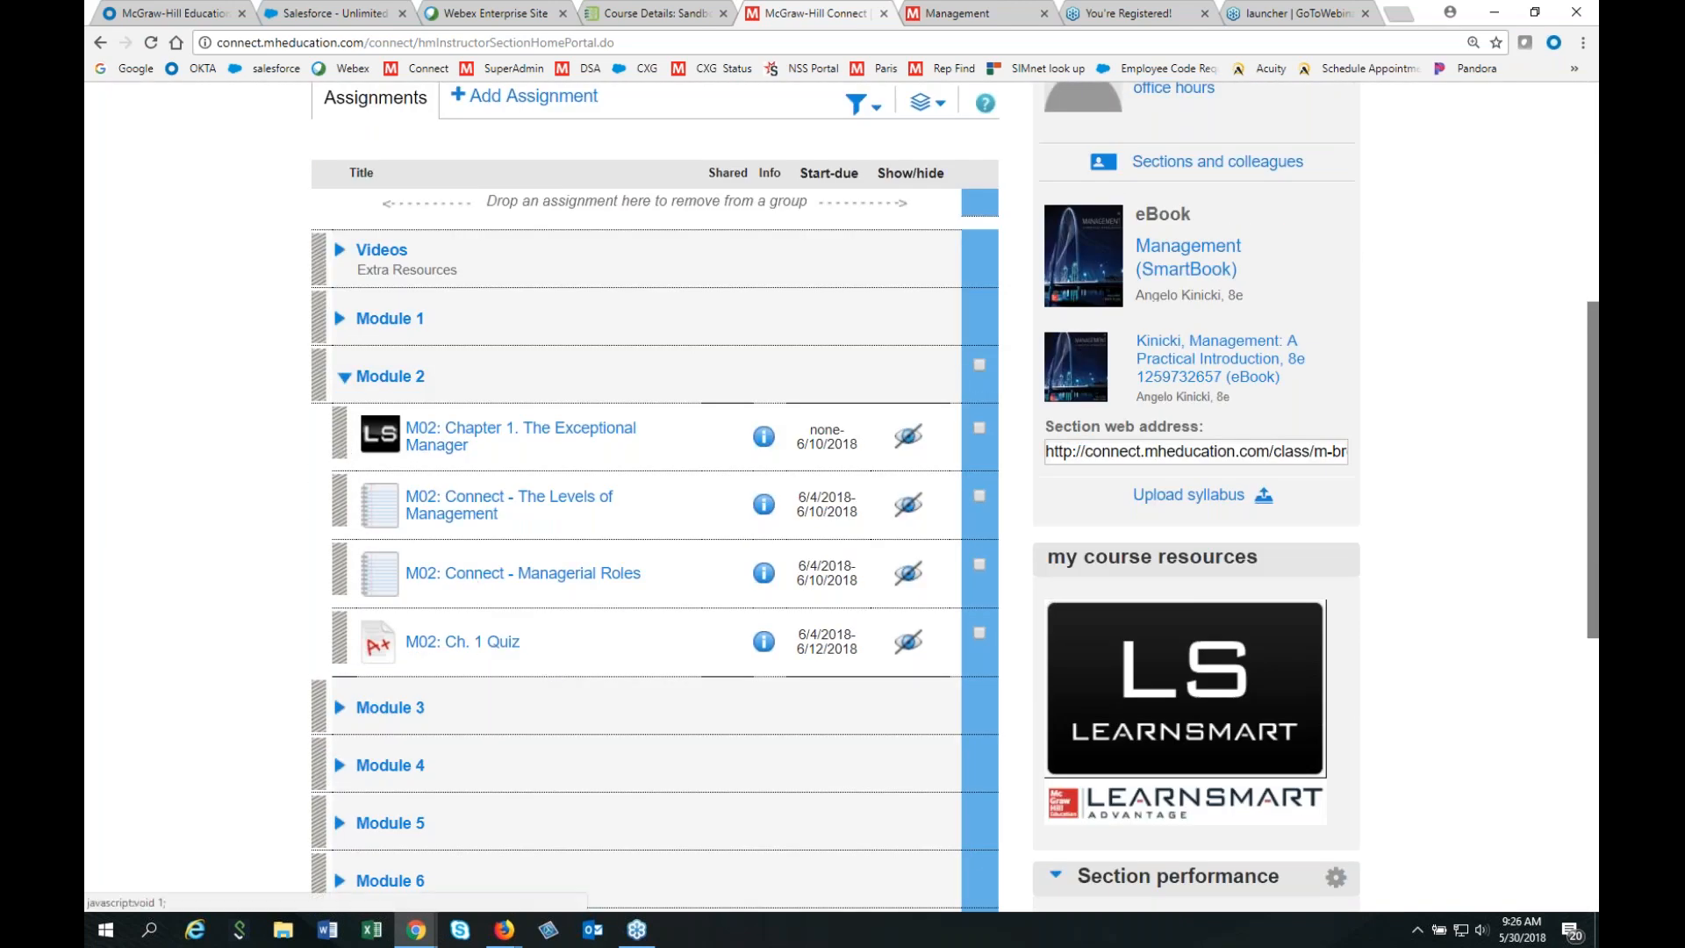
{"action": "left_click", "coordinate": [344, 377]}
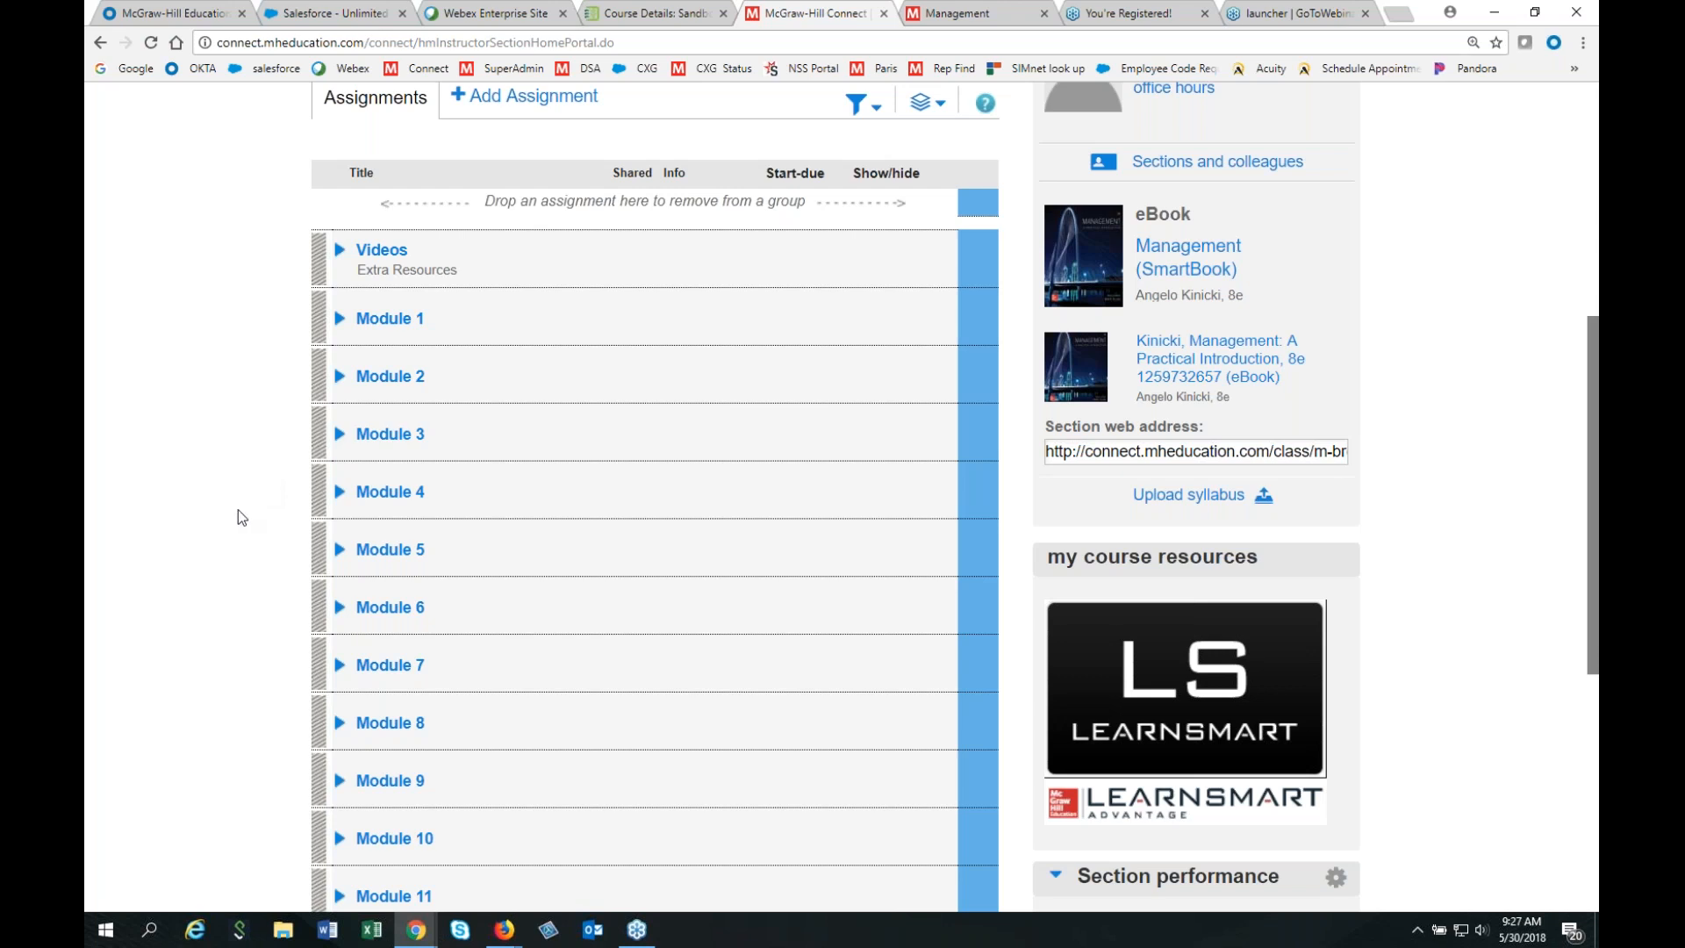
Open the form for copying this section to a colleague, view its e-mail address field, and cancel without copying.
{"action": "scroll", "coordinate": [238, 509], "scroll_direction": "up", "scroll_amount": 3}
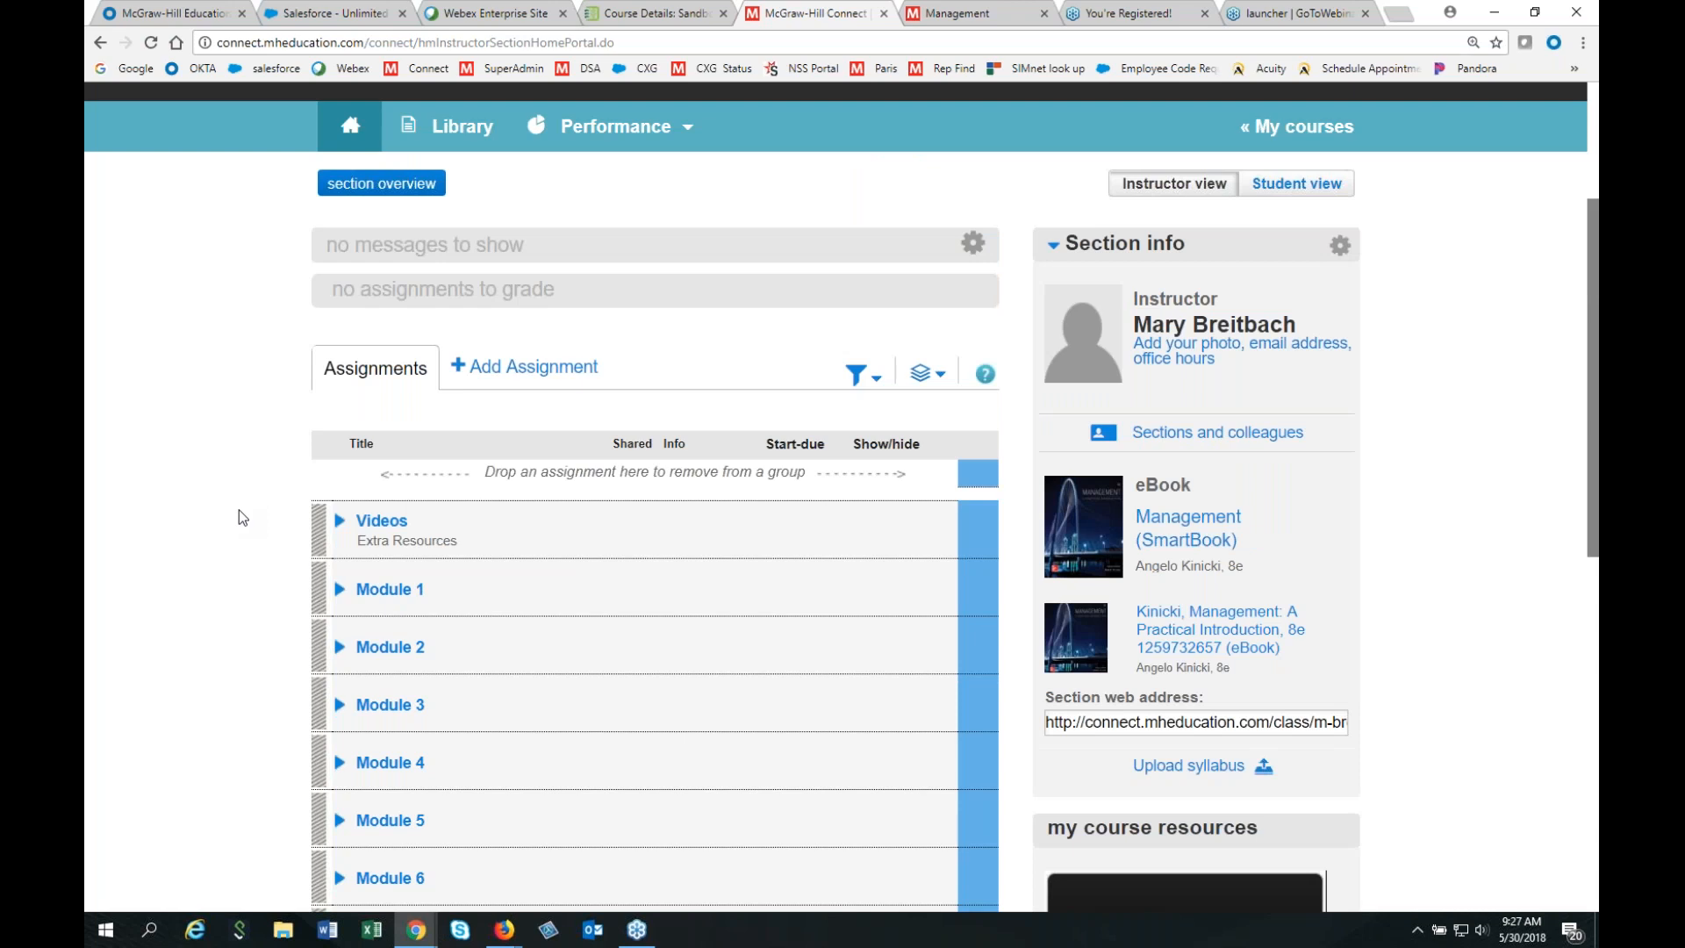
{"action": "scroll", "coordinate": [242, 497], "scroll_direction": "up", "scroll_amount": 1}
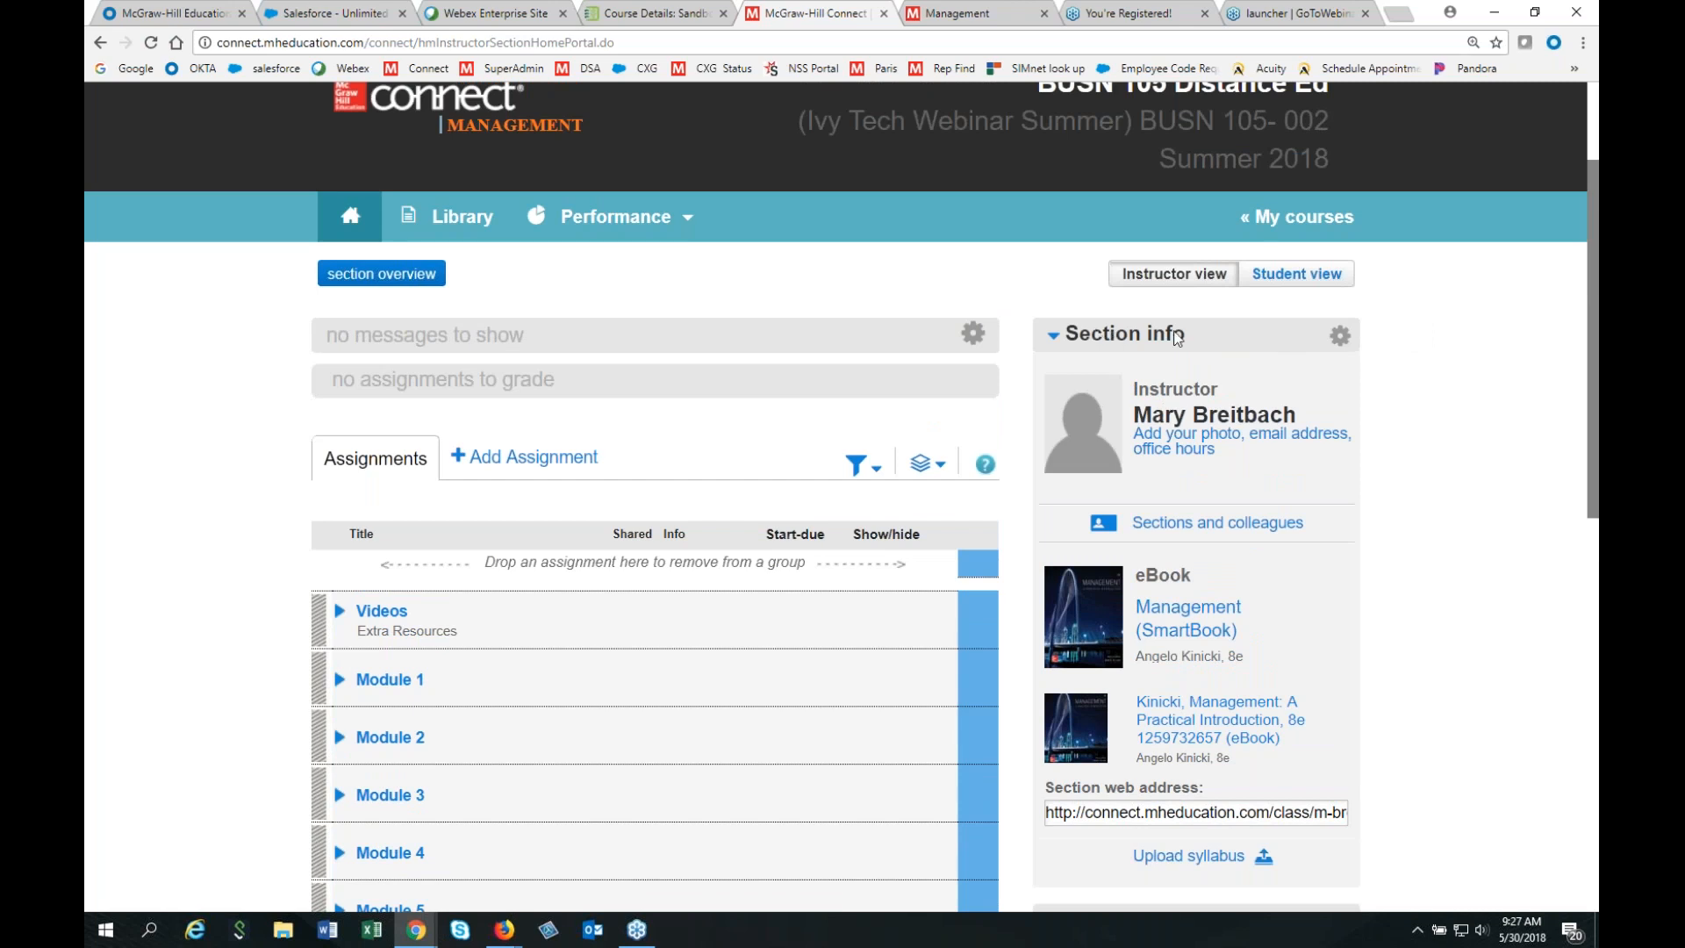
{"action": "left_click", "coordinate": [1340, 337]}
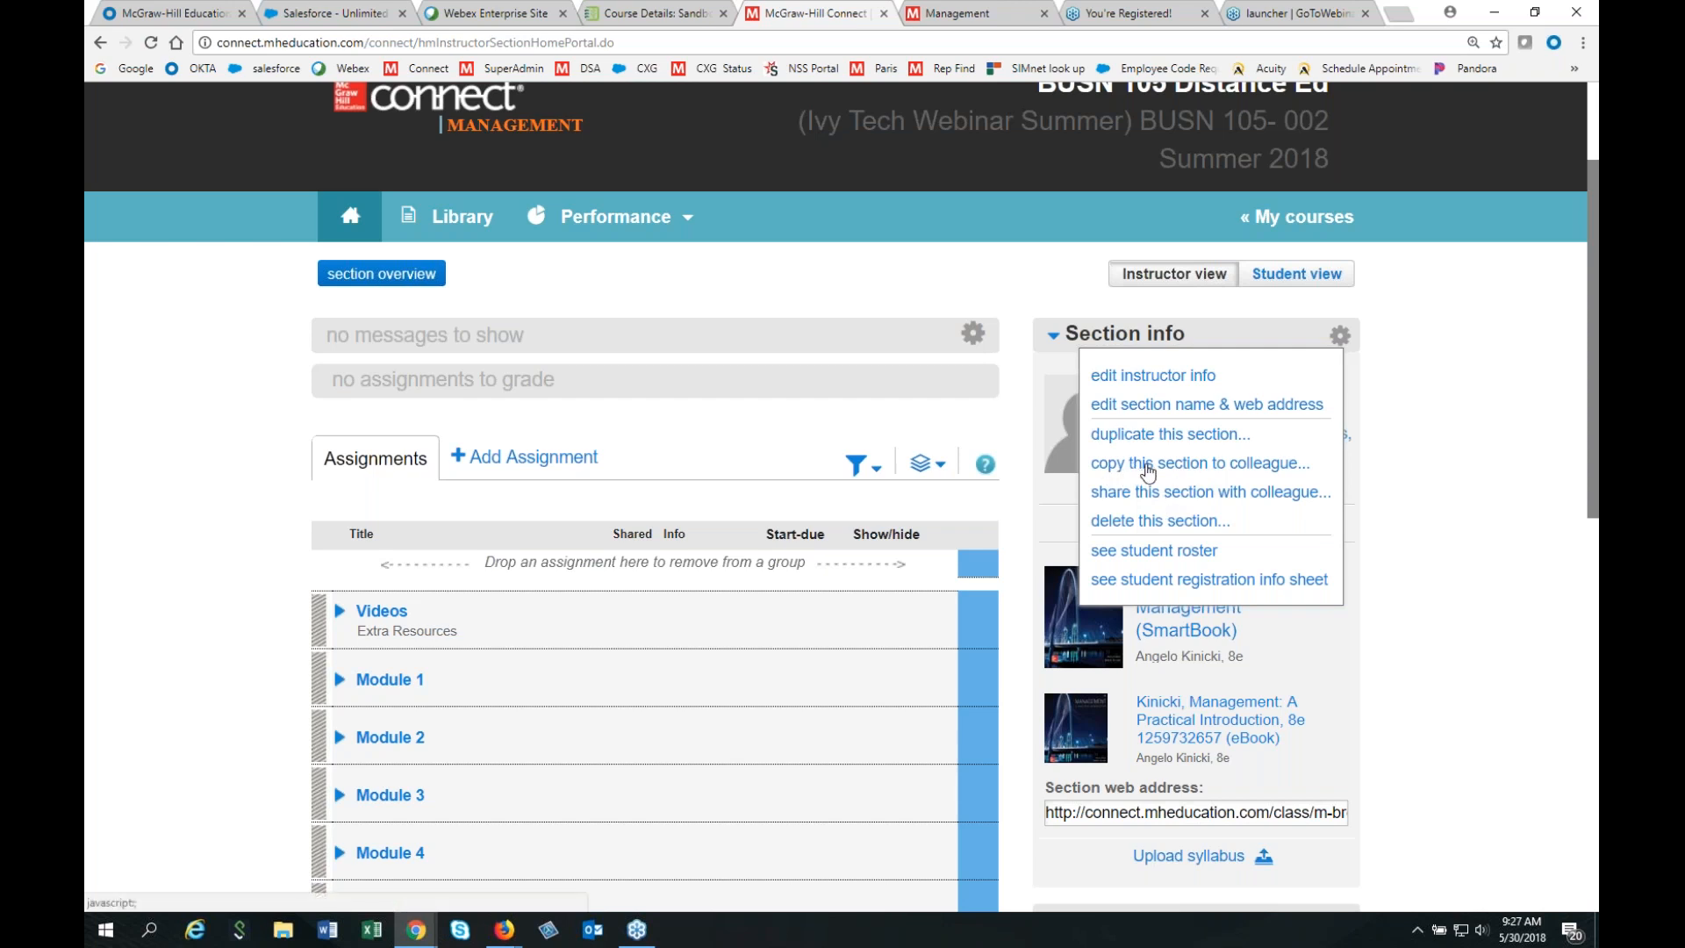
{"action": "left_click", "coordinate": [1148, 466]}
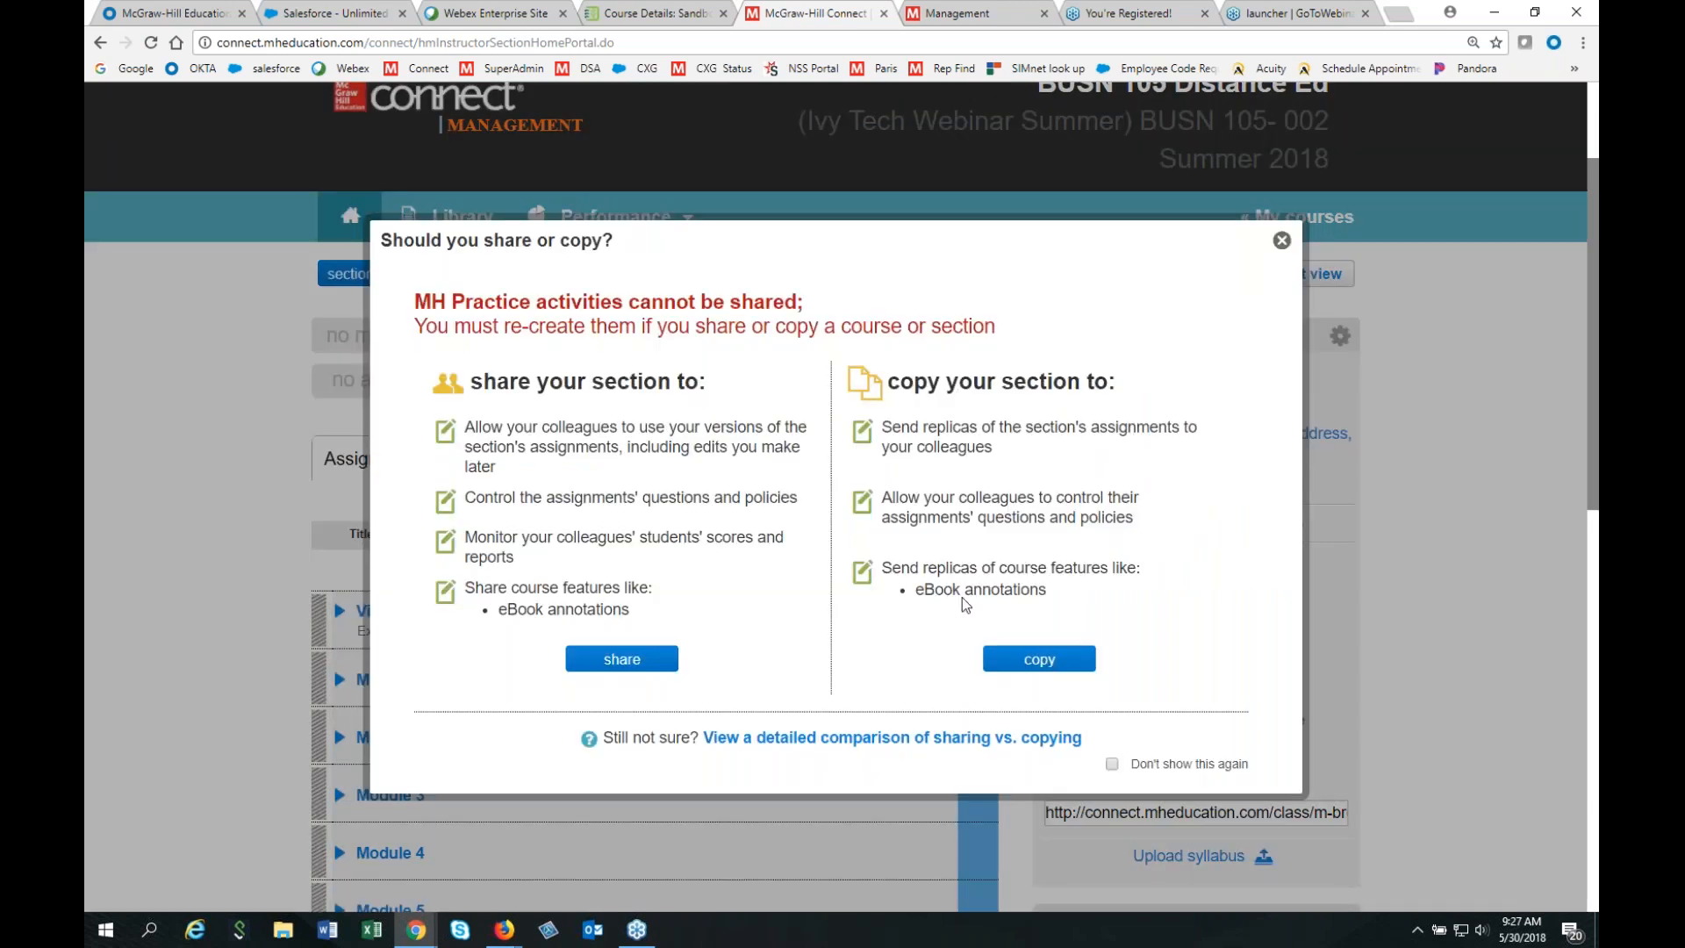
{"action": "left_click", "coordinate": [1025, 660]}
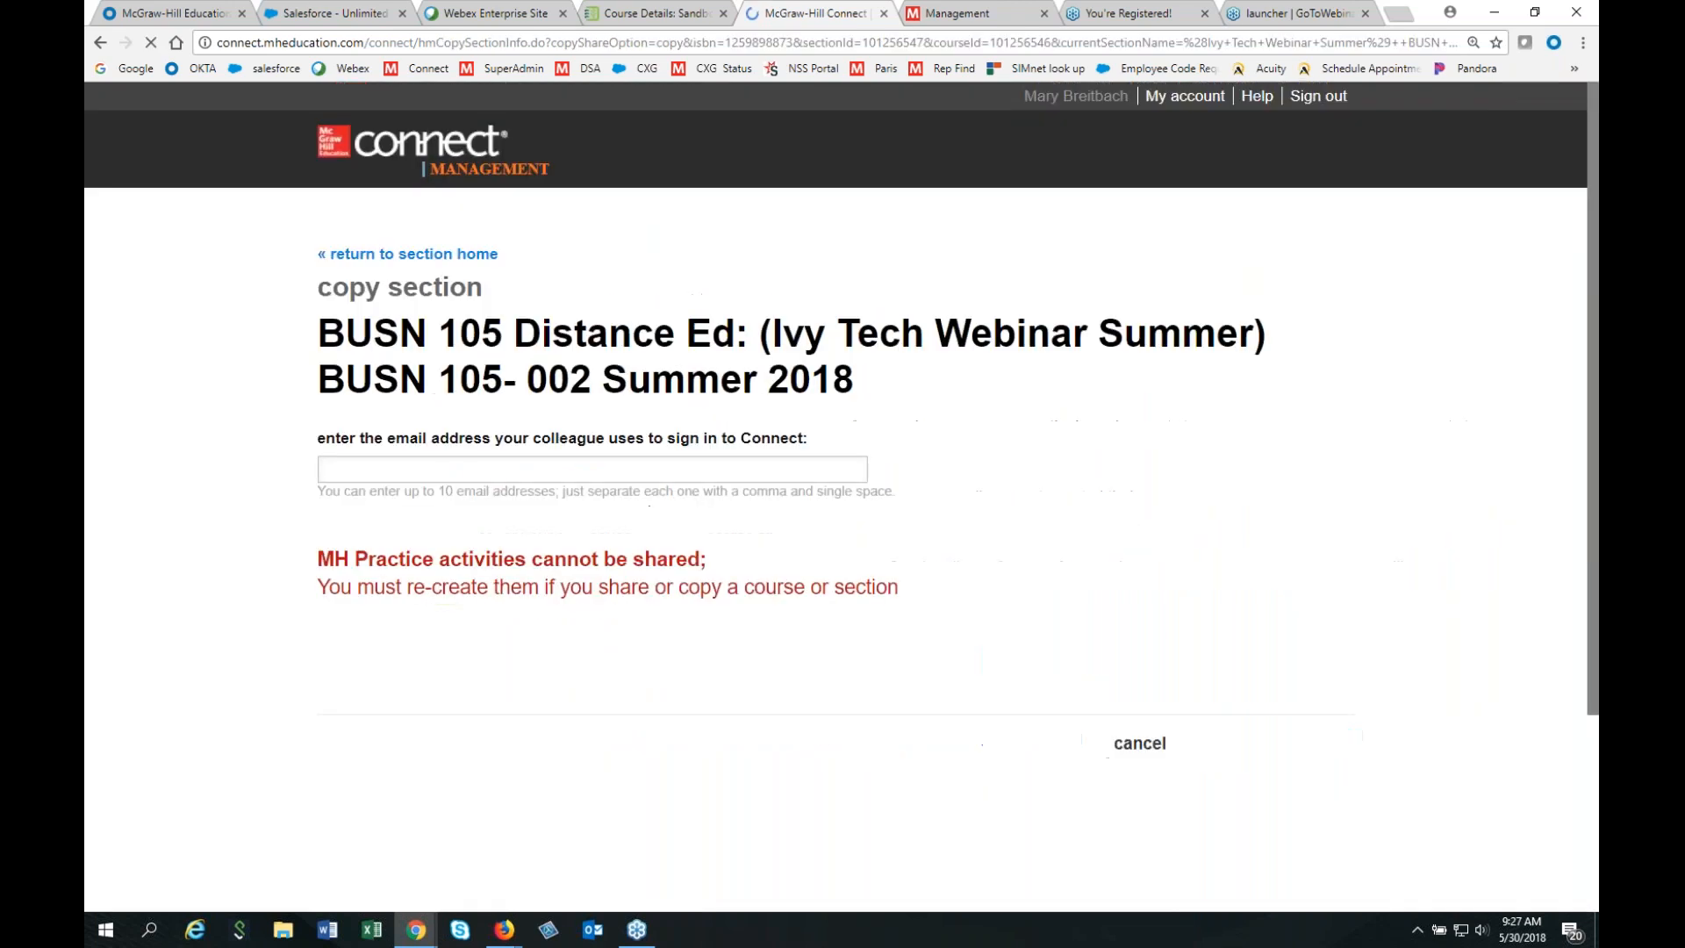
{"action": "left_click", "coordinate": [334, 465]}
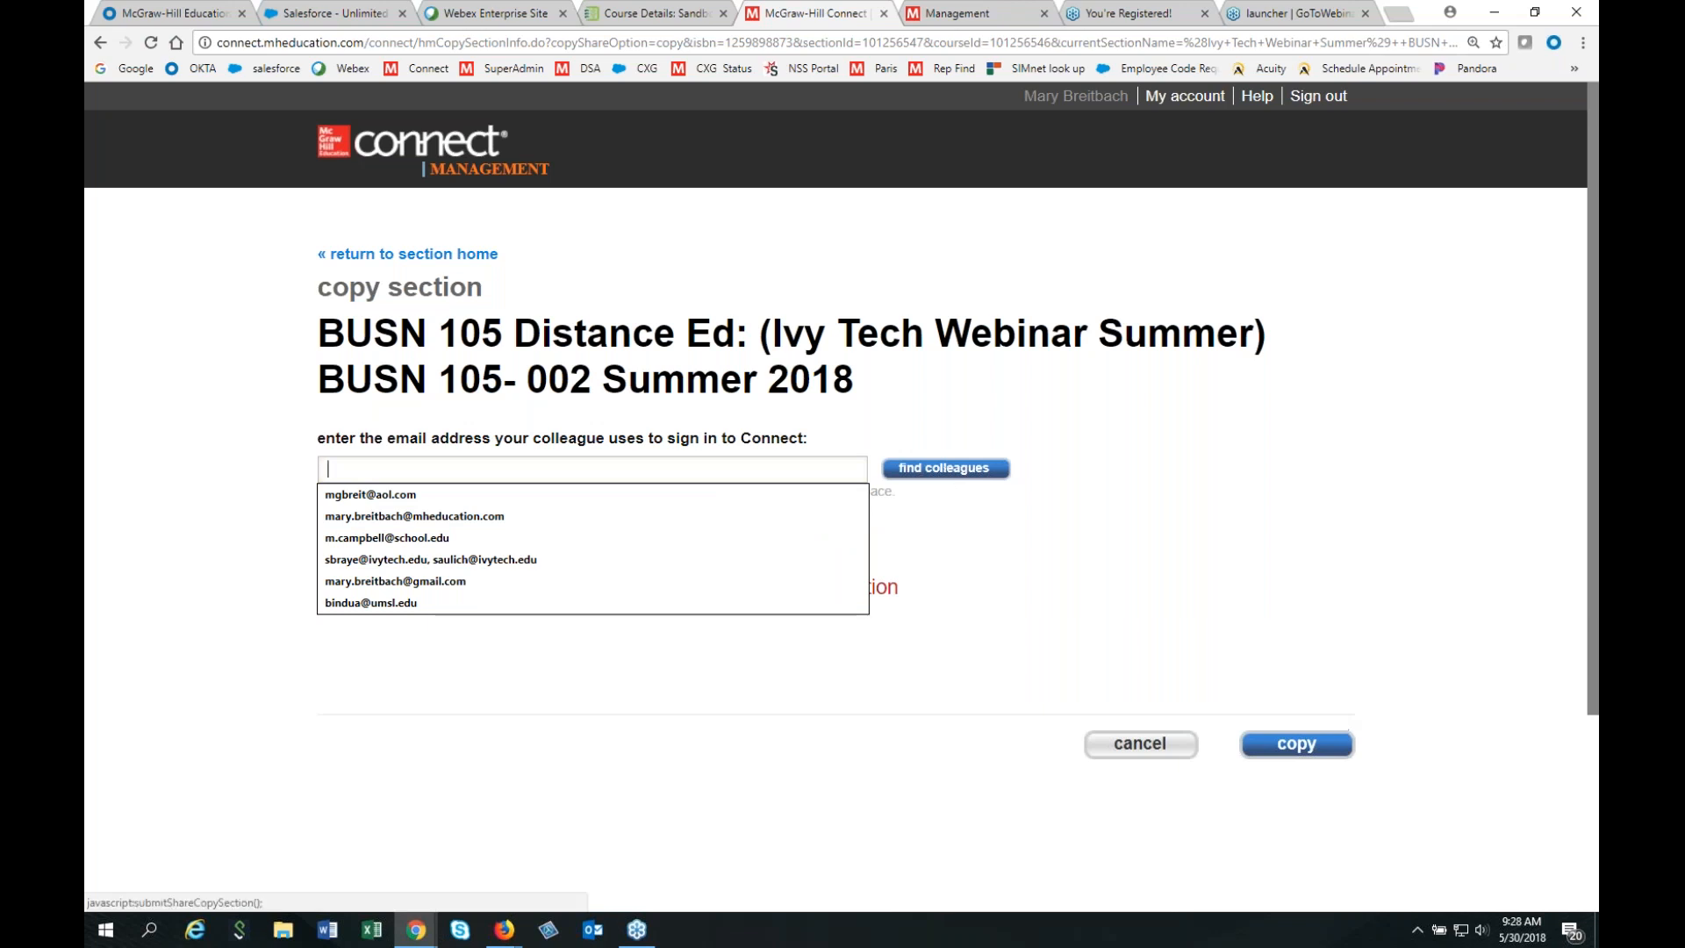
{"action": "left_click", "coordinate": [1168, 746]}
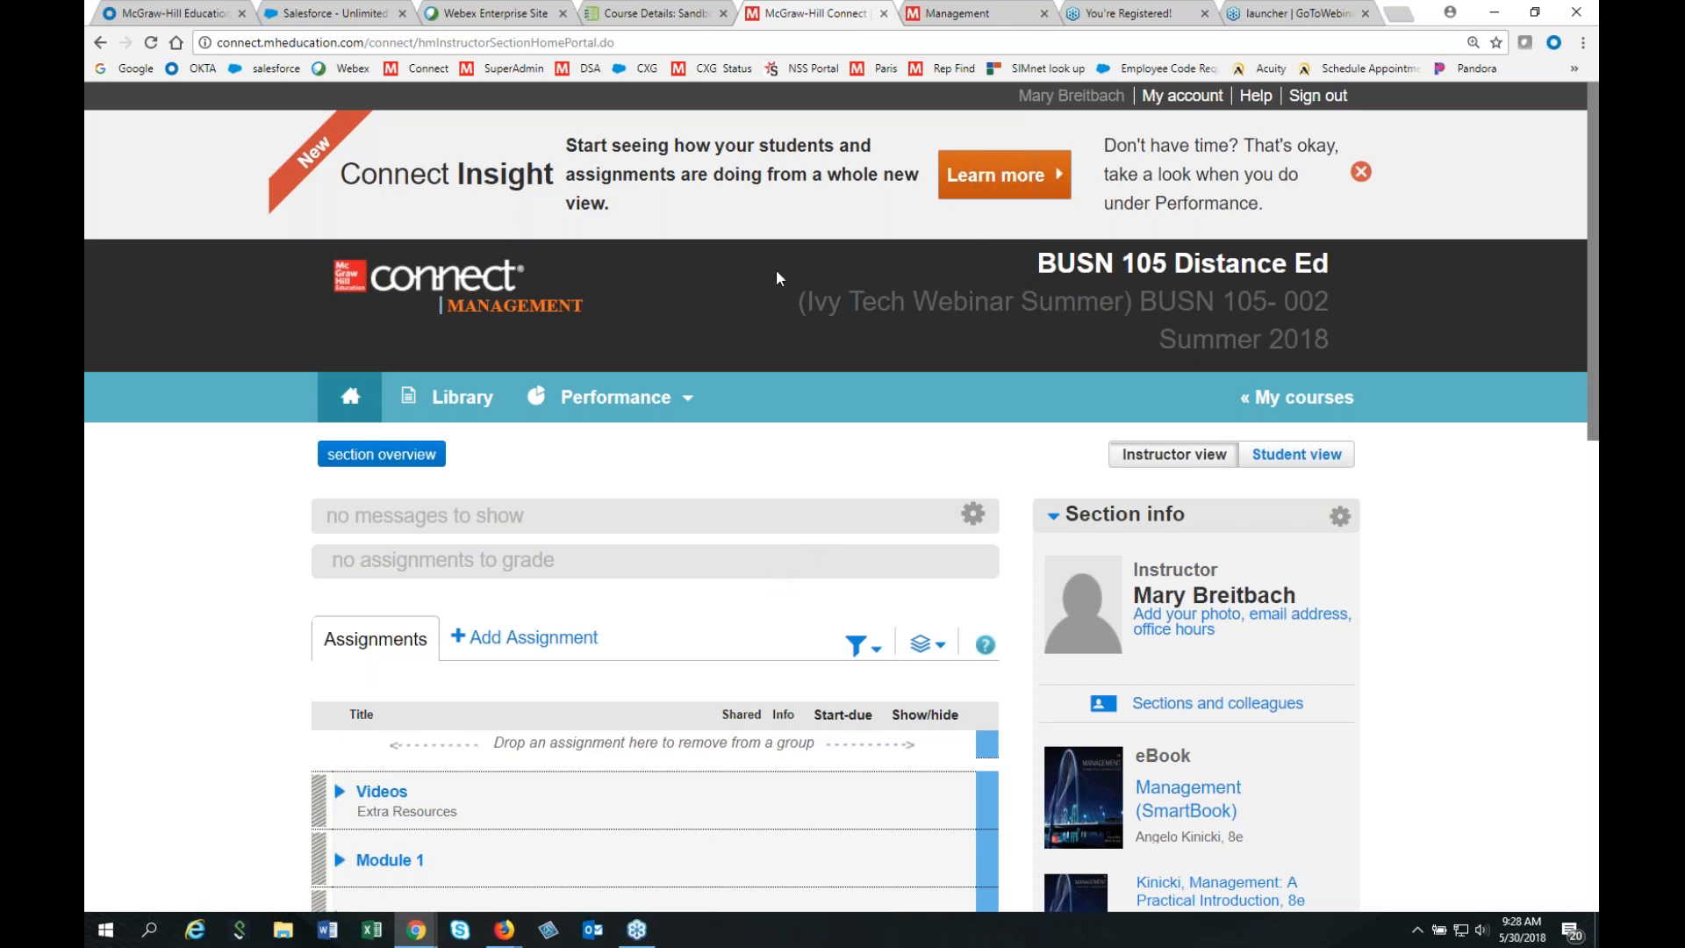
{"action": "left_click", "coordinate": [649, 14]}
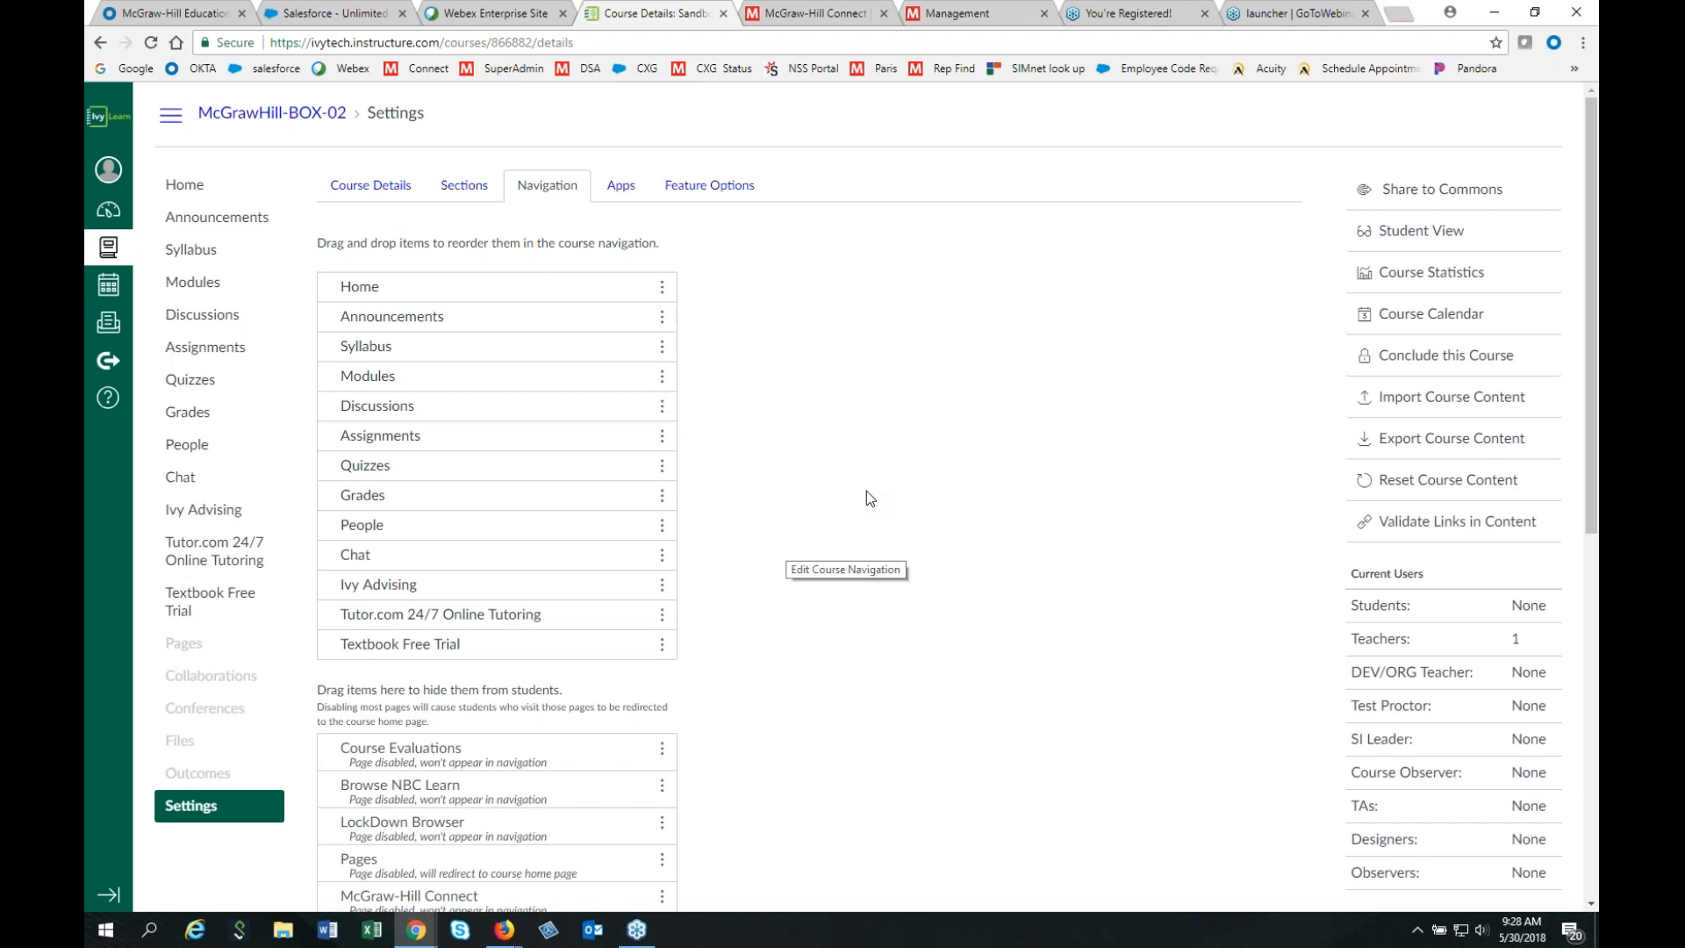
{"action": "left_click", "coordinate": [842, 17]}
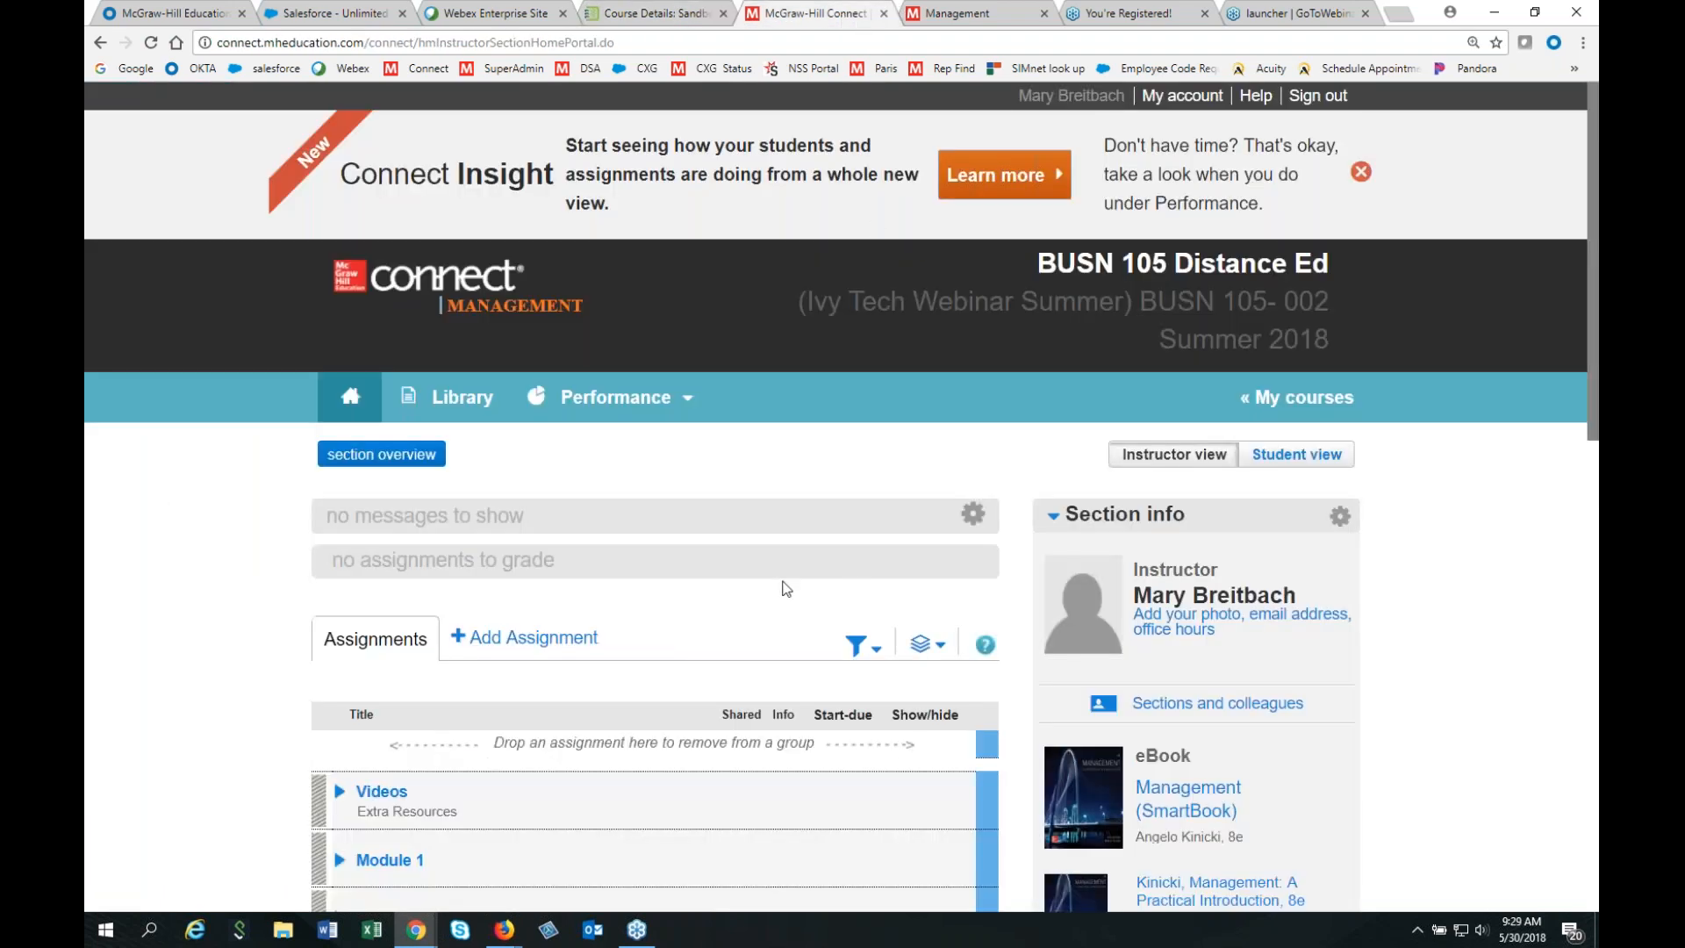
{"action": "middle_click", "coordinate": [757, 623]}
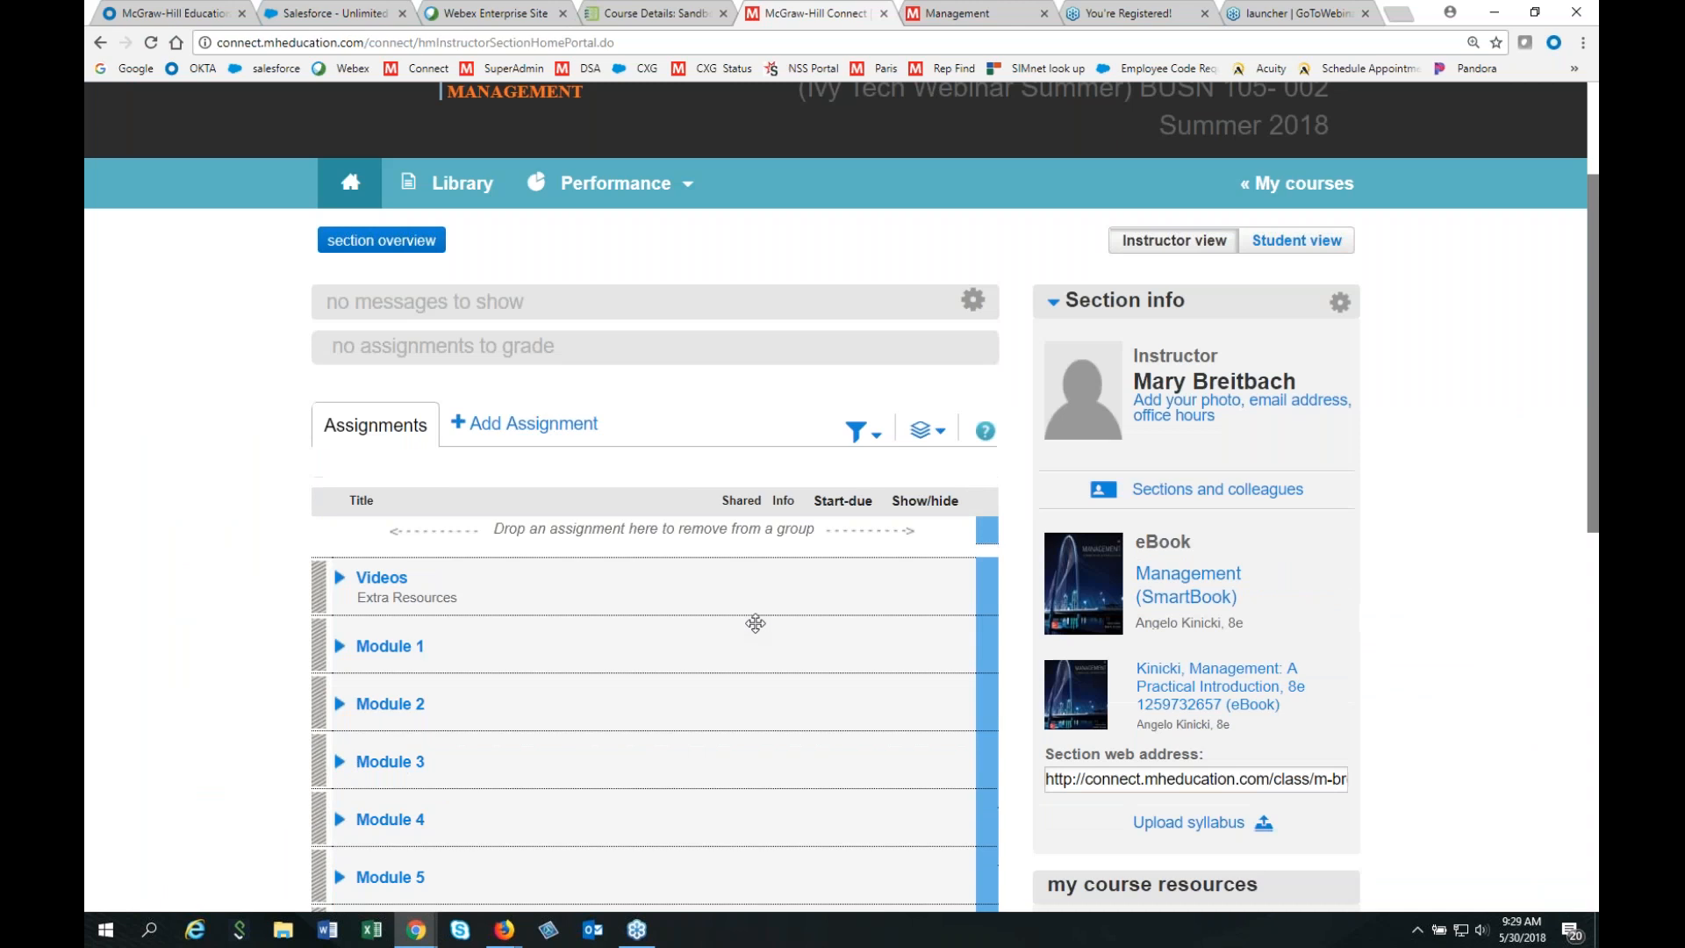
{"action": "scroll", "coordinate": [756, 624], "scroll_direction": "up", "scroll_amount": 3}
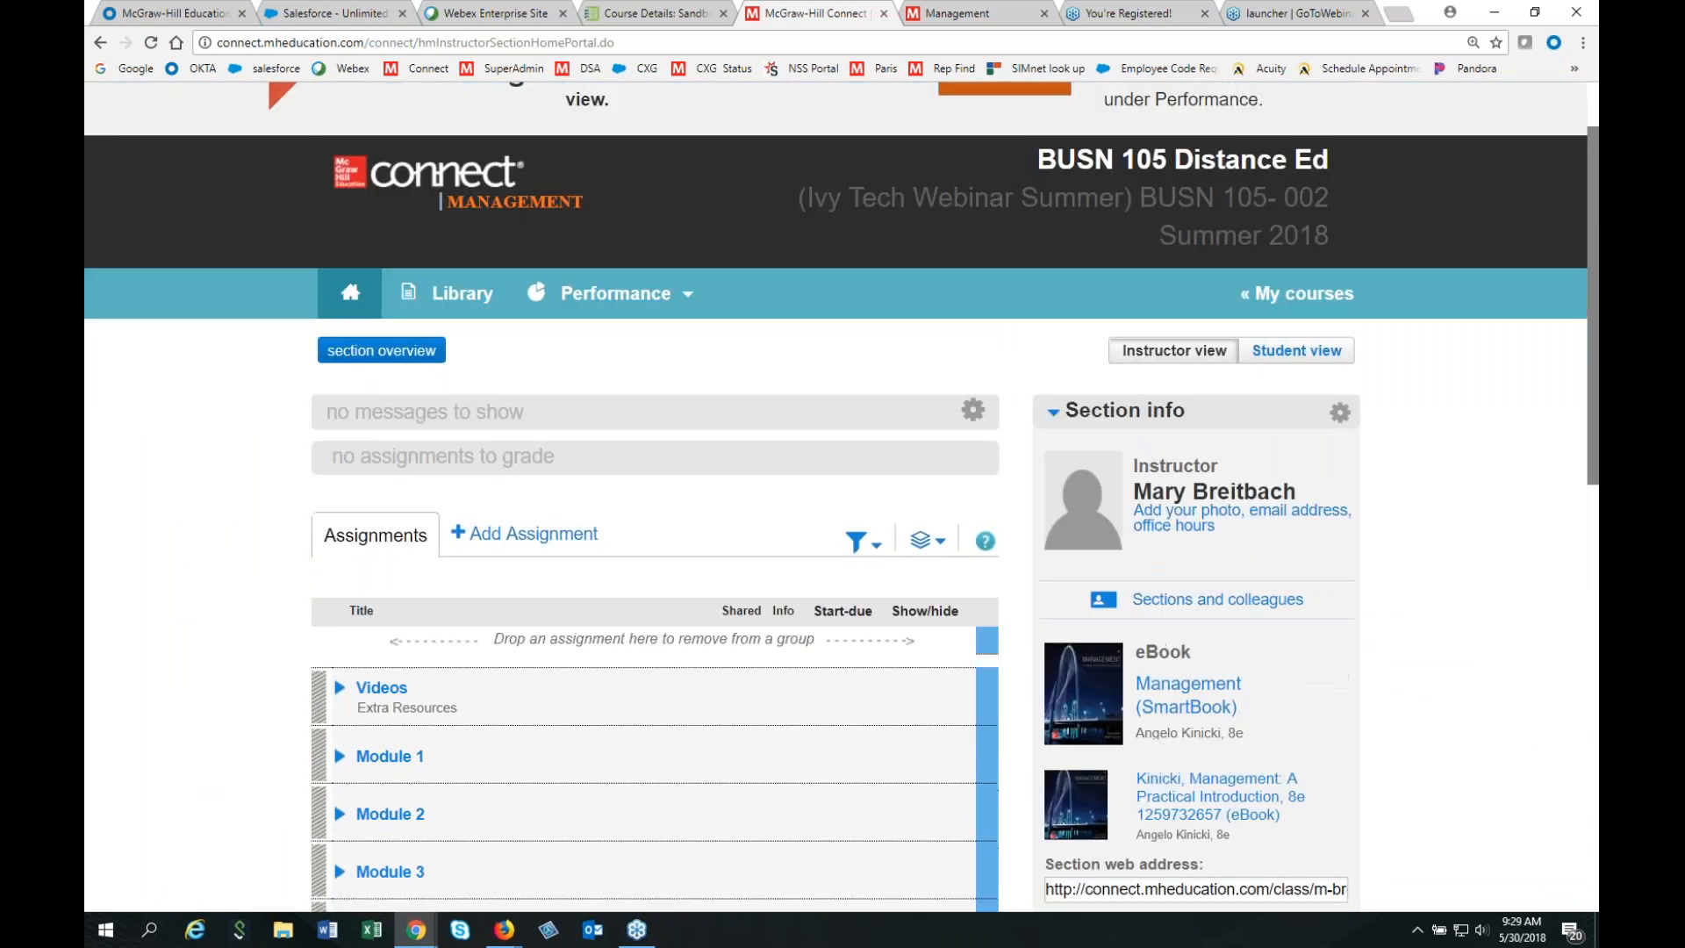
Return to the course list and start duplicating the BUSN 105- 002 Summer 2018 section under Management.
{"action": "left_click", "coordinate": [1303, 308]}
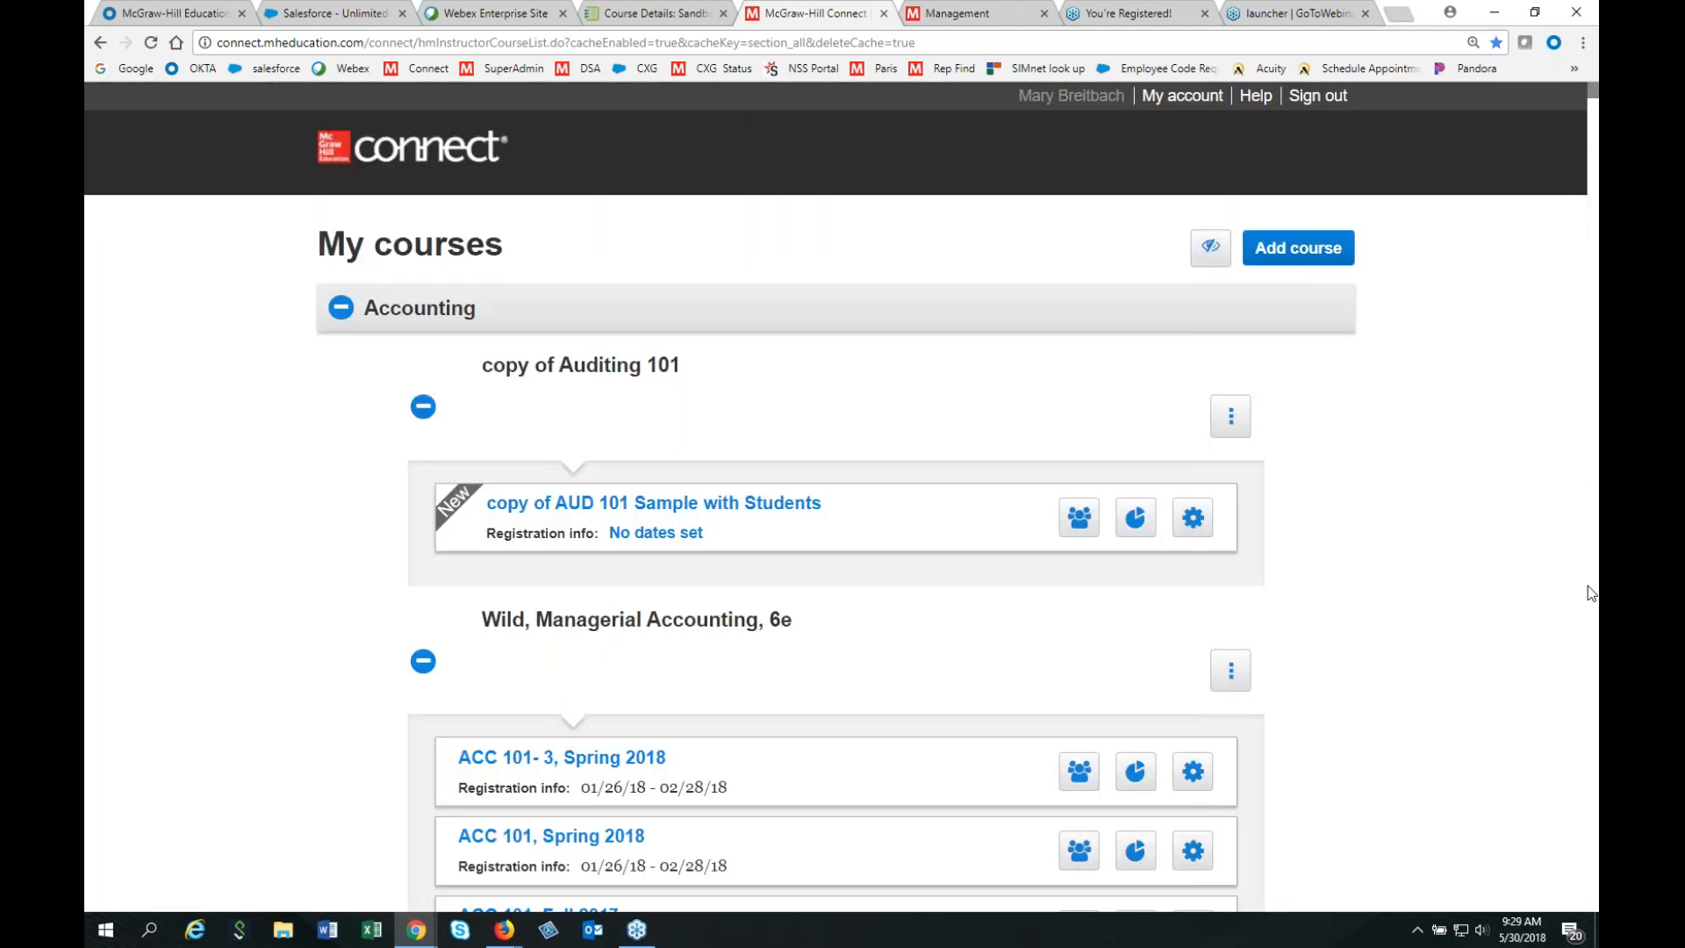
{"action": "left_click_drag", "start_coordinate": [1588, 586], "coordinate": [1589, 620]}
{"action": "left_click_drag", "start_coordinate": [1598, 727], "coordinate": [1594, 818]}
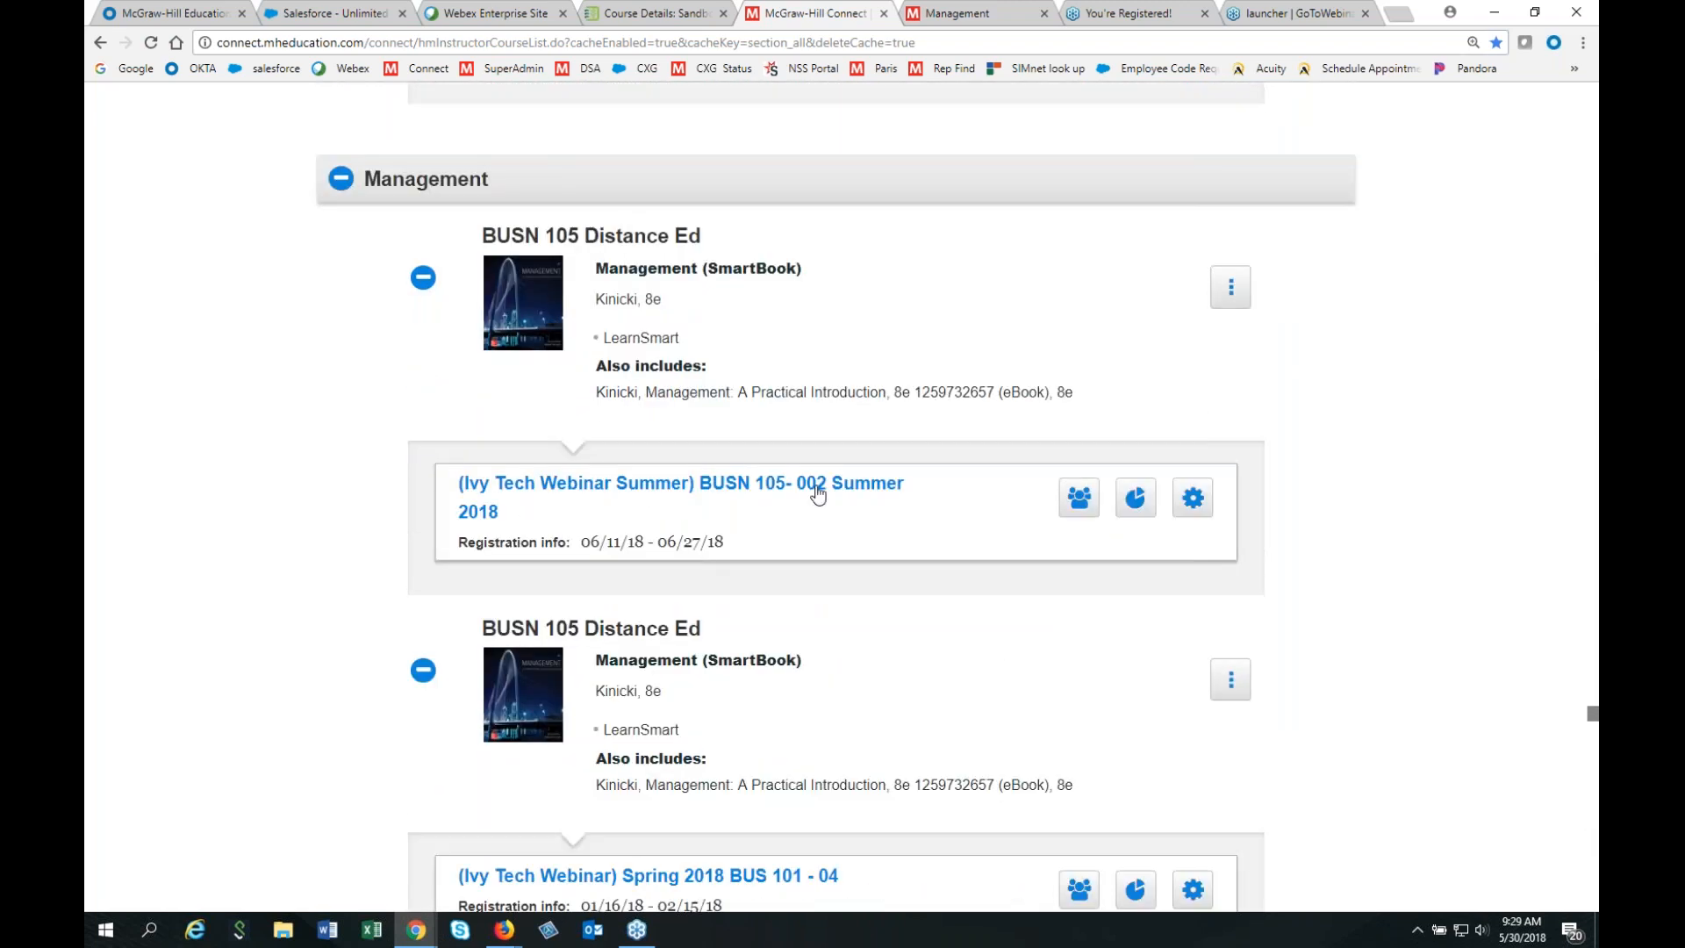
{"action": "left_click", "coordinate": [1193, 507]}
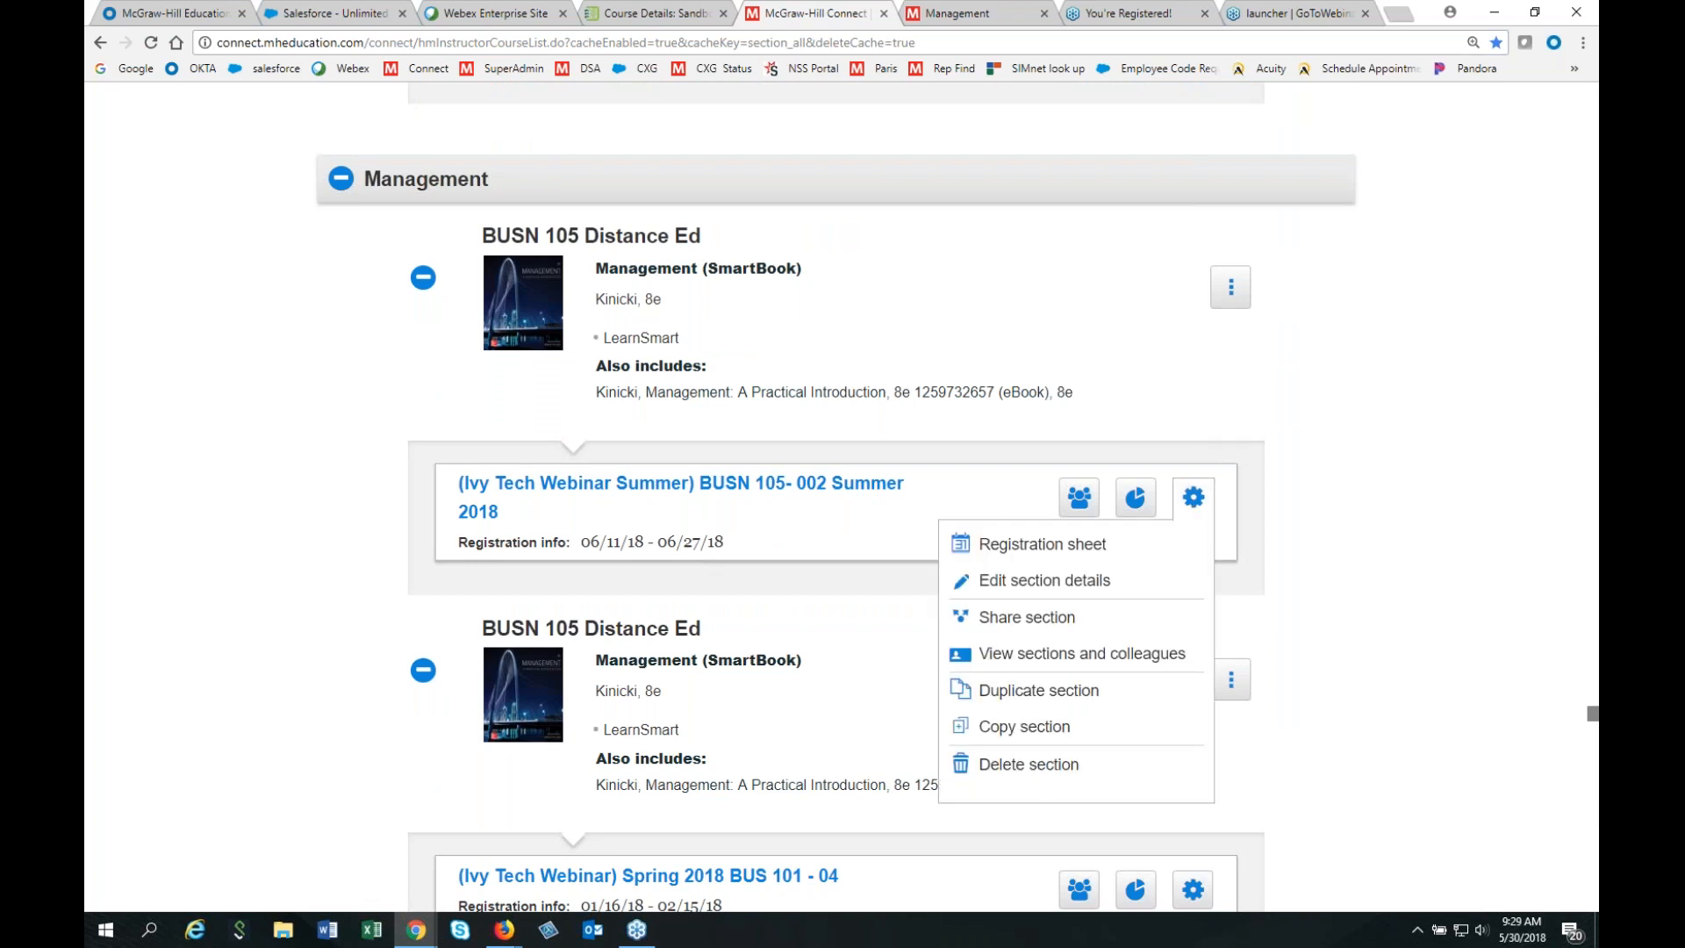
{"action": "left_click", "coordinate": [1016, 700]}
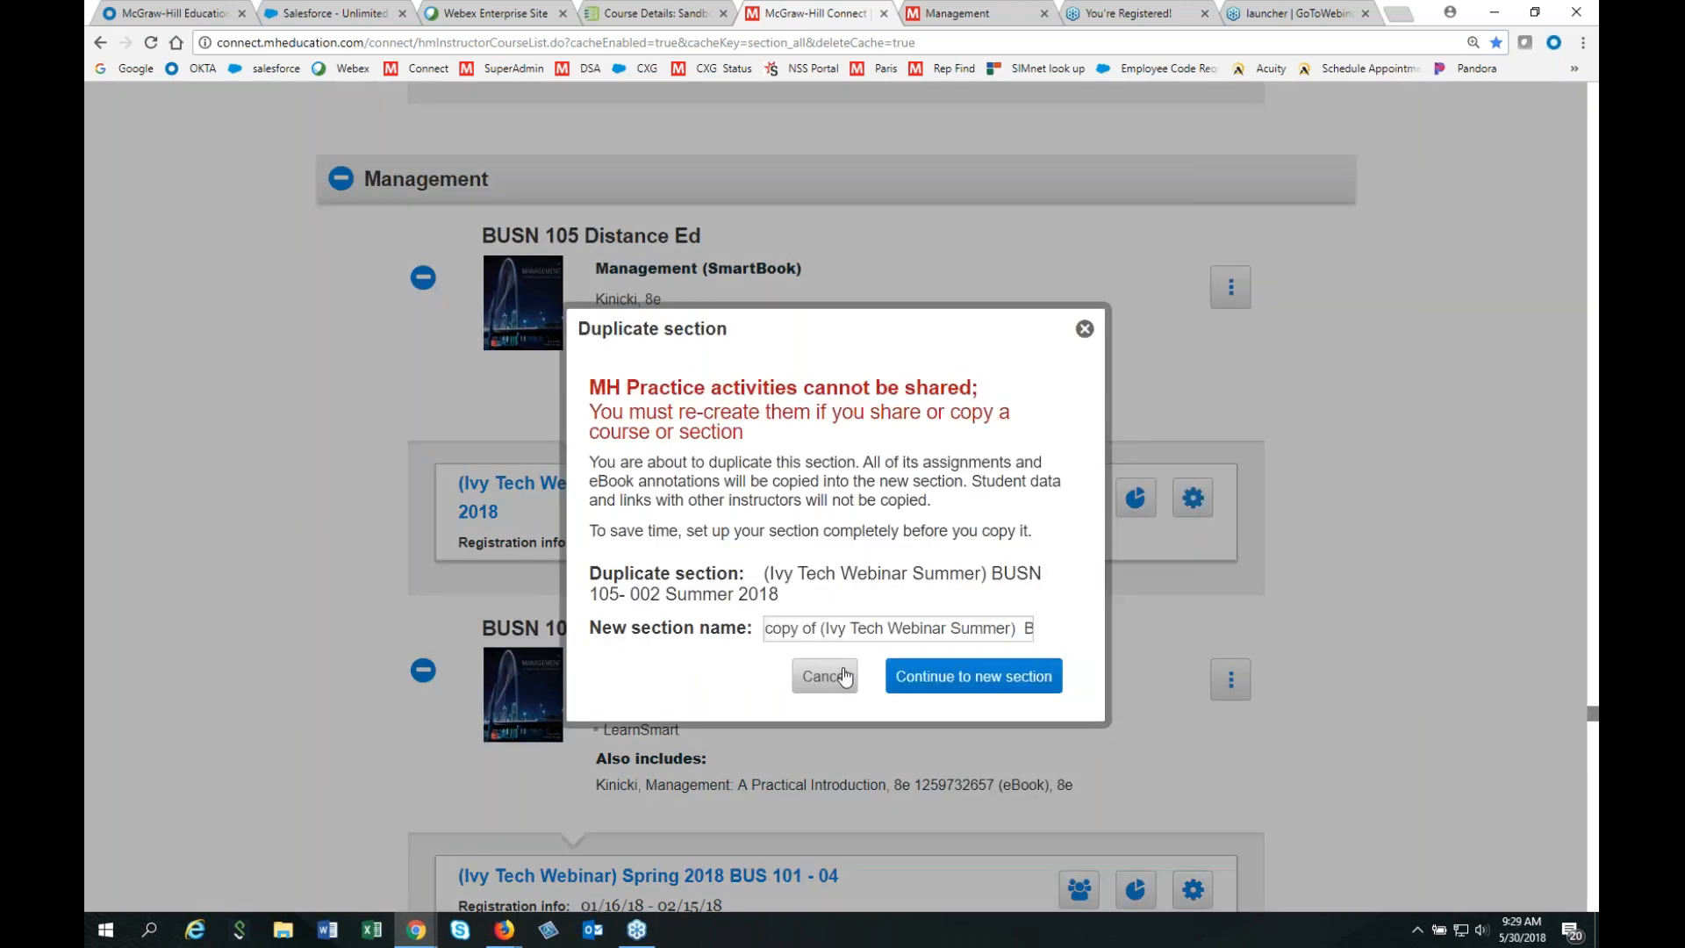
Create the duplicate section as "(Ivy Tech Webinar Summer) BUSN 105- 003 Summer 2018" and locate it in the course list.
{"action": "left_click_drag", "start_coordinate": [820, 628], "coordinate": [750, 644]}
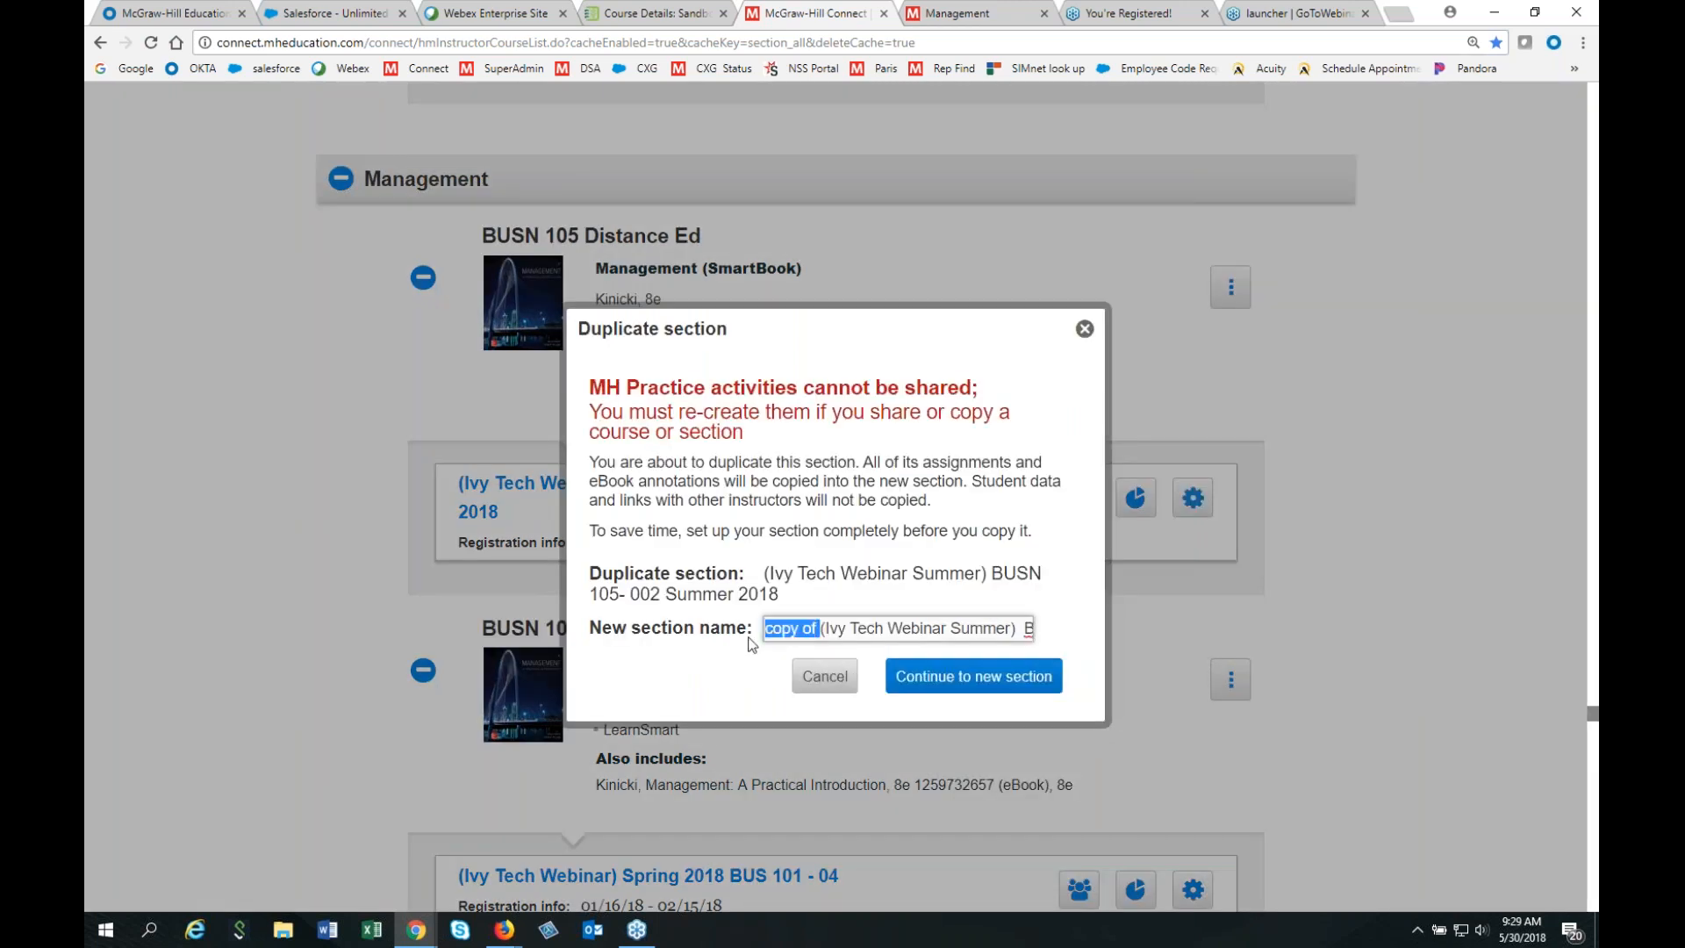
{"action": "key", "text": "BackSpace"}
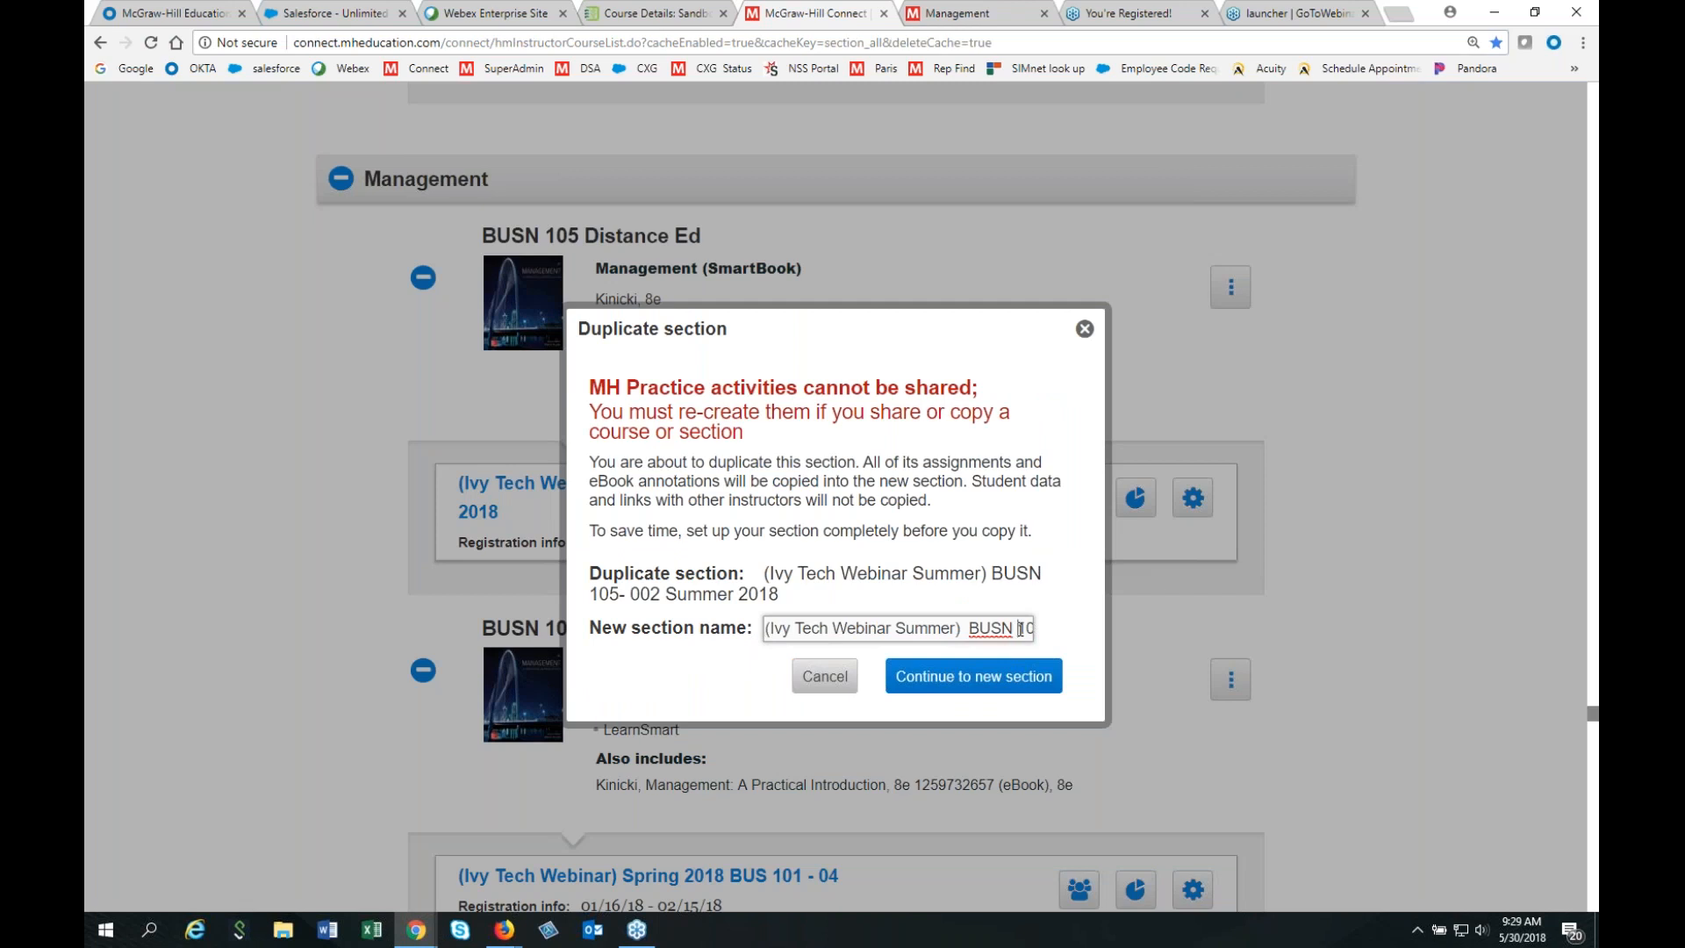
{"action": "key", "text": "Right"}
{"action": "key", "text": "Right"}
{"action": "key", "text": "Right"}
{"action": "key", "text": "Right"}
{"action": "key", "text": "Right"}
{"action": "key", "text": "Right"}
{"action": "key", "text": "Right"}
{"action": "key", "text": "Right"}
{"action": "key", "text": "Right"}
{"action": "key", "text": "Right"}
{"action": "key", "text": "Right"}
{"action": "key", "text": "Right"}
{"action": "key", "text": "Right"}
{"action": "key", "text": "Right"}
{"action": "key", "text": "Right"}
{"action": "key", "text": "Right"}
{"action": "key", "text": "Right"}
{"action": "key", "text": "Right"}
{"action": "left_click", "coordinate": [942, 629]}
{"action": "key", "text": "BackSpace"}
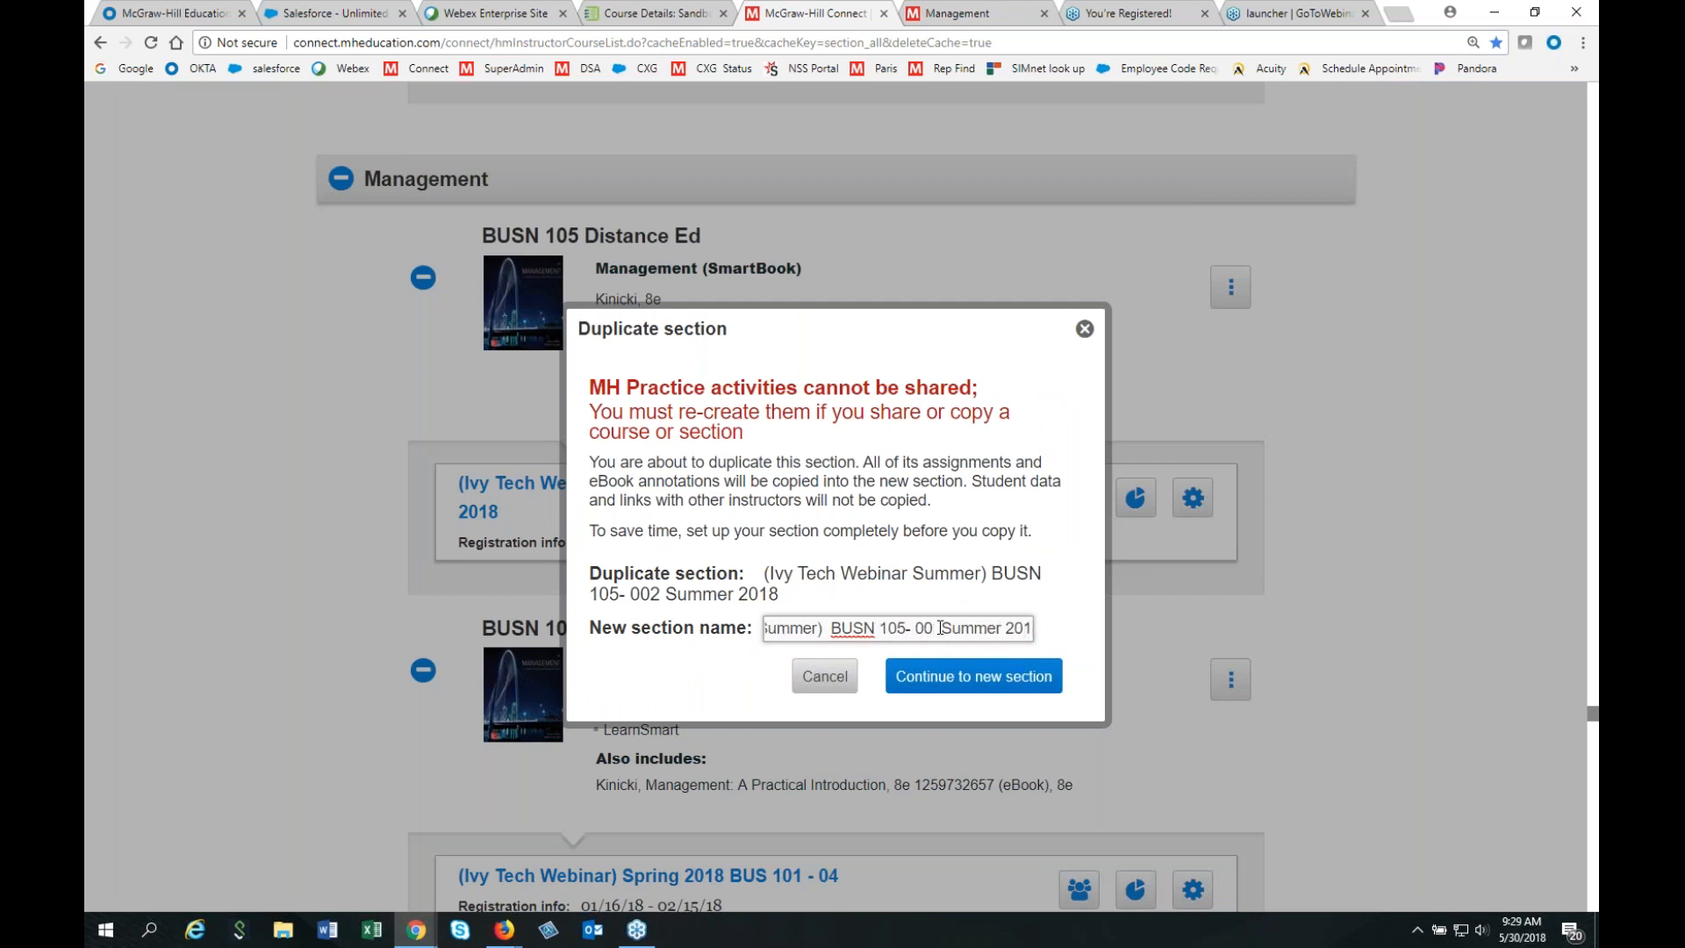
{"action": "type", "text": "3"}
{"action": "left_click", "coordinate": [934, 683]}
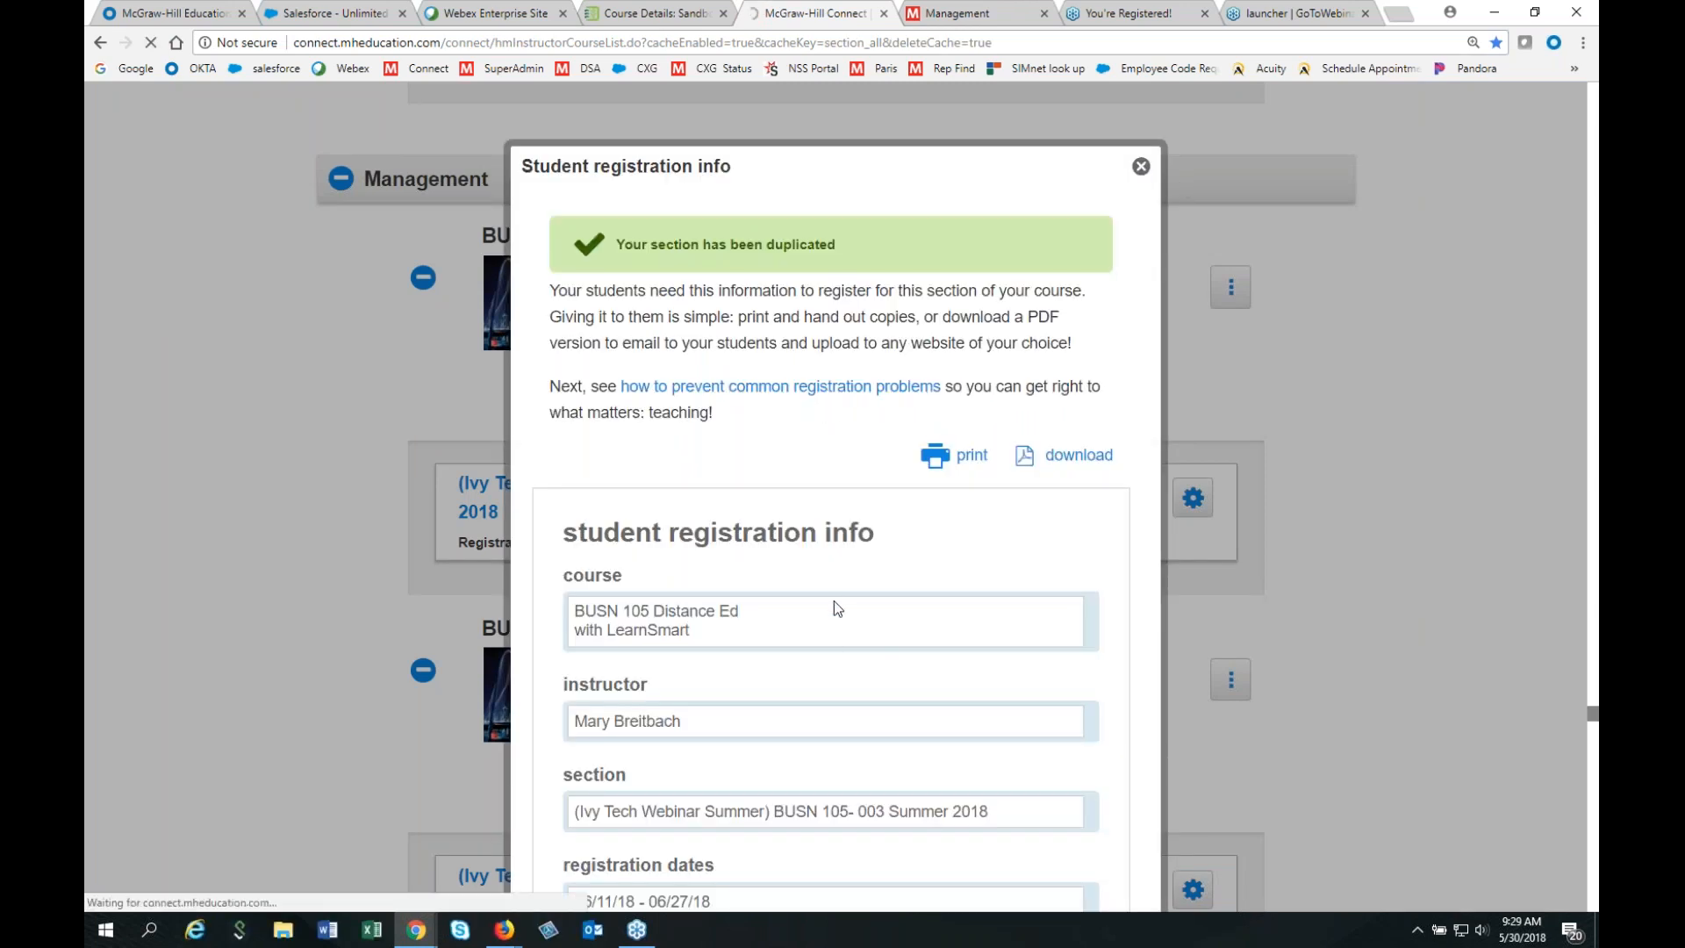
{"action": "left_click", "coordinate": [1141, 166]}
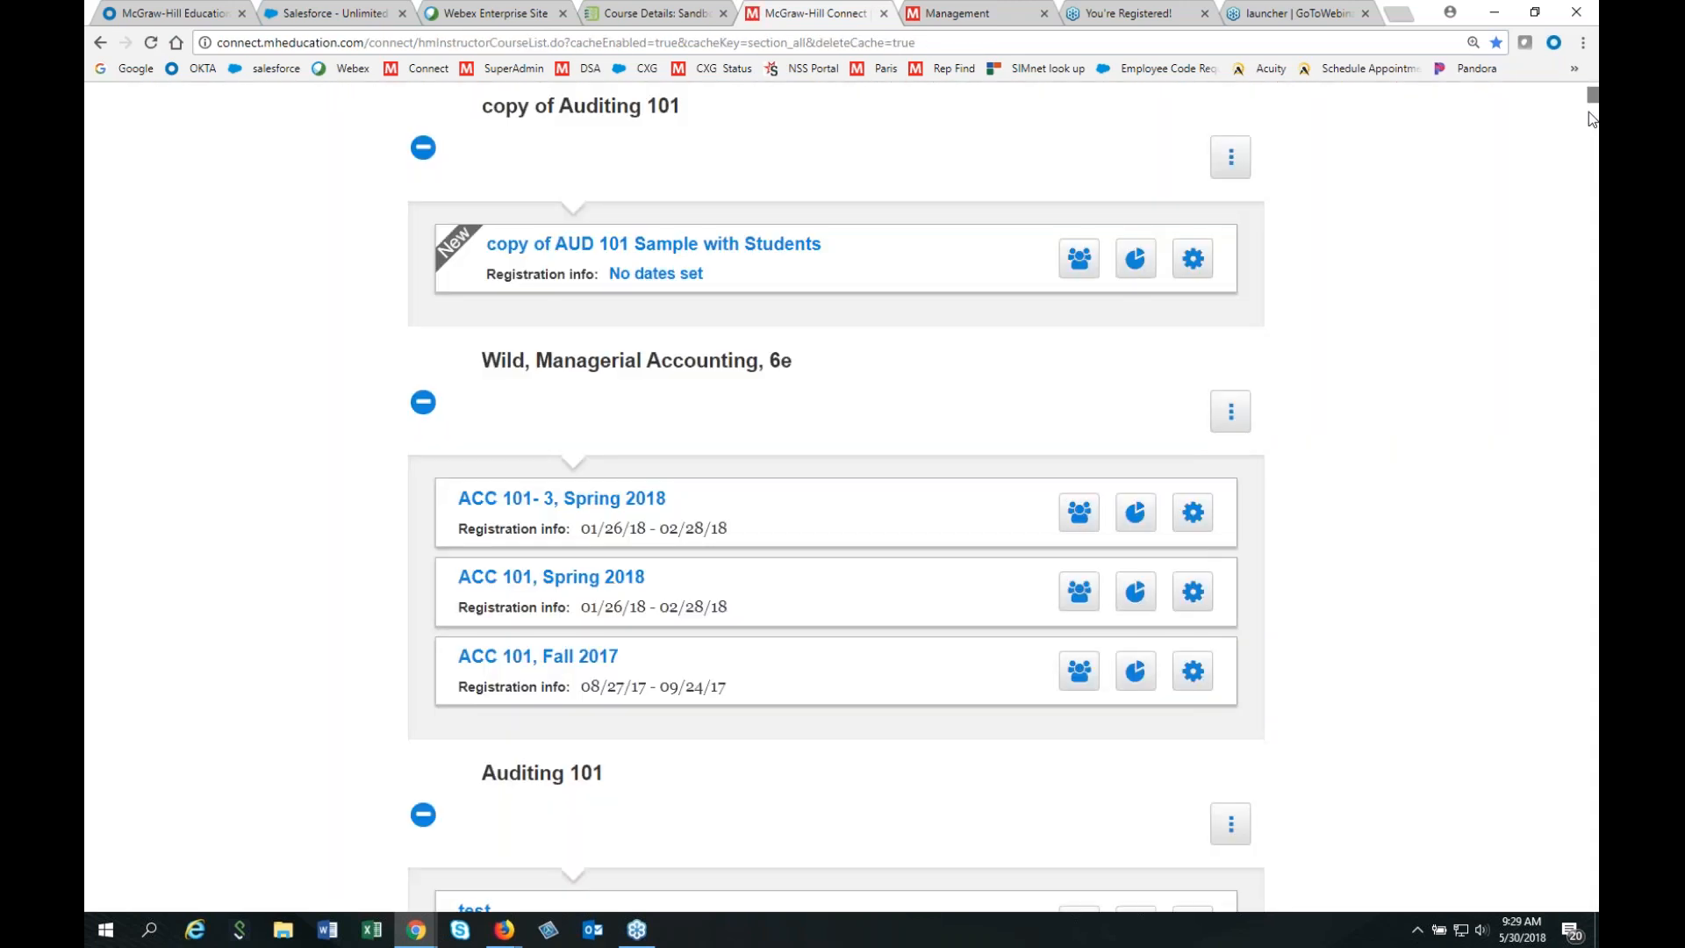
{"action": "left_click_drag", "start_coordinate": [1593, 283], "coordinate": [1581, 809]}
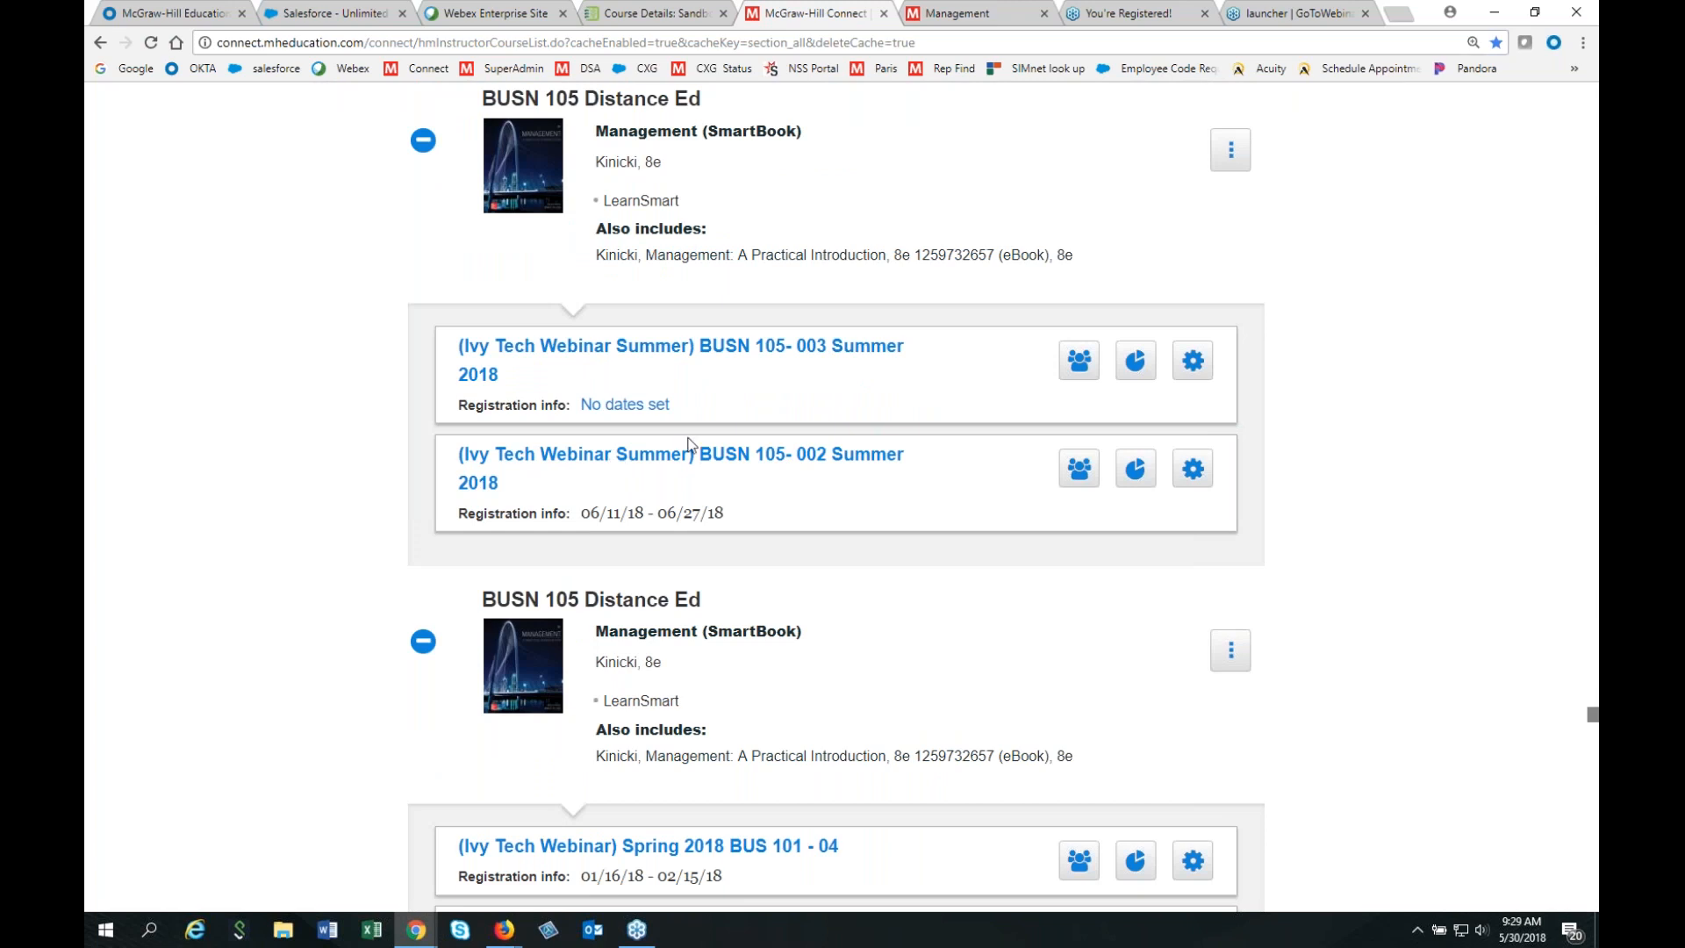
Switch to the Ivy Learn course settings, move McGraw-Hill Connect into the visible course navigation directly below Assignments, and save.
{"action": "left_click", "coordinate": [673, 14]}
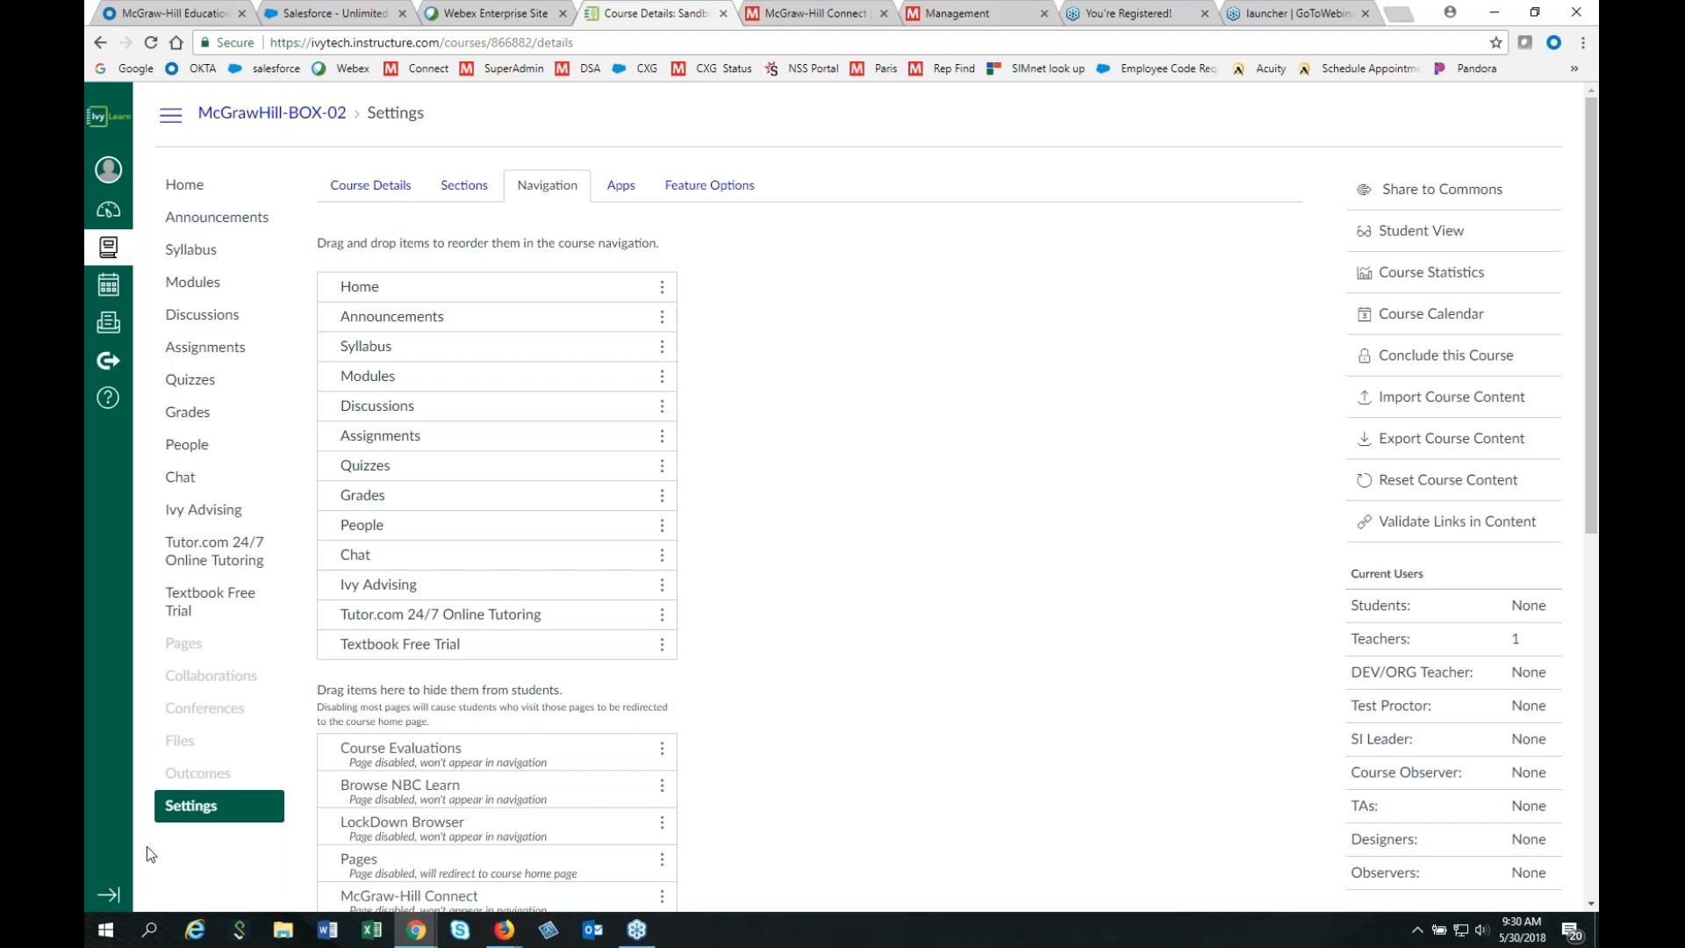
{"action": "left_click", "coordinate": [176, 816]}
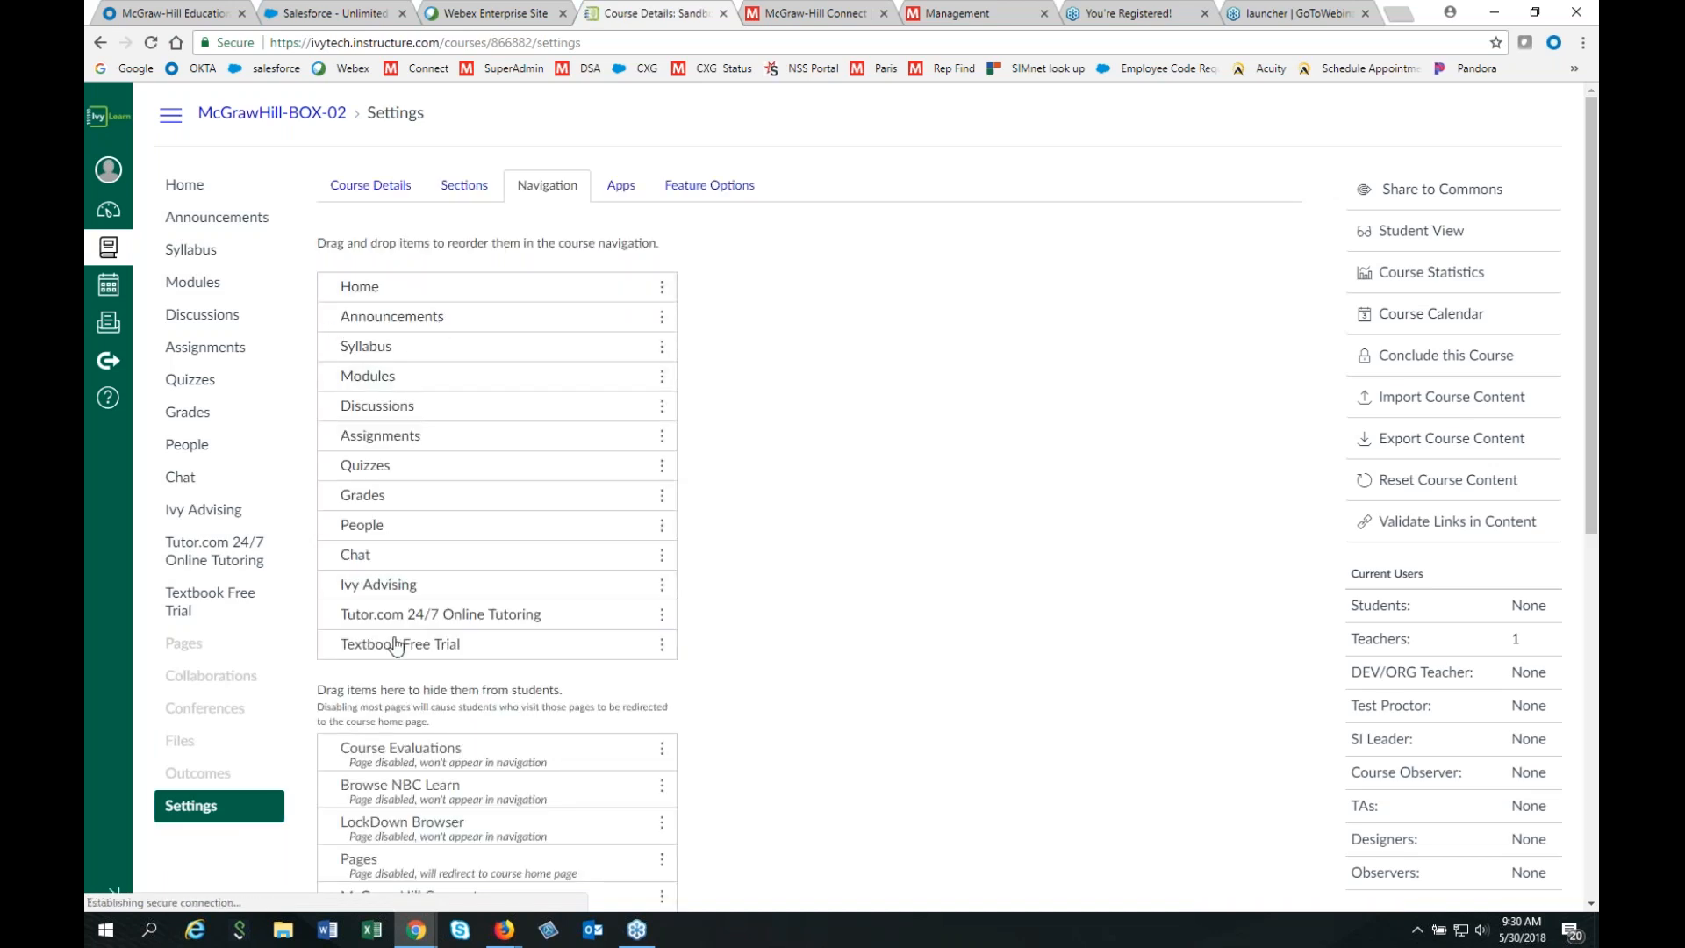
{"action": "scroll", "coordinate": [500, 670], "scroll_direction": "down", "scroll_amount": 3}
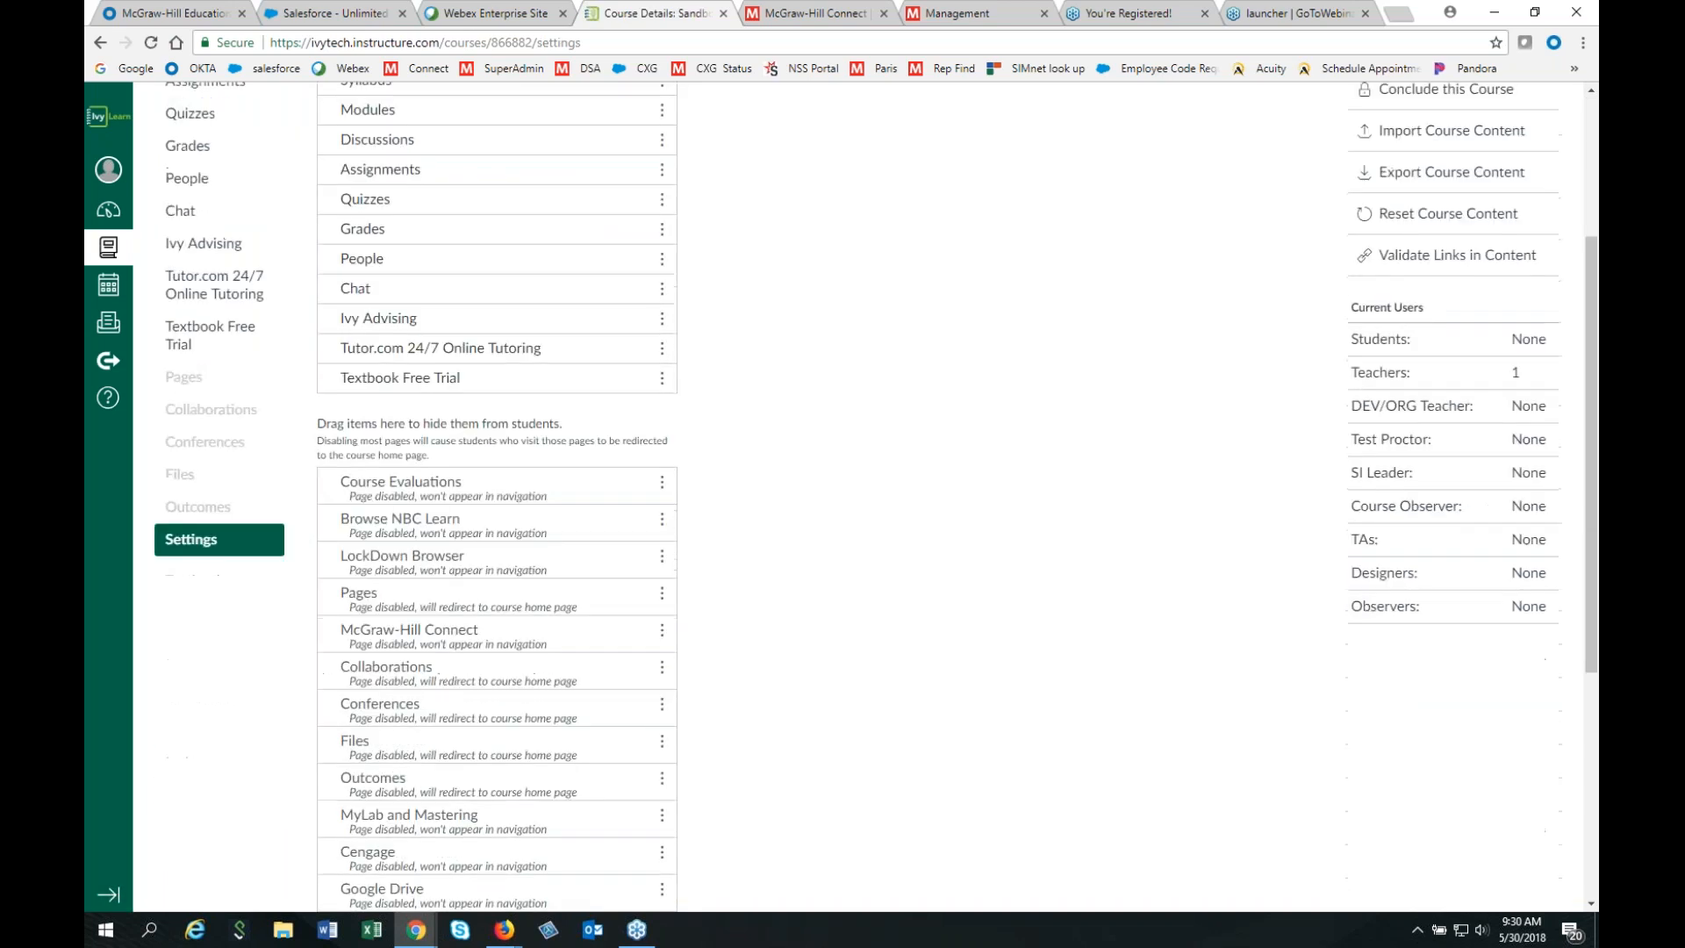
{"action": "scroll", "coordinate": [501, 819], "scroll_direction": "down", "scroll_amount": 1}
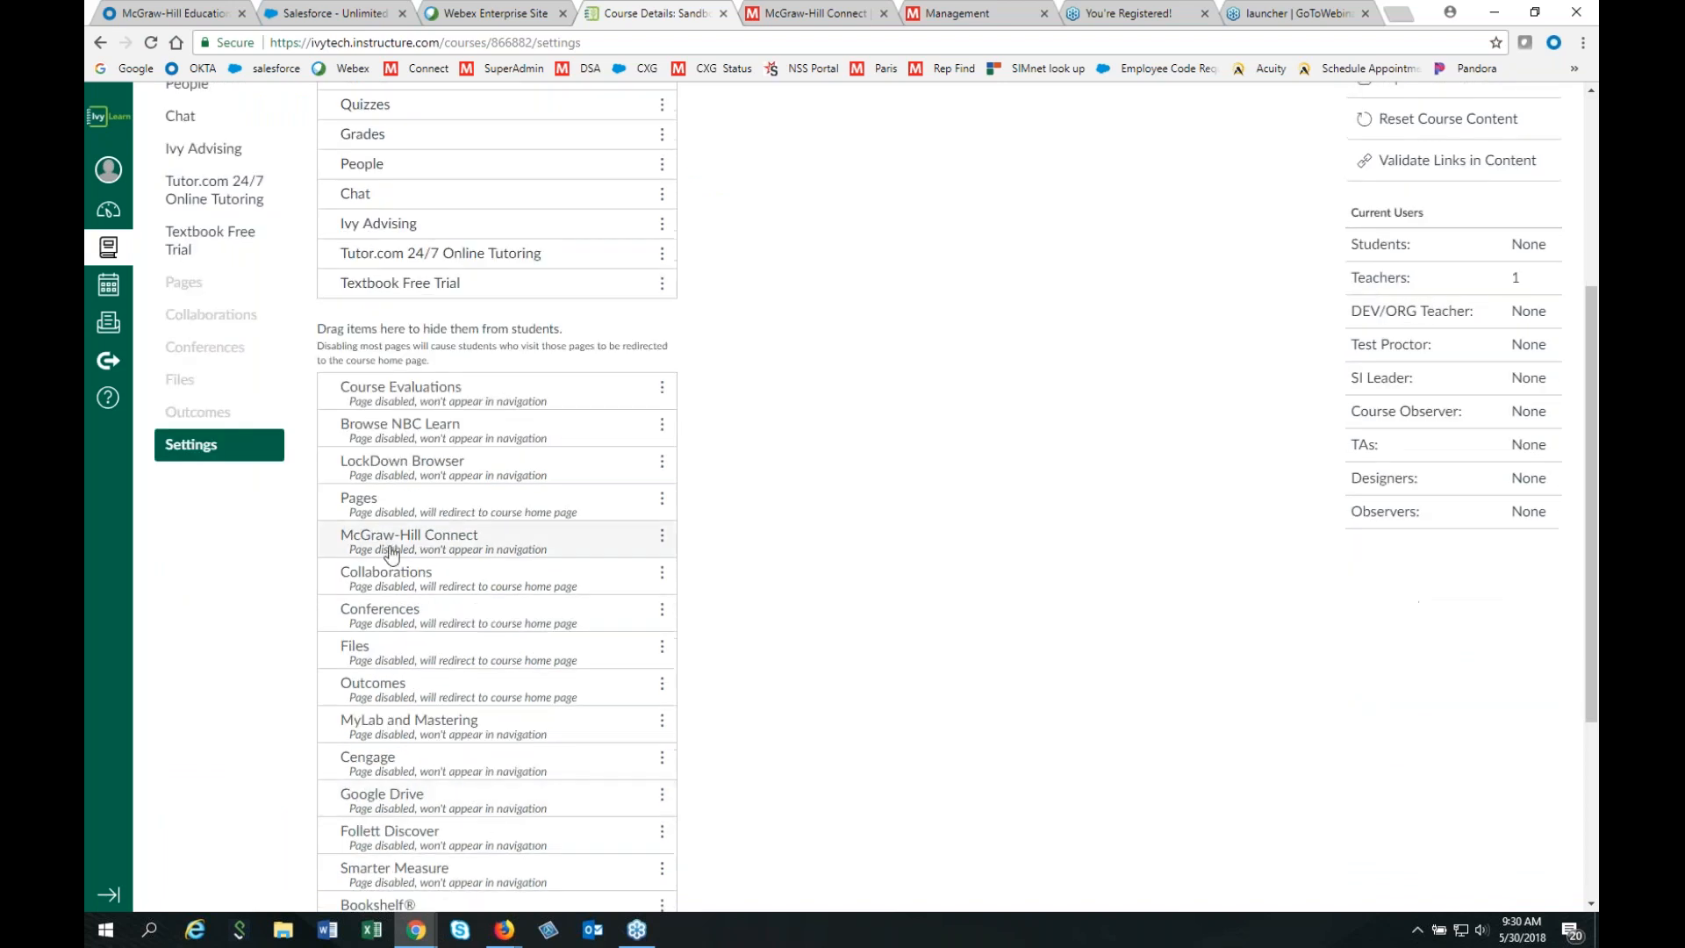
{"action": "left_click_drag", "start_coordinate": [404, 541], "coordinate": [390, 360]}
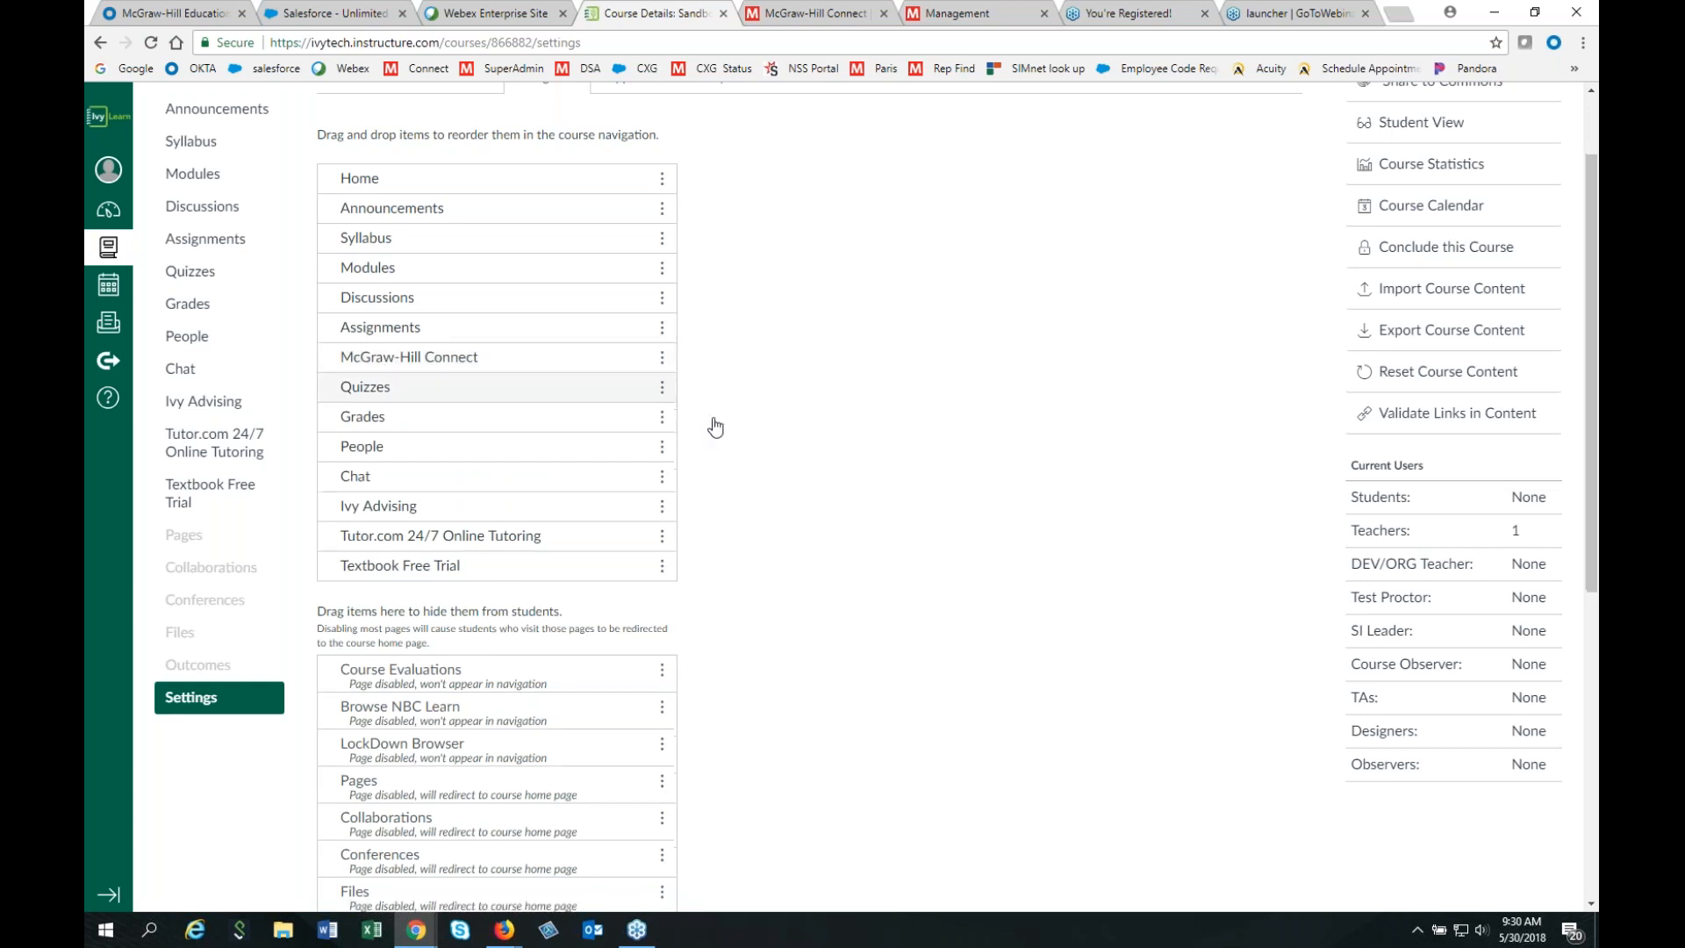
{"action": "scroll", "coordinate": [830, 424], "scroll_direction": "down", "scroll_amount": 6}
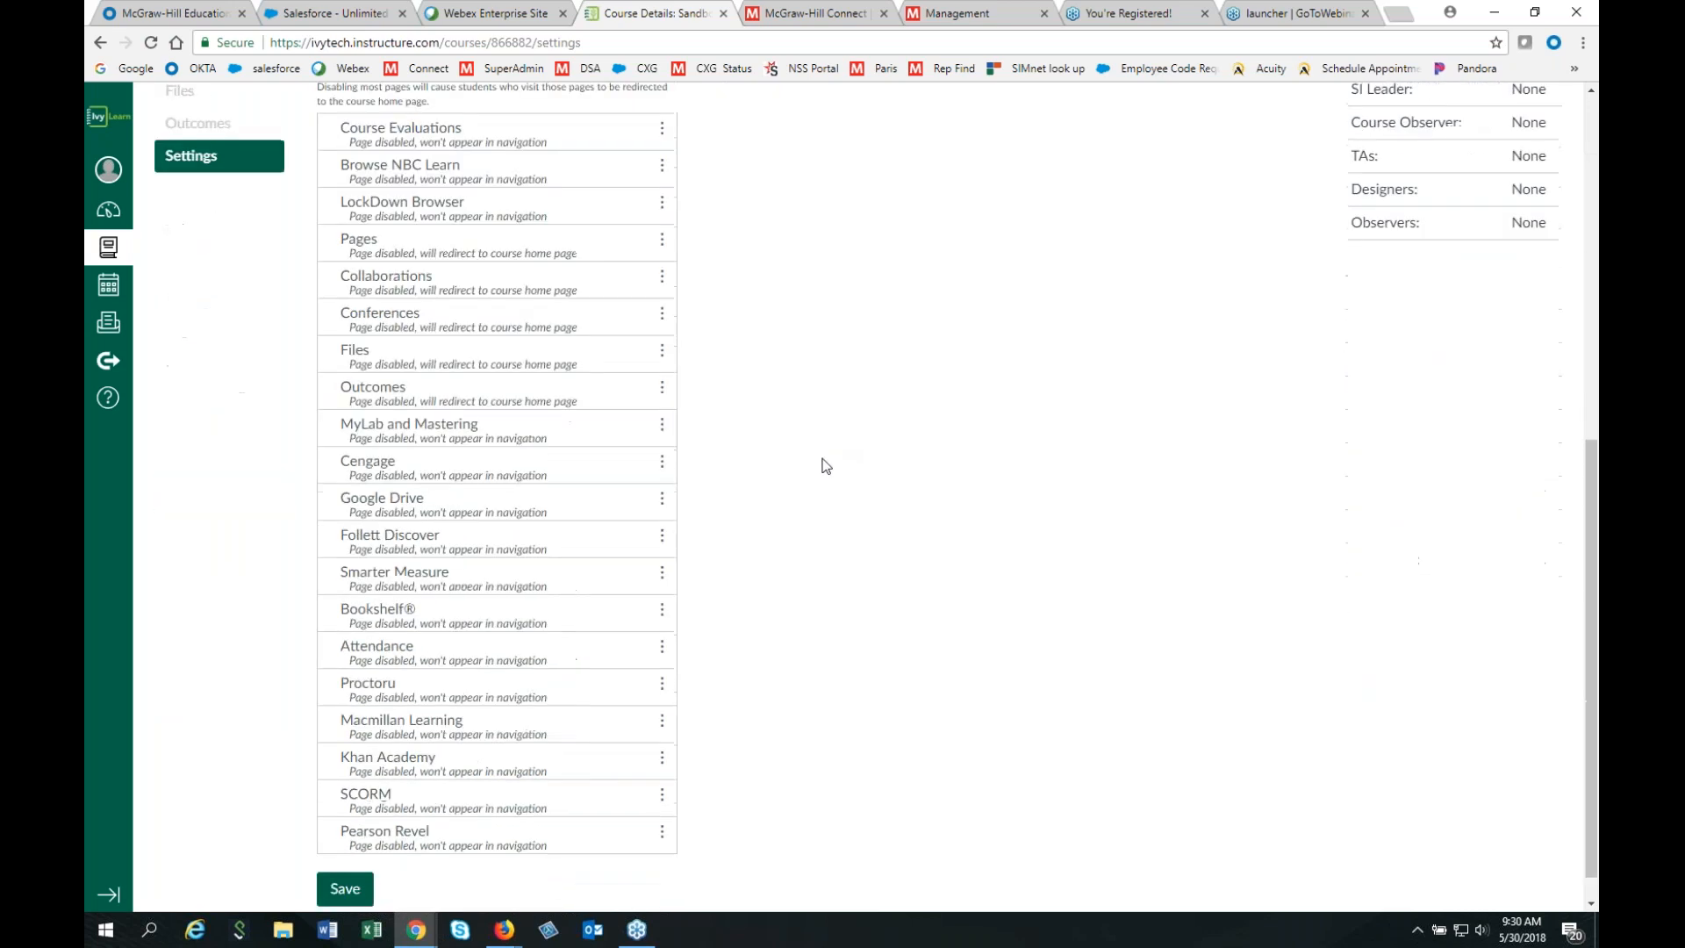
{"action": "left_click", "coordinate": [342, 854]}
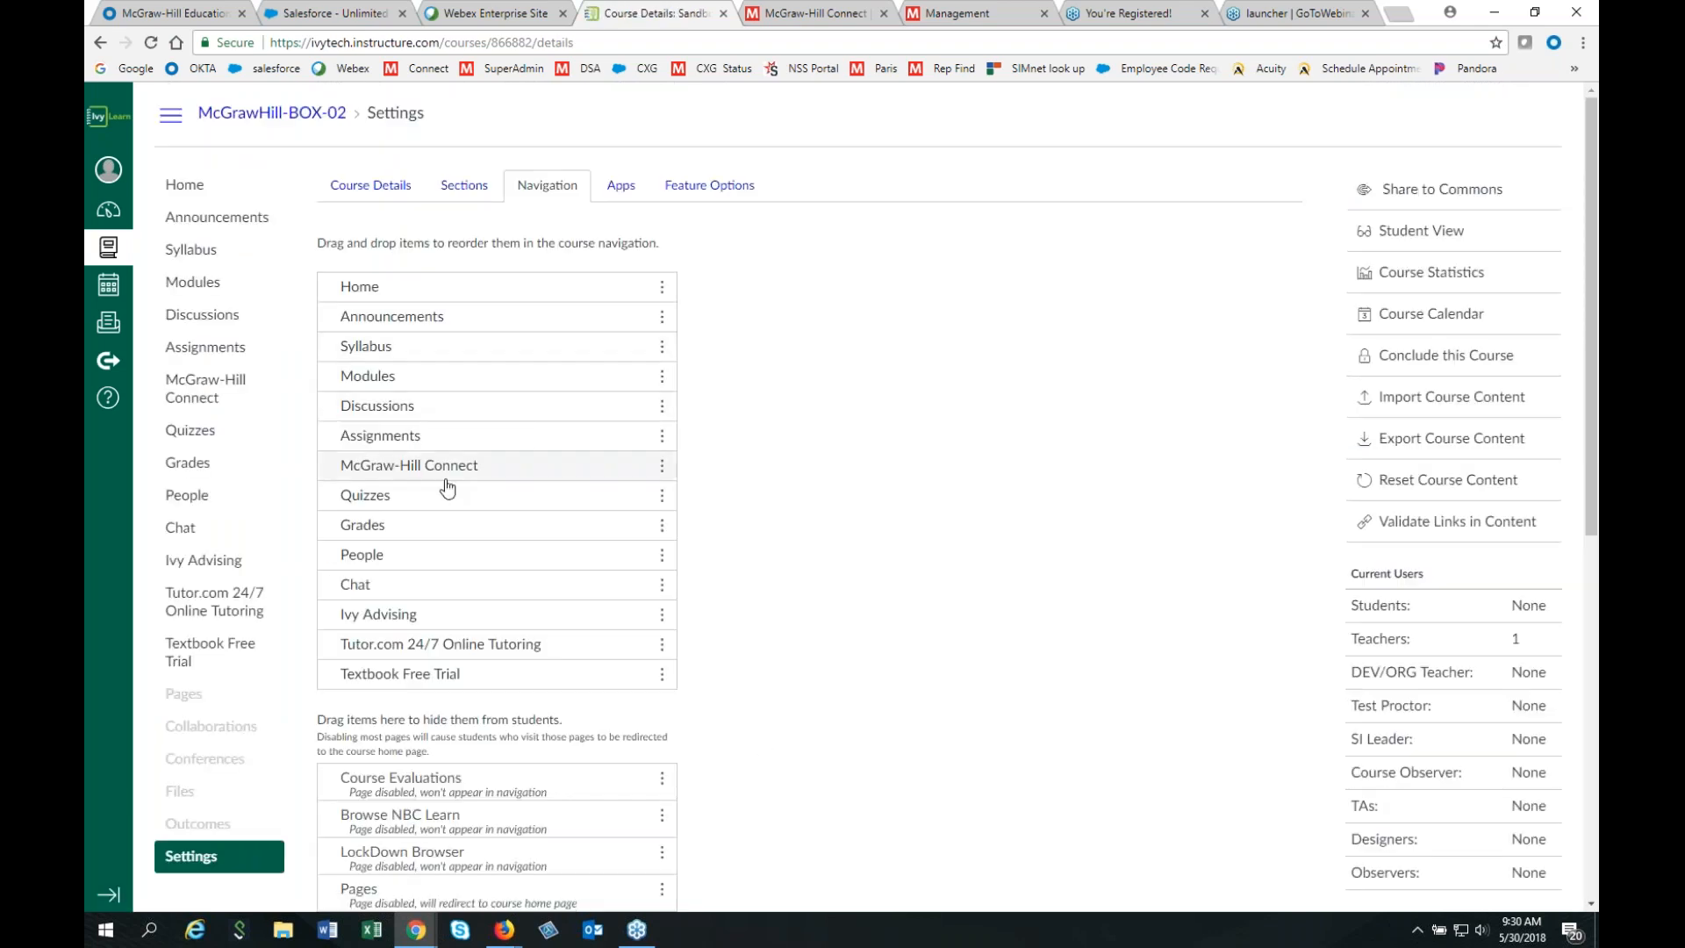
Open McGraw-Hill Connect in the Ivy Learn course, start pairing with a section in an existing Connect course, and locate the Management courses.
{"action": "left_click", "coordinate": [193, 395]}
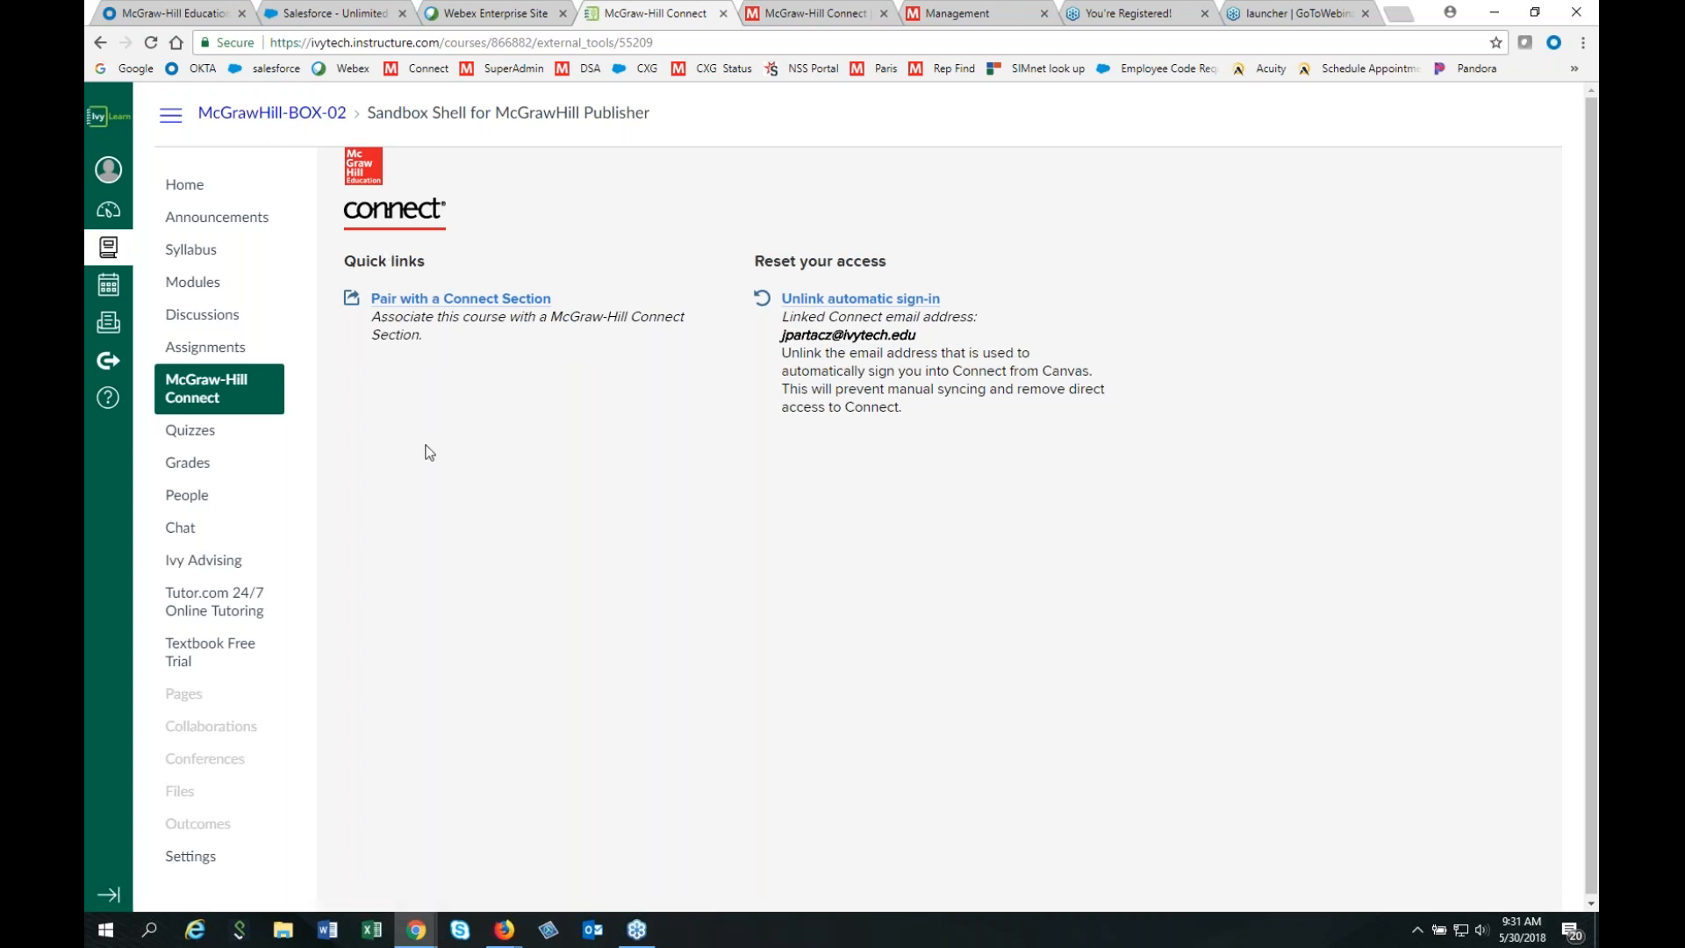
{"action": "left_click", "coordinate": [460, 302]}
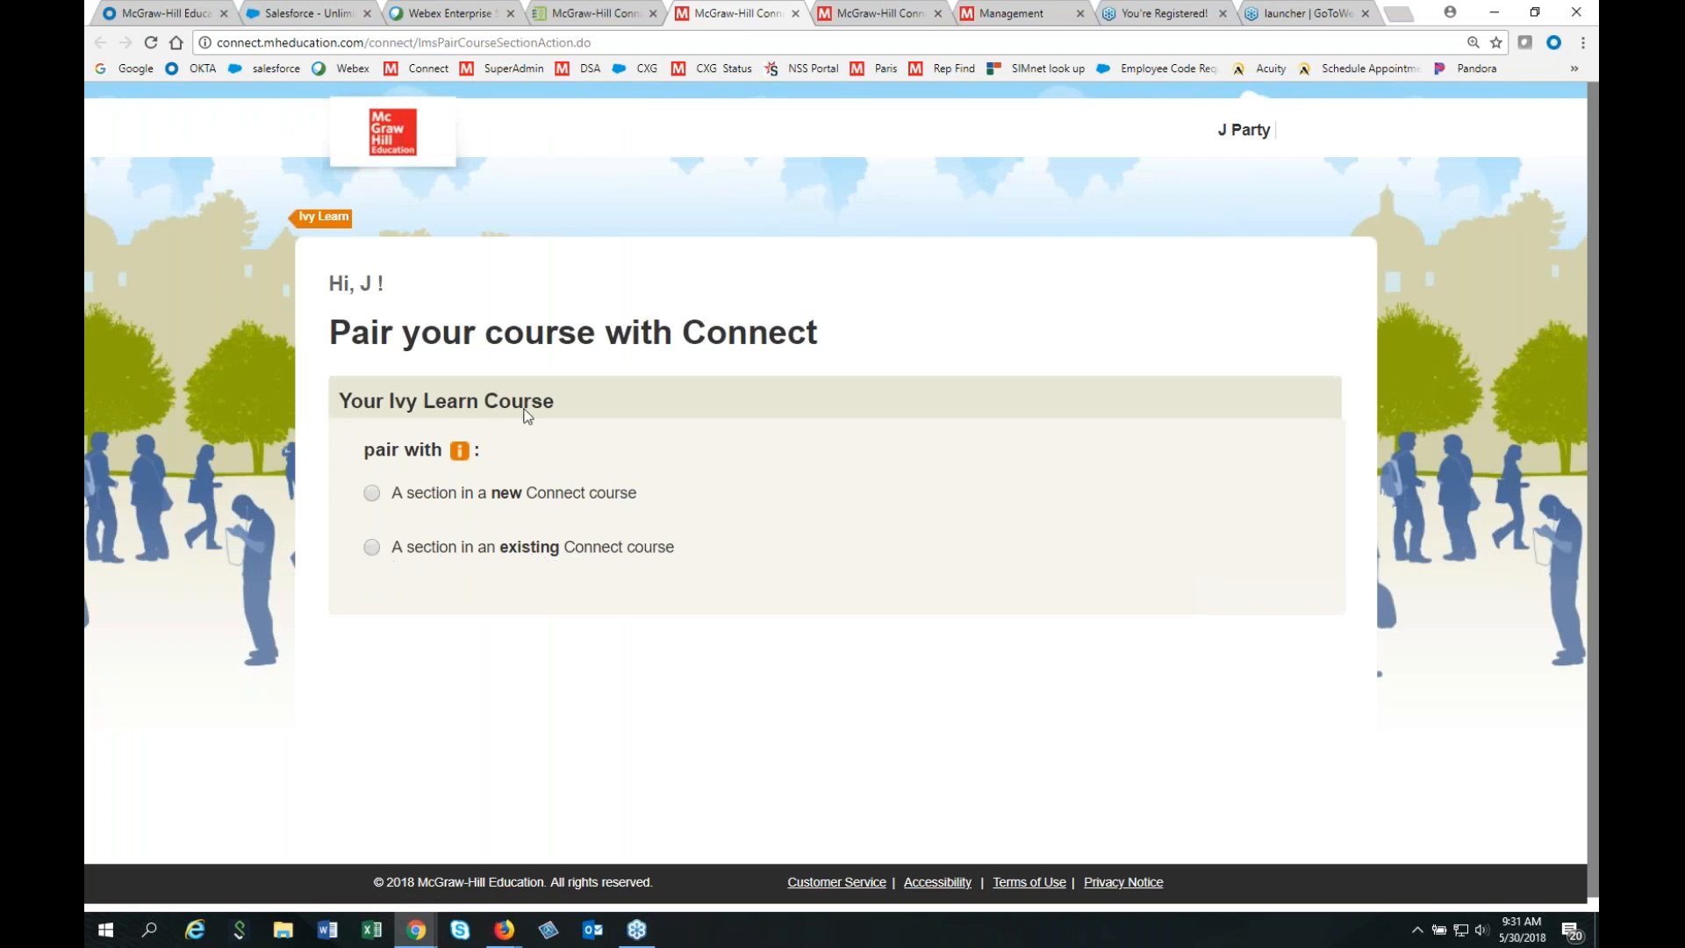
{"action": "left_click", "coordinate": [371, 548]}
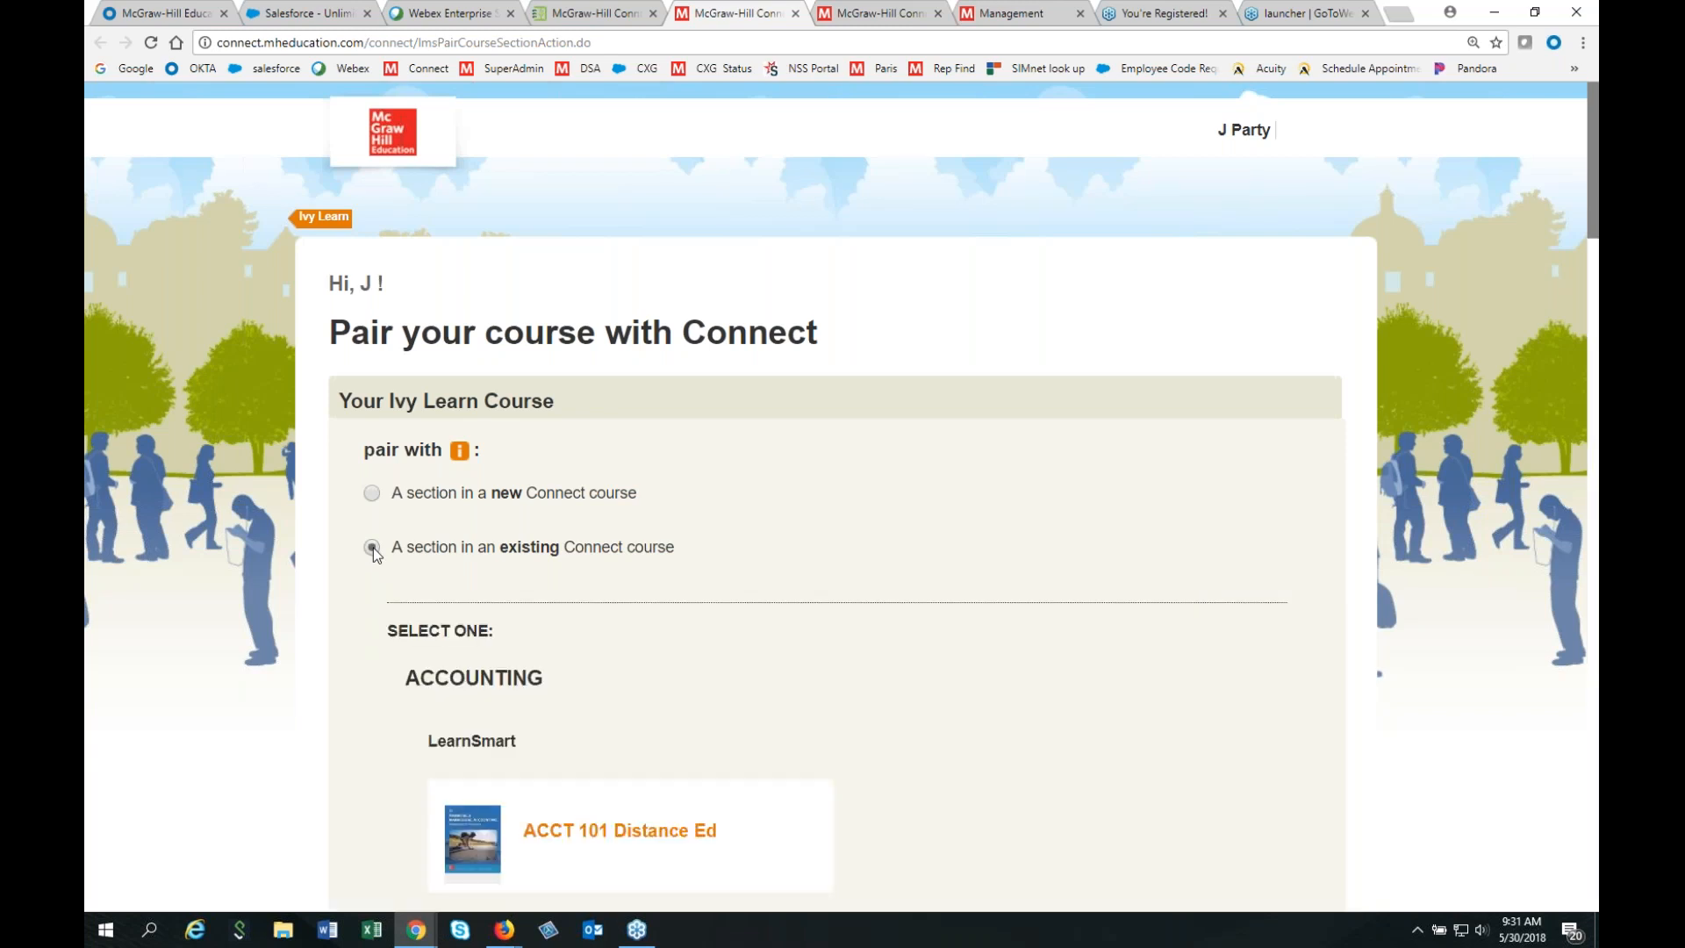
{"action": "scroll", "coordinate": [755, 629], "scroll_direction": "down", "scroll_amount": 3}
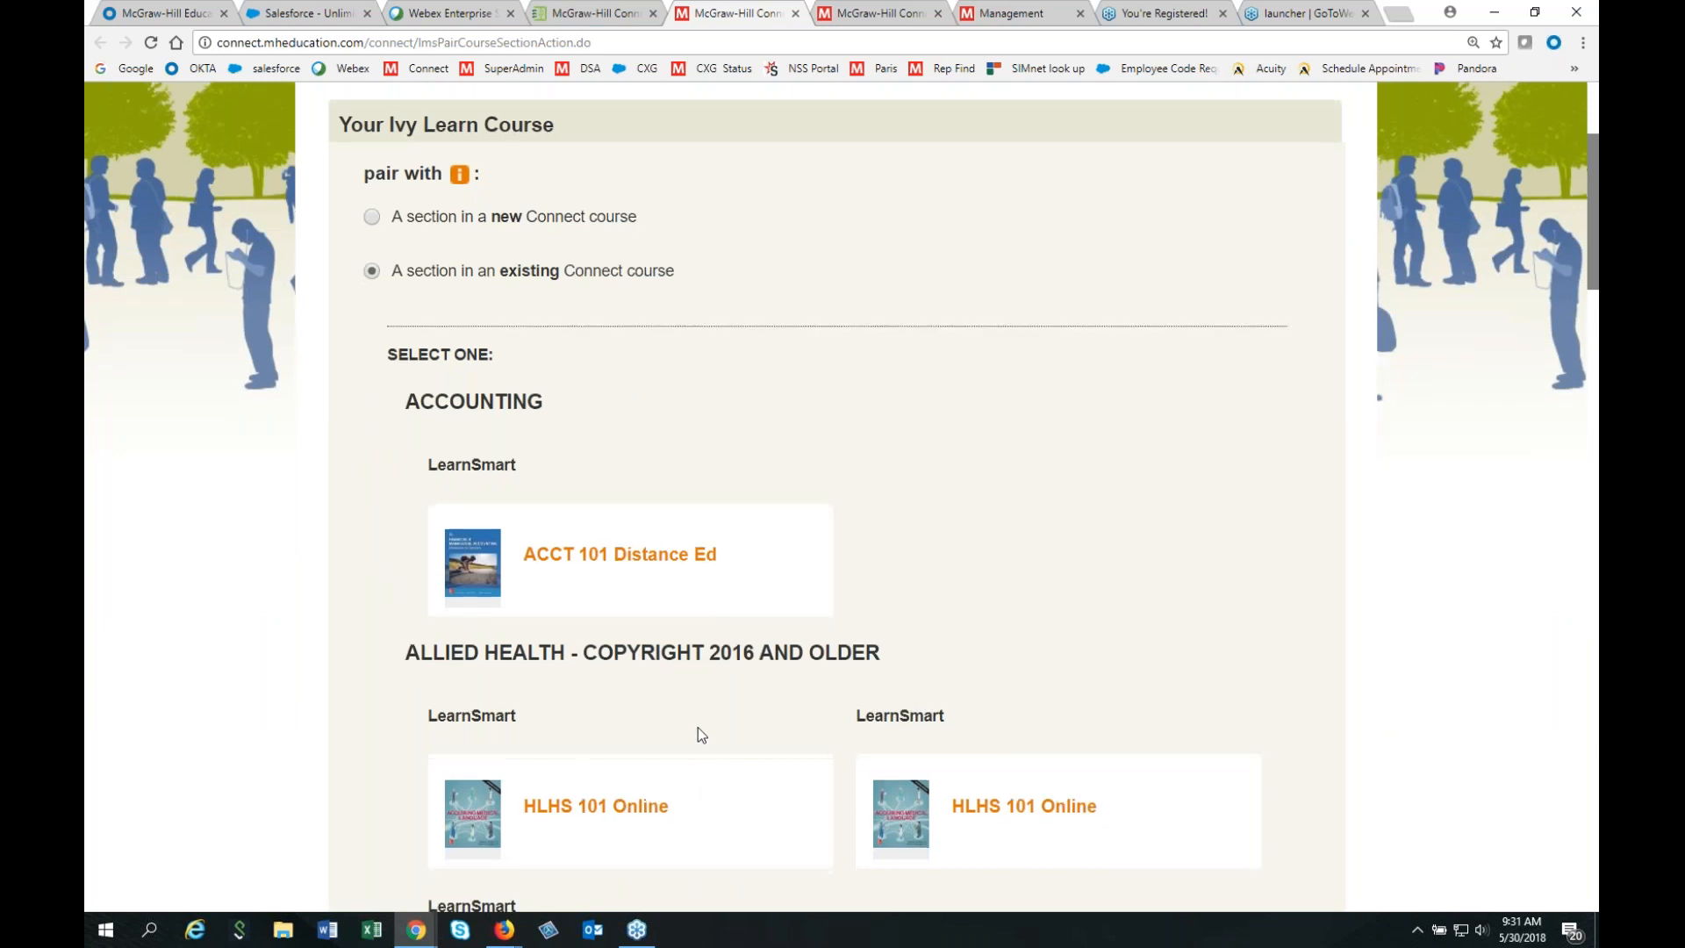
{"action": "scroll", "coordinate": [698, 727], "scroll_direction": "down", "scroll_amount": 5}
{"action": "scroll", "coordinate": [697, 723], "scroll_direction": "up", "scroll_amount": 4}
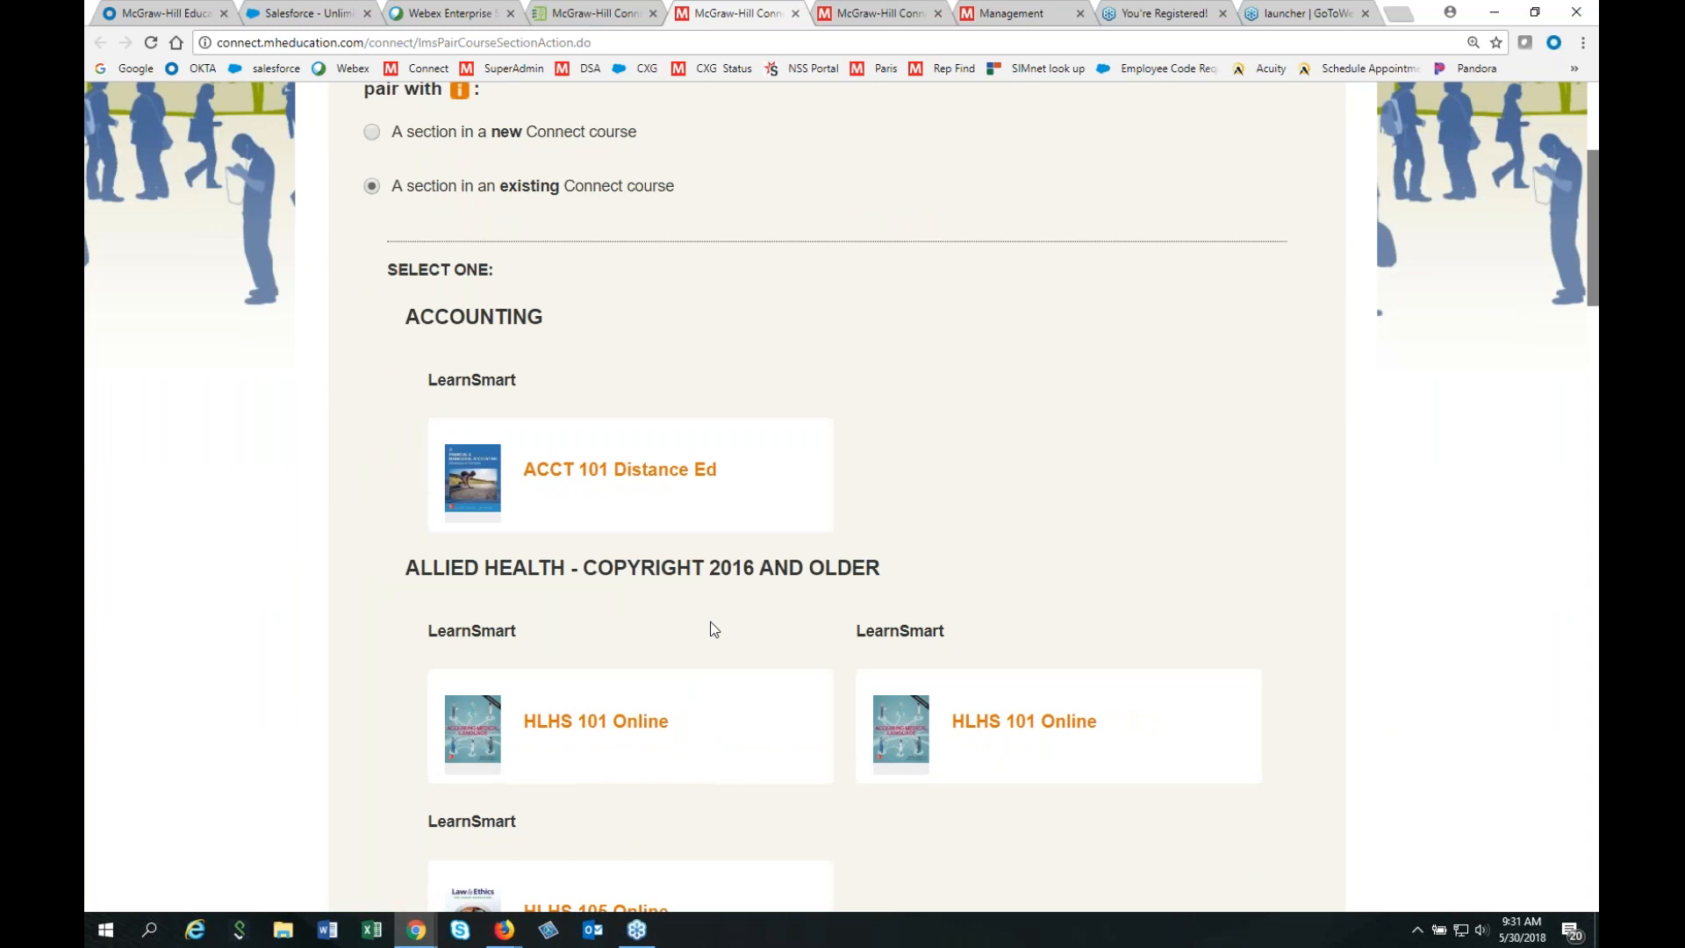
{"action": "scroll", "coordinate": [711, 629], "scroll_direction": "down", "scroll_amount": 20}
{"action": "scroll", "coordinate": [713, 630], "scroll_direction": "down", "scroll_amount": 4}
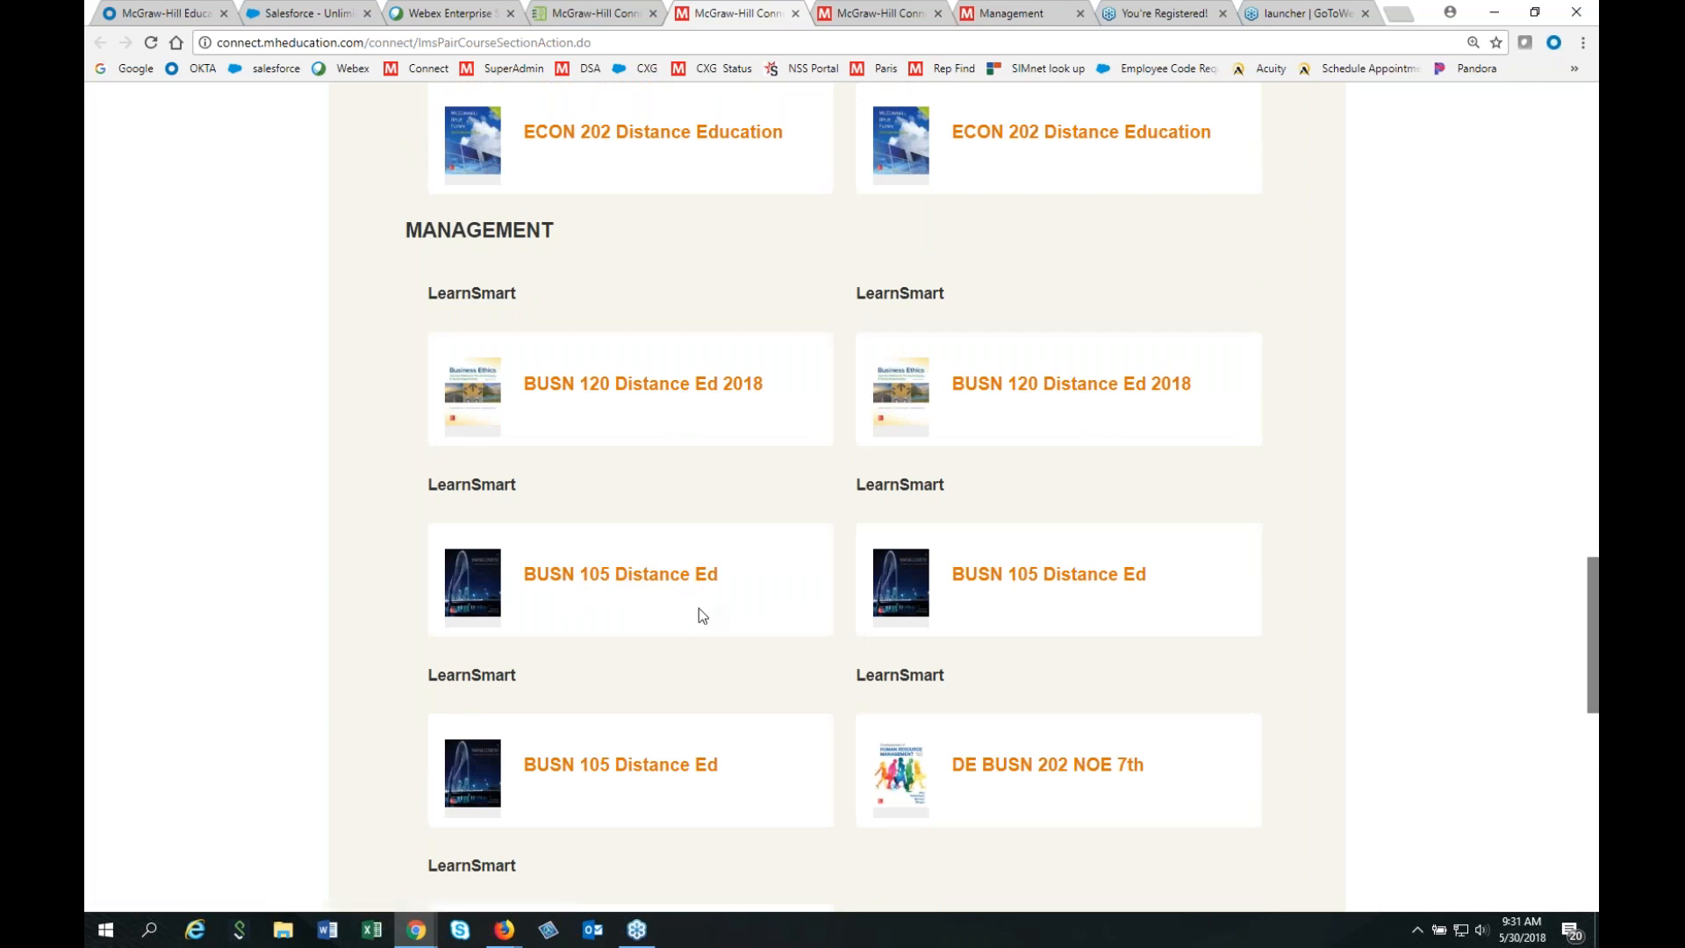
Pair the Ivy Learn course with the Spring 2018 Master section of BUSN 105 Distance Ed, save, and return to Ivy Learn.
{"action": "left_click", "coordinate": [608, 583]}
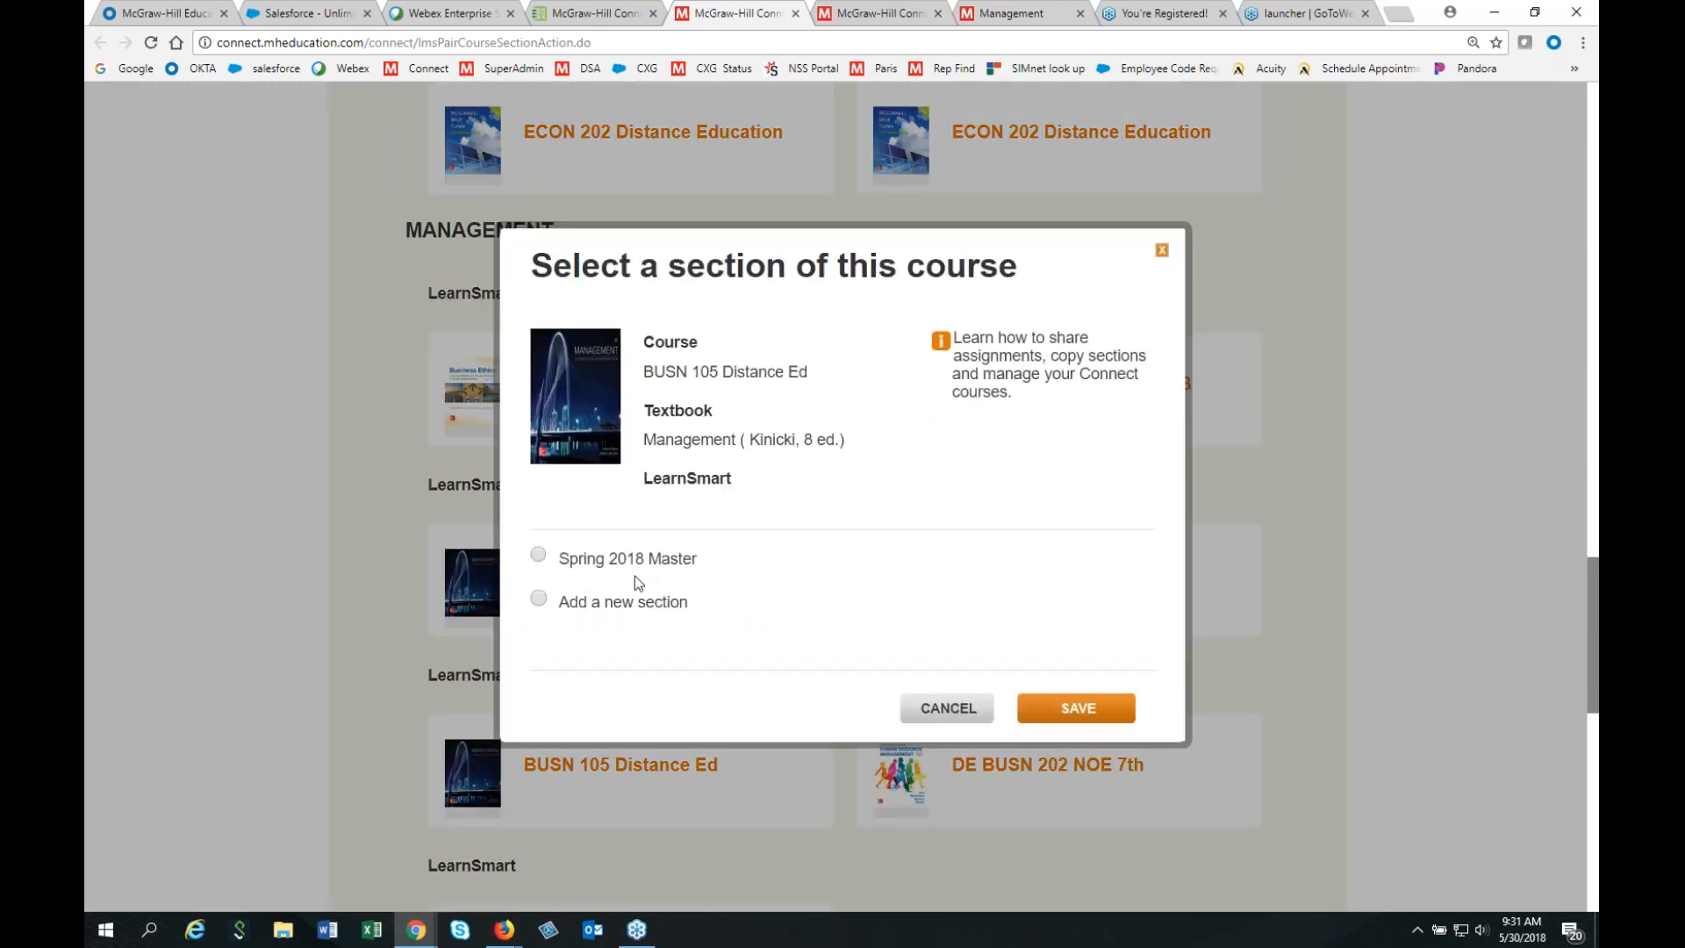
{"action": "left_click", "coordinate": [538, 556]}
{"action": "left_click", "coordinate": [1050, 711]}
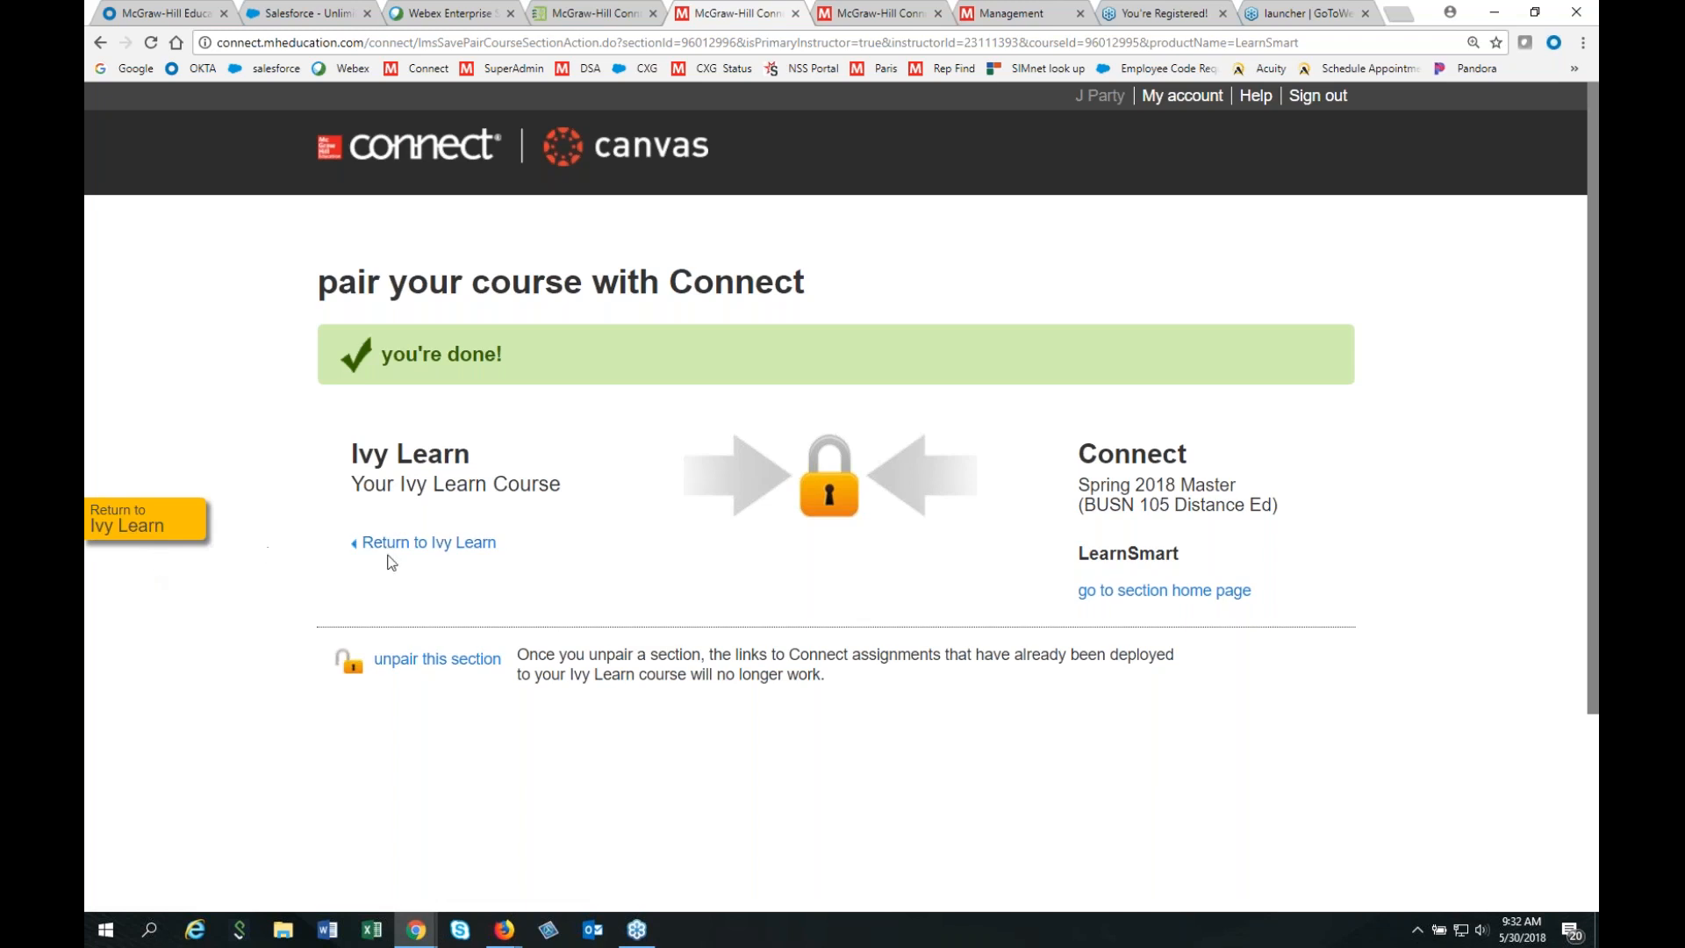
{"action": "left_click", "coordinate": [145, 537]}
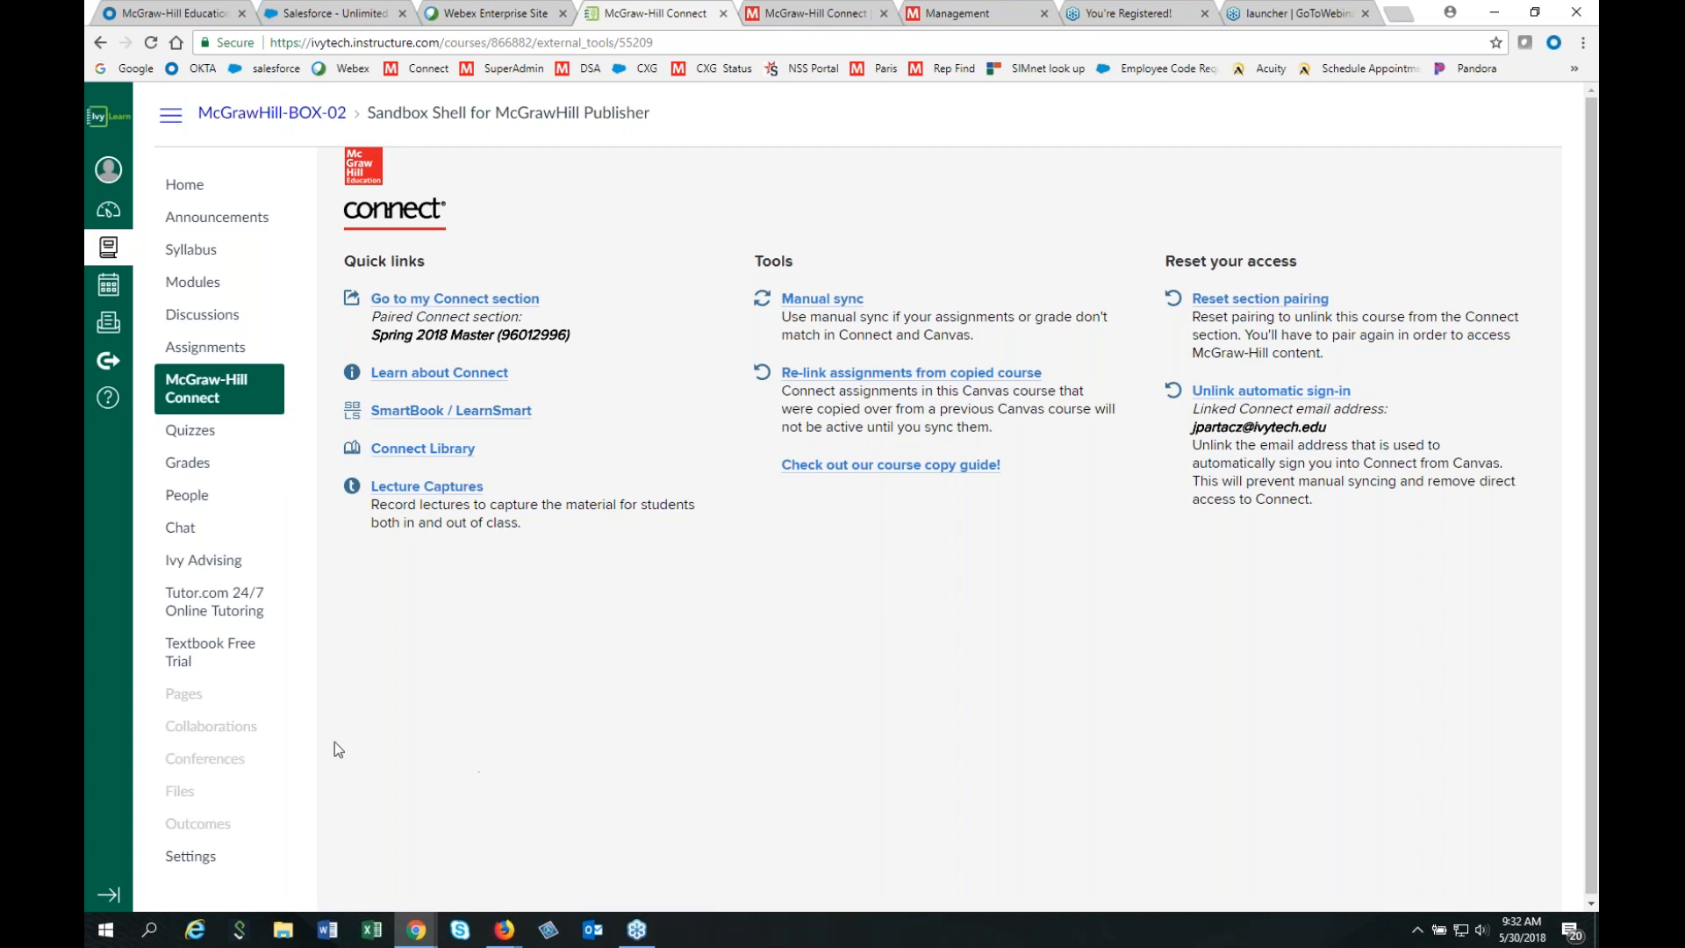
Visit the course's assignments, try to re-link the Connect assignments from the copied course, and dismiss the Course Copy report.
{"action": "left_click", "coordinate": [206, 351]}
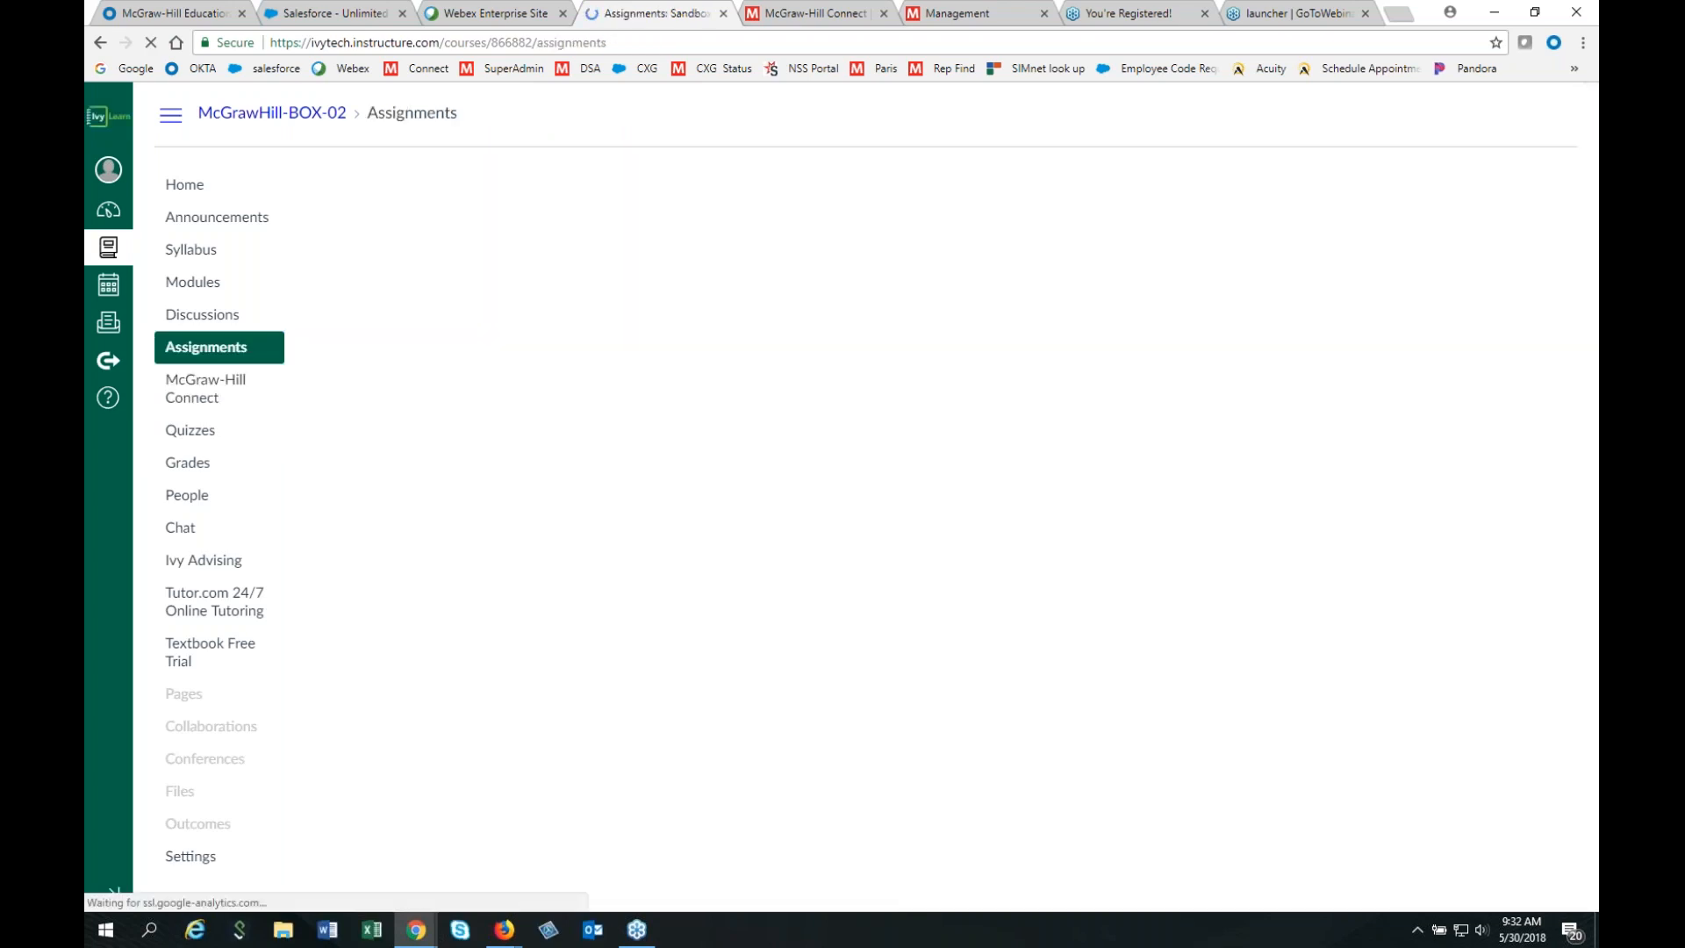
{"action": "left_click", "coordinate": [206, 388]}
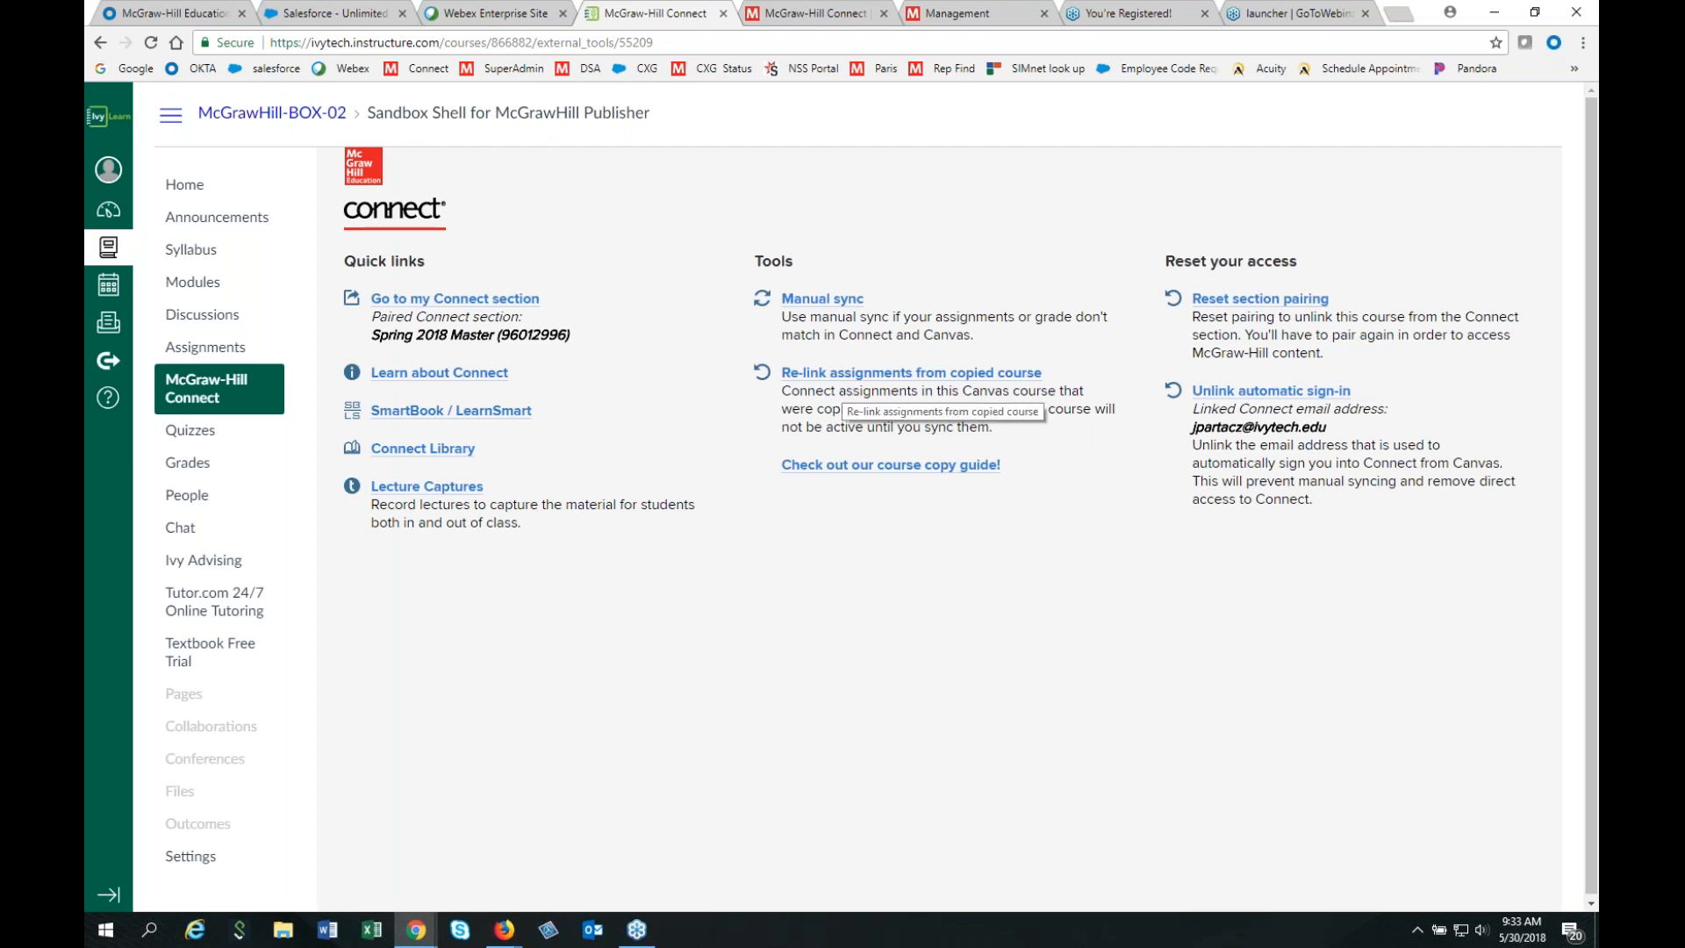
{"action": "left_click", "coordinate": [846, 375]}
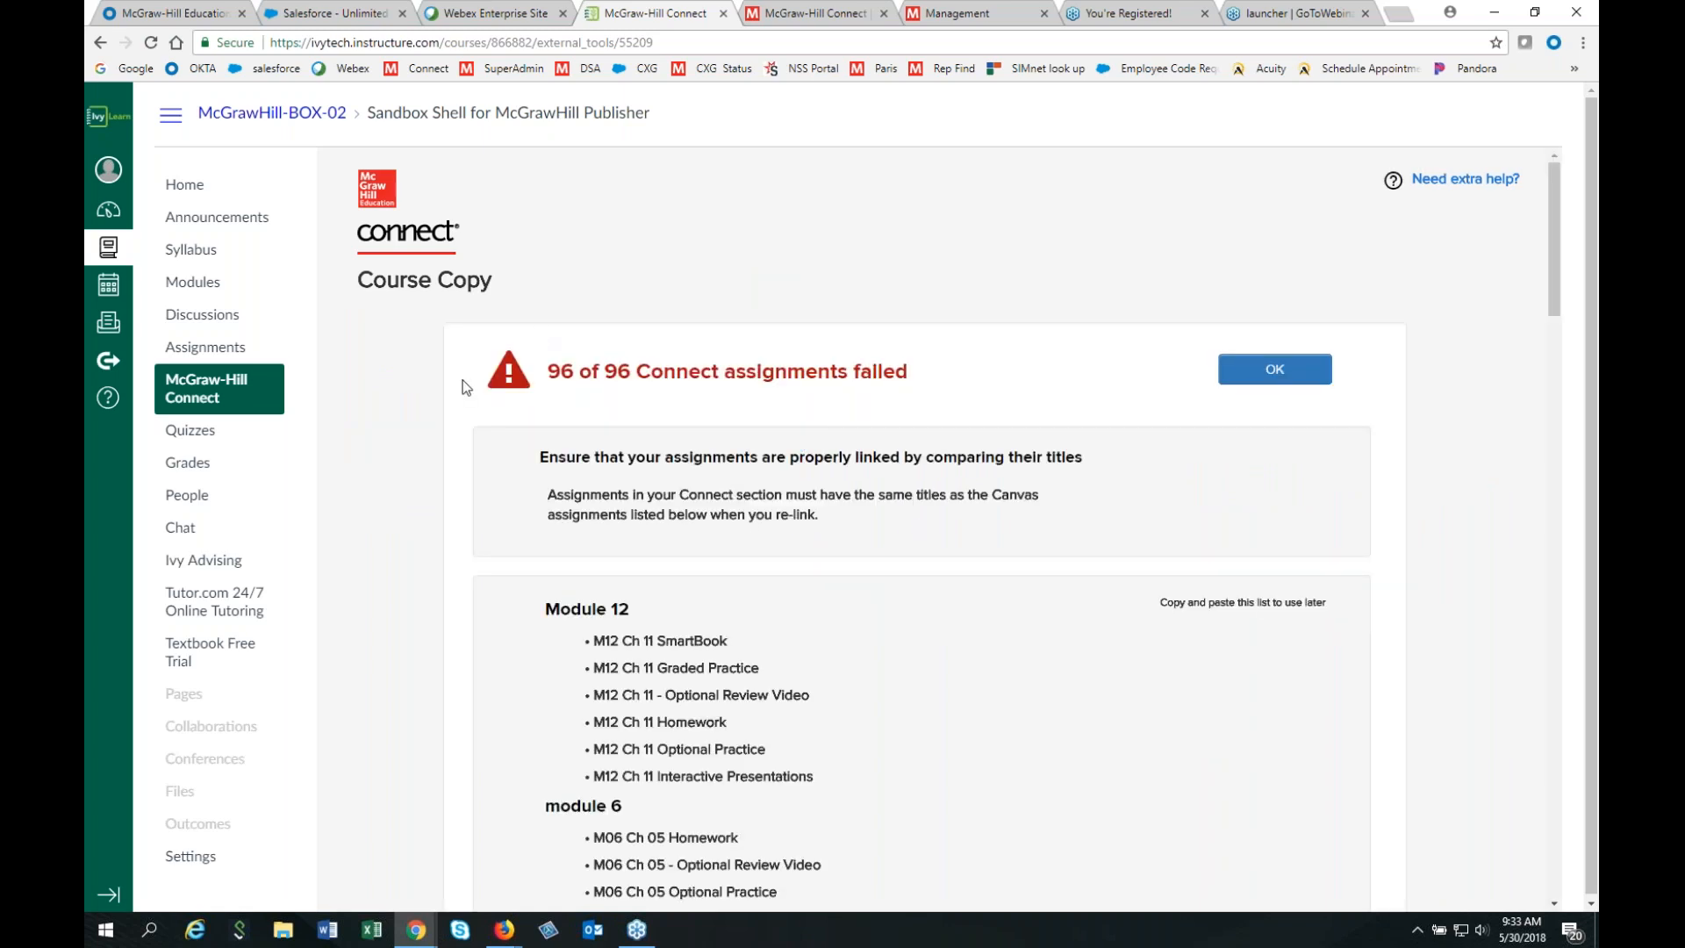
{"action": "left_click", "coordinate": [1275, 369]}
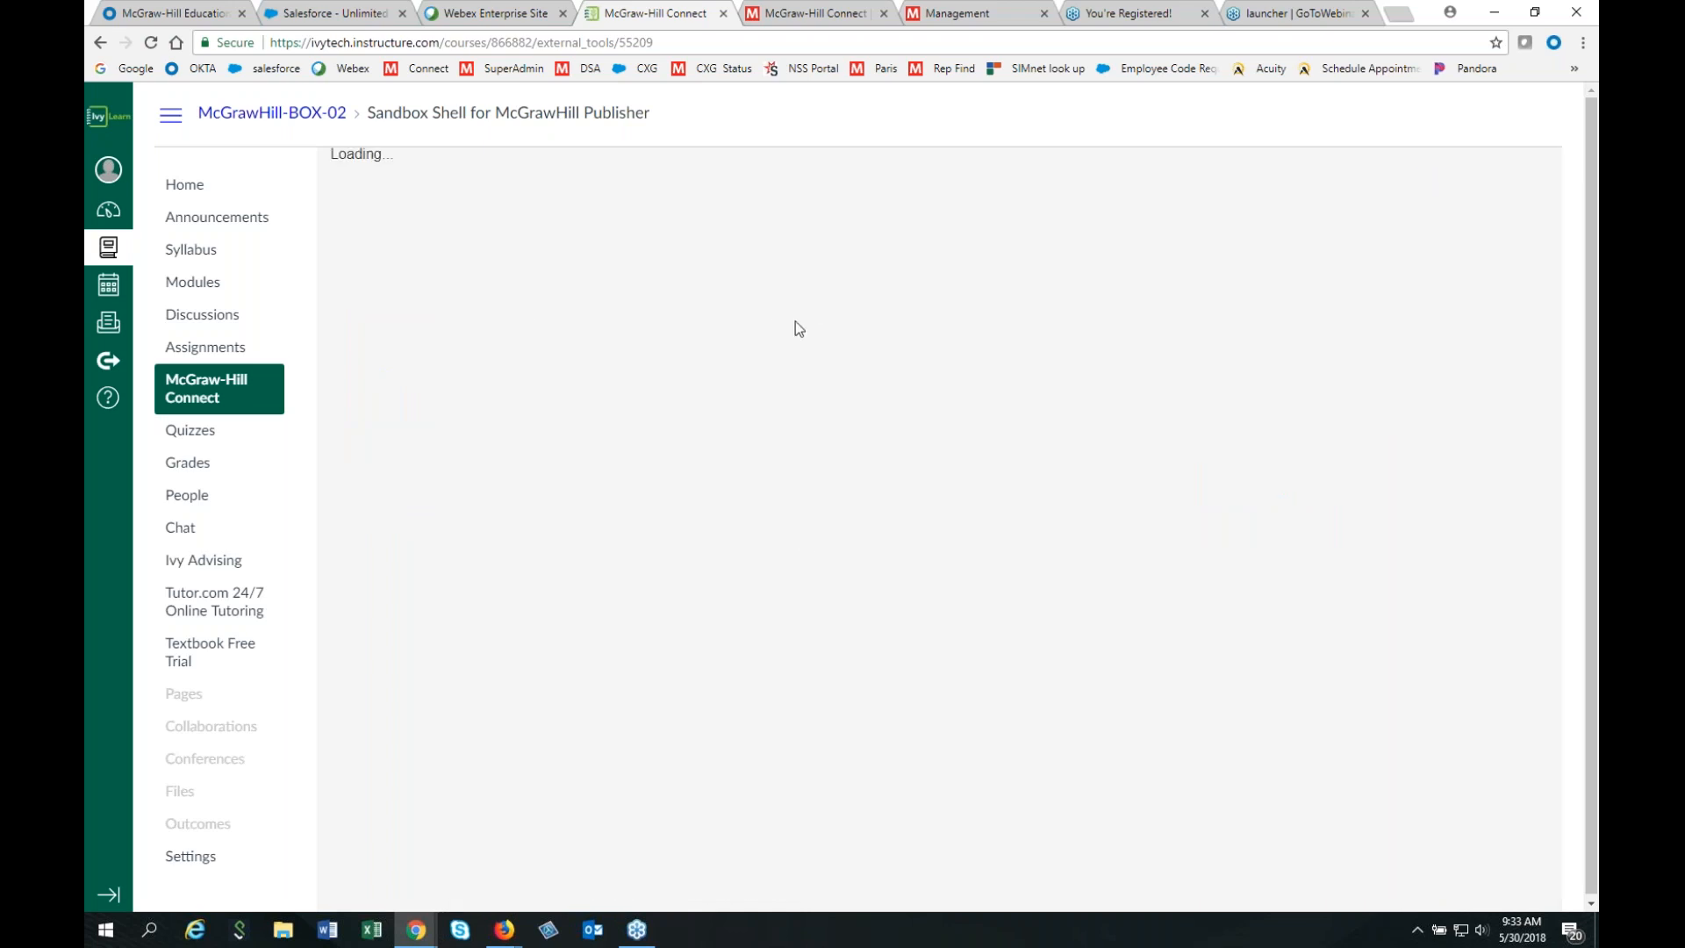
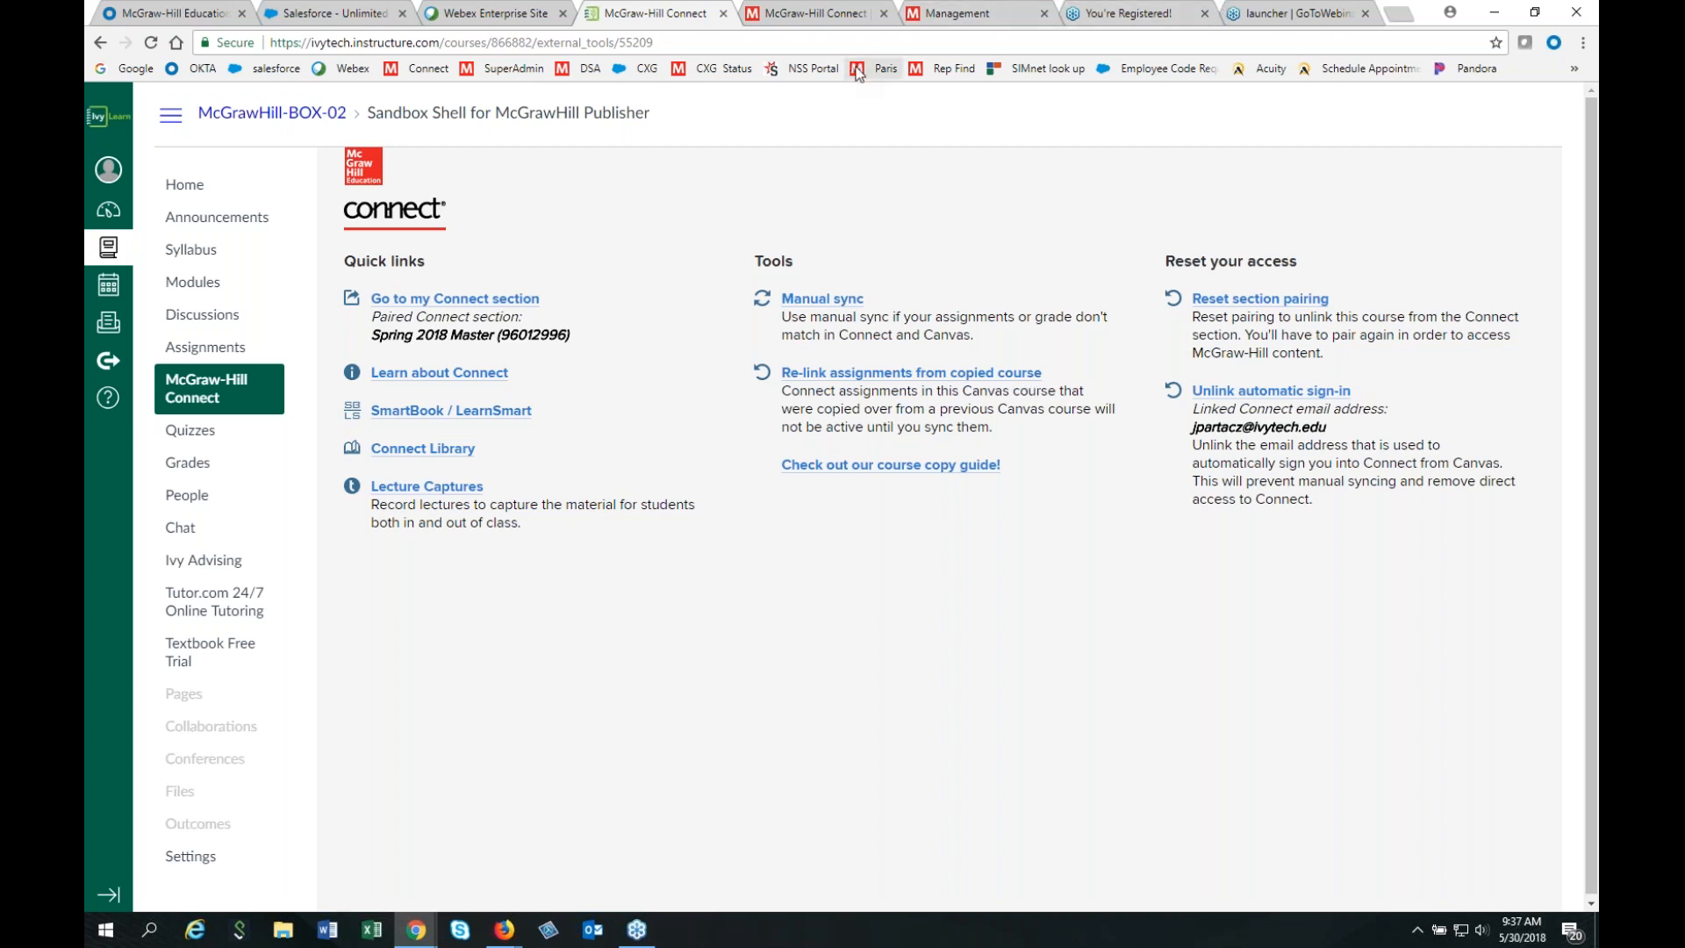
Switch to the Connect course list, try to open the BUSN 105- 002 Summer 2018 section, and go back to the Ivy Learn course.
{"action": "left_click", "coordinate": [816, 18]}
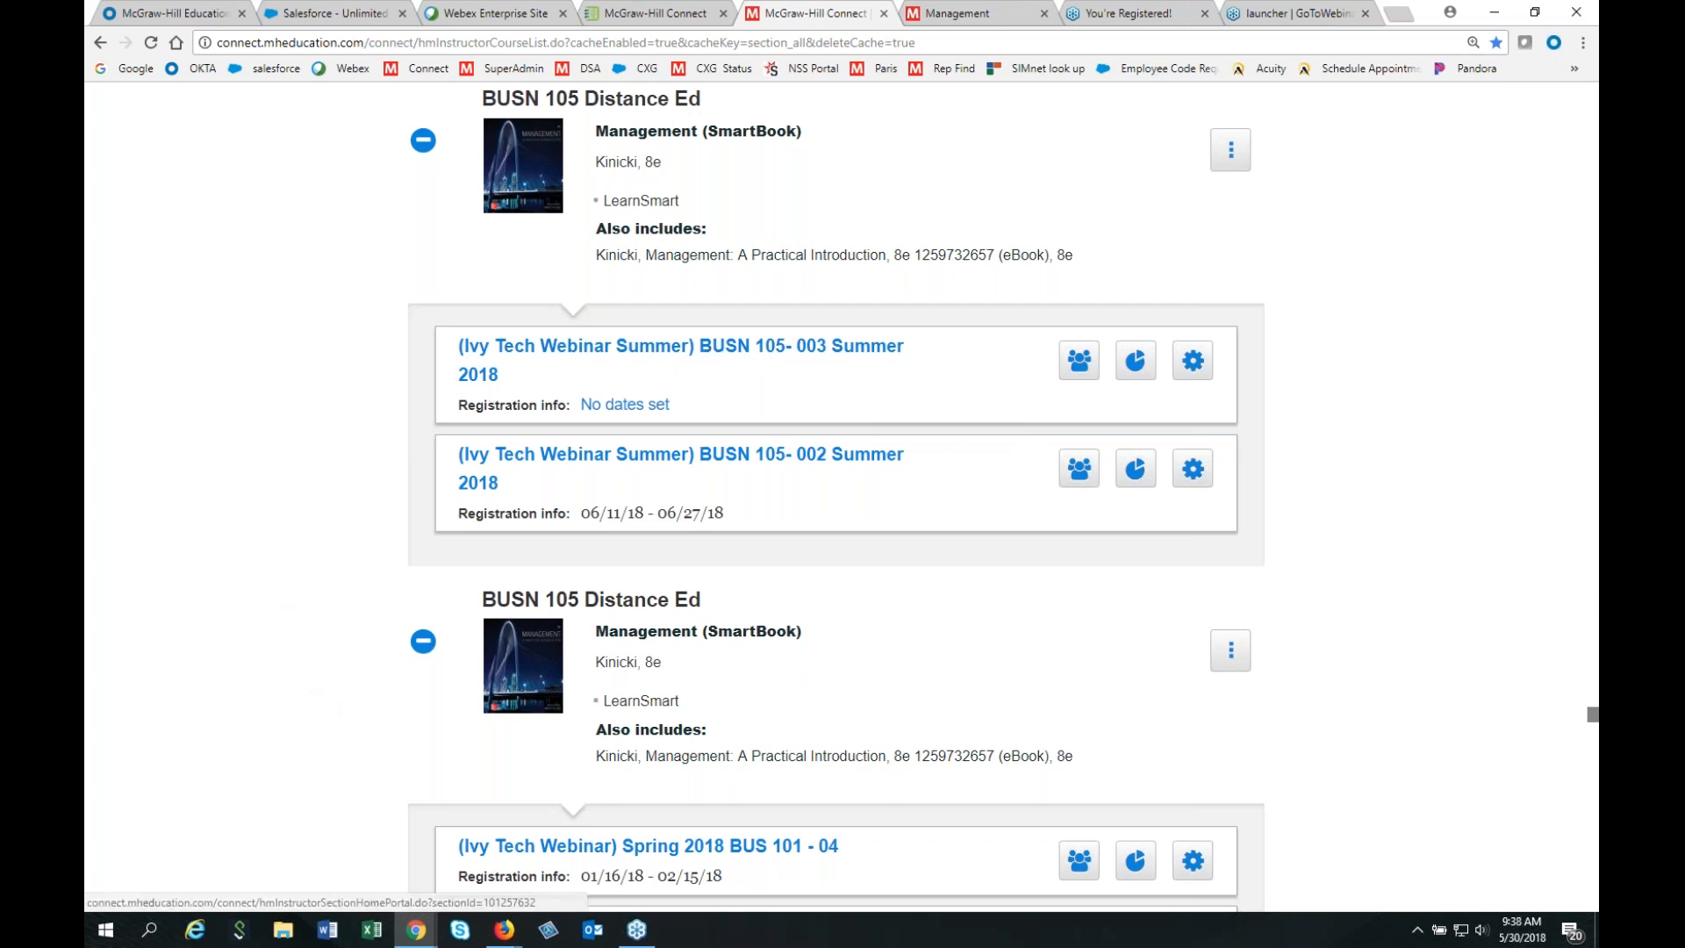
{"action": "left_click", "coordinate": [713, 457]}
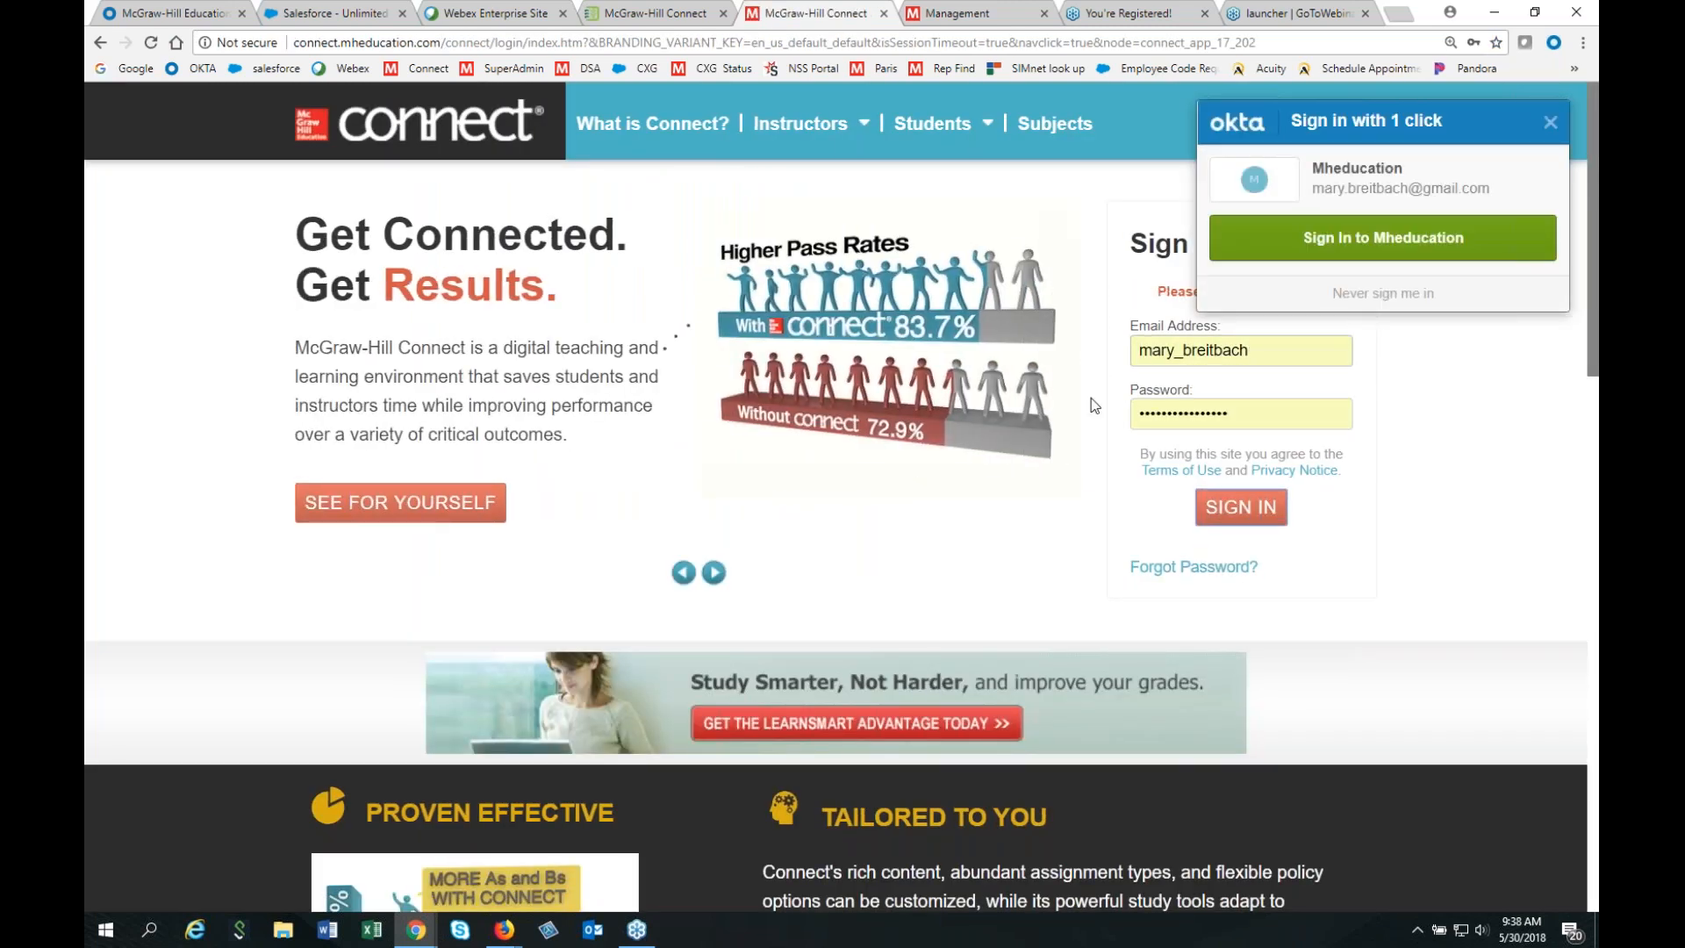
{"action": "key", "text": "ctrl+shift+Tab"}
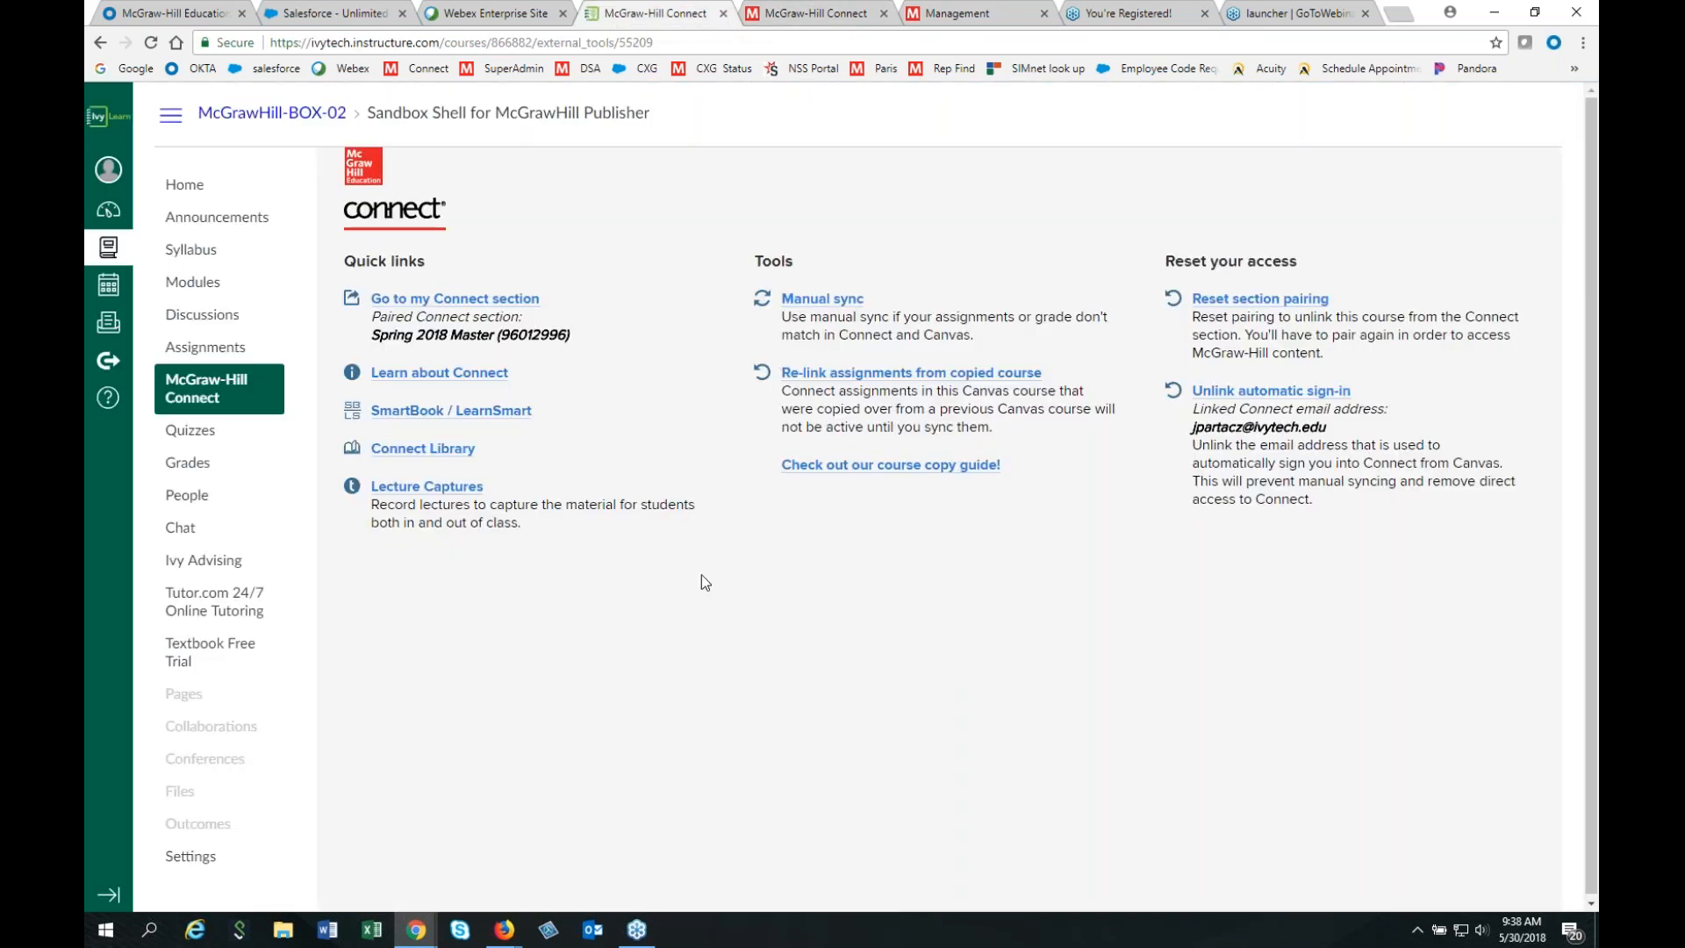